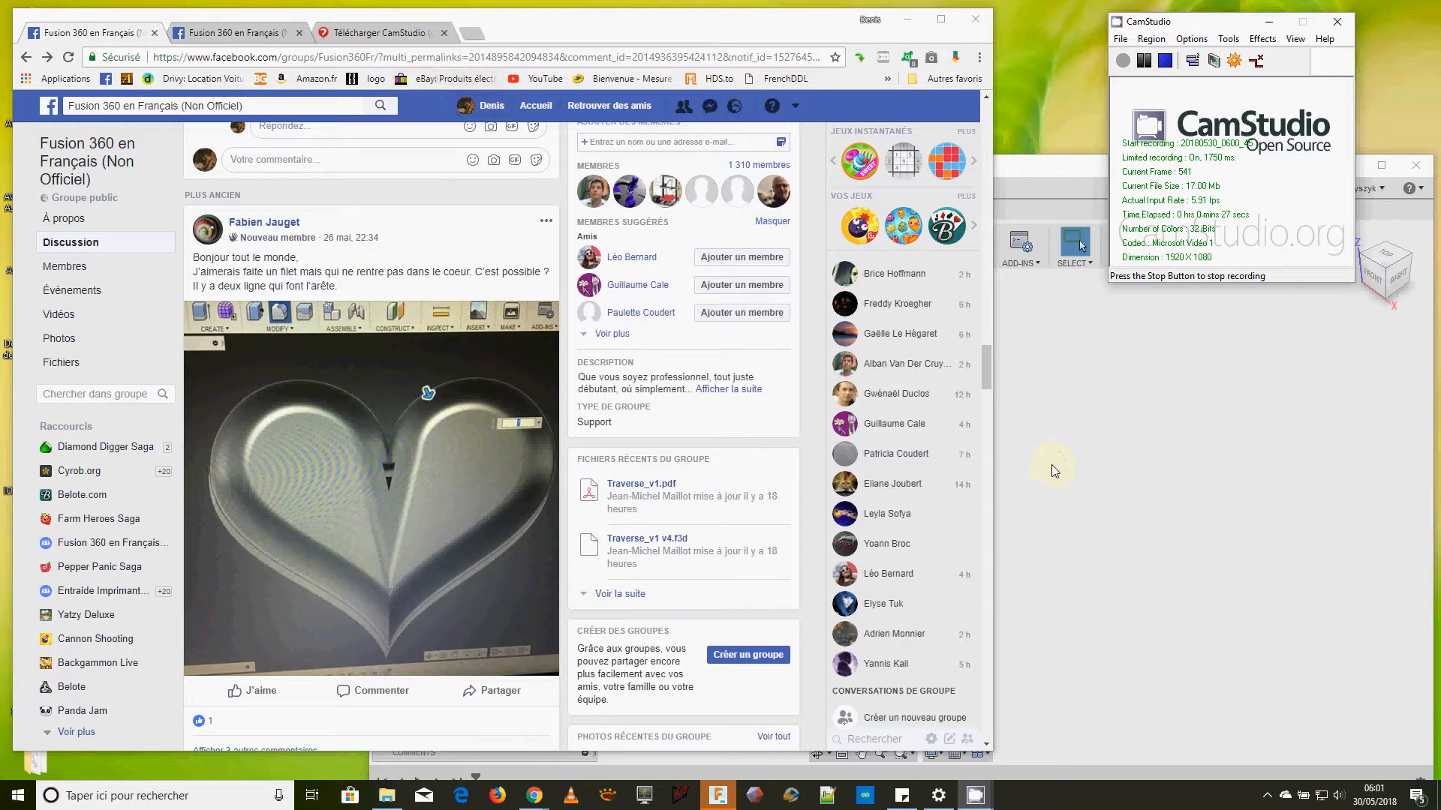
Step: Switch to Fusion 360, maximize its window and start a sketch on the horizontal XY plane
click(1073, 465)
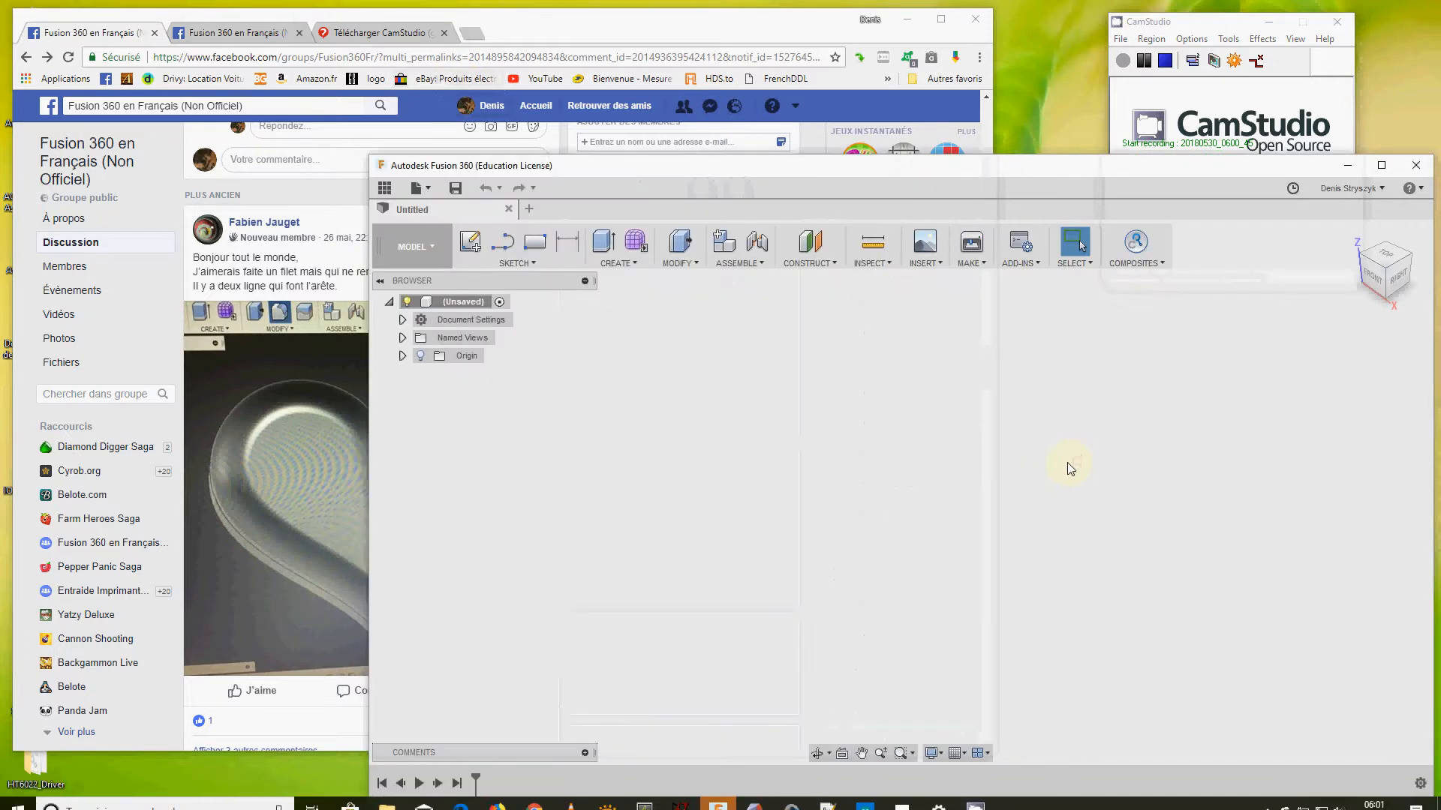
click(1381, 166)
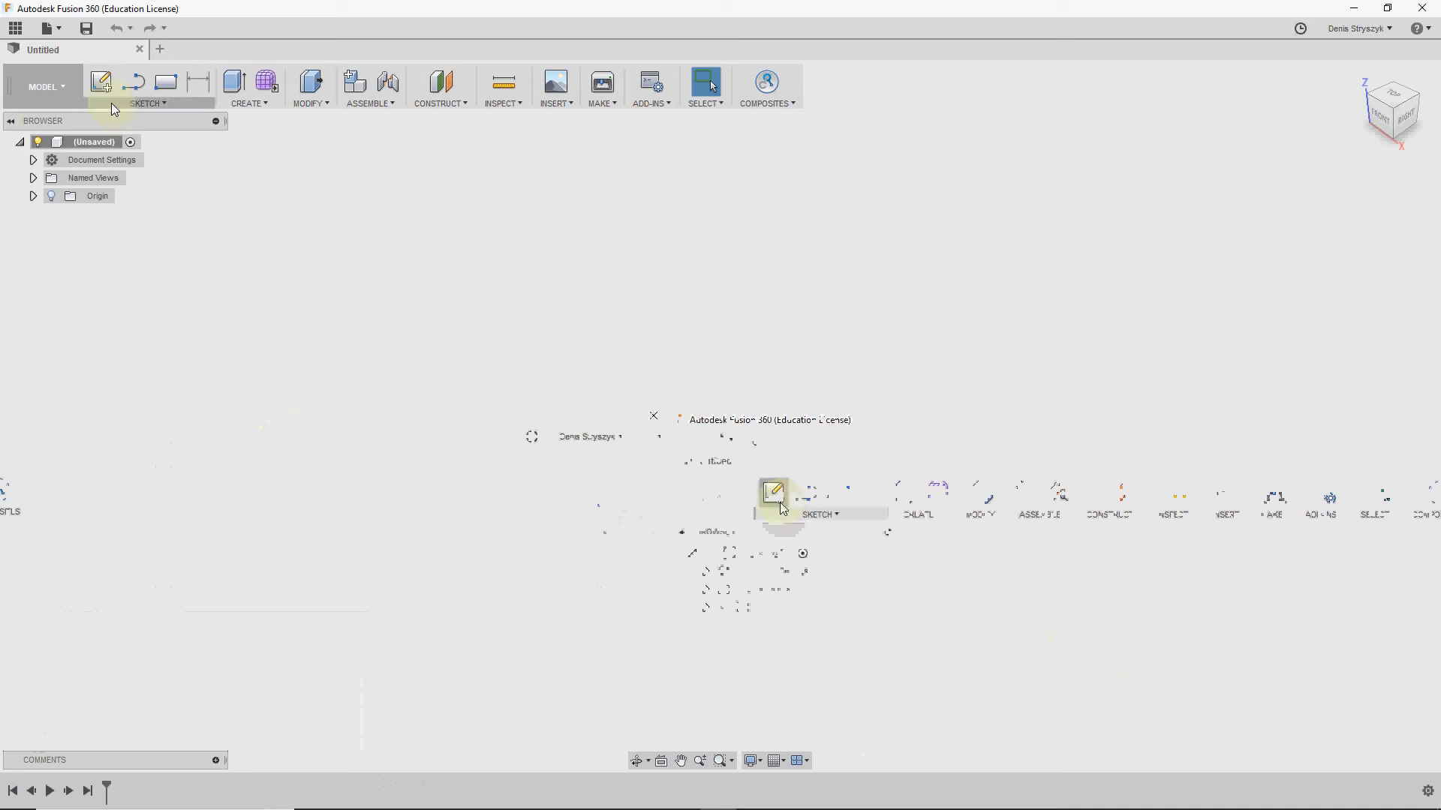
click(104, 86)
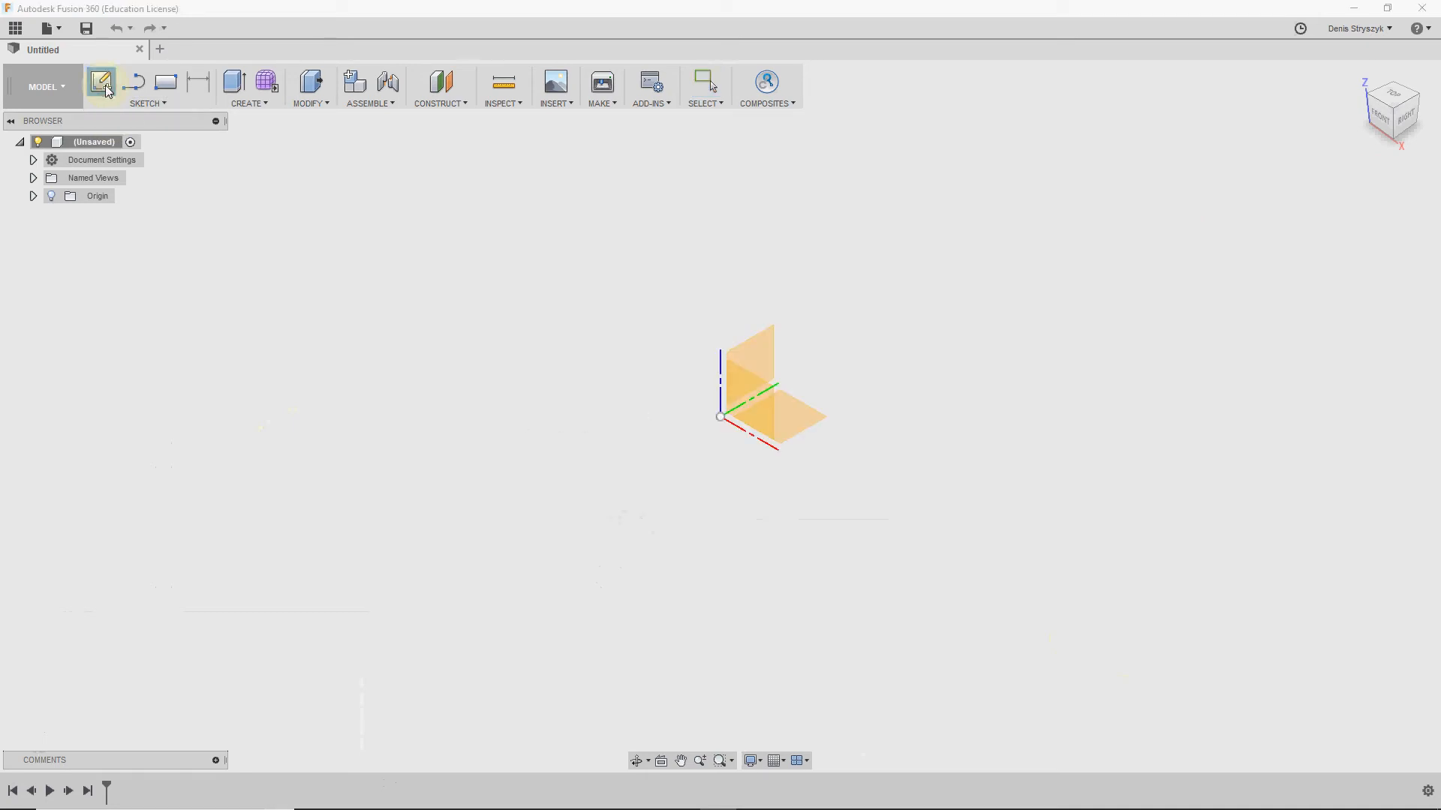
click(800, 417)
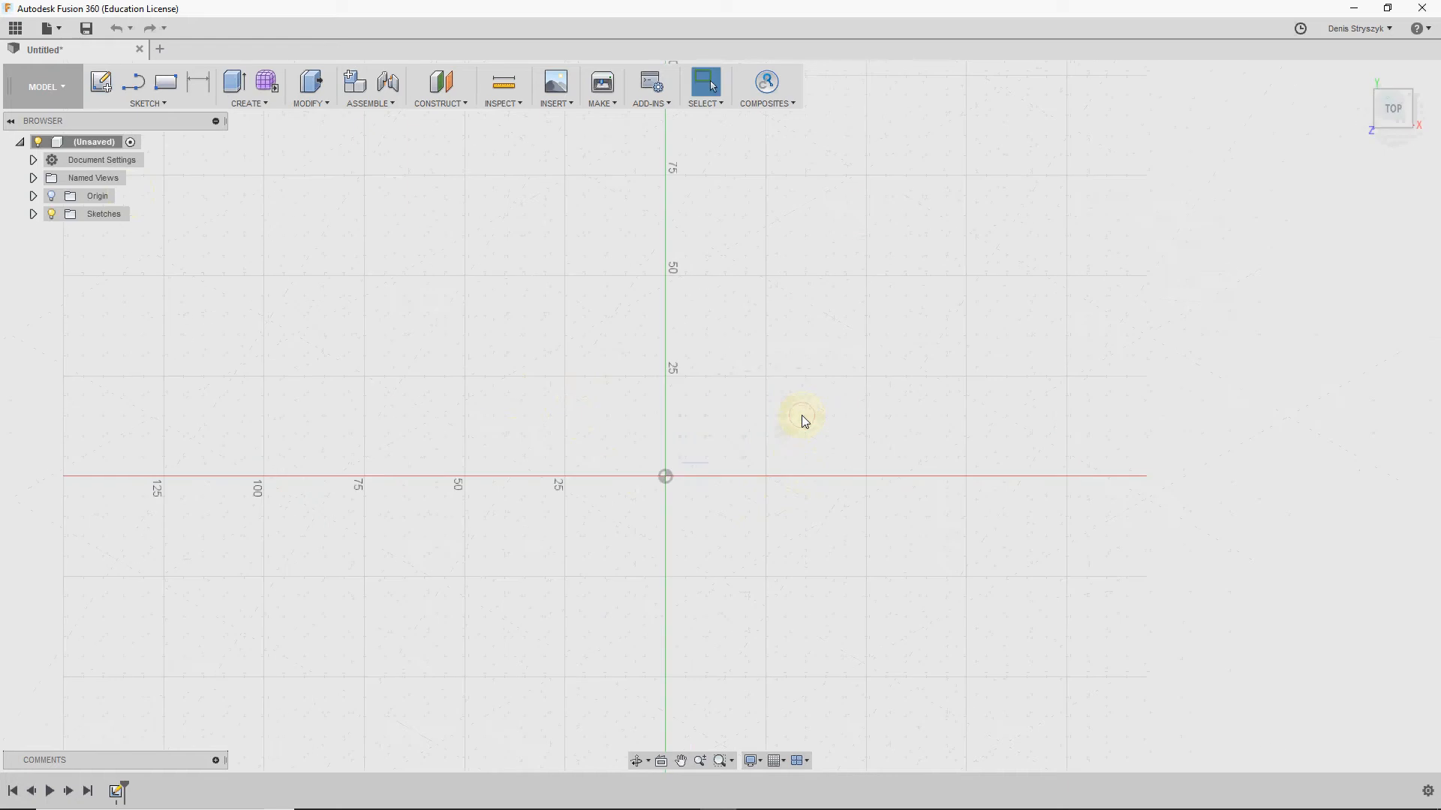
Step: Sketch the heart's left half: a line about 92 mm long at about 139° from the origin, continued by a tangent arc to the vertical axis
click(136, 84)
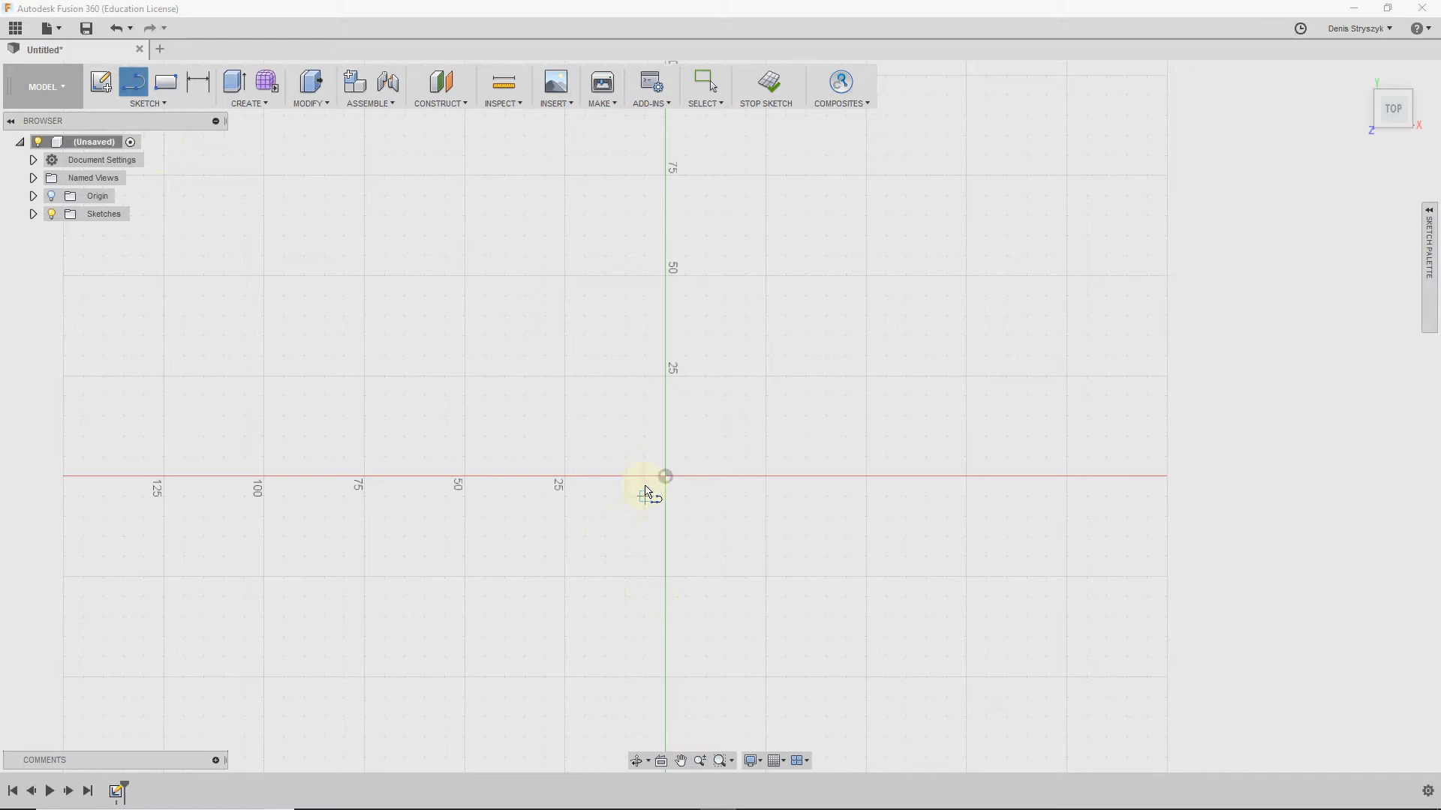
mouse_move(634, 492)
middle_down()
mouse_move(621, 660)
mouse_move(606, 655)
middle_up()
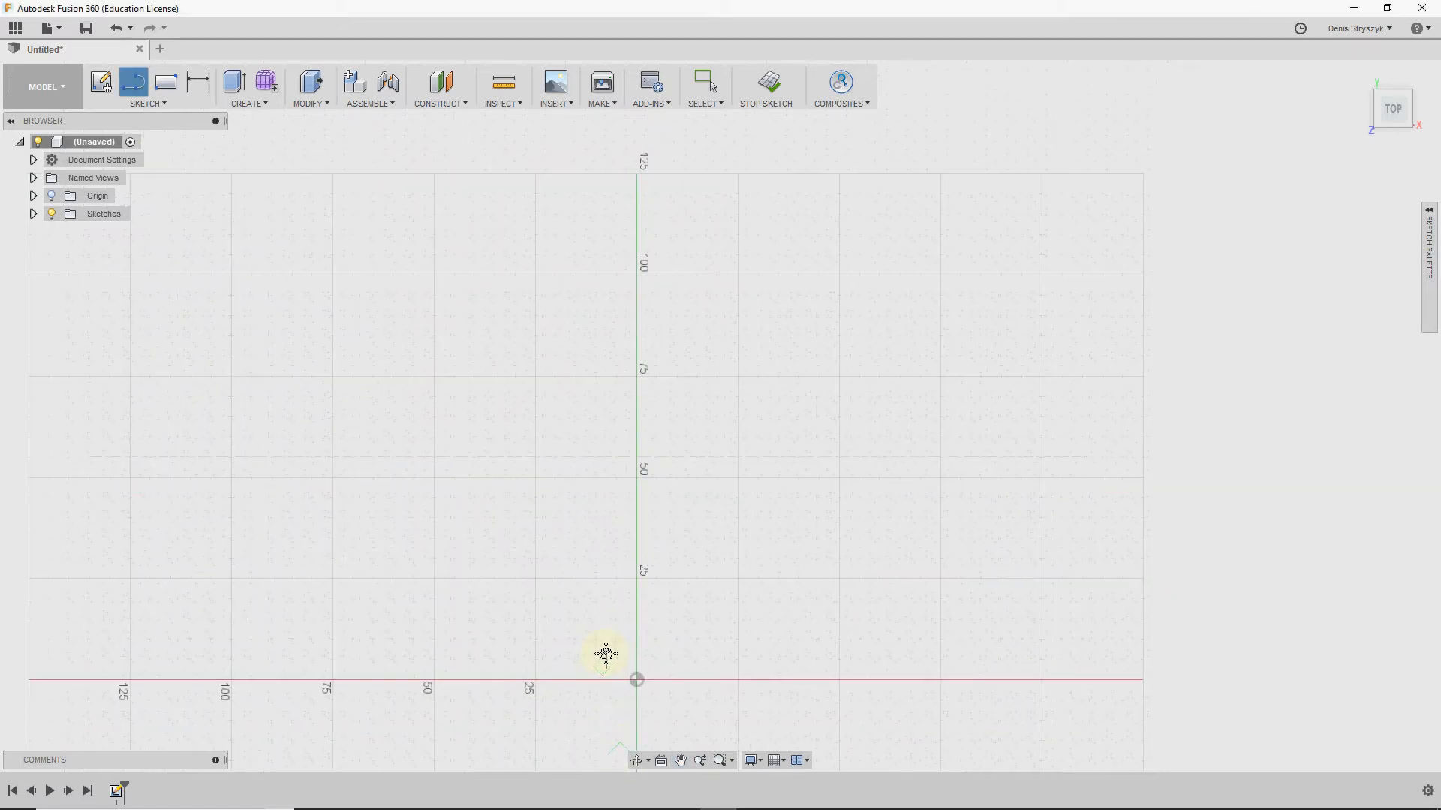
click(636, 682)
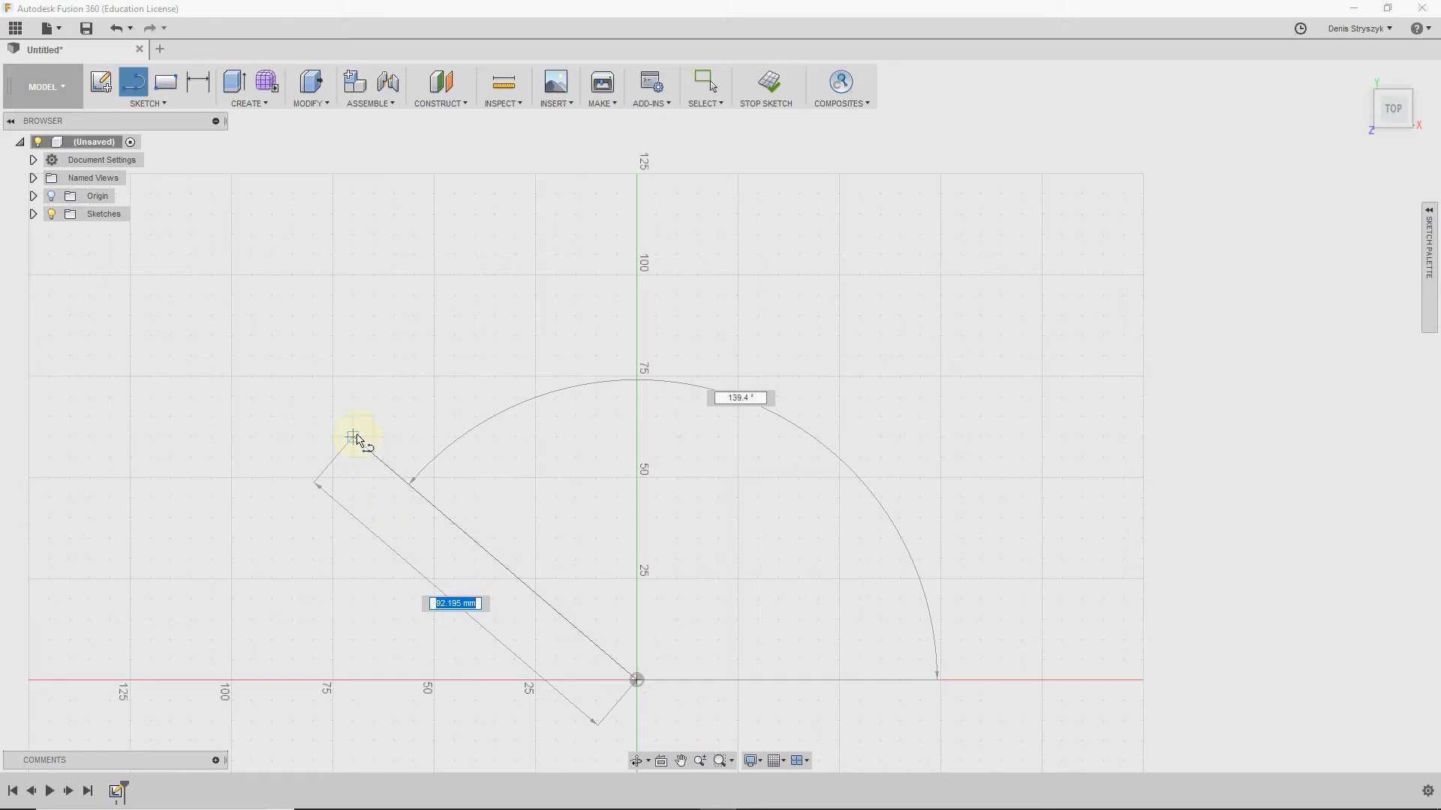
click(354, 438)
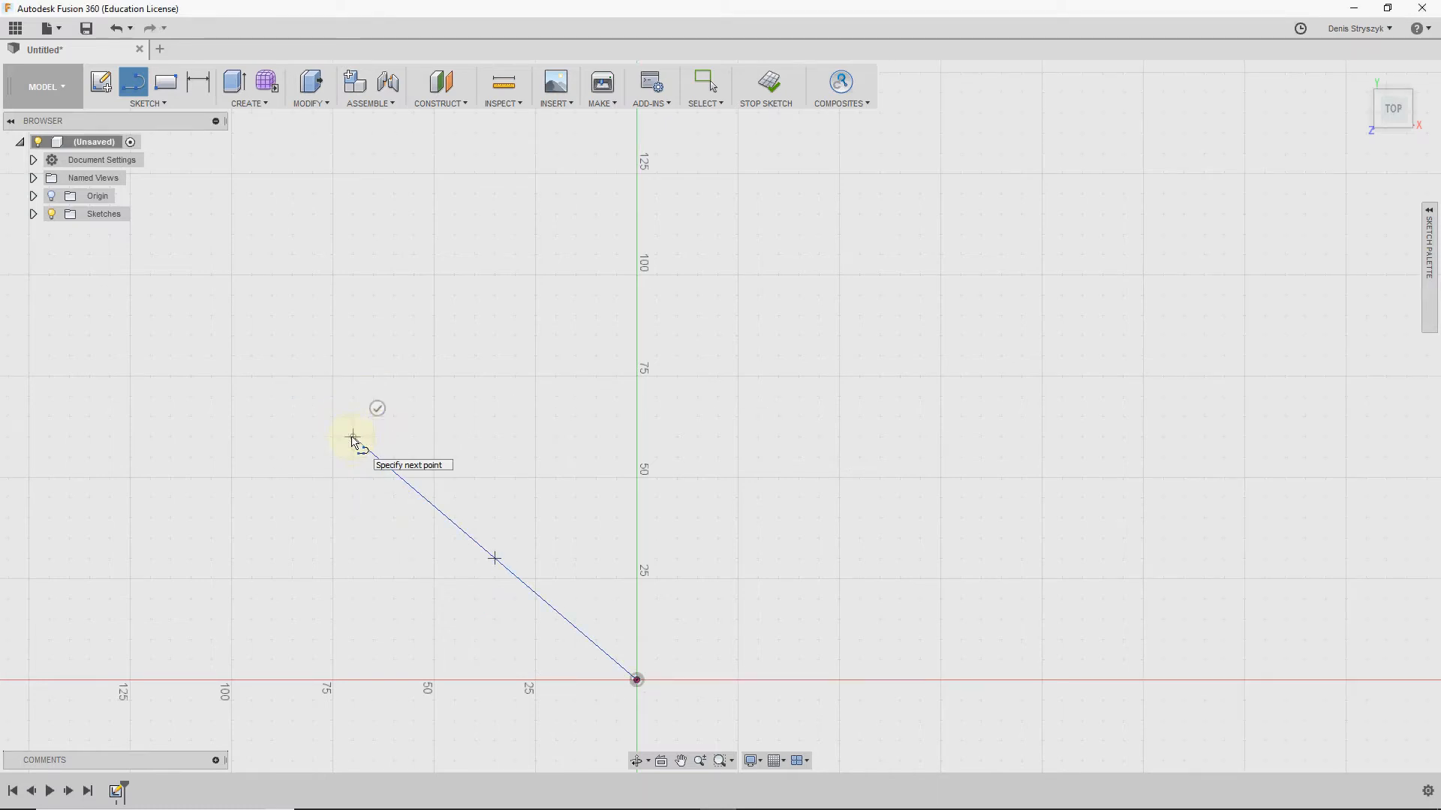
drag(353, 438, 635, 237)
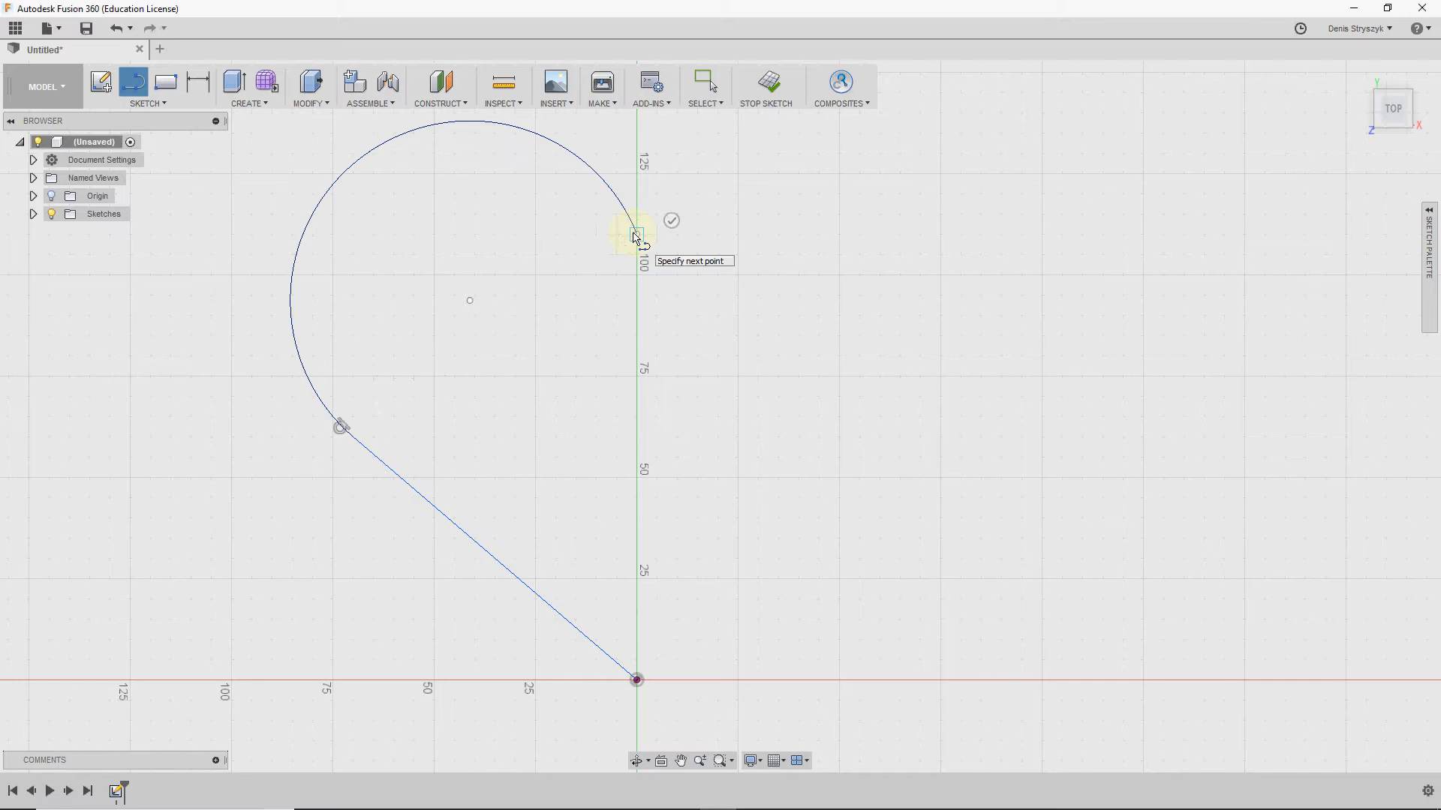
mouse_move(635, 237)
mouse_down()
mouse_move(383, 305)
mouse_move(505, 250)
mouse_move(639, 233)
mouse_move(460, 186)
mouse_move(505, 402)
mouse_move(566, 537)
mouse_move(927, 389)
mouse_up()
key(Escape)
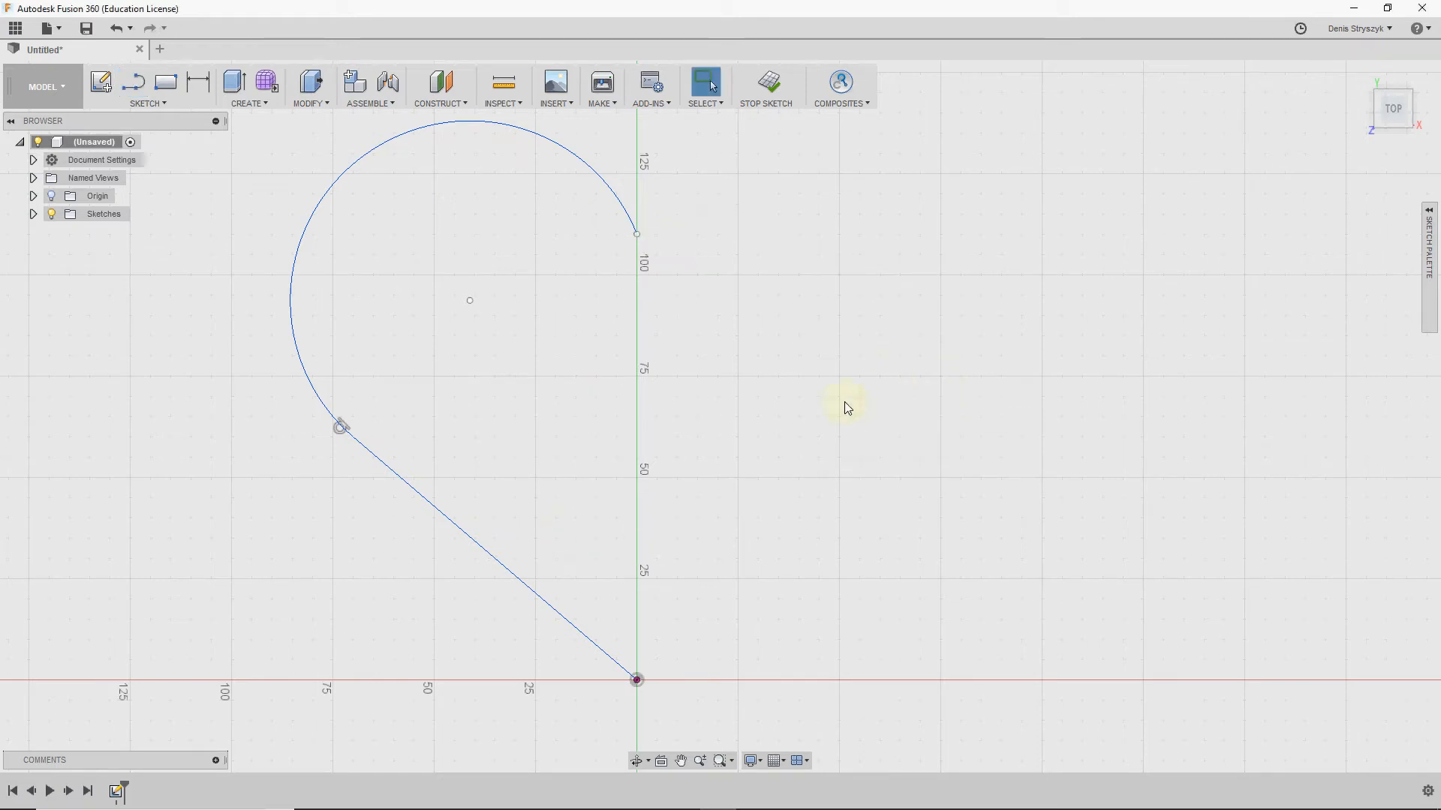
Step: Sketch the heart's right half from the origin with a slanted line and a tangent arc ending at the left arc's endpoint
click(638, 681)
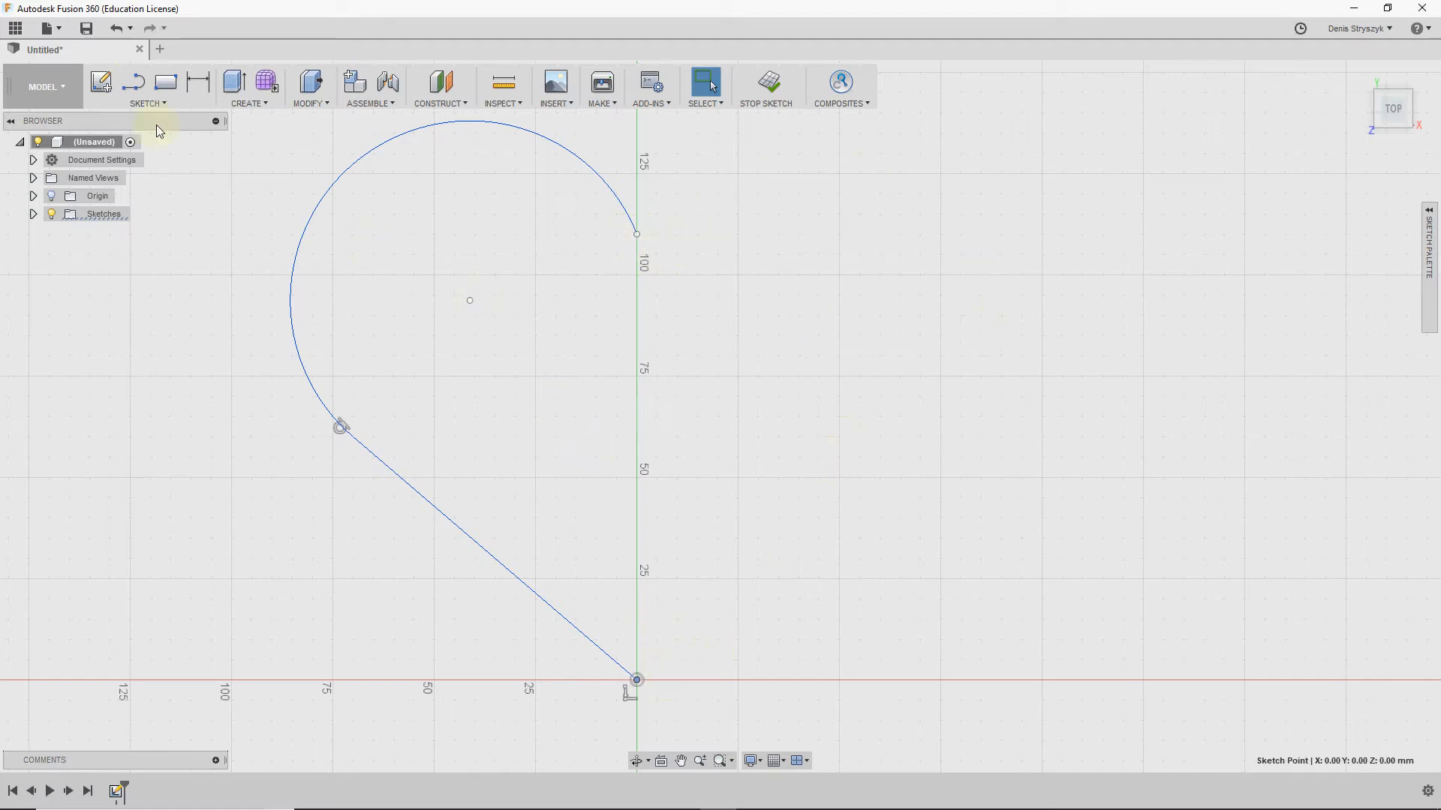
click(132, 86)
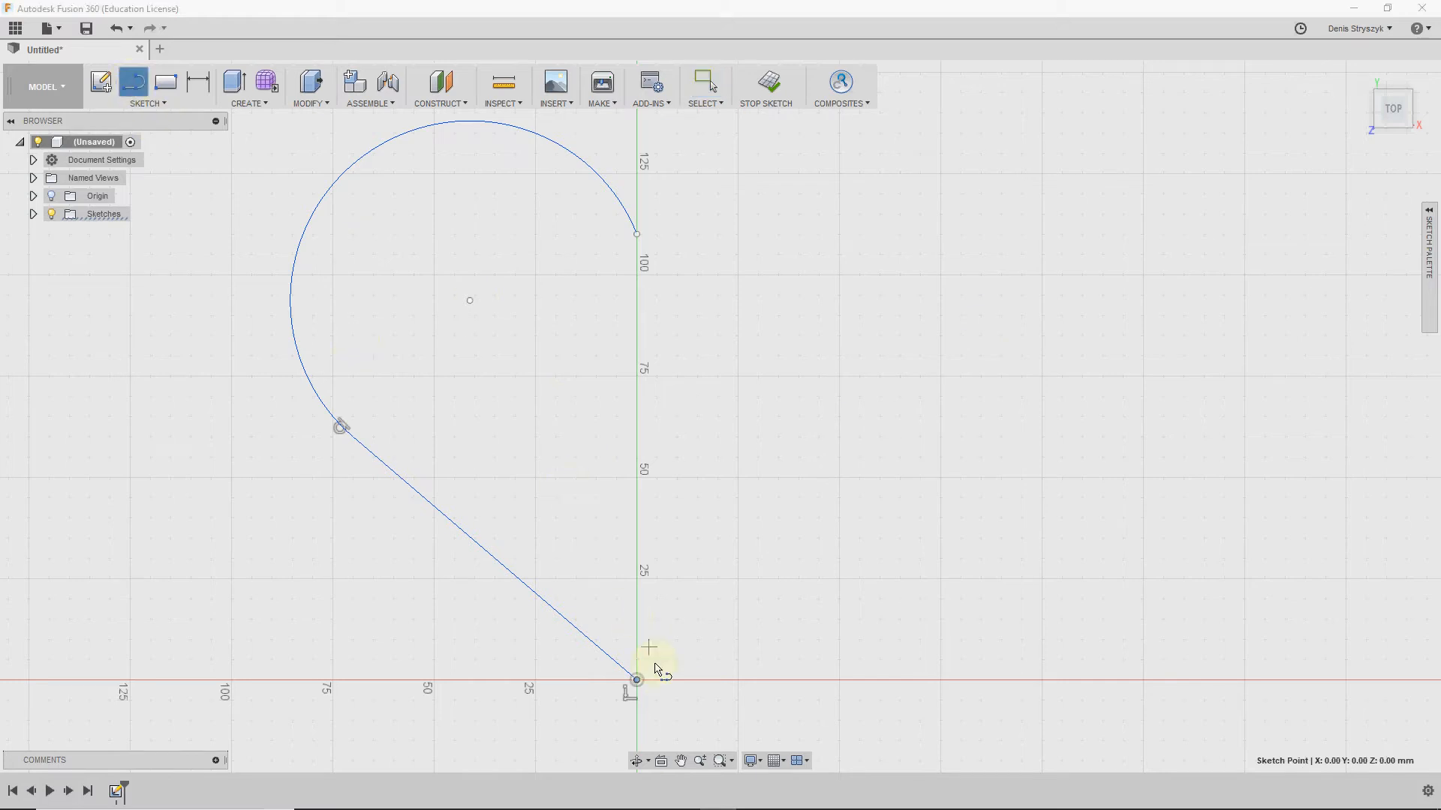
click(636, 681)
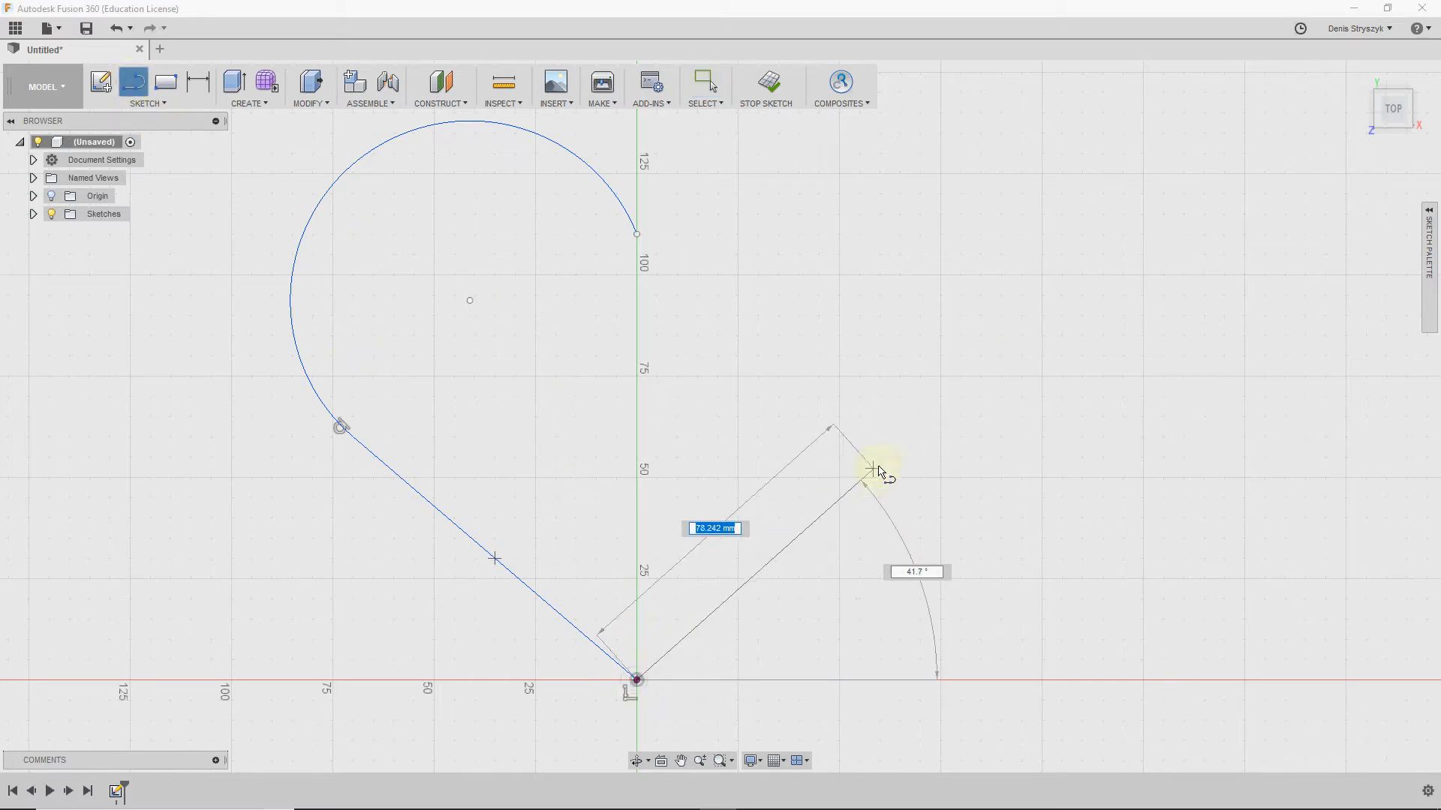
click(971, 403)
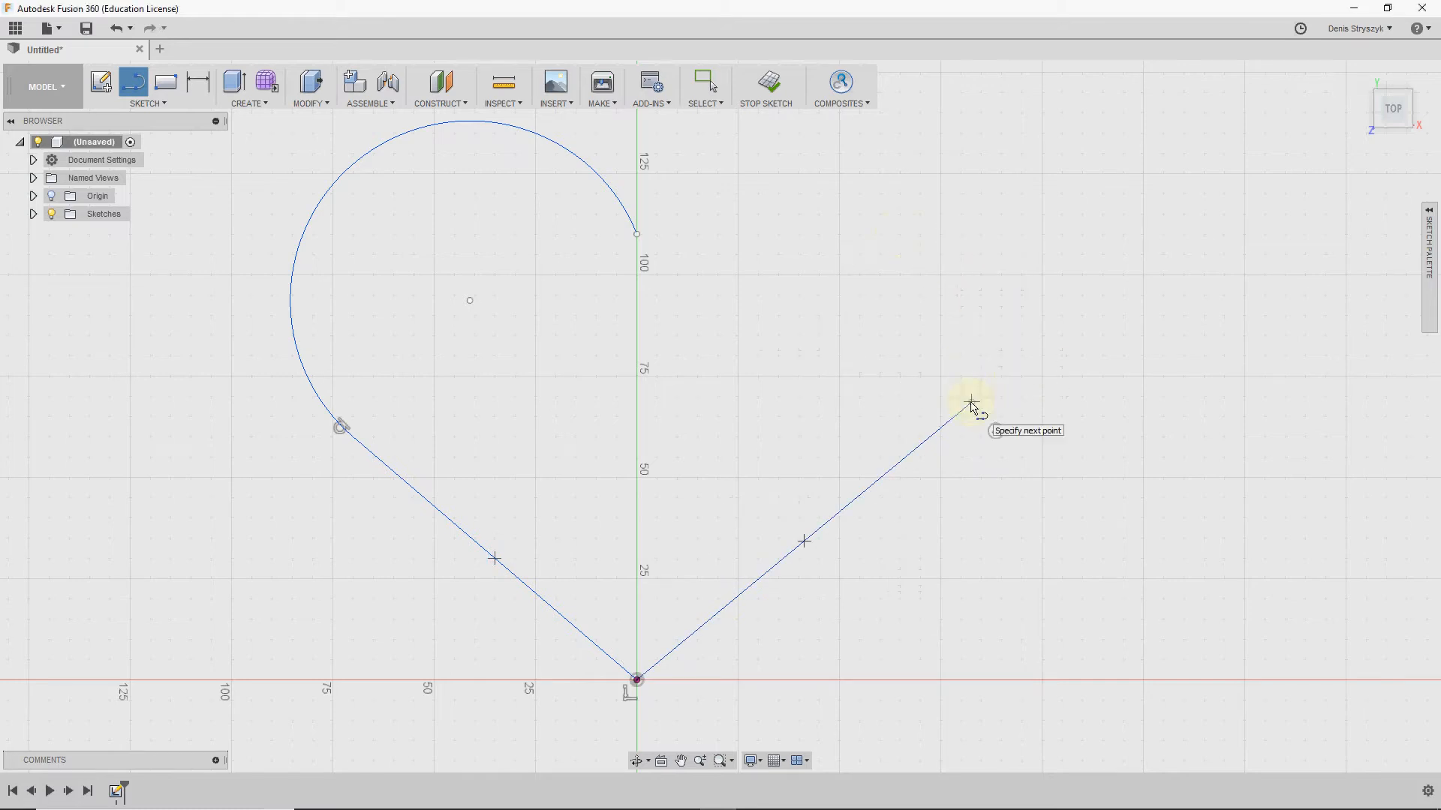
mouse_move(971, 406)
mouse_down()
mouse_move(933, 283)
mouse_move(636, 236)
mouse_up()
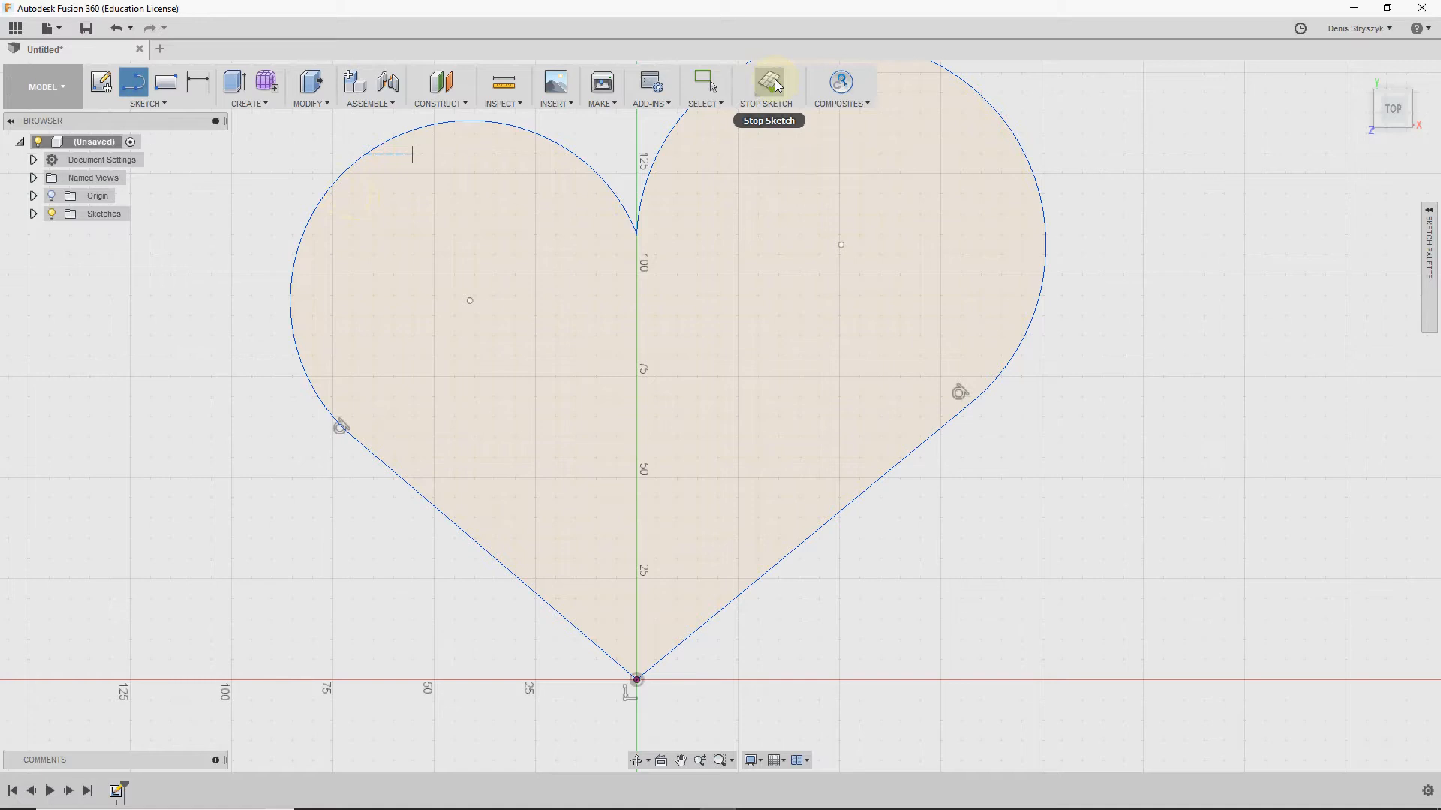
Step: Try to apply a symmetry constraint to the heart's two straight lines
click(1428, 218)
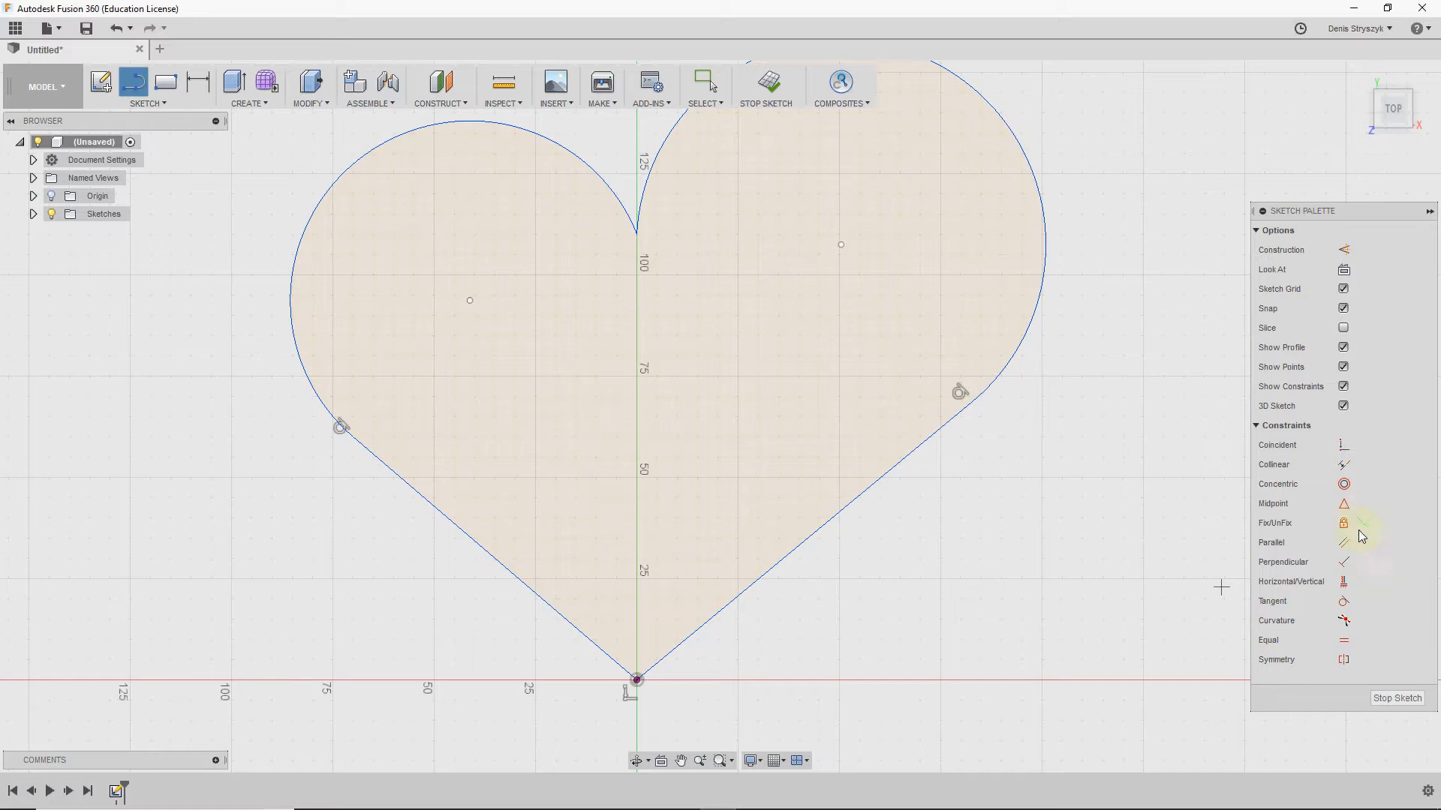
click(1344, 659)
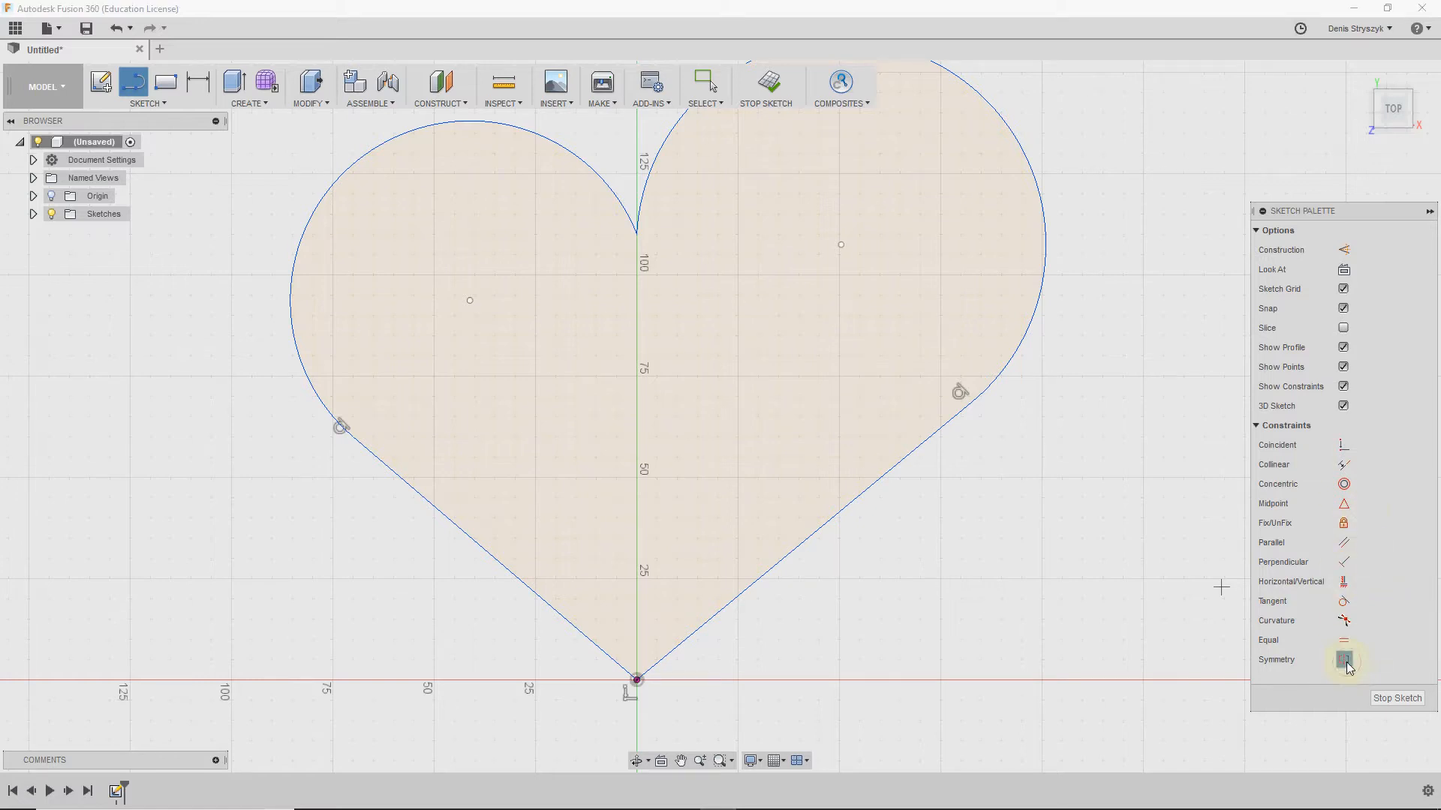
click(568, 620)
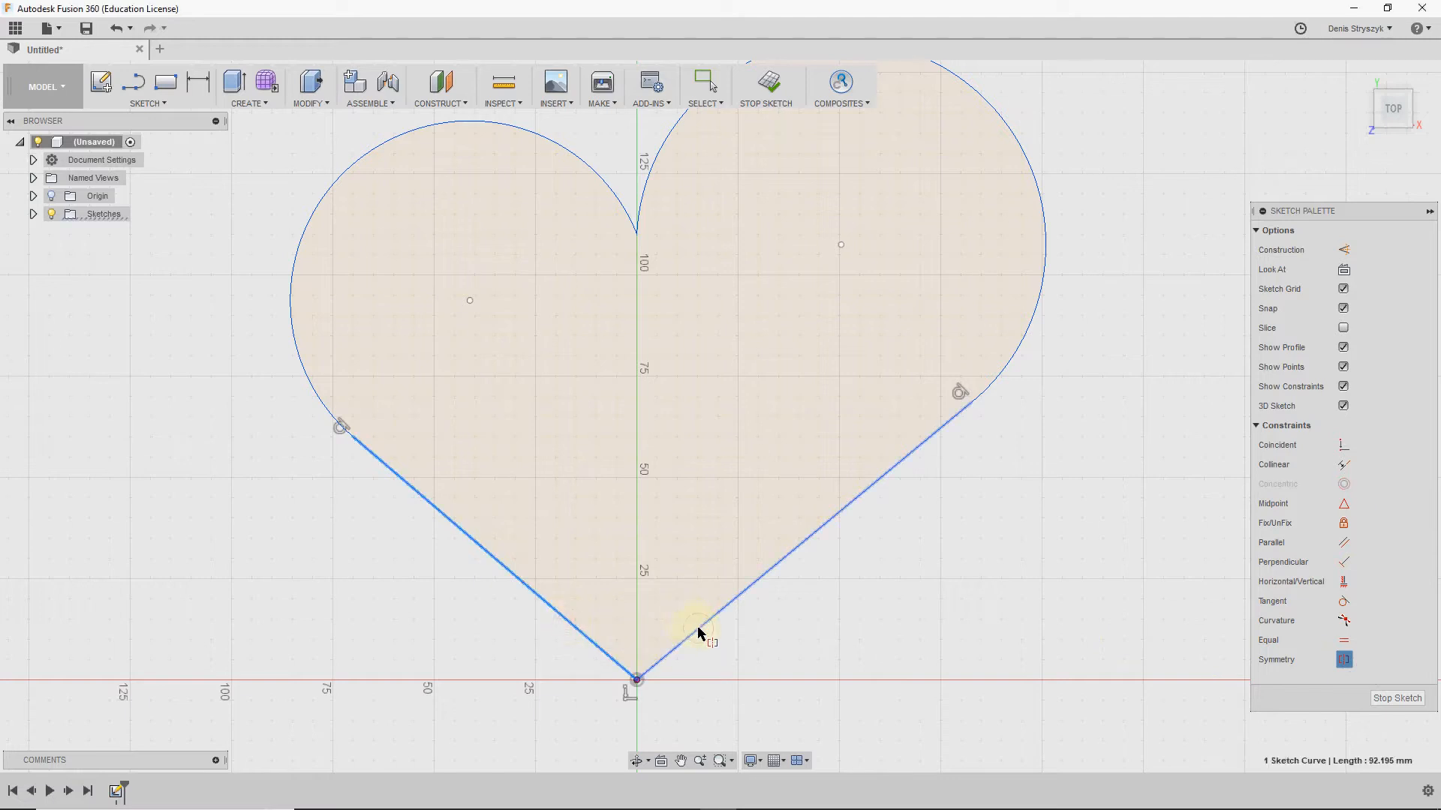
click(695, 626)
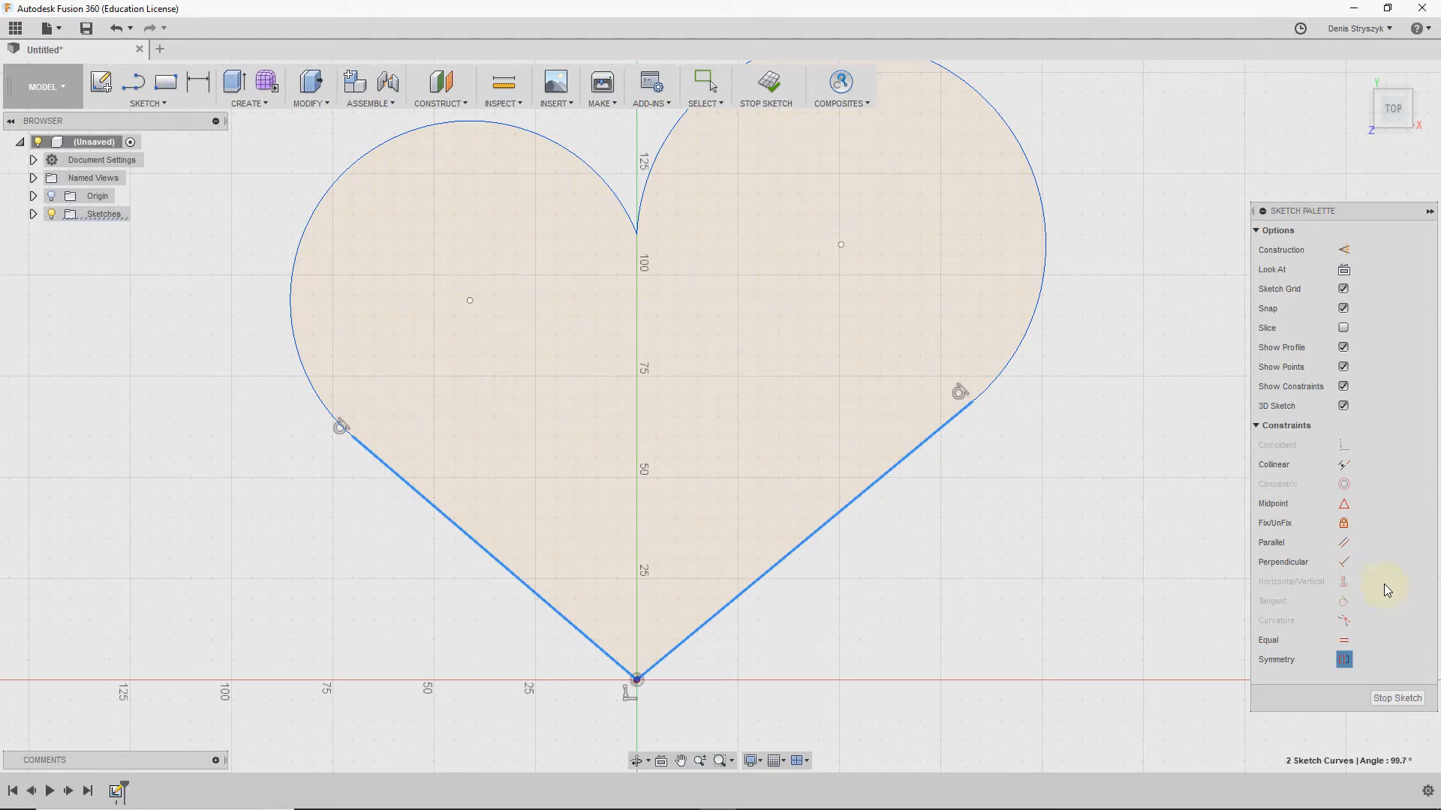
key(Escape)
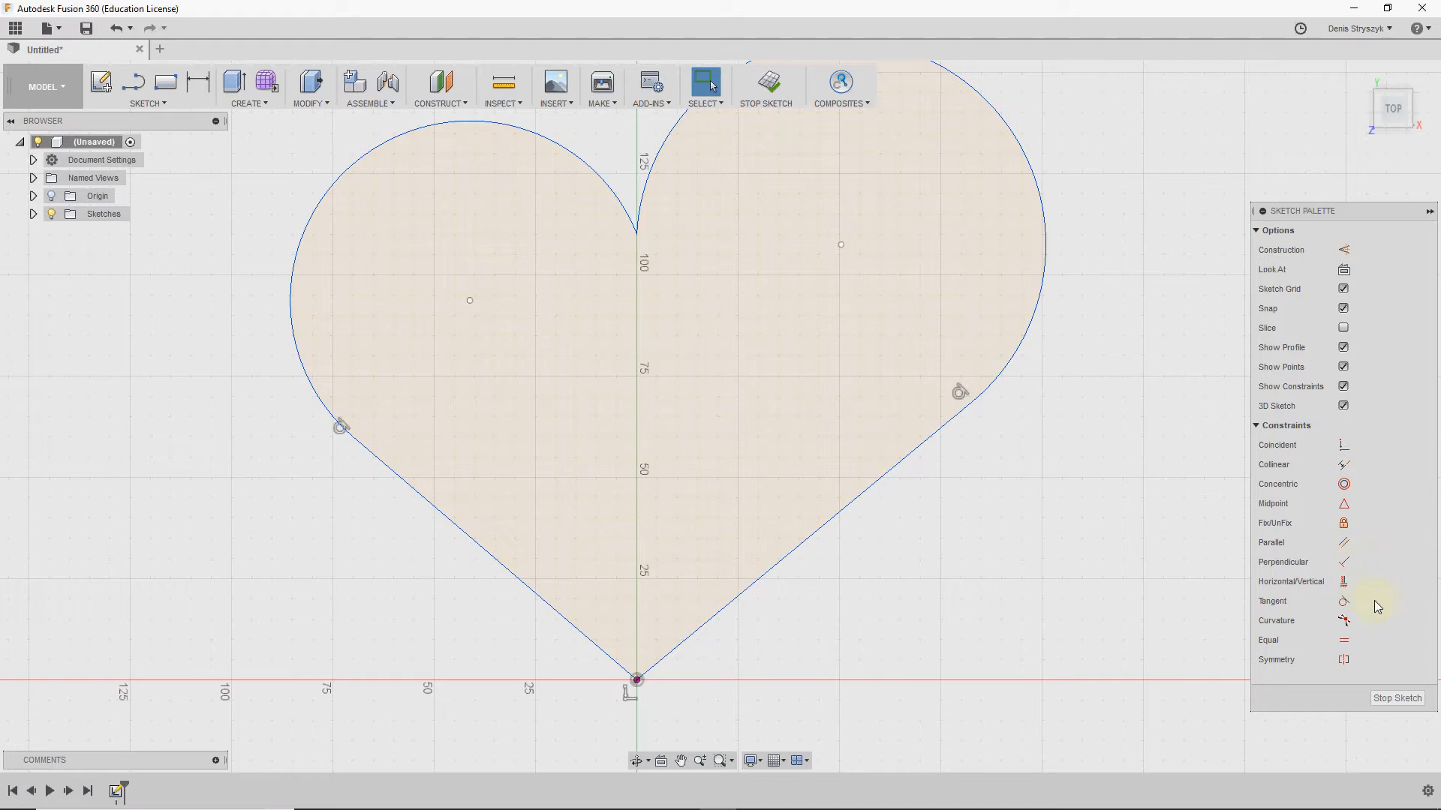
Step: Apply equal constraints between the heart's two straight lines and between its two arcs
click(1343, 643)
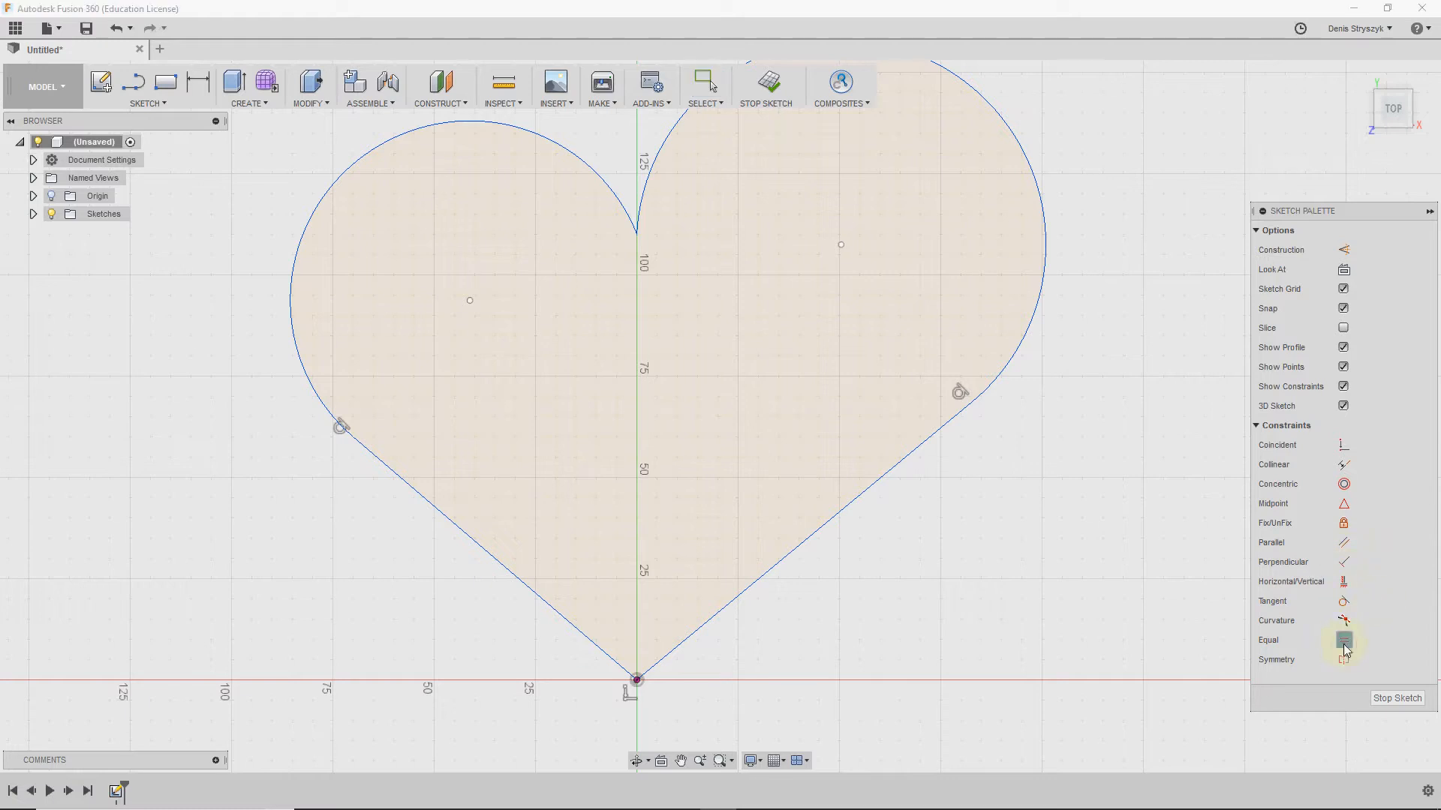
click(588, 635)
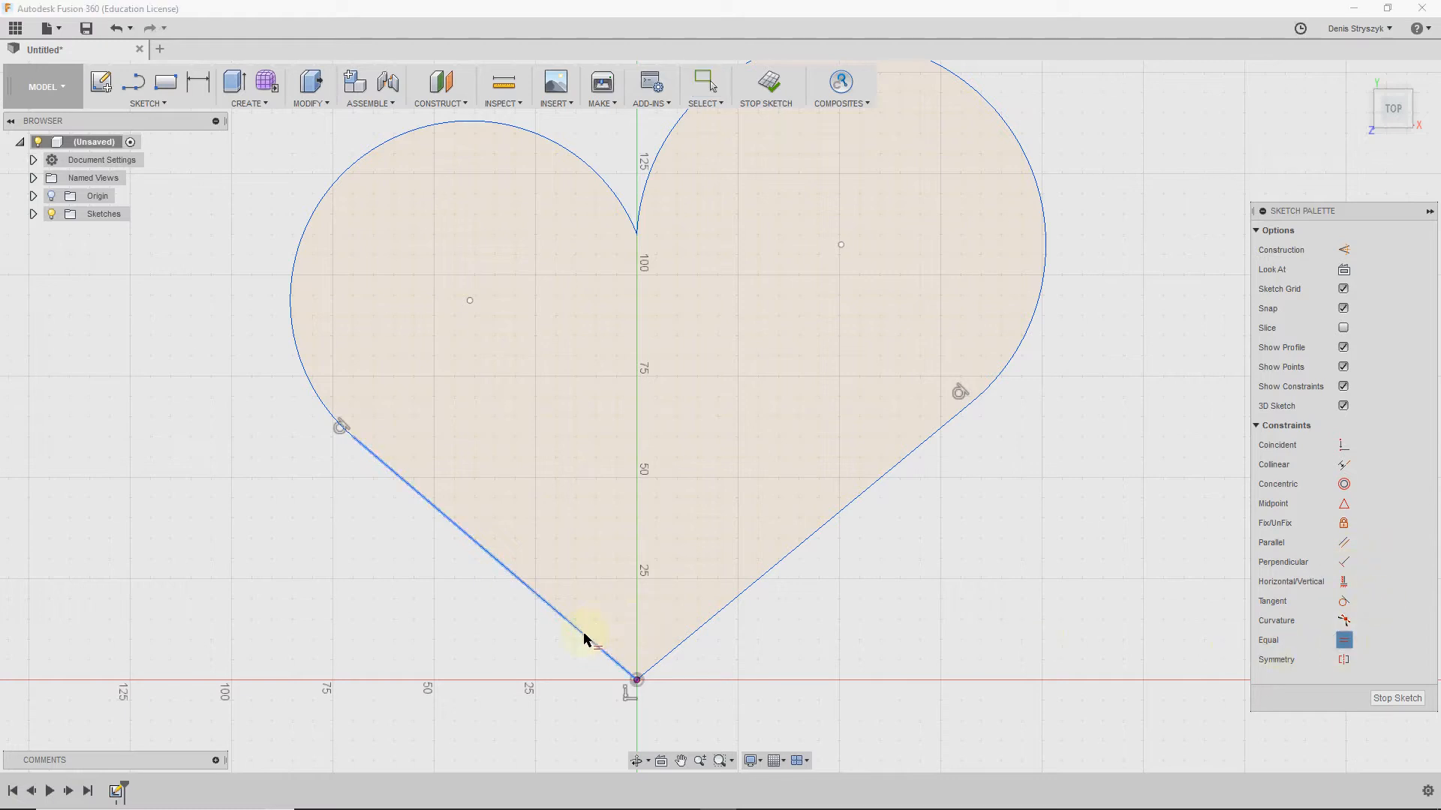
click(698, 631)
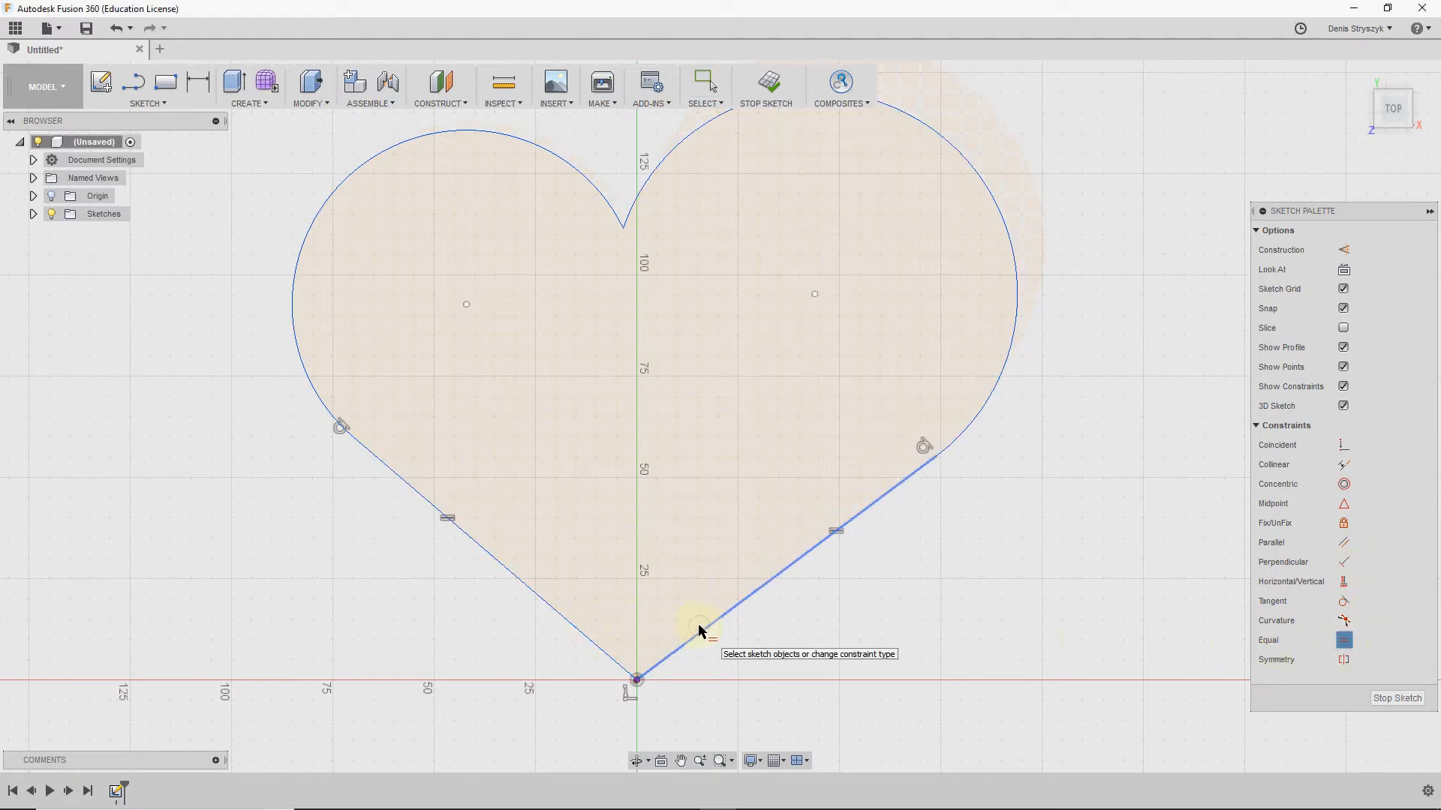
click(297, 336)
click(1000, 213)
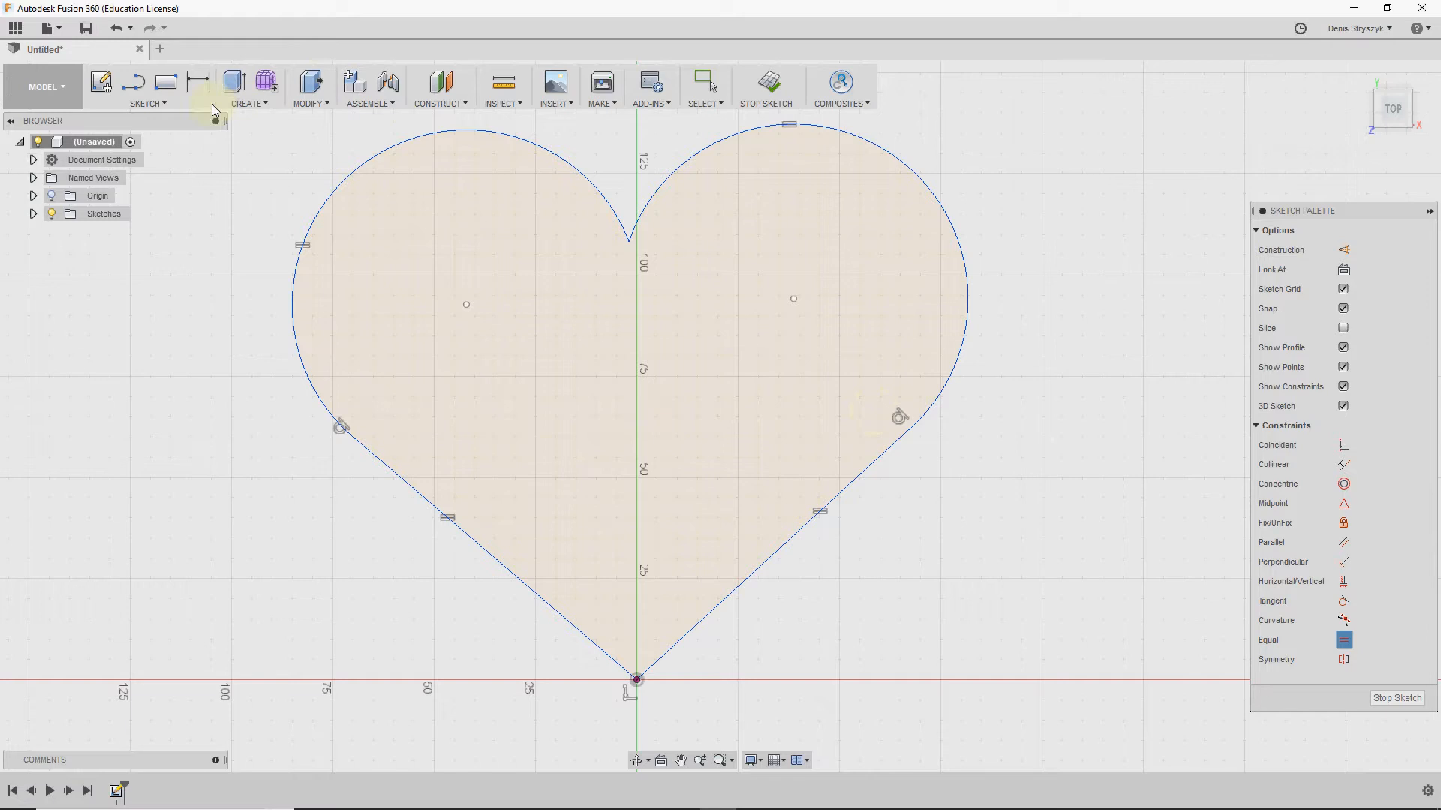
click(199, 88)
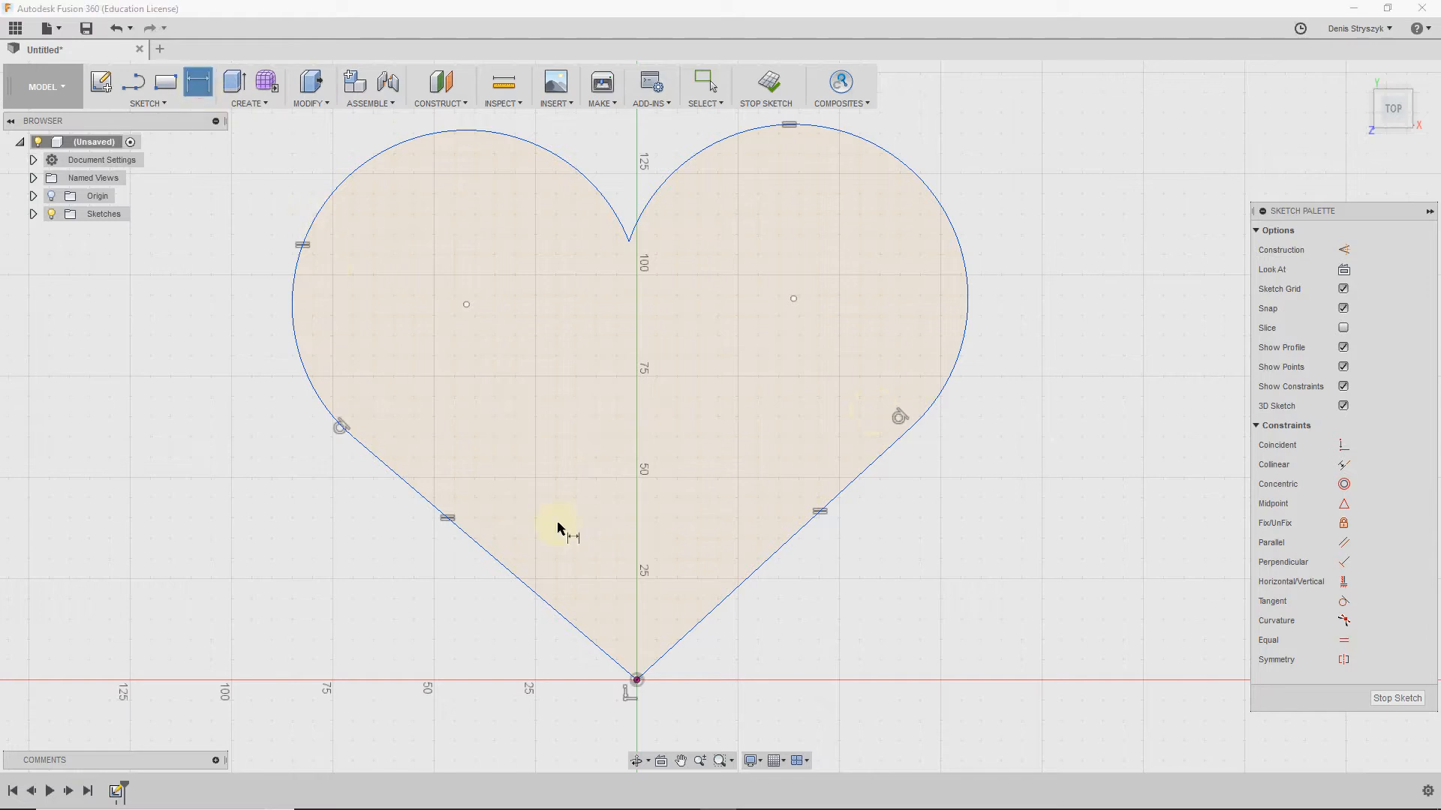
click(634, 682)
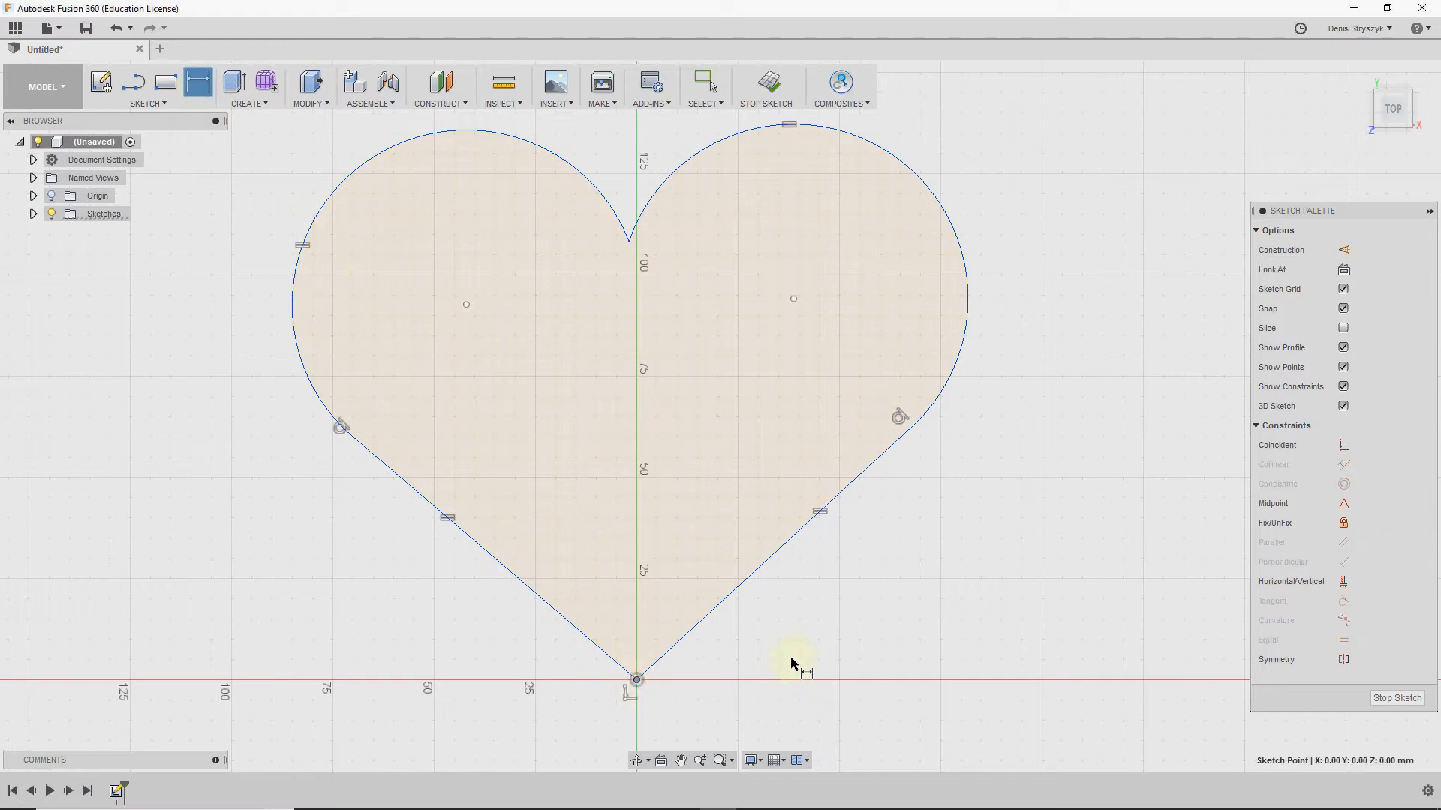
click(809, 132)
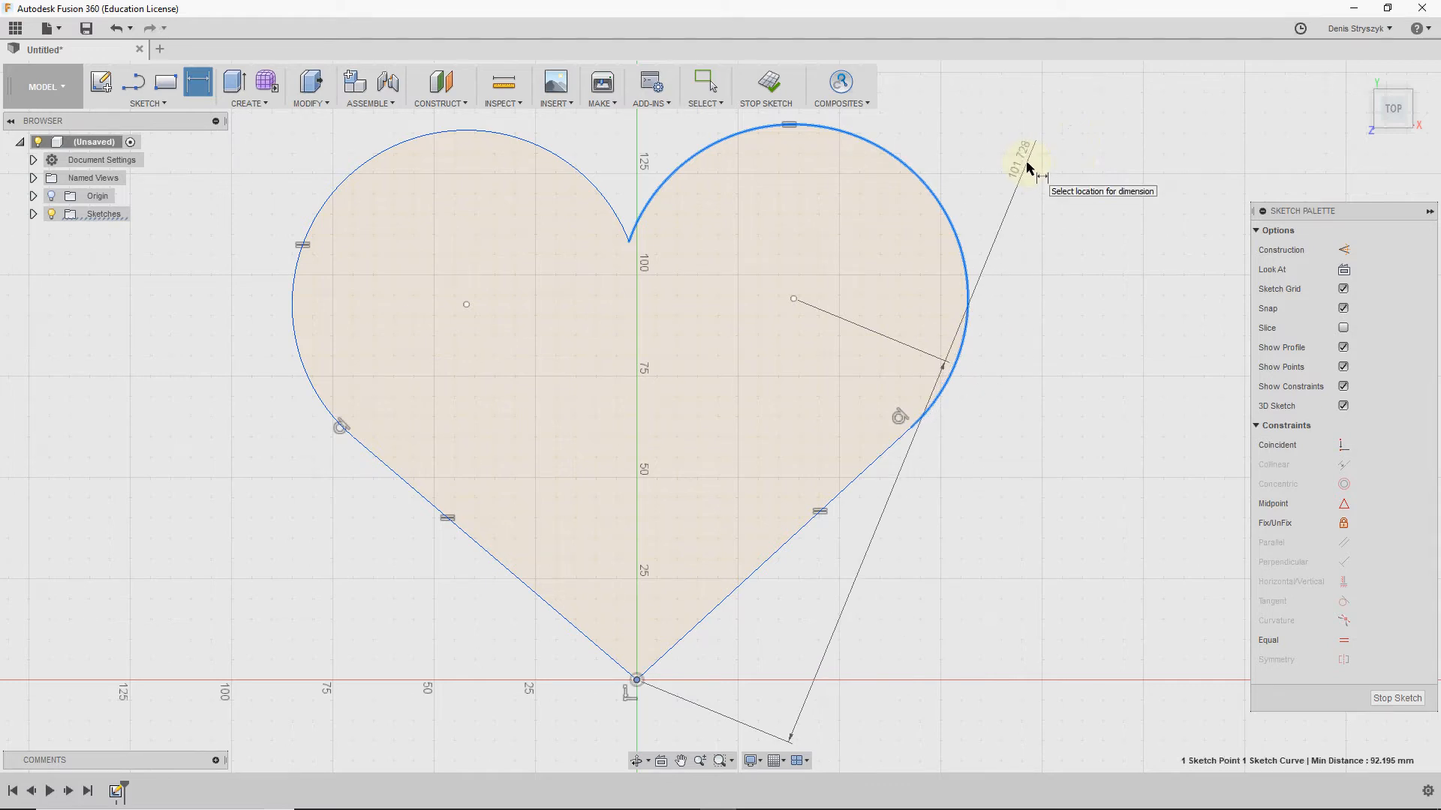
key(Escape)
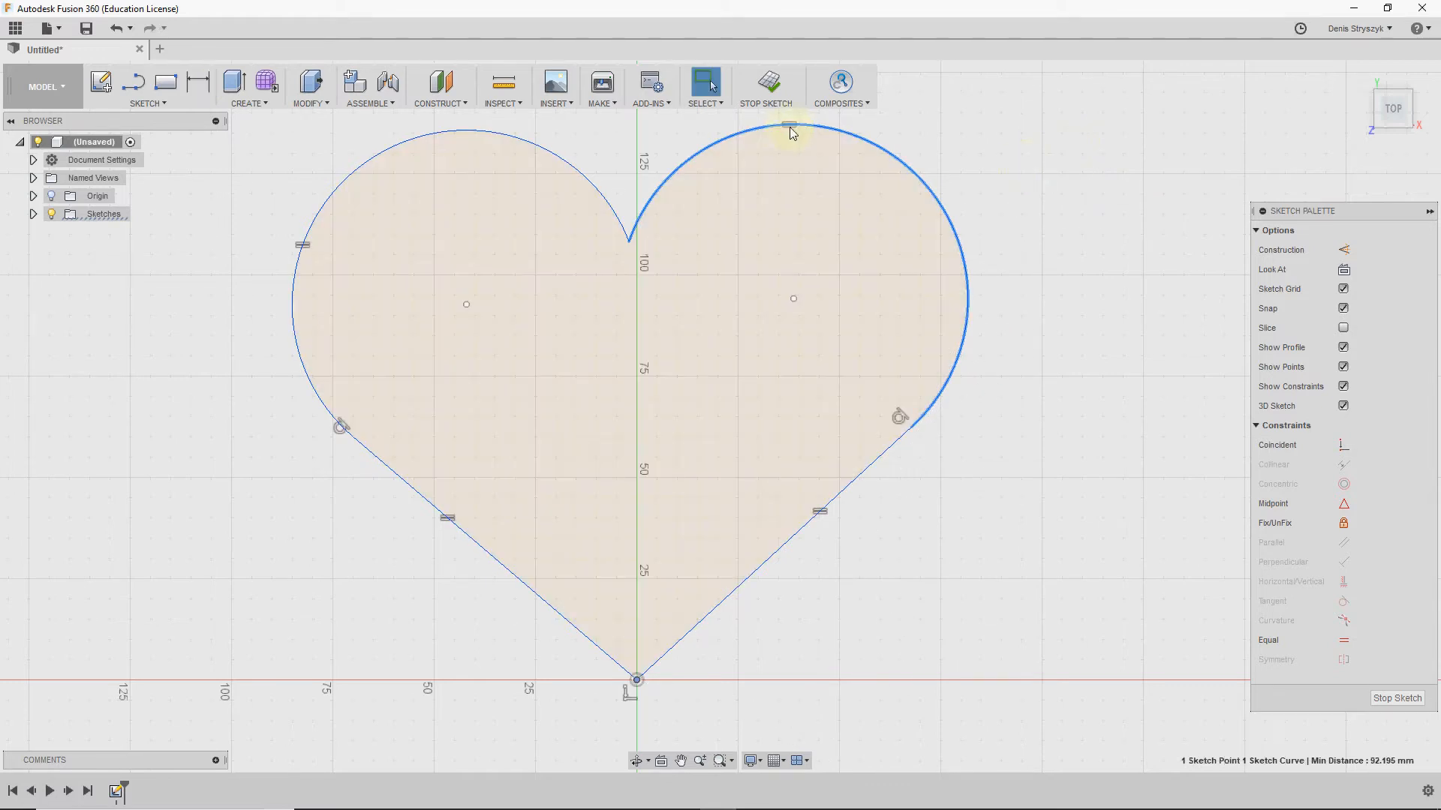
click(198, 81)
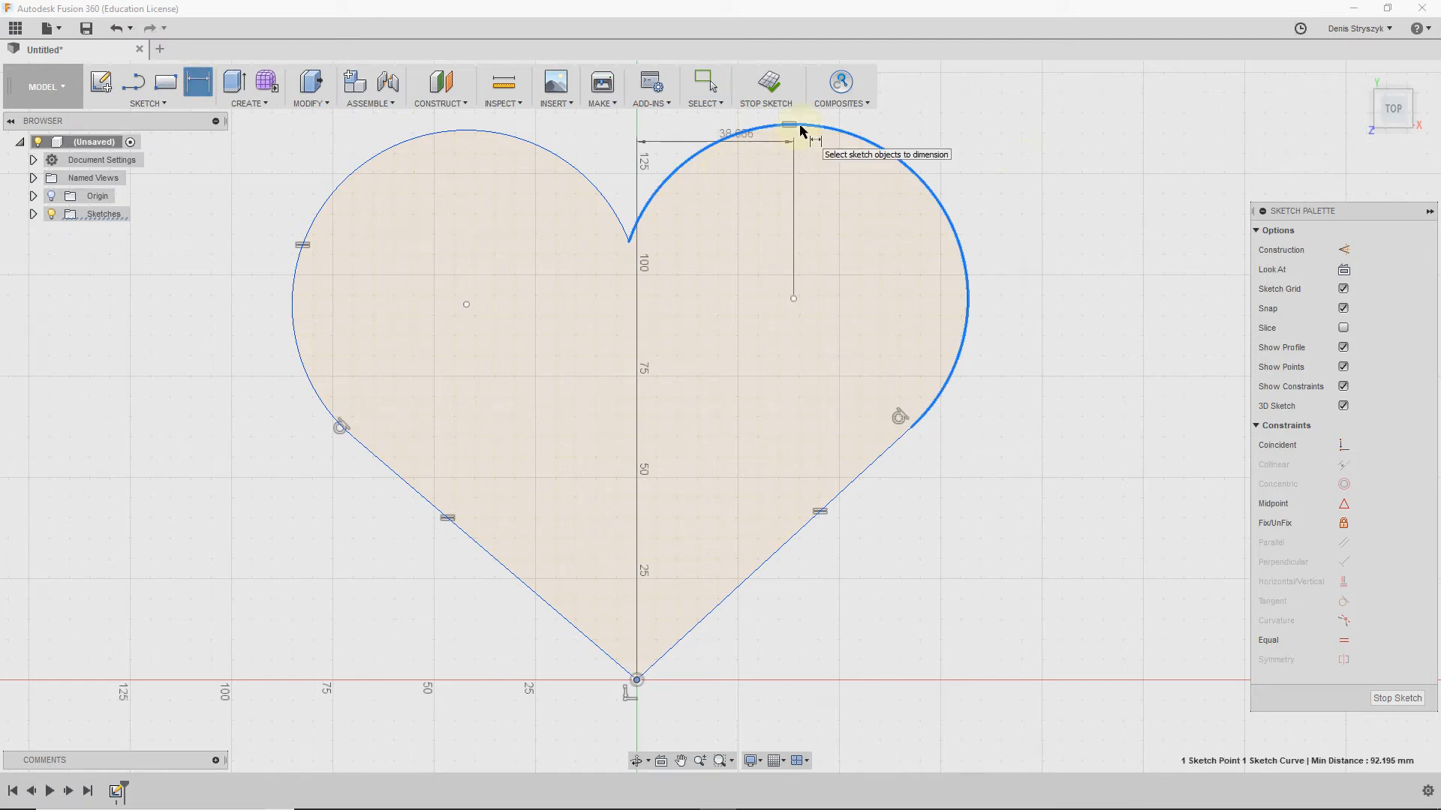
key(Escape)
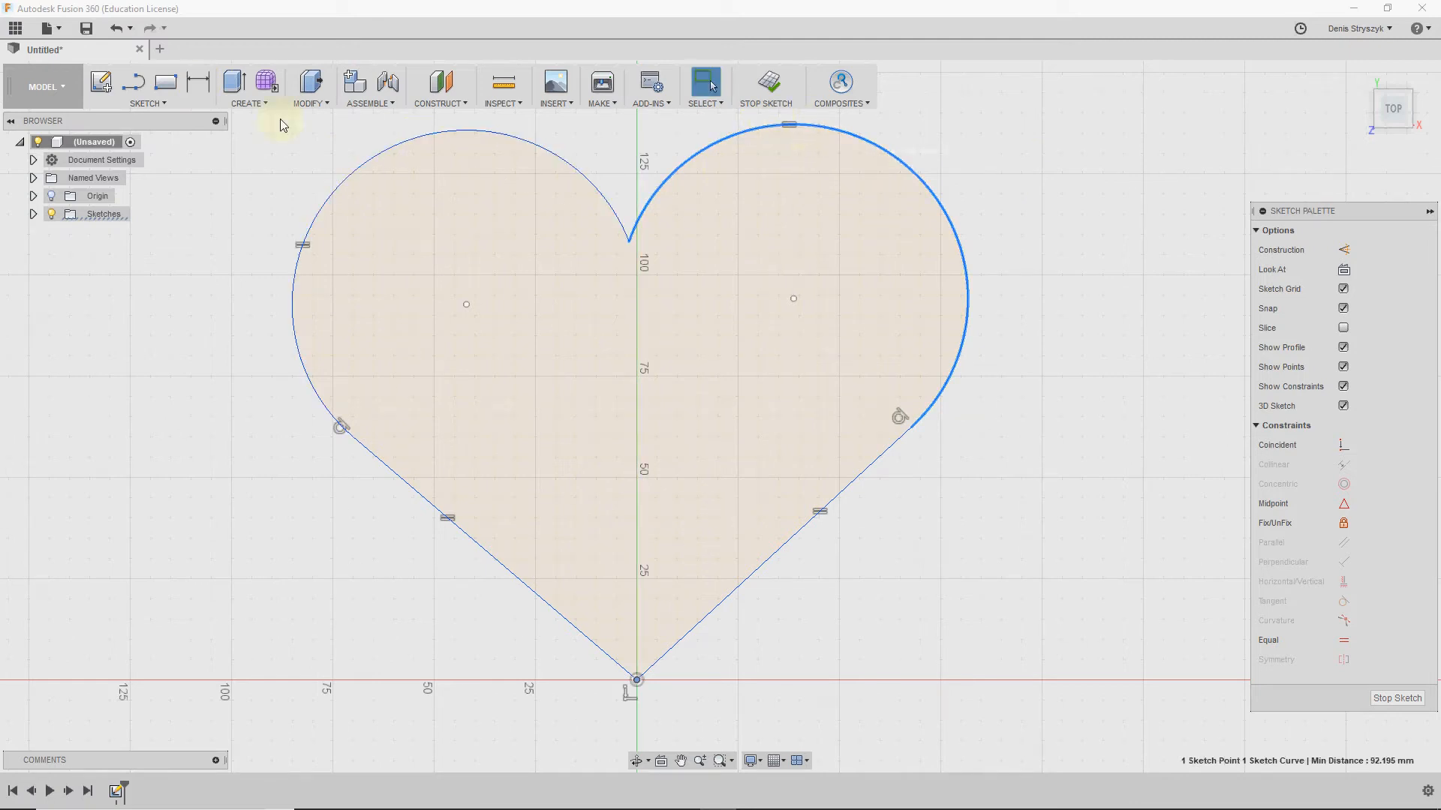
click(209, 87)
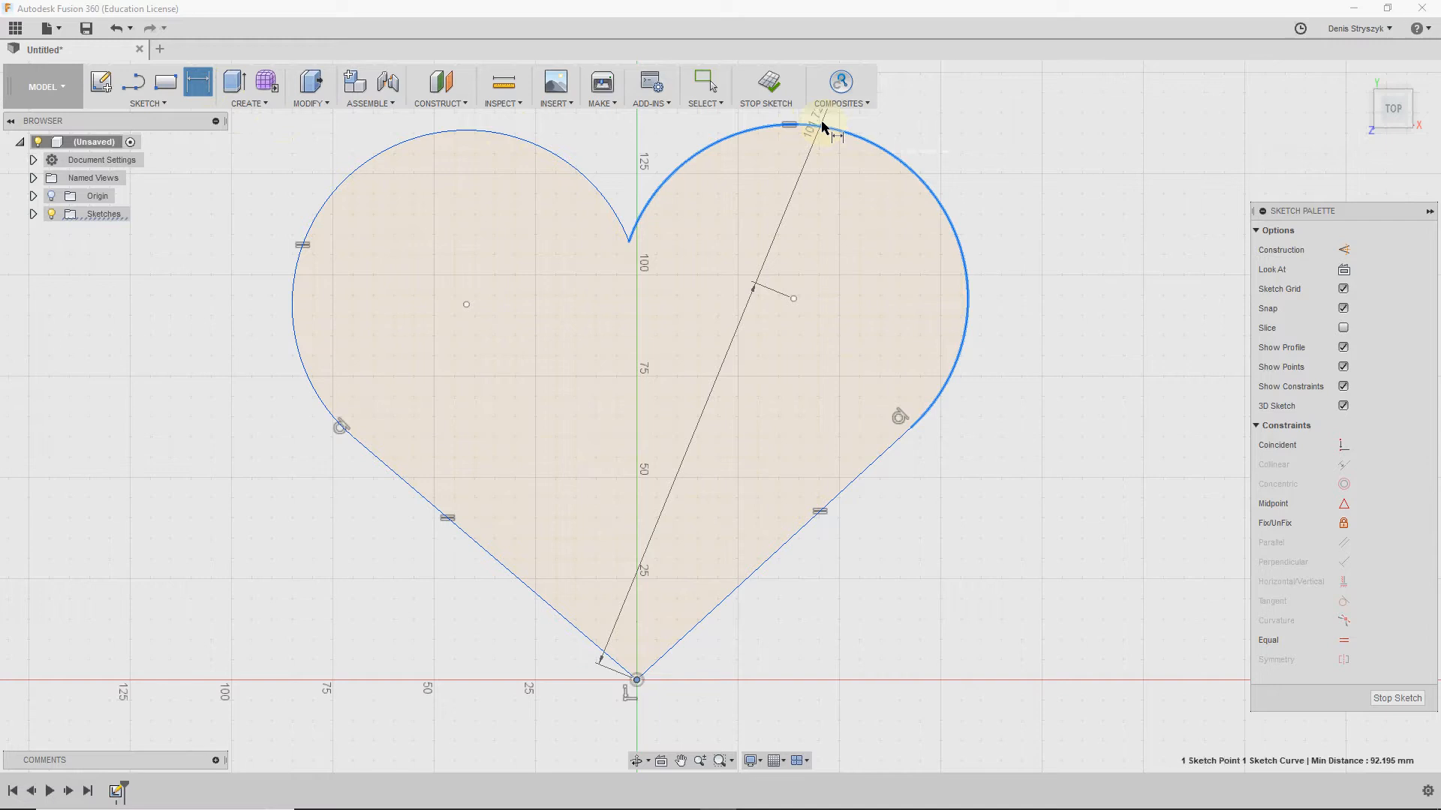
key(Escape)
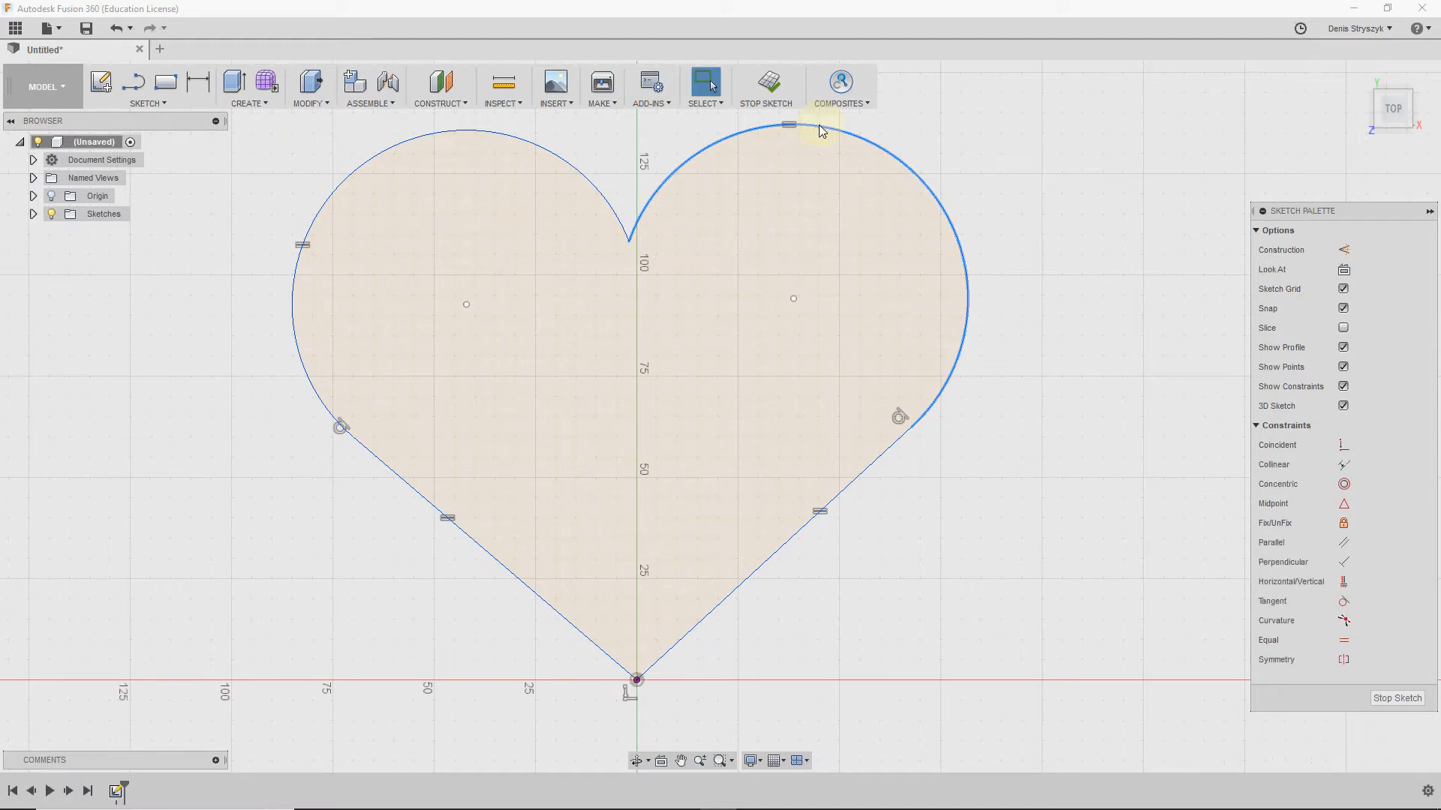
click(199, 83)
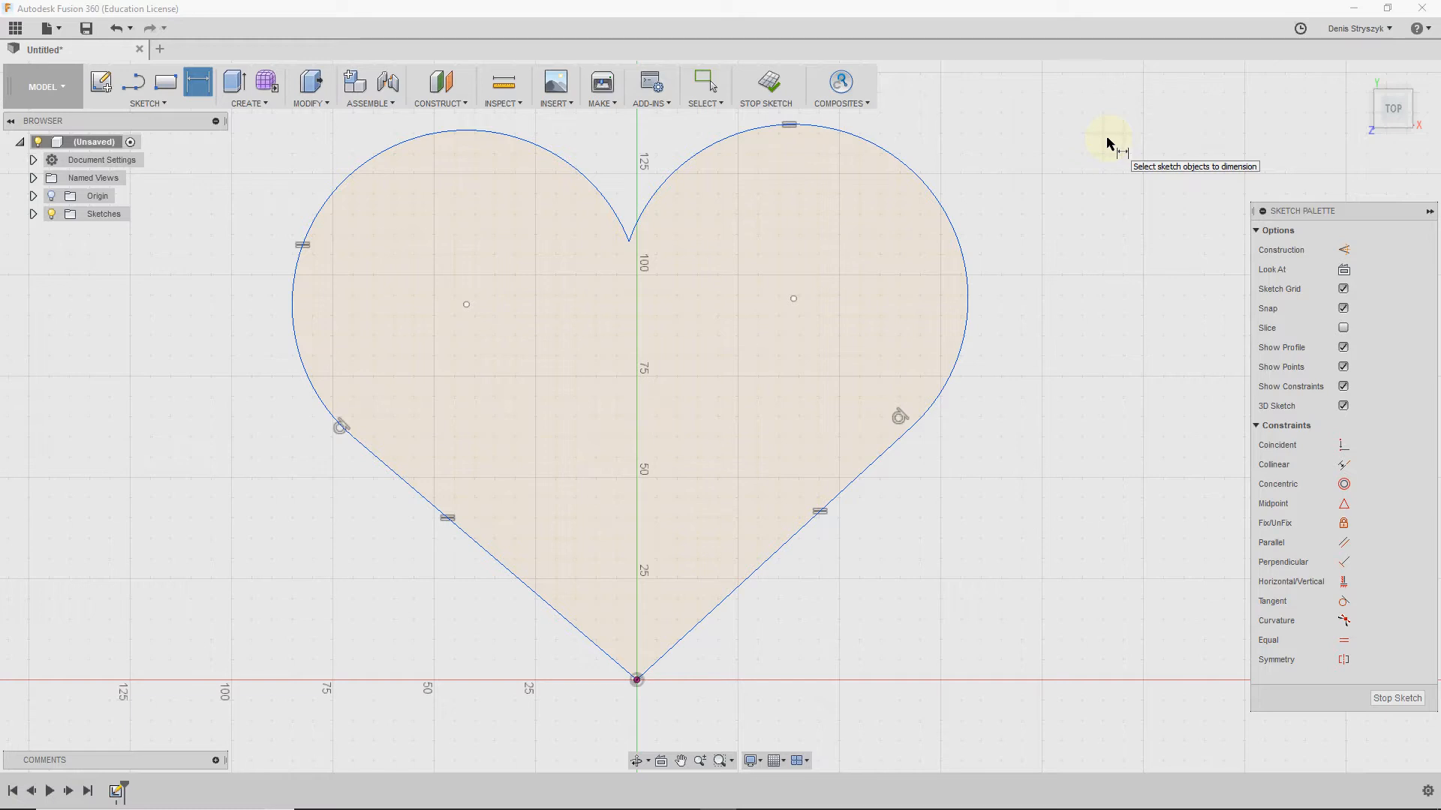
click(790, 126)
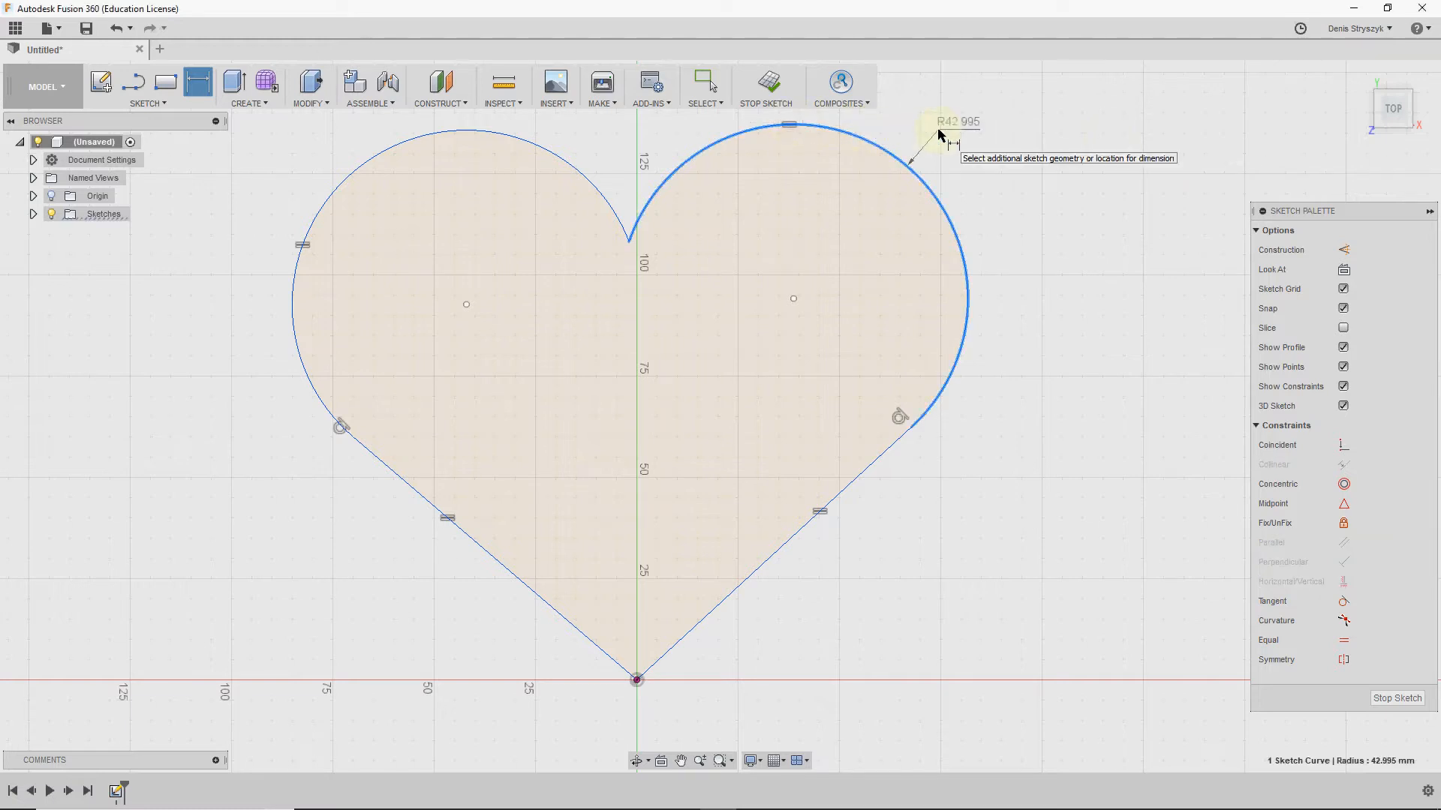
click(848, 454)
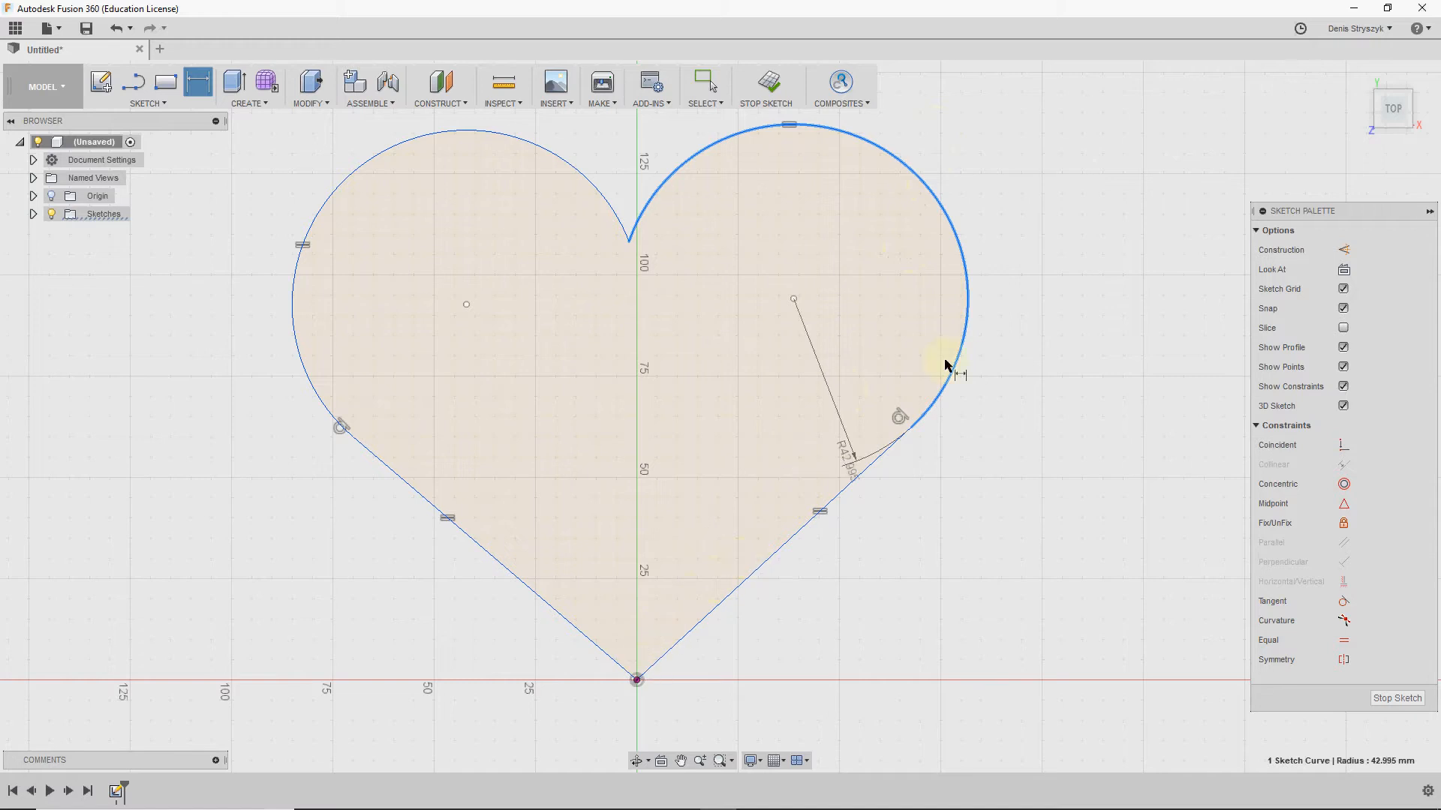
click(636, 680)
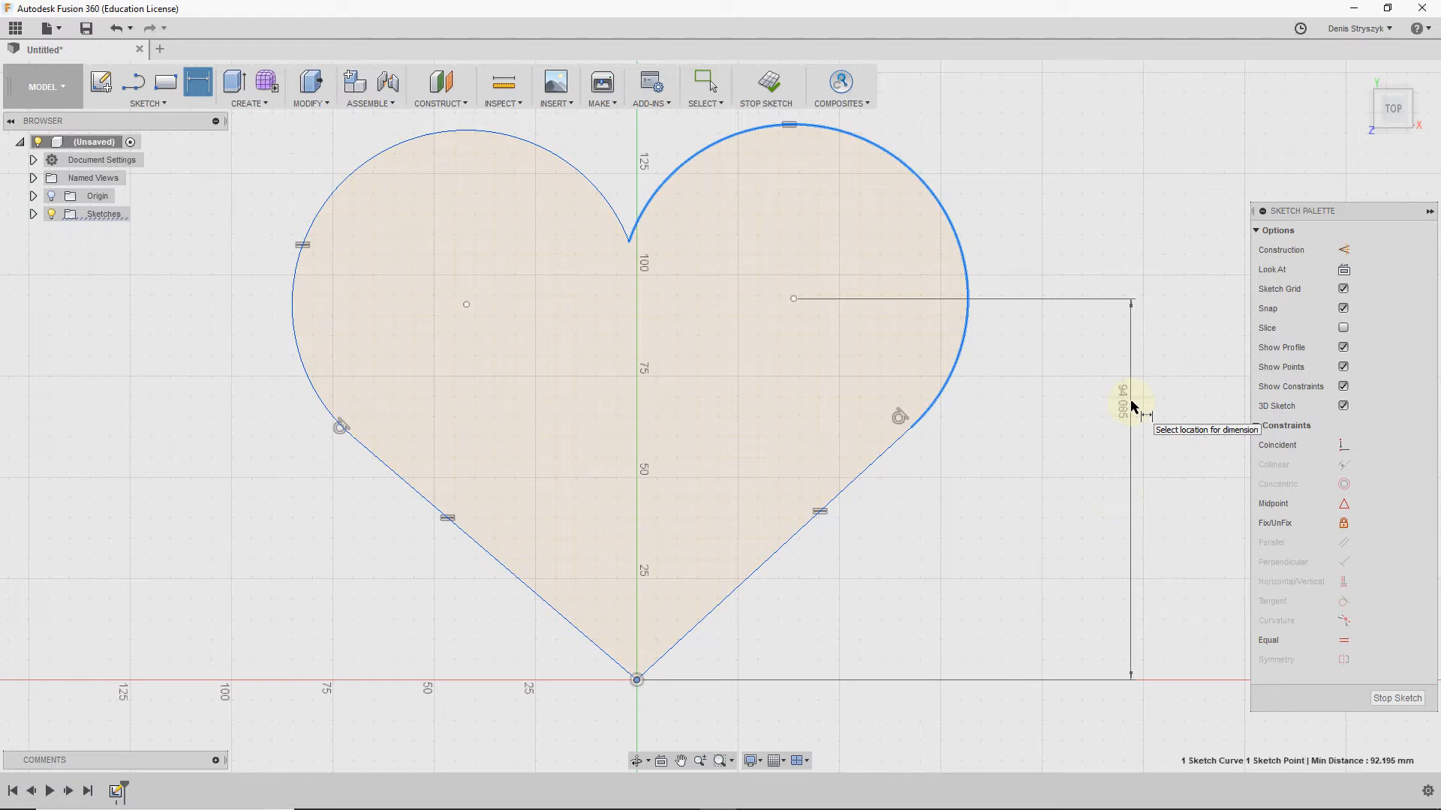
key(Escape)
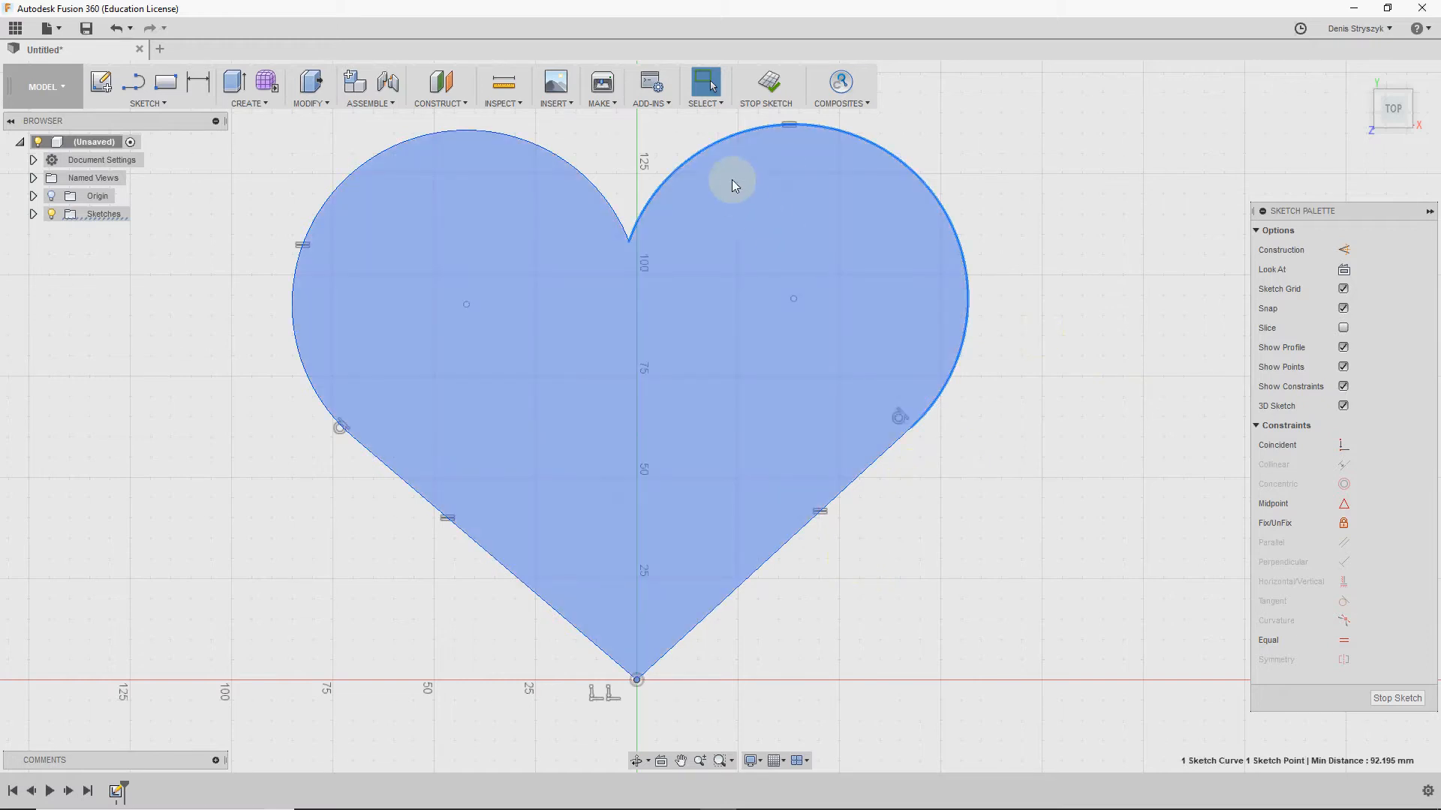
Step: Finish the sketch and extrude the heart profile 20 mm to one side as a new body
click(769, 84)
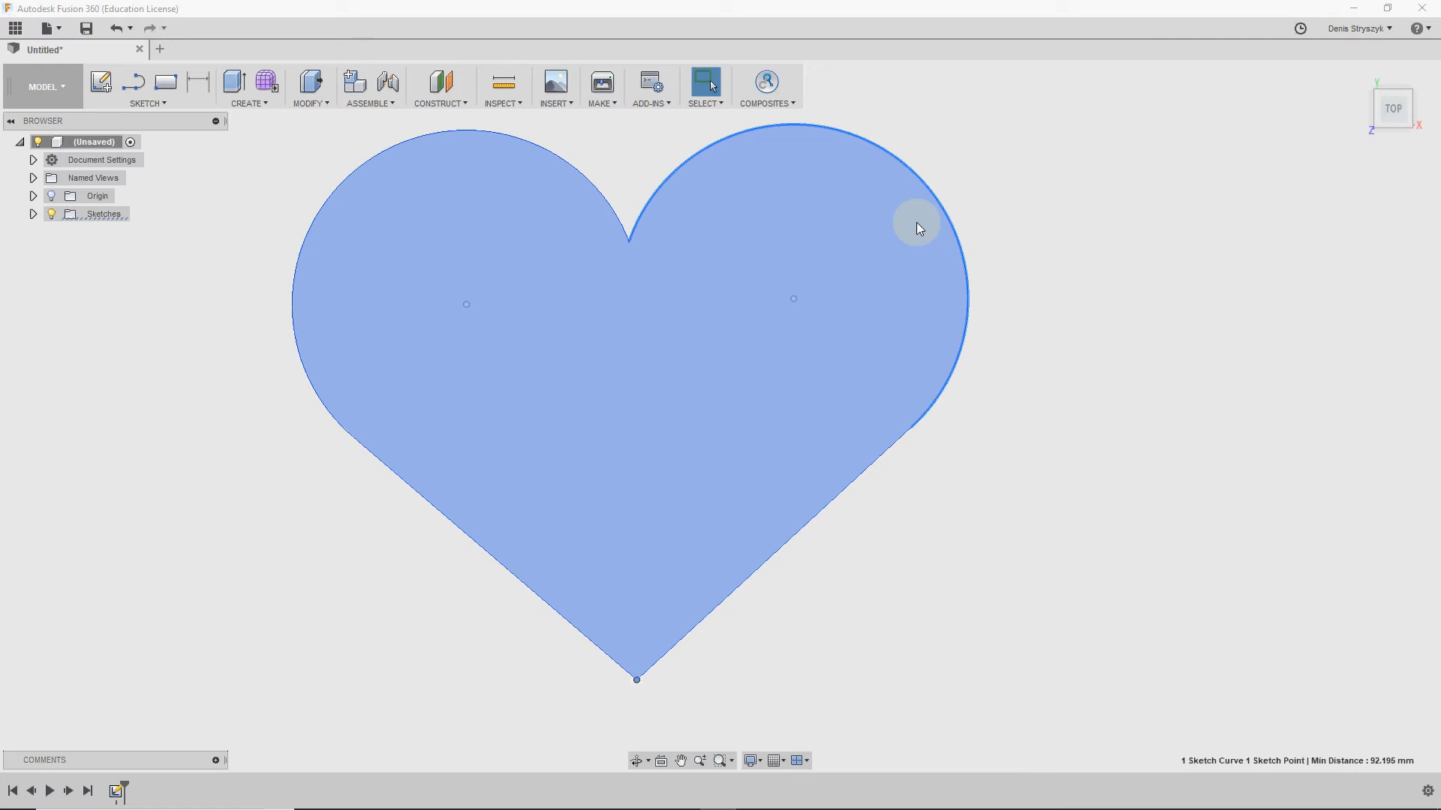
drag(1384, 109, 1348, 129)
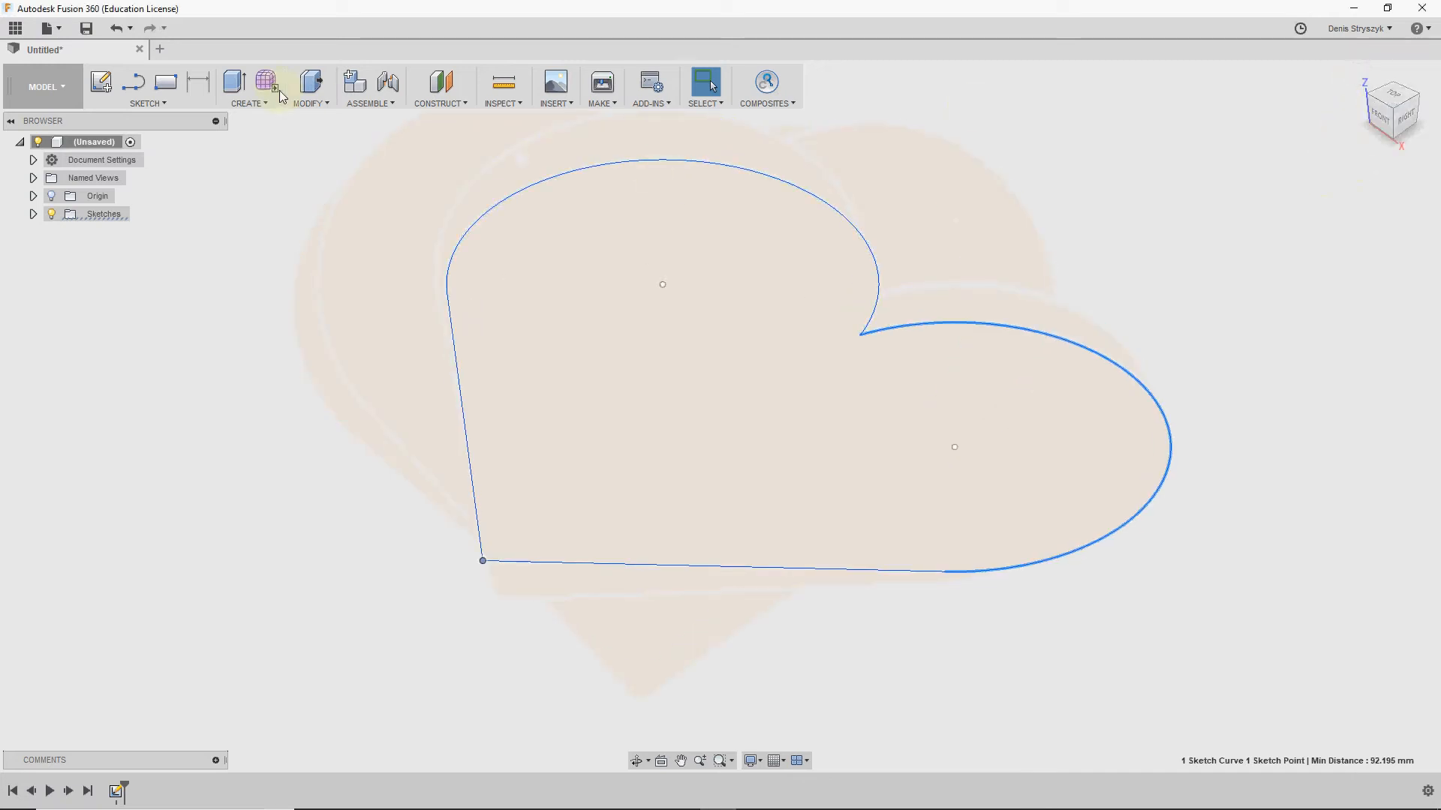
key(e)
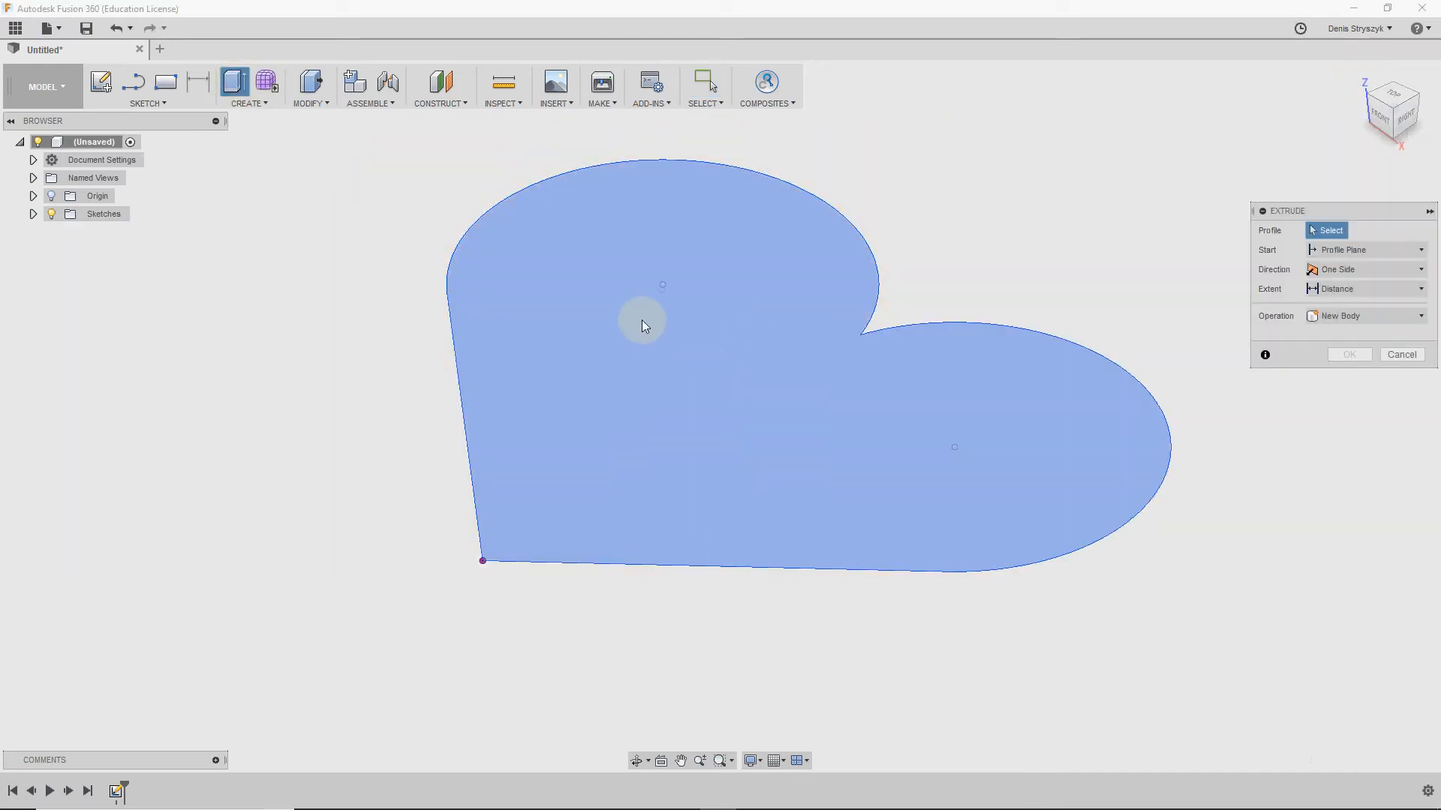
click(719, 407)
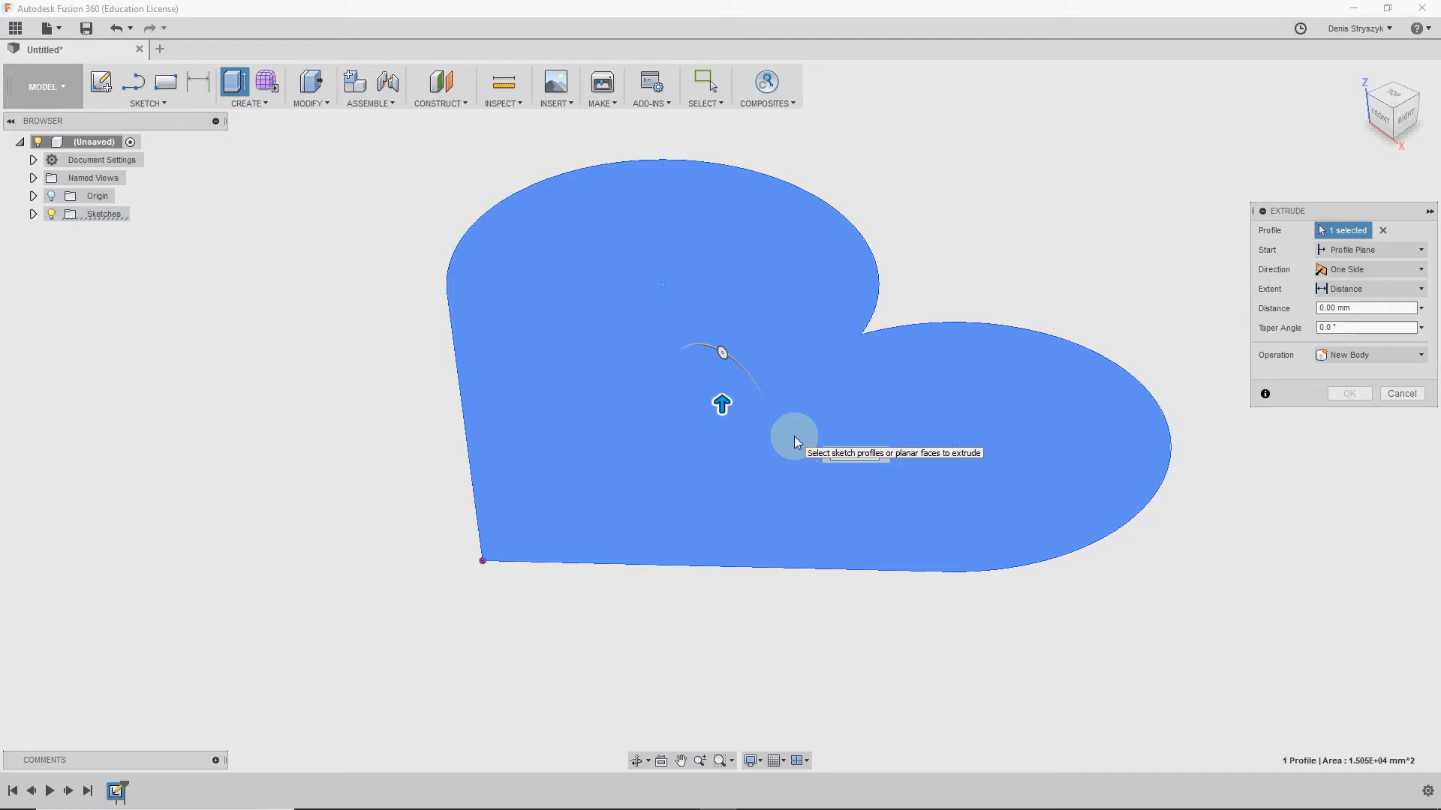
text(60)
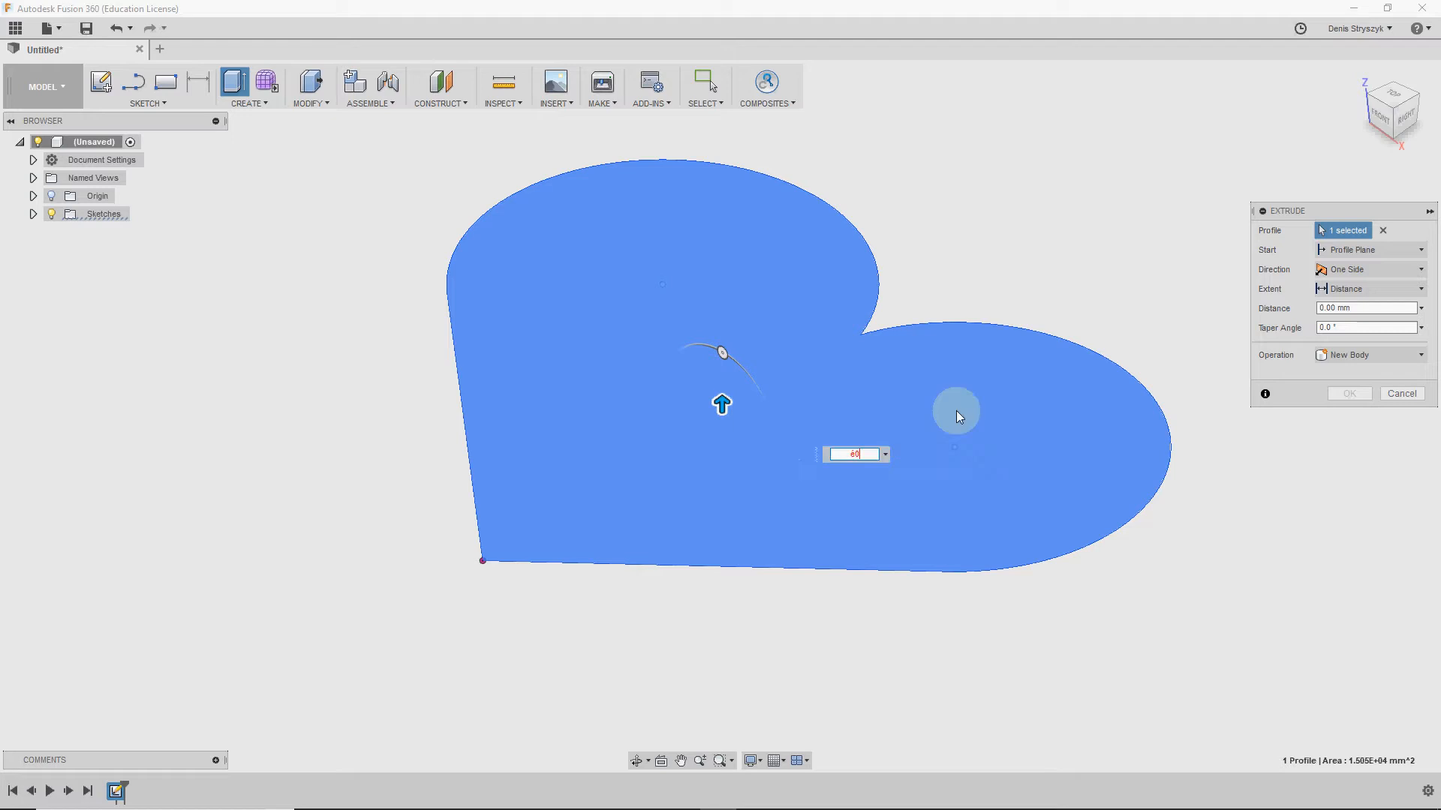
drag(863, 453, 825, 446)
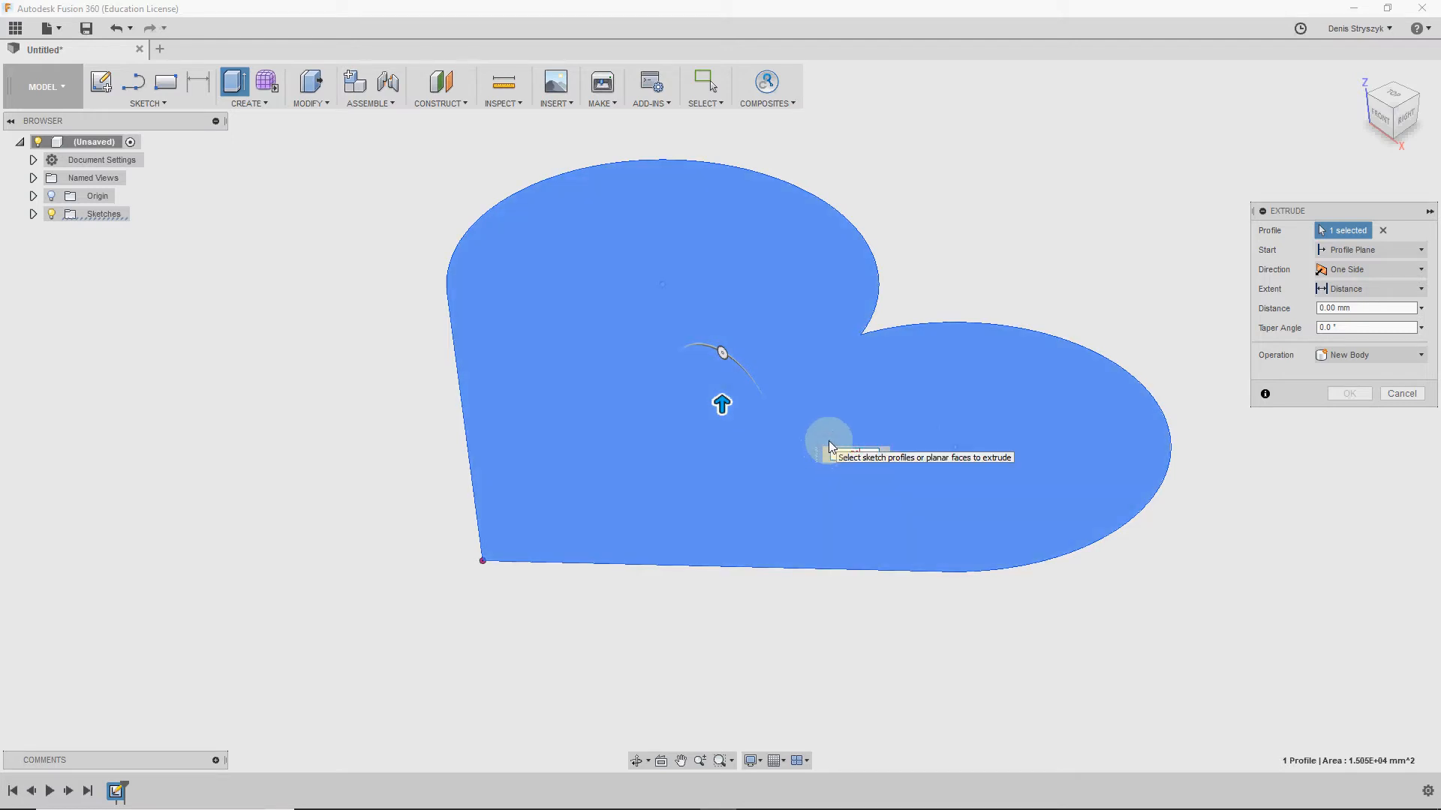
text(20)
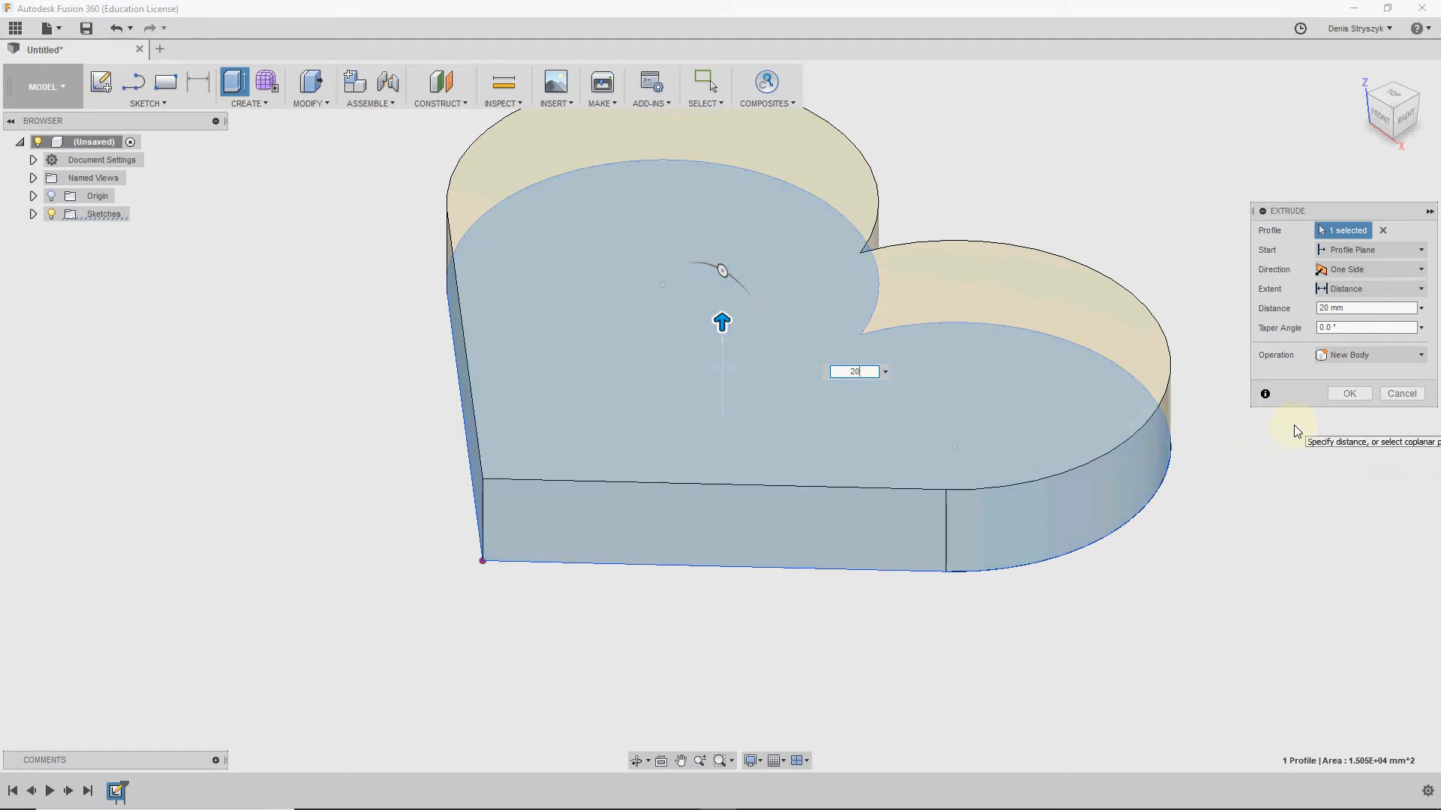
click(1345, 395)
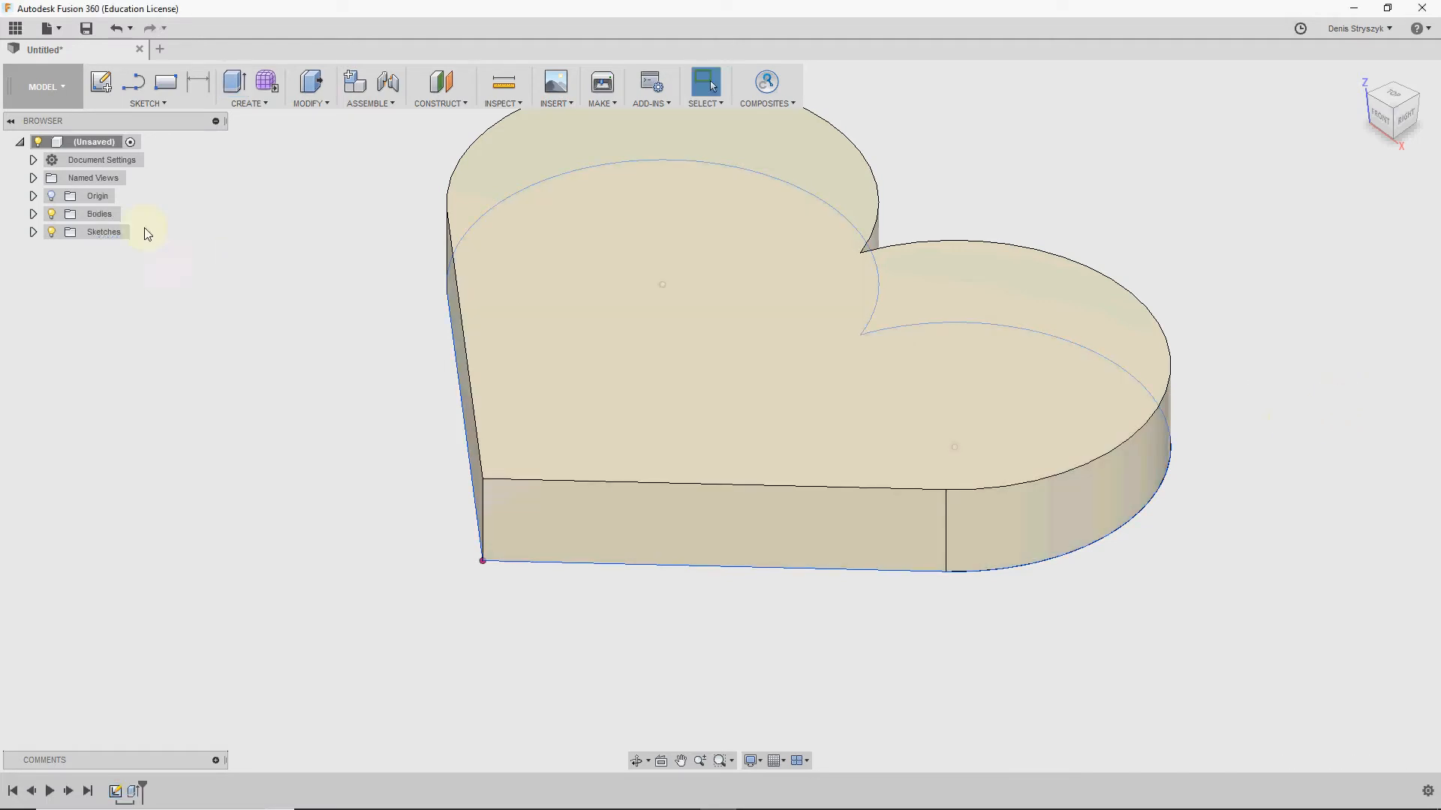
Step: Hide the heart's sketch so only the extruded body is displayed
click(33, 232)
click(65, 250)
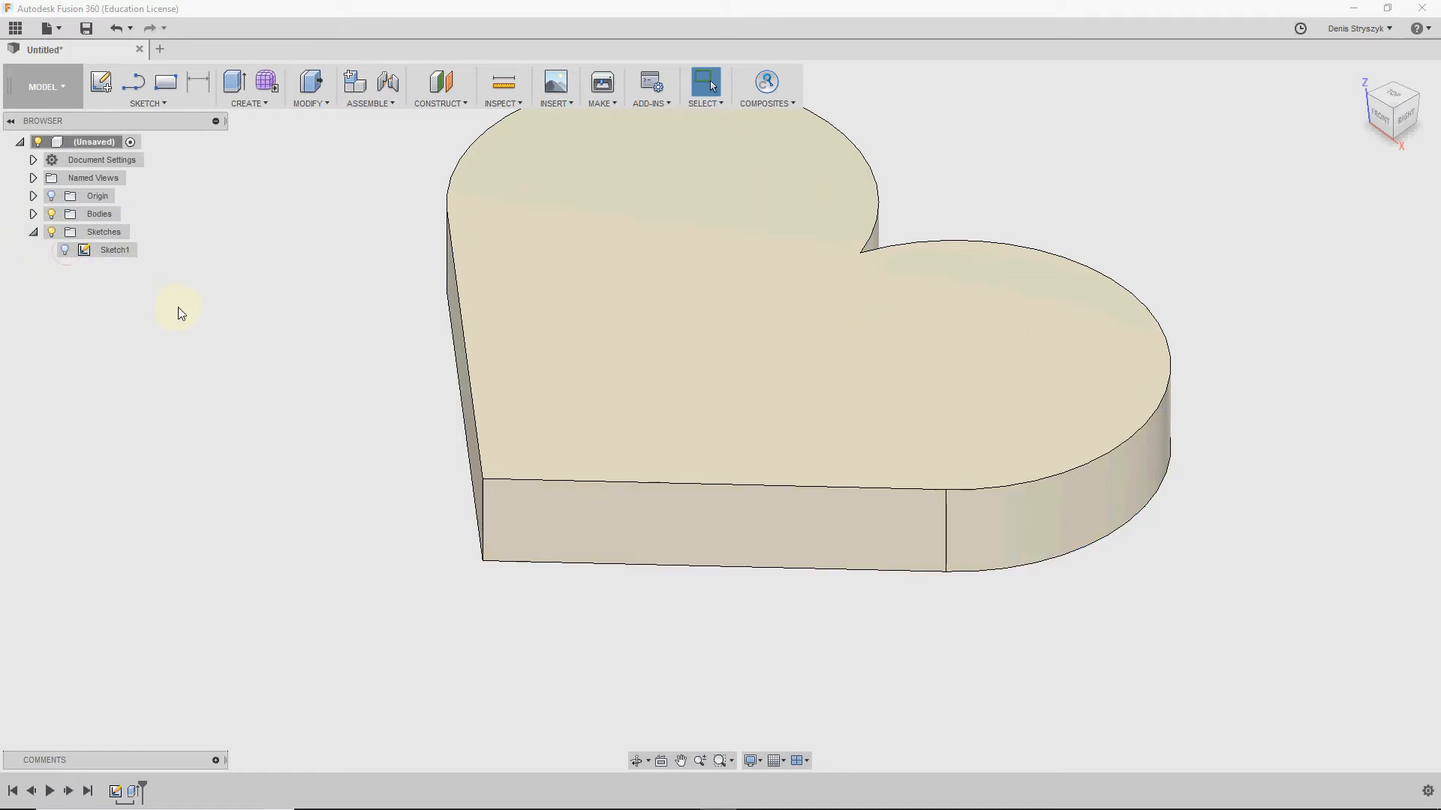
scroll(178, 307, down, 2)
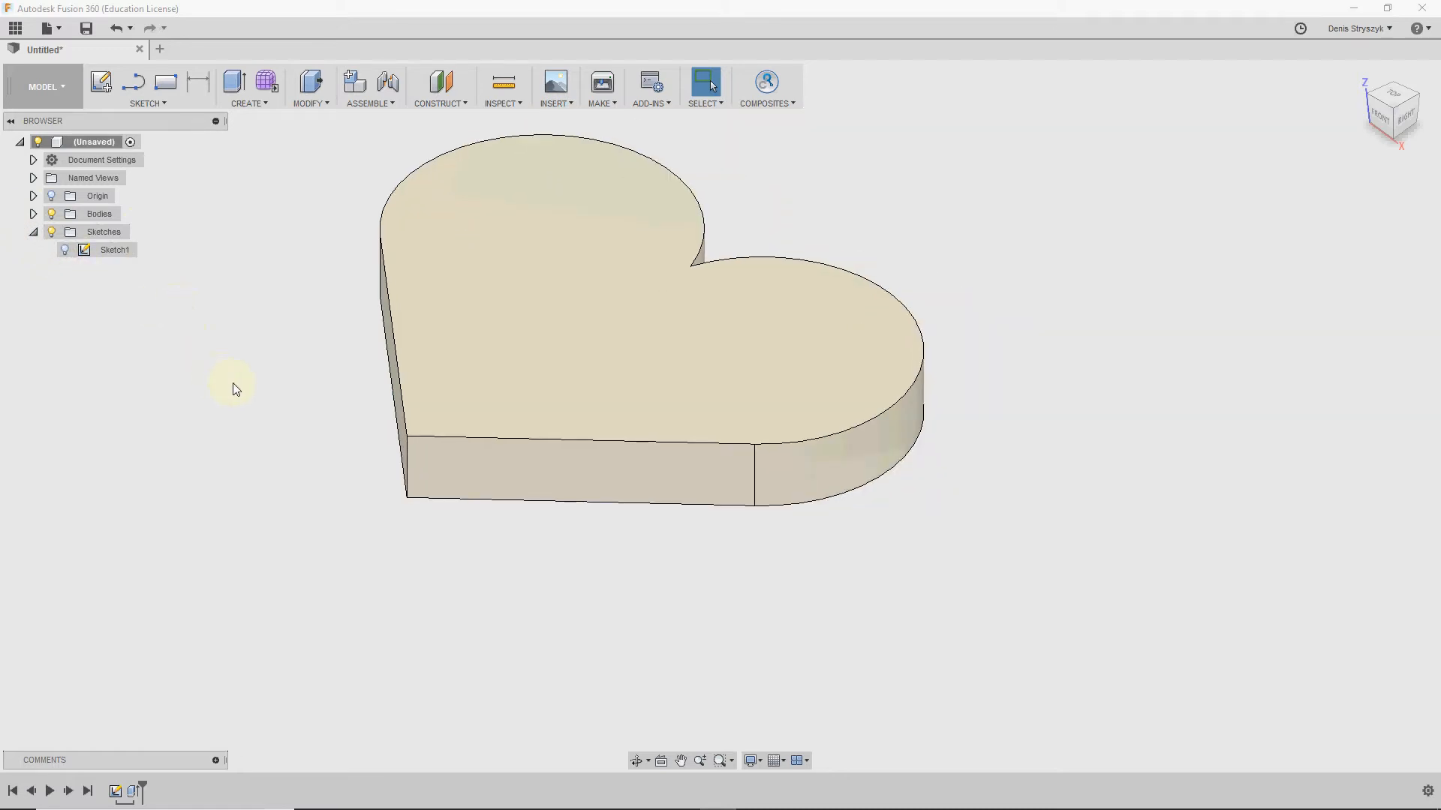
shift+middle_drag(235, 388, 353, 377)
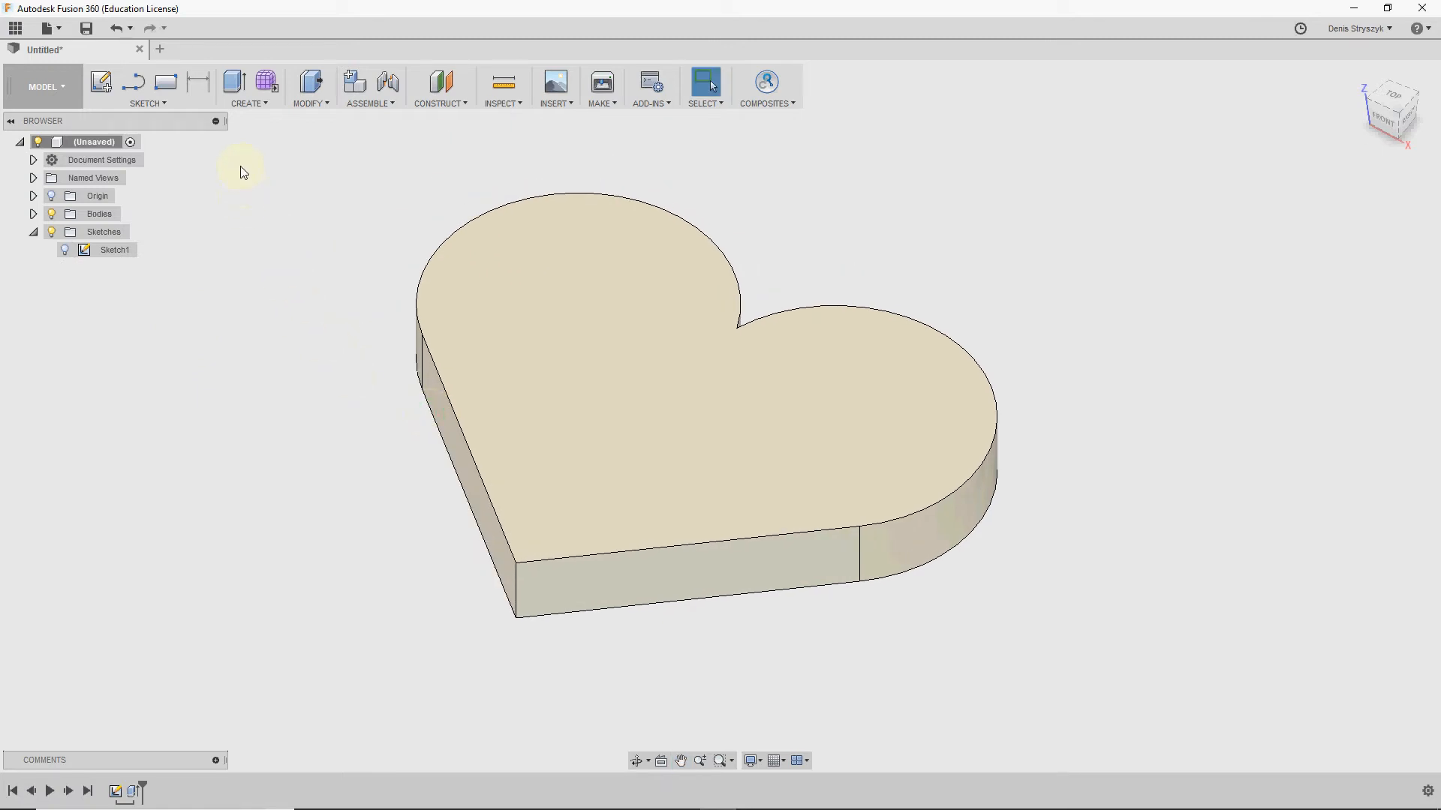
click(247, 104)
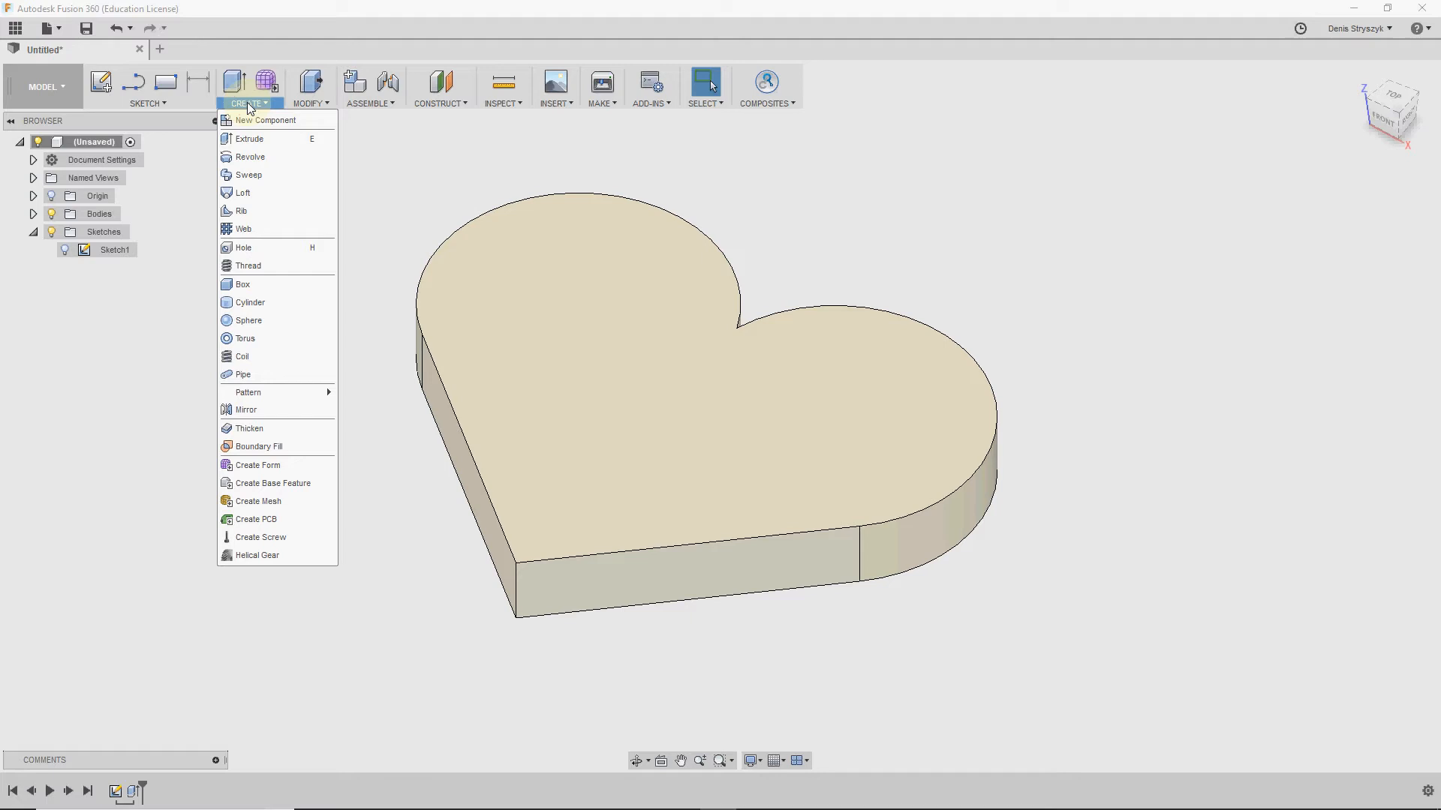
click(303, 105)
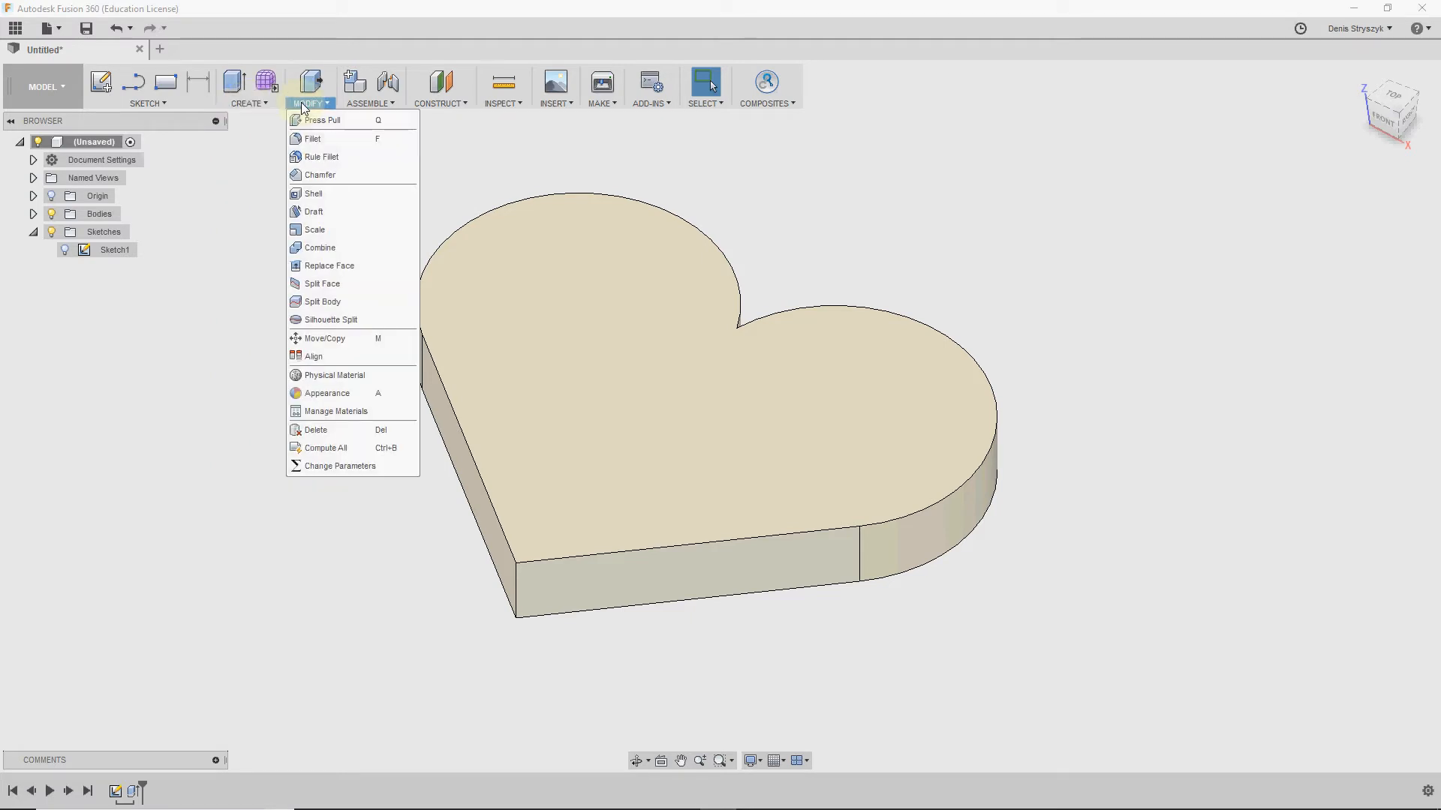
click(254, 105)
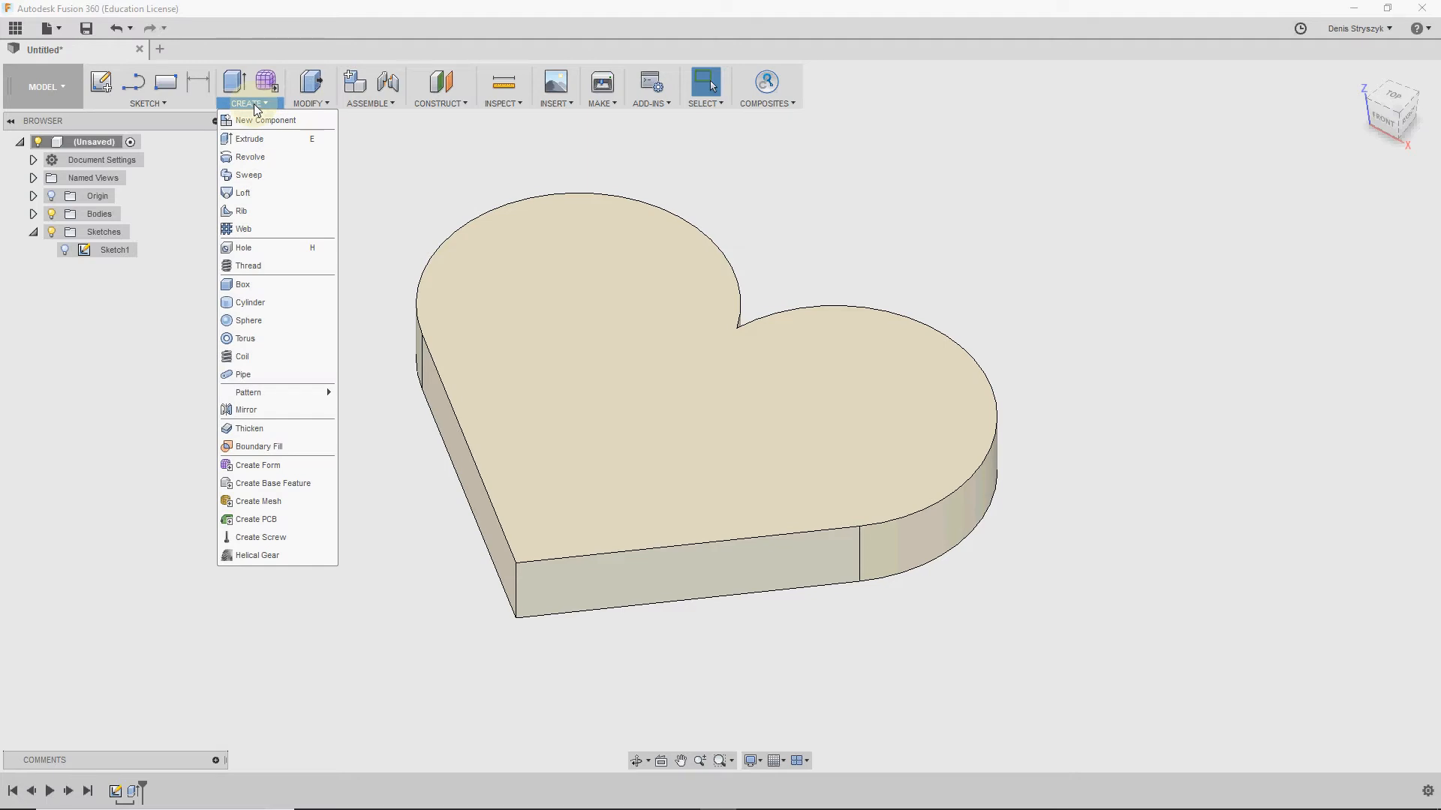
Step: Try to fillet all top and bottom outline edges of the heart at 5 mm, including with G2 curvature and the alternative corner type
click(299, 105)
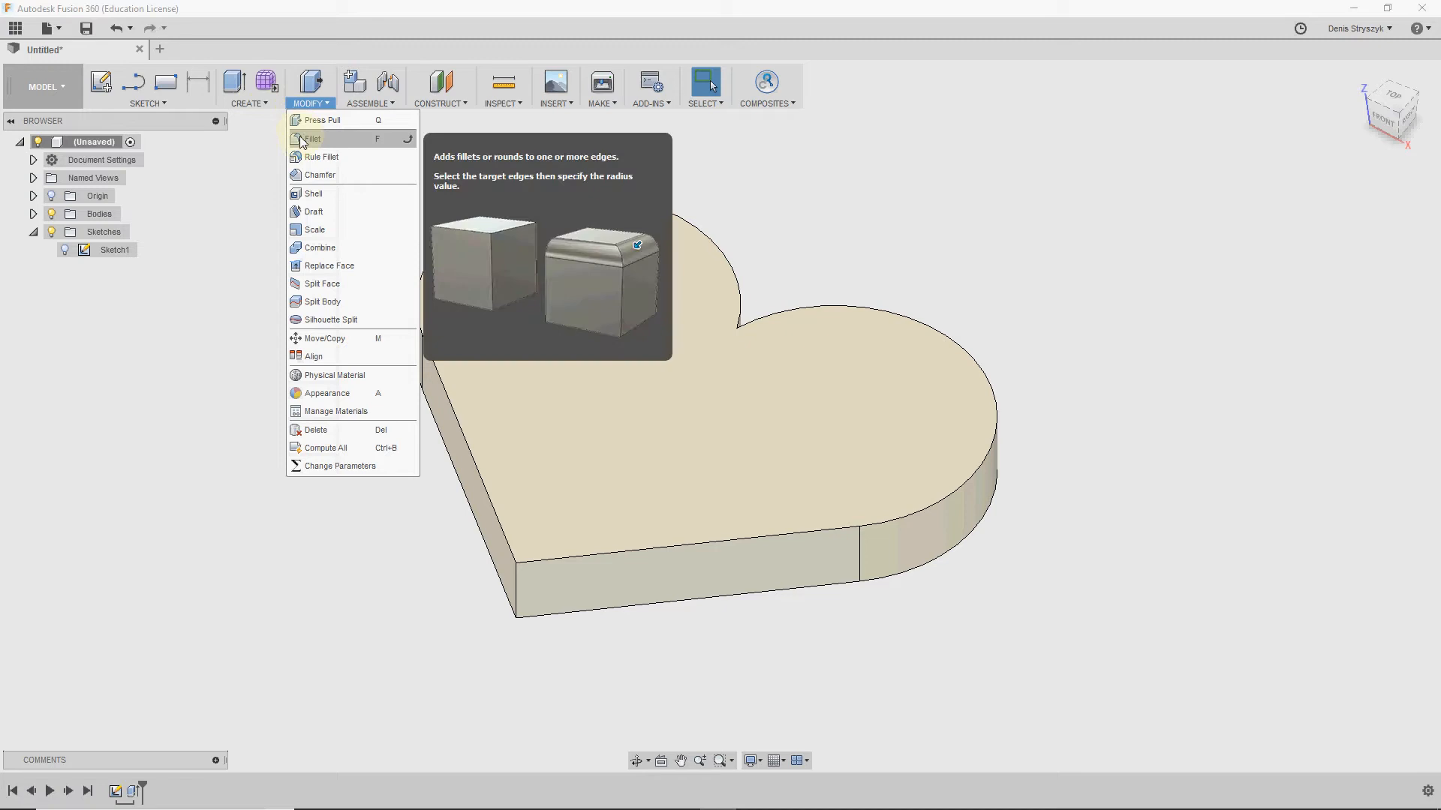
click(307, 140)
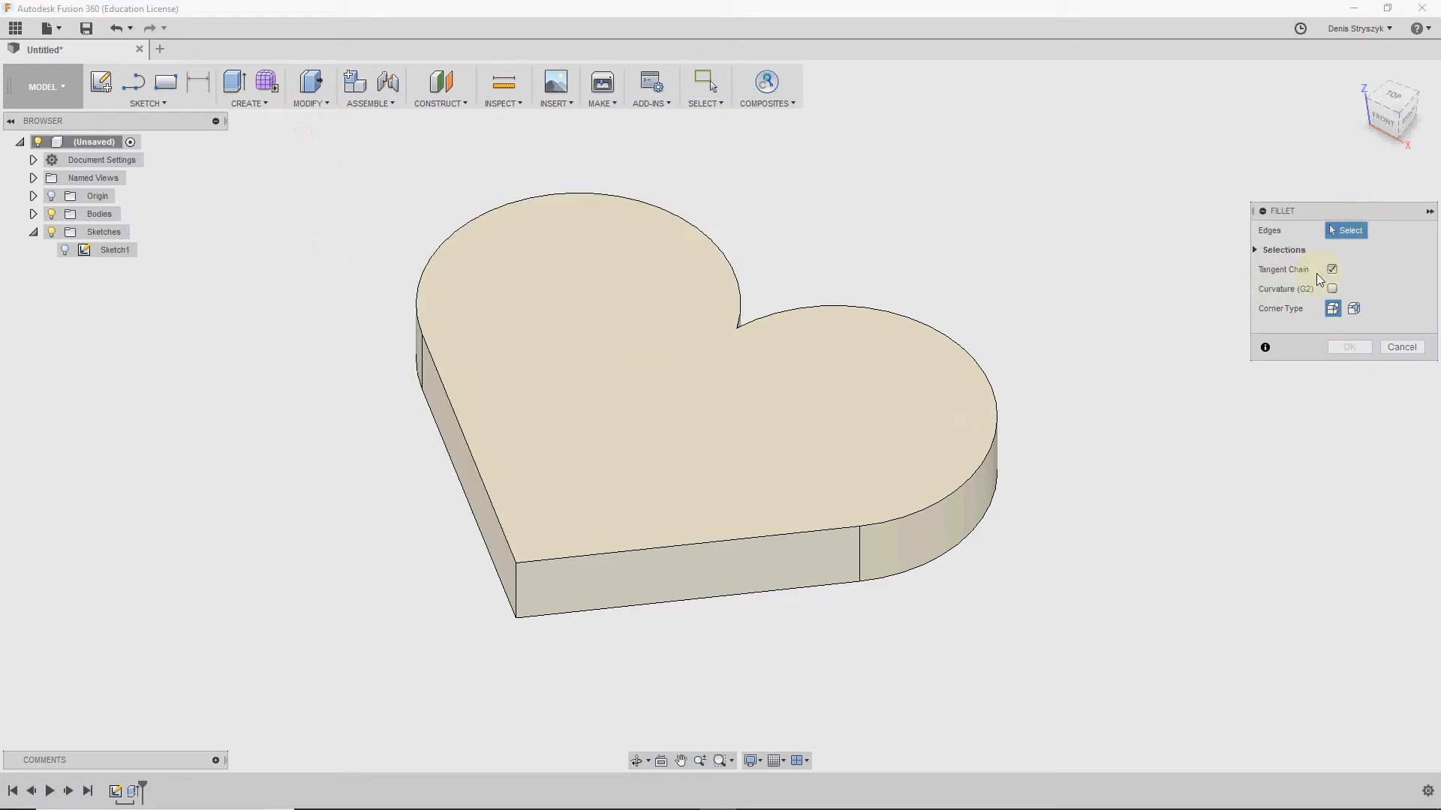
click(466, 439)
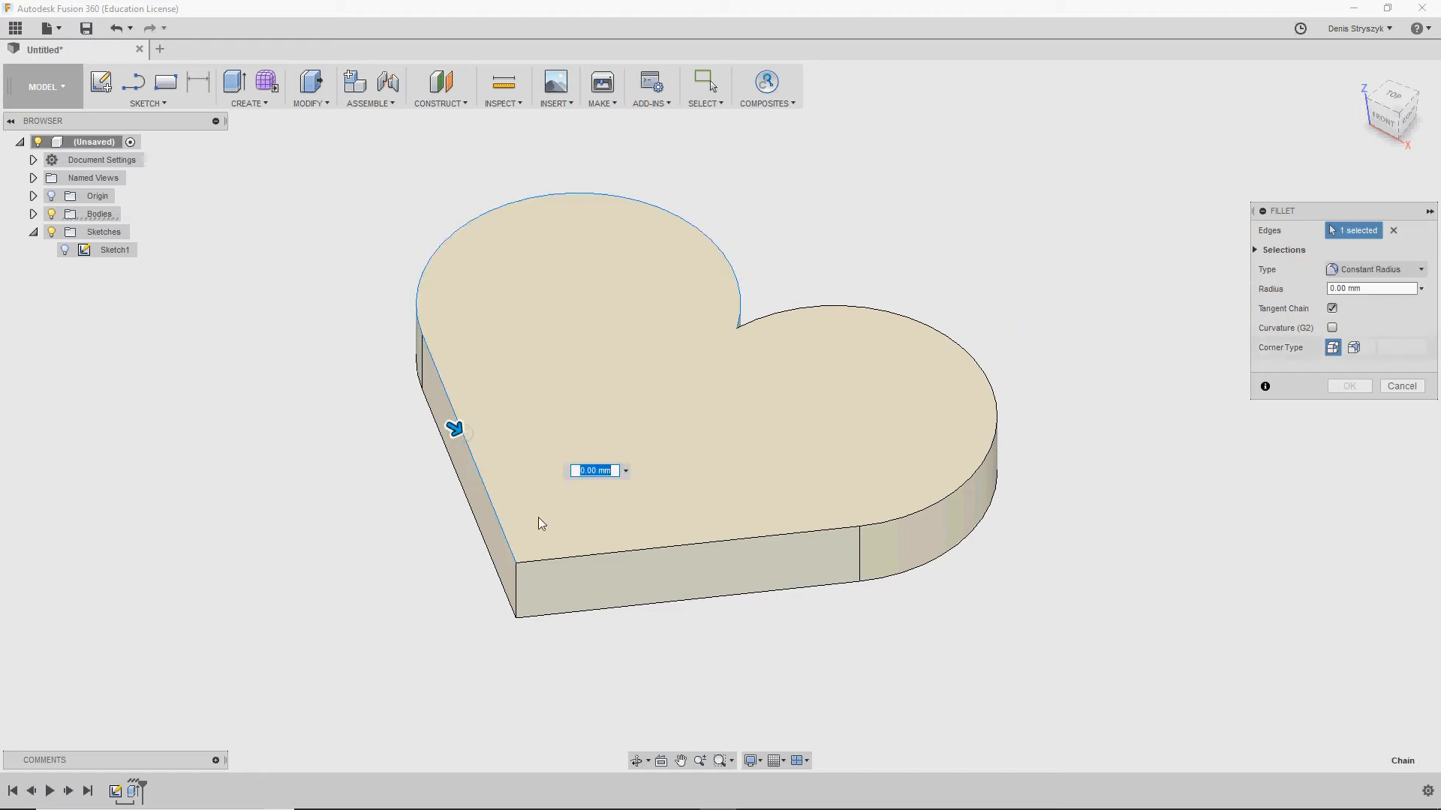
click(664, 547)
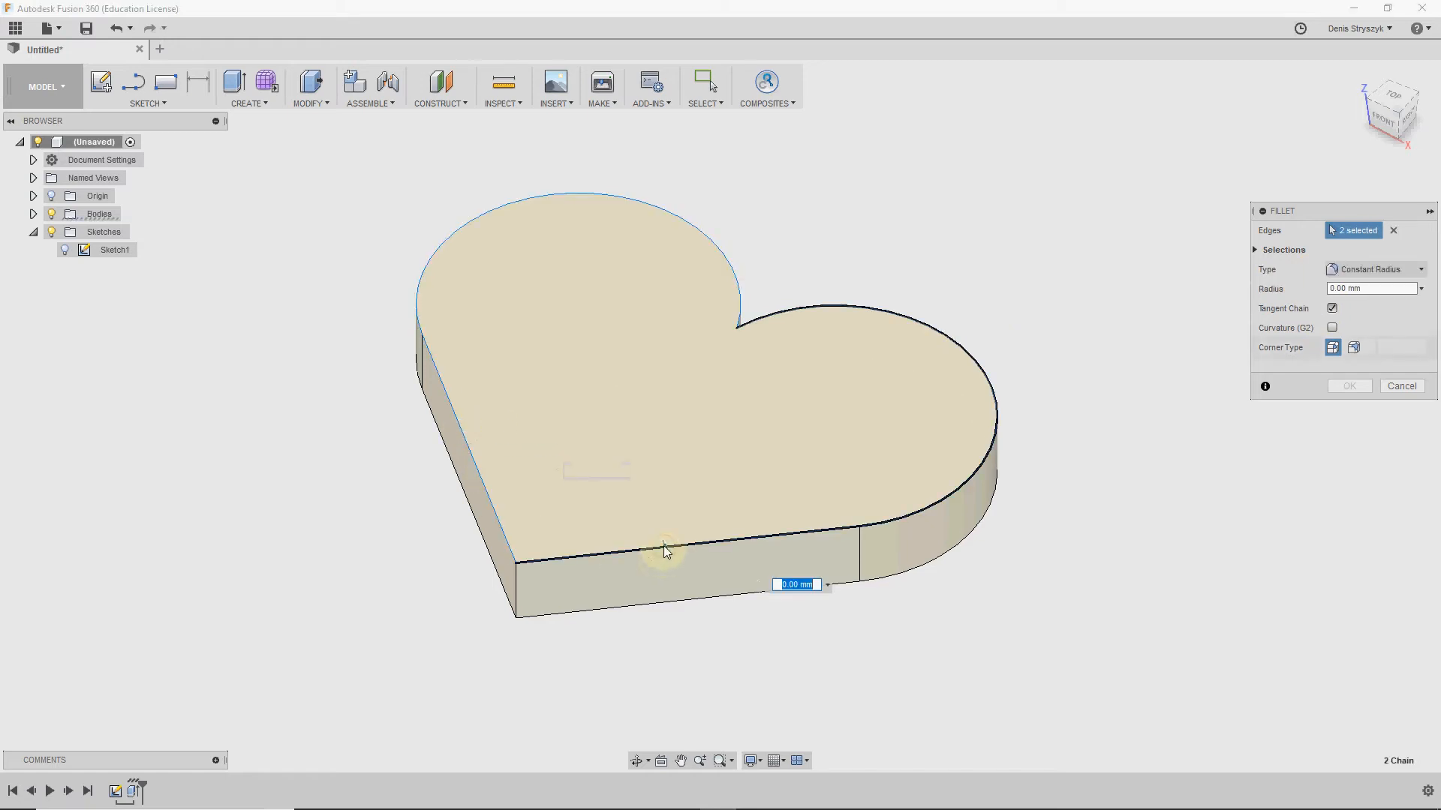
click(491, 568)
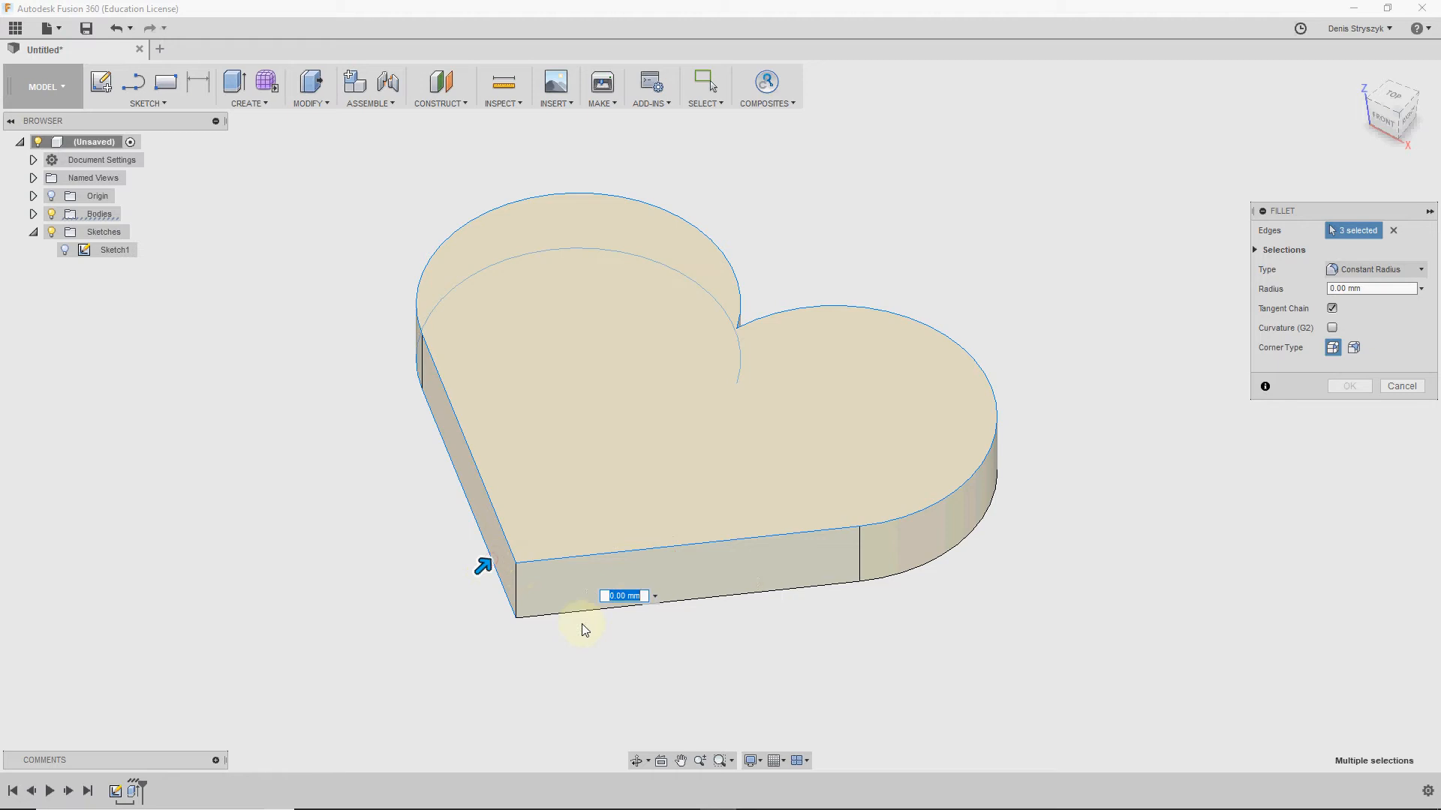
click(630, 608)
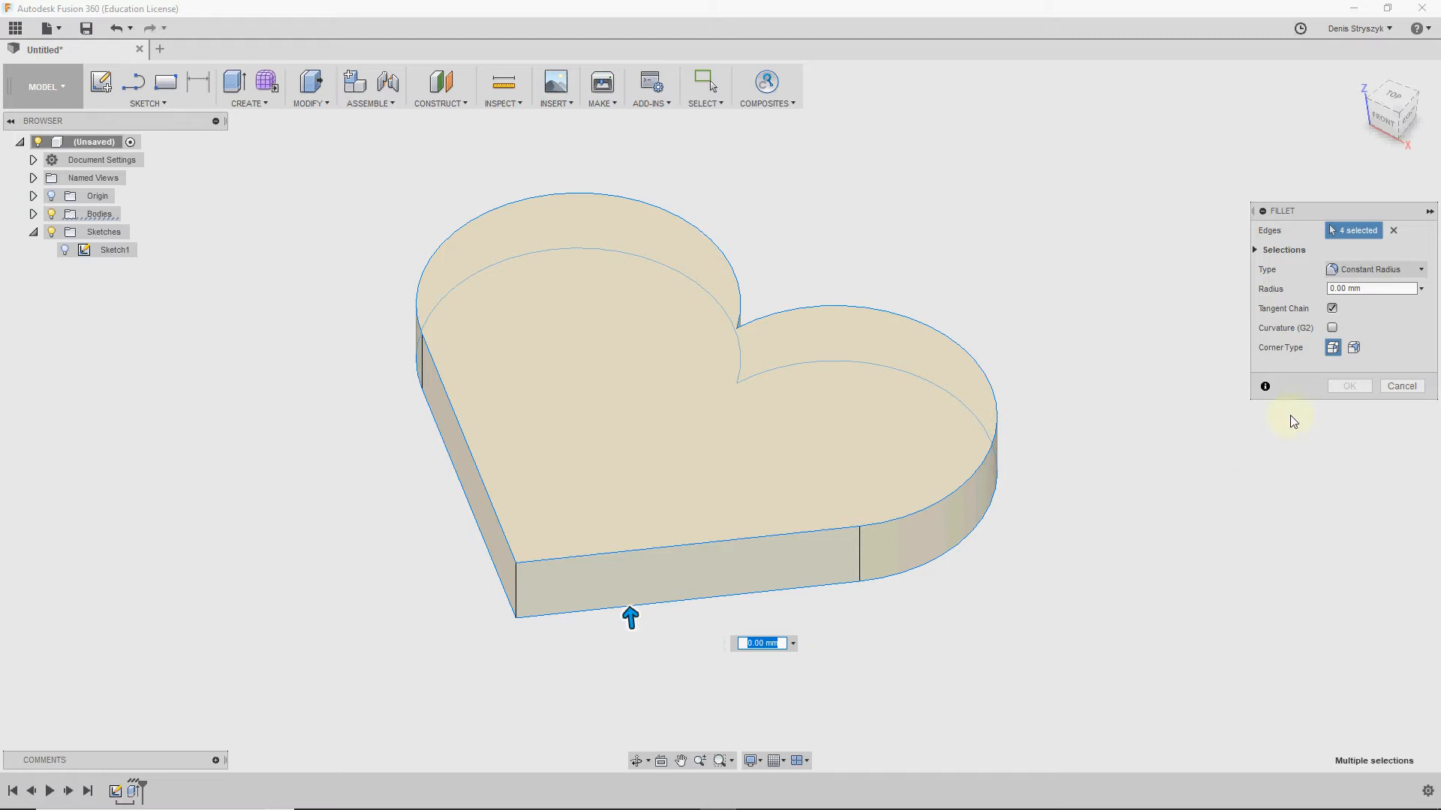
click(1335, 288)
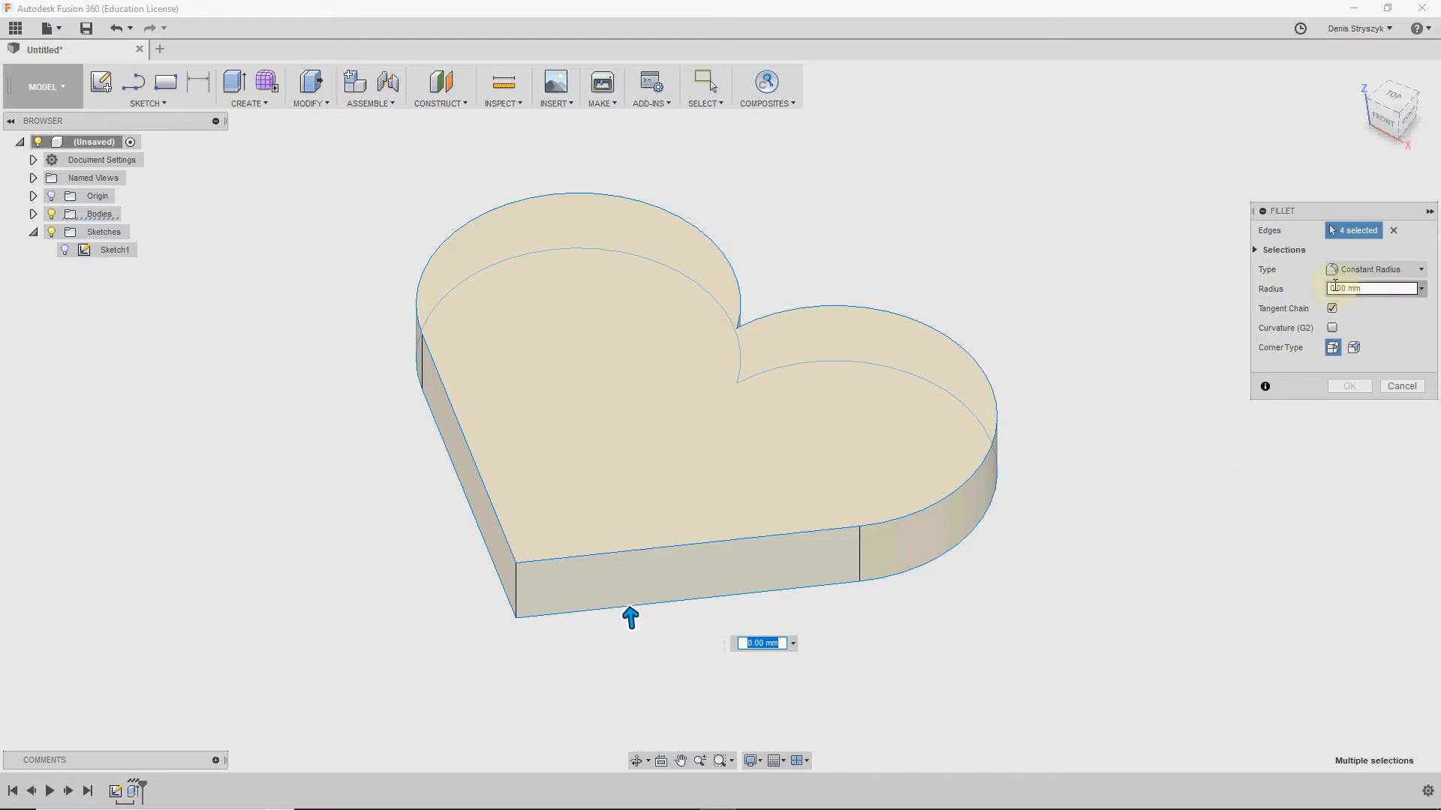
drag(1335, 288, 1323, 288)
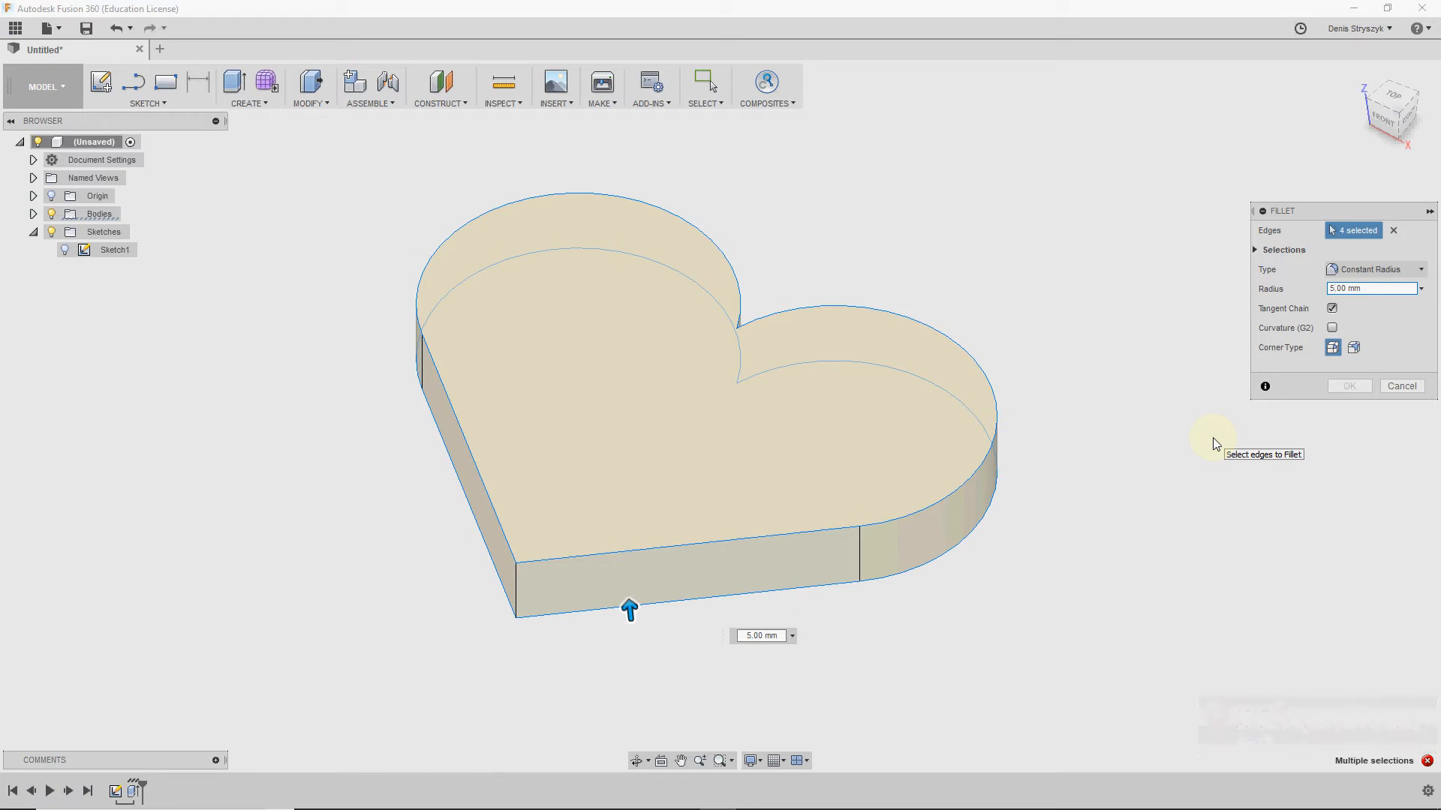
click(1354, 347)
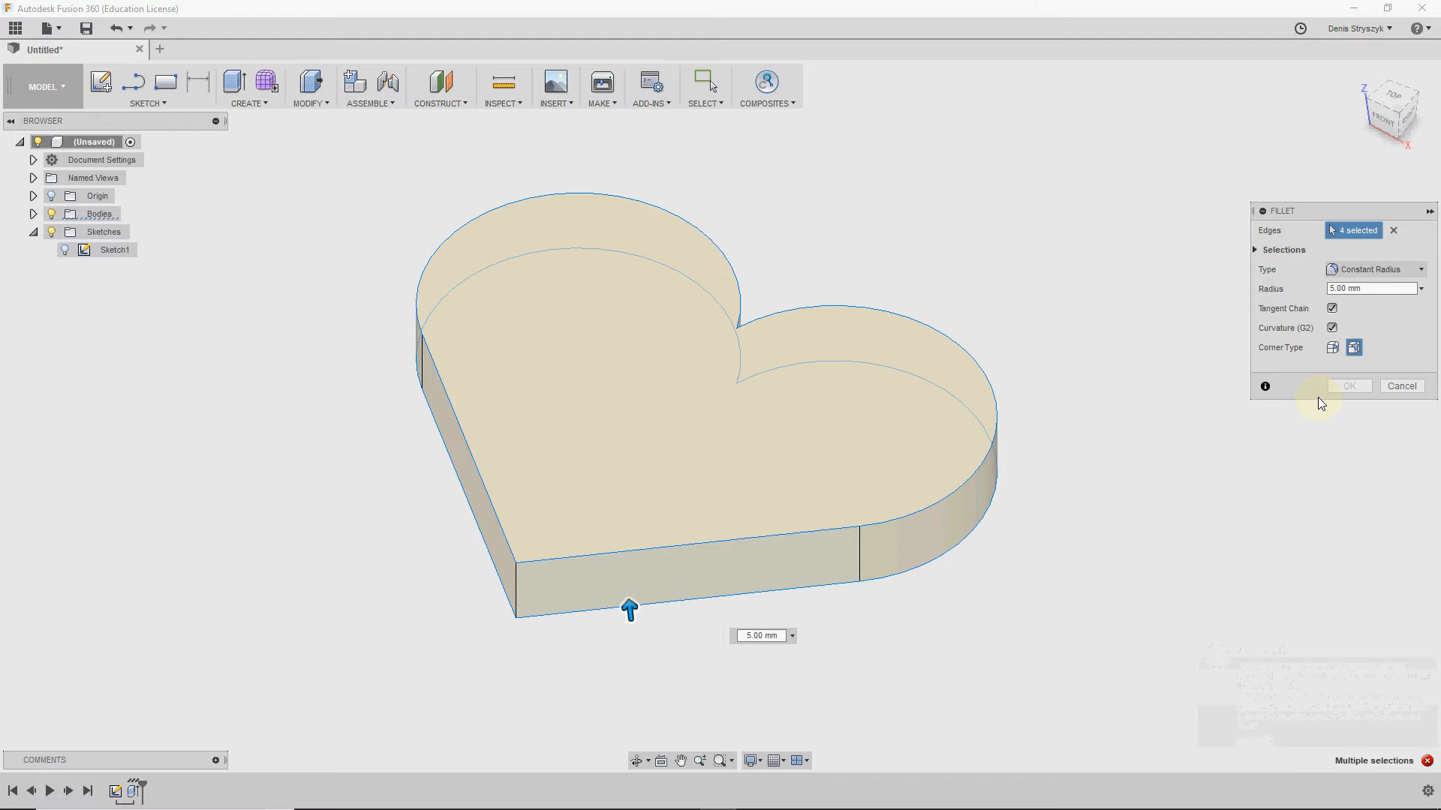
click(1397, 387)
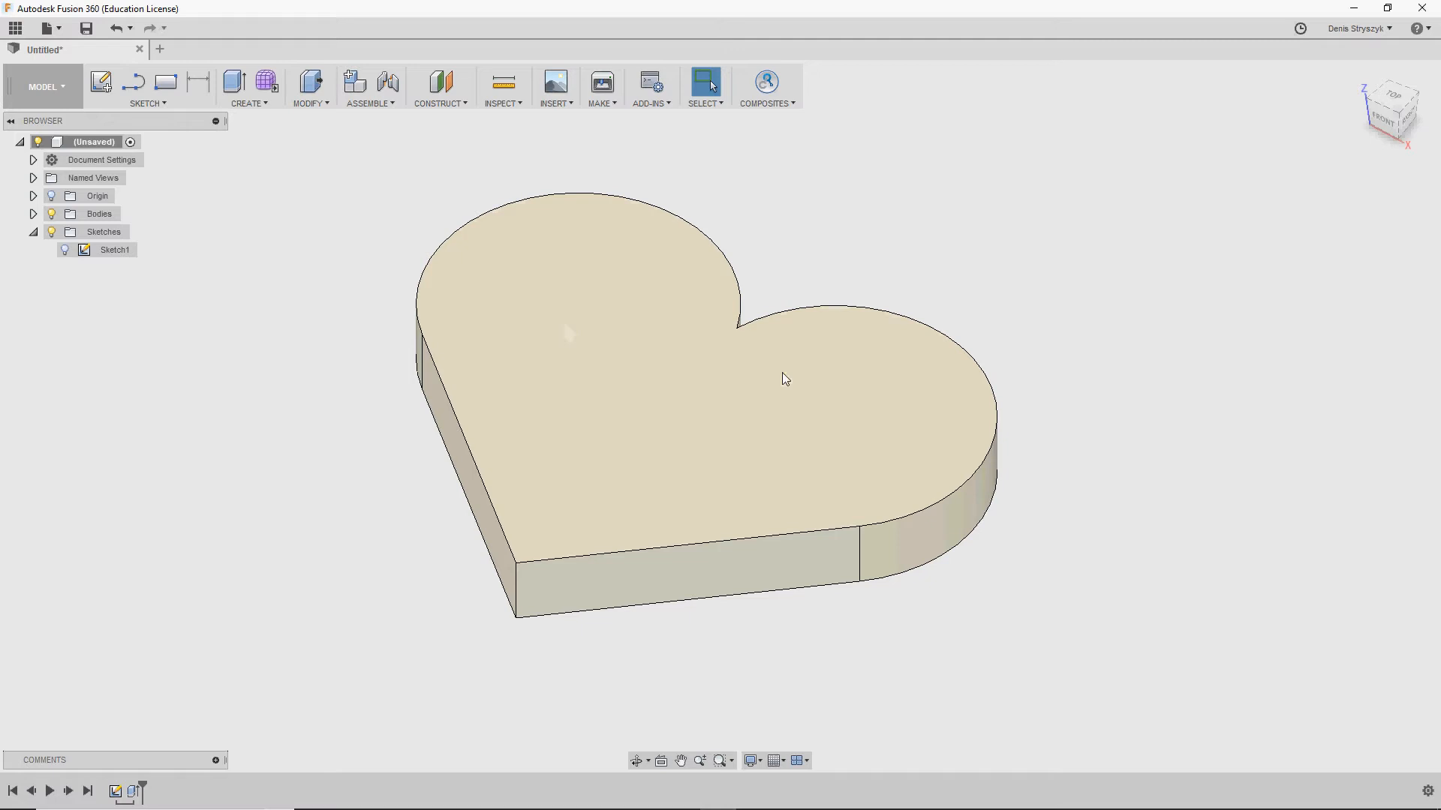
Step: Fillet the vertical edge in the notch between the heart's two lobes with a 5 mm constant radius
shift+middle_drag(837, 391, 650, 348)
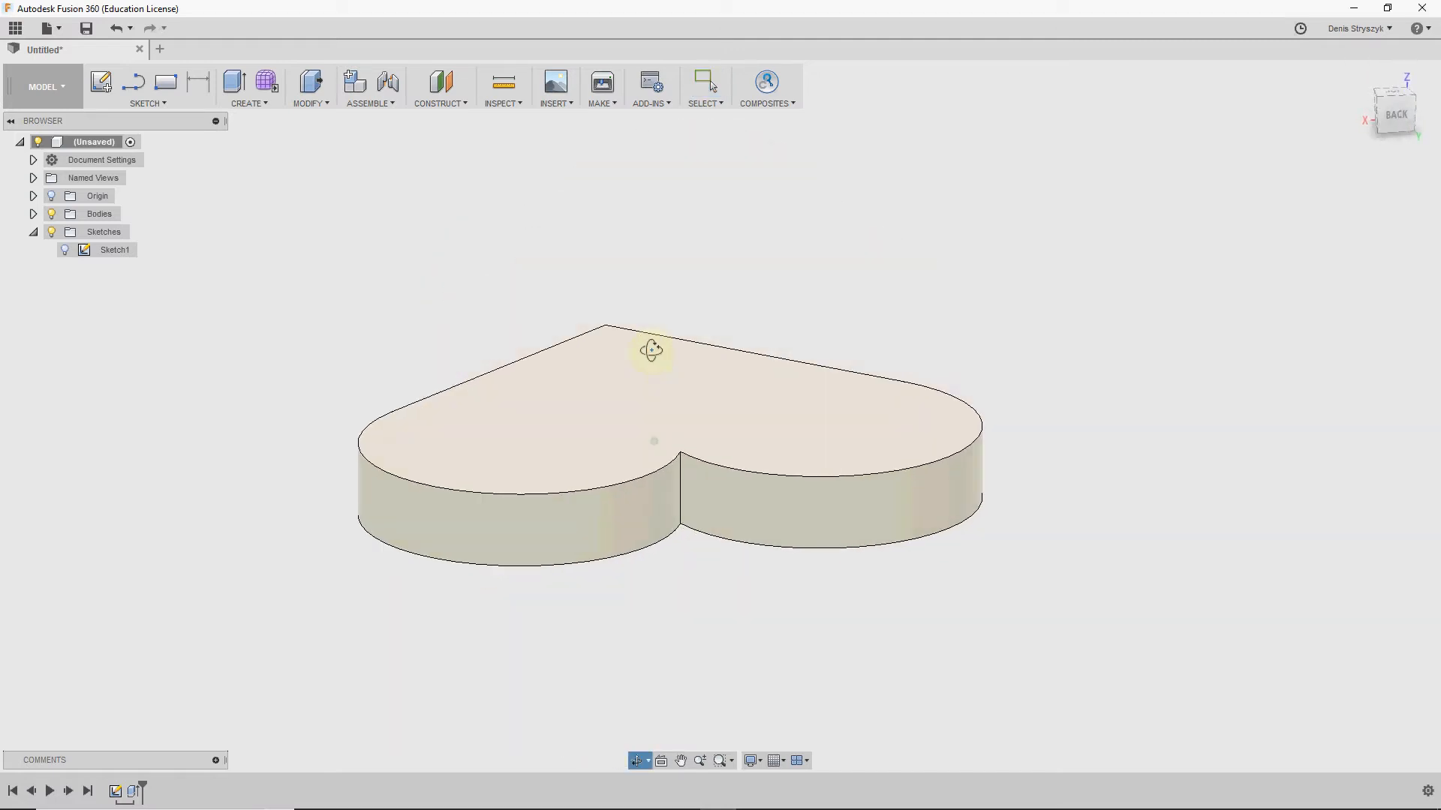
key(f)
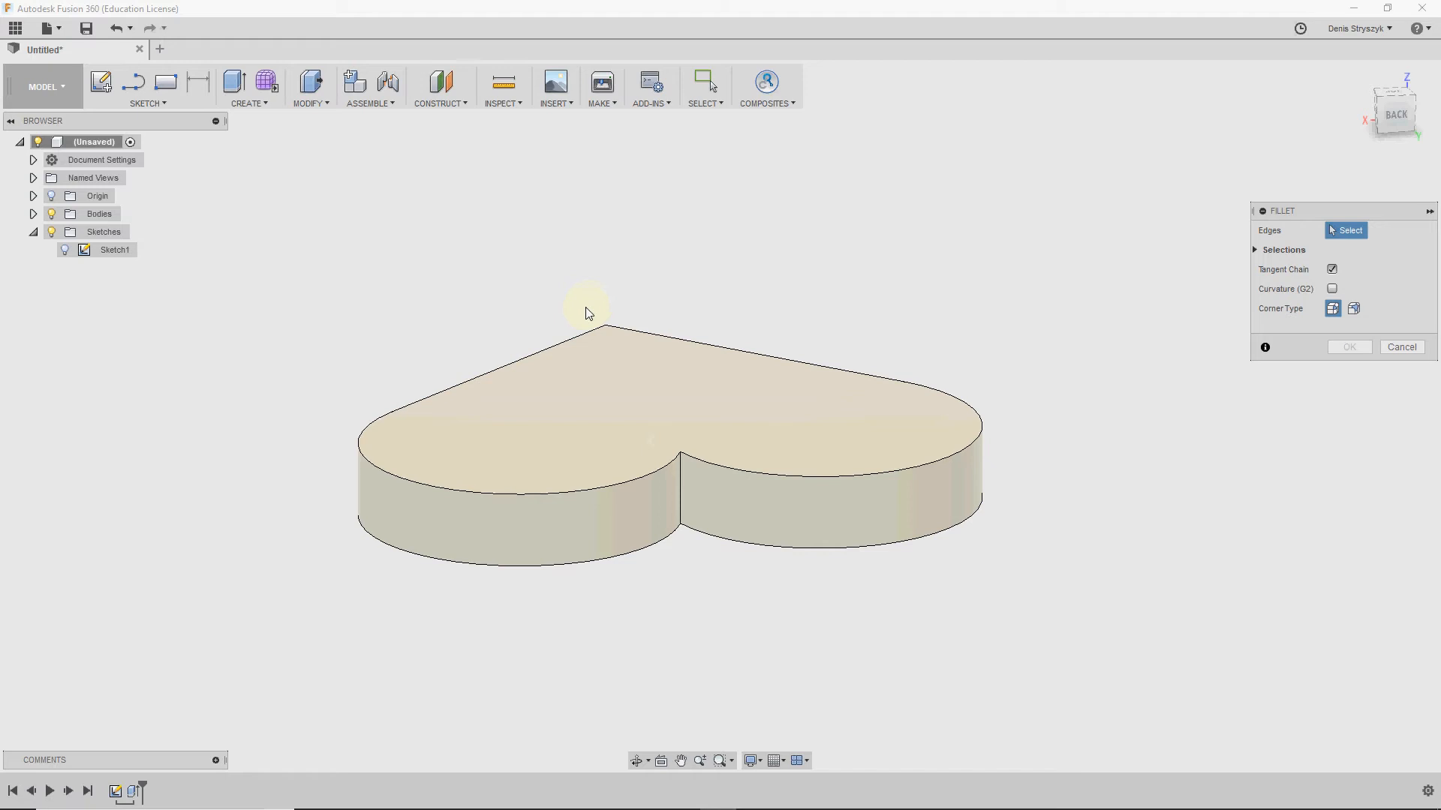
click(682, 477)
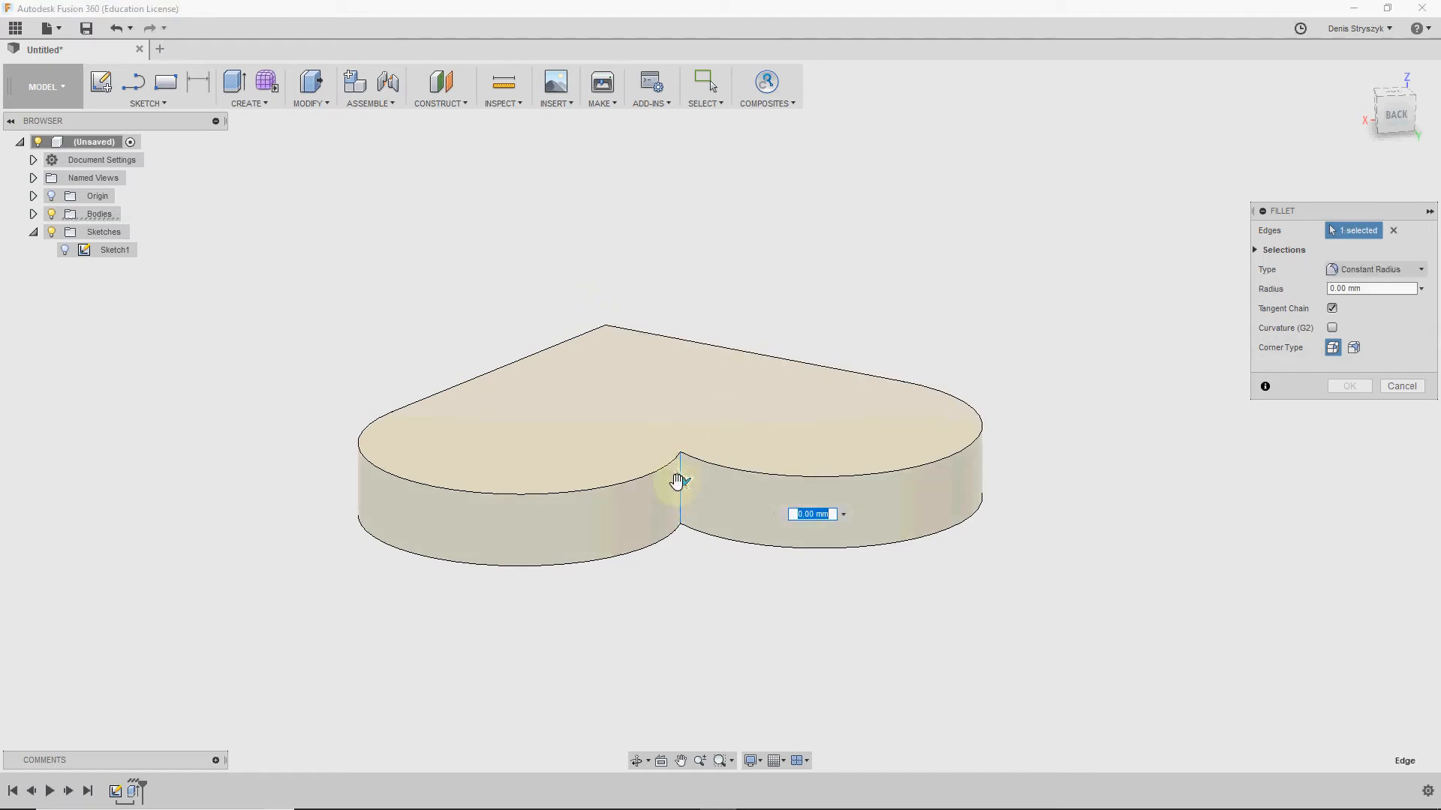
drag(683, 483, 684, 491)
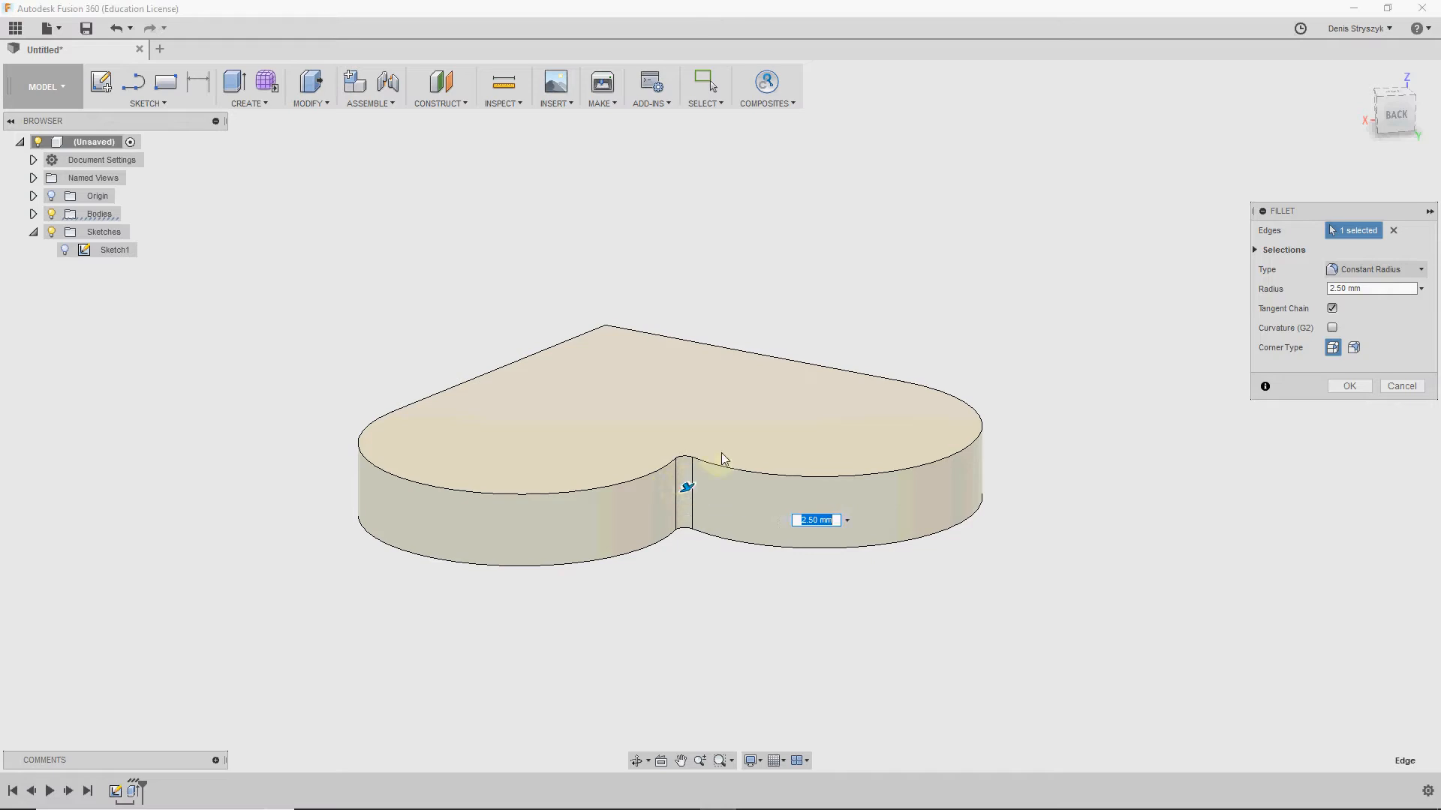
shift+middle_drag(725, 456, 720, 529)
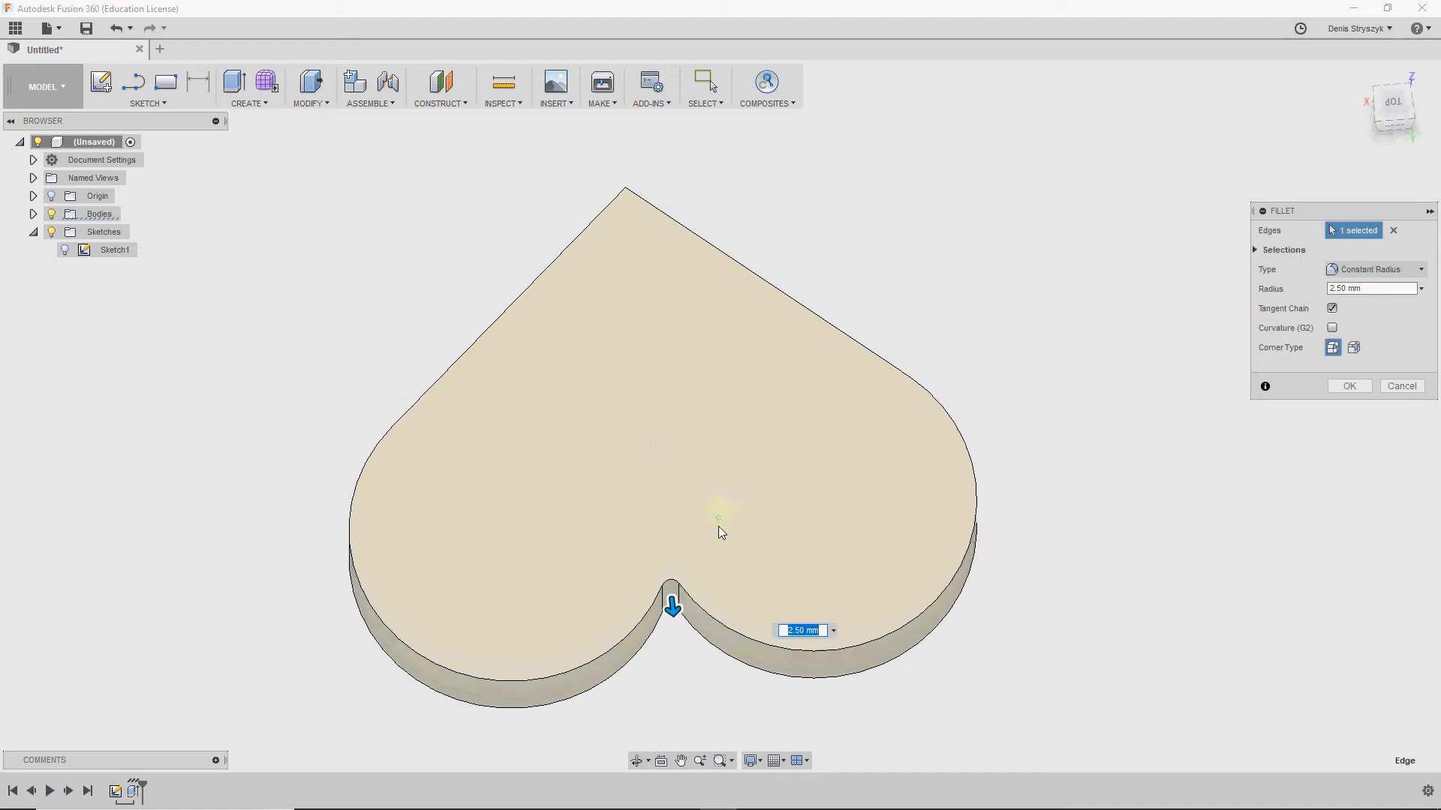
drag(672, 605, 674, 622)
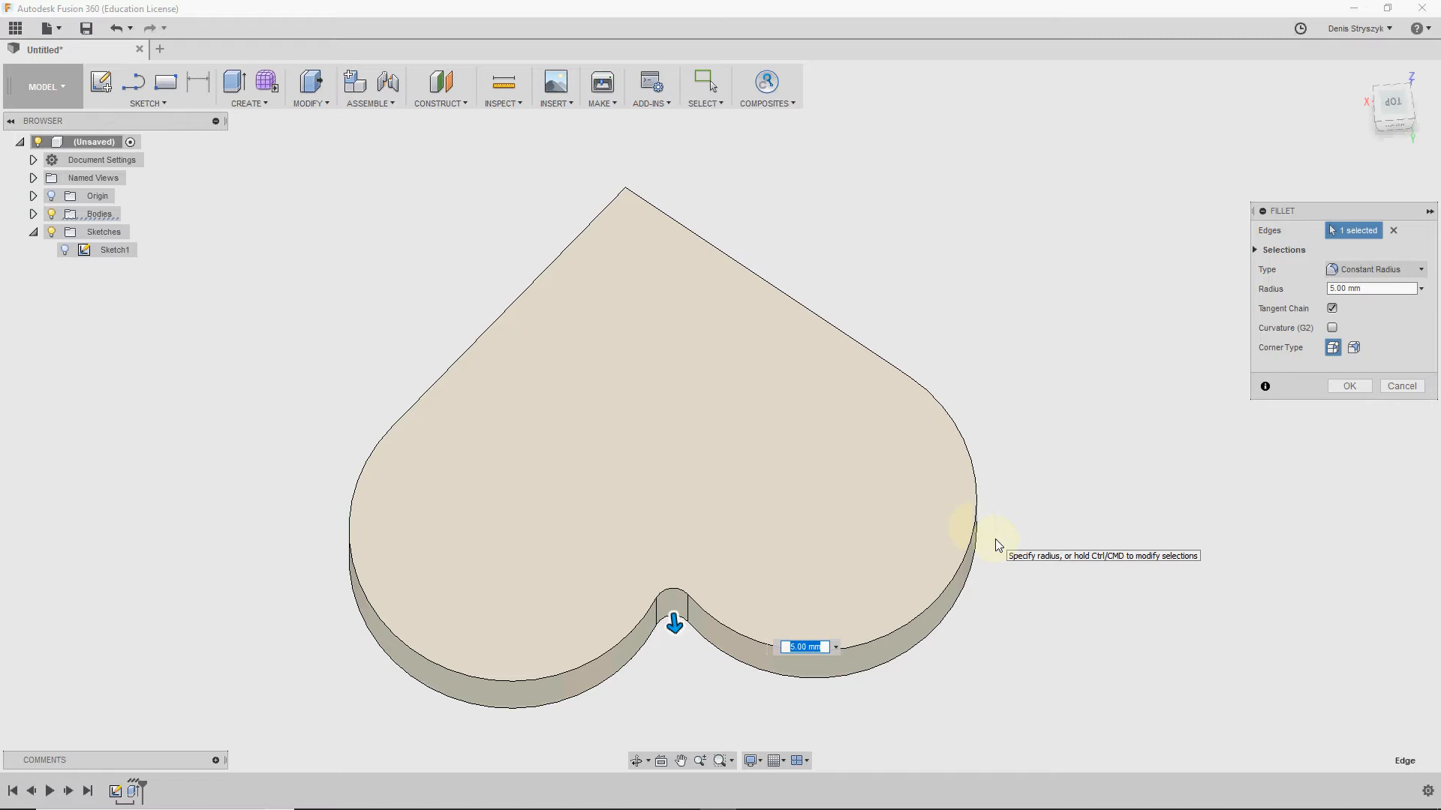
key(Return)
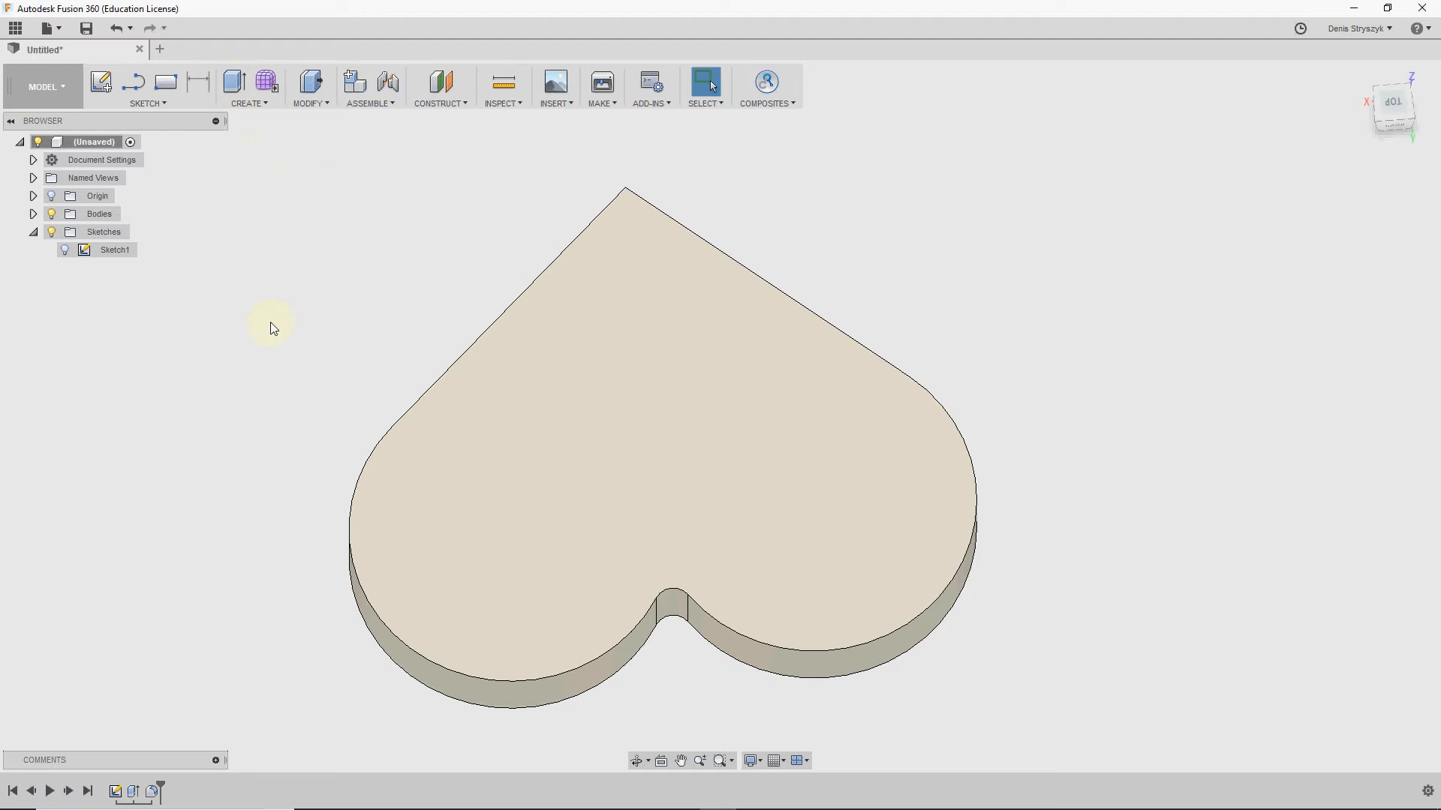
Step: Start a constant-radius fillet on the top and bottom outline edge chains and try radii of 5, 10 and 15 mm
key(f)
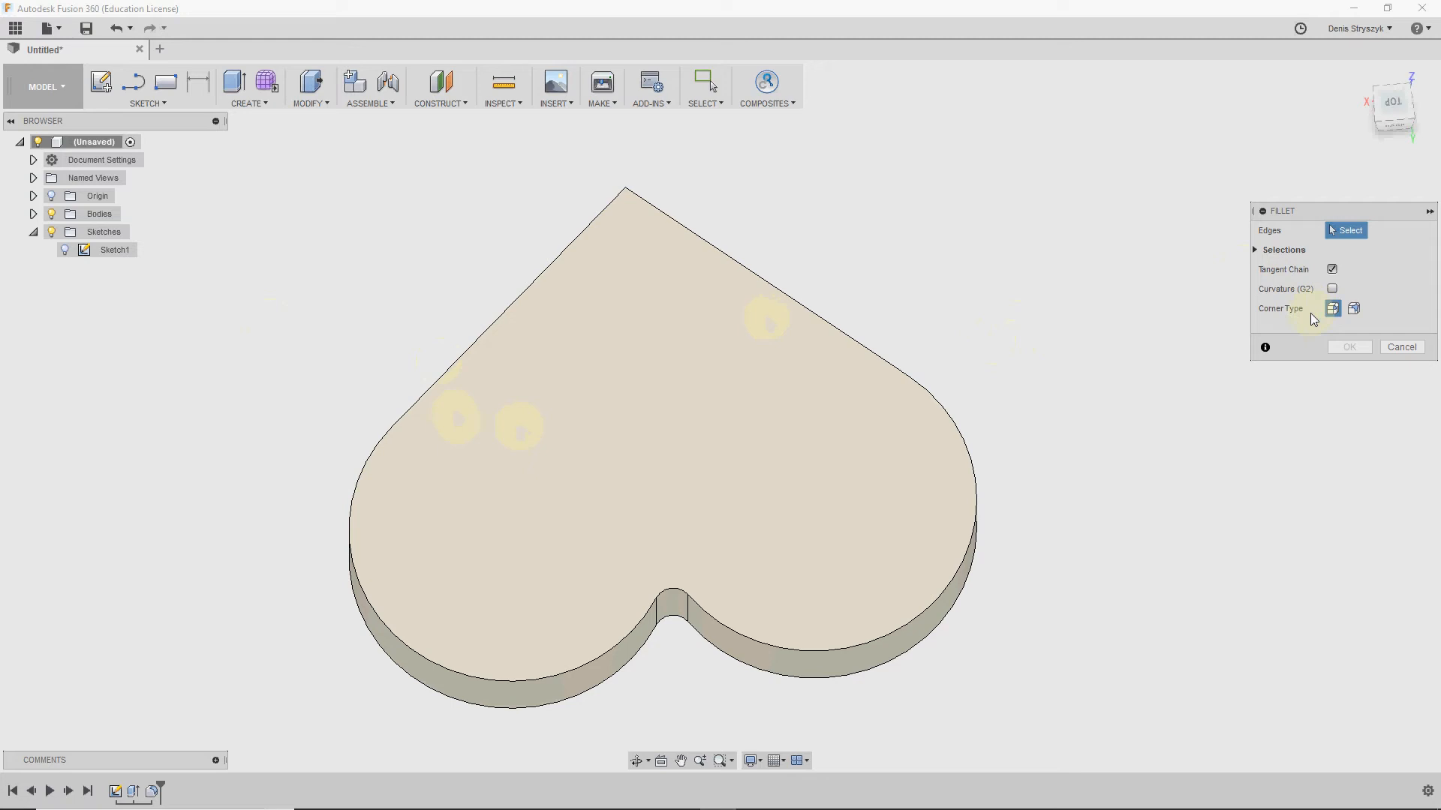
click(506, 312)
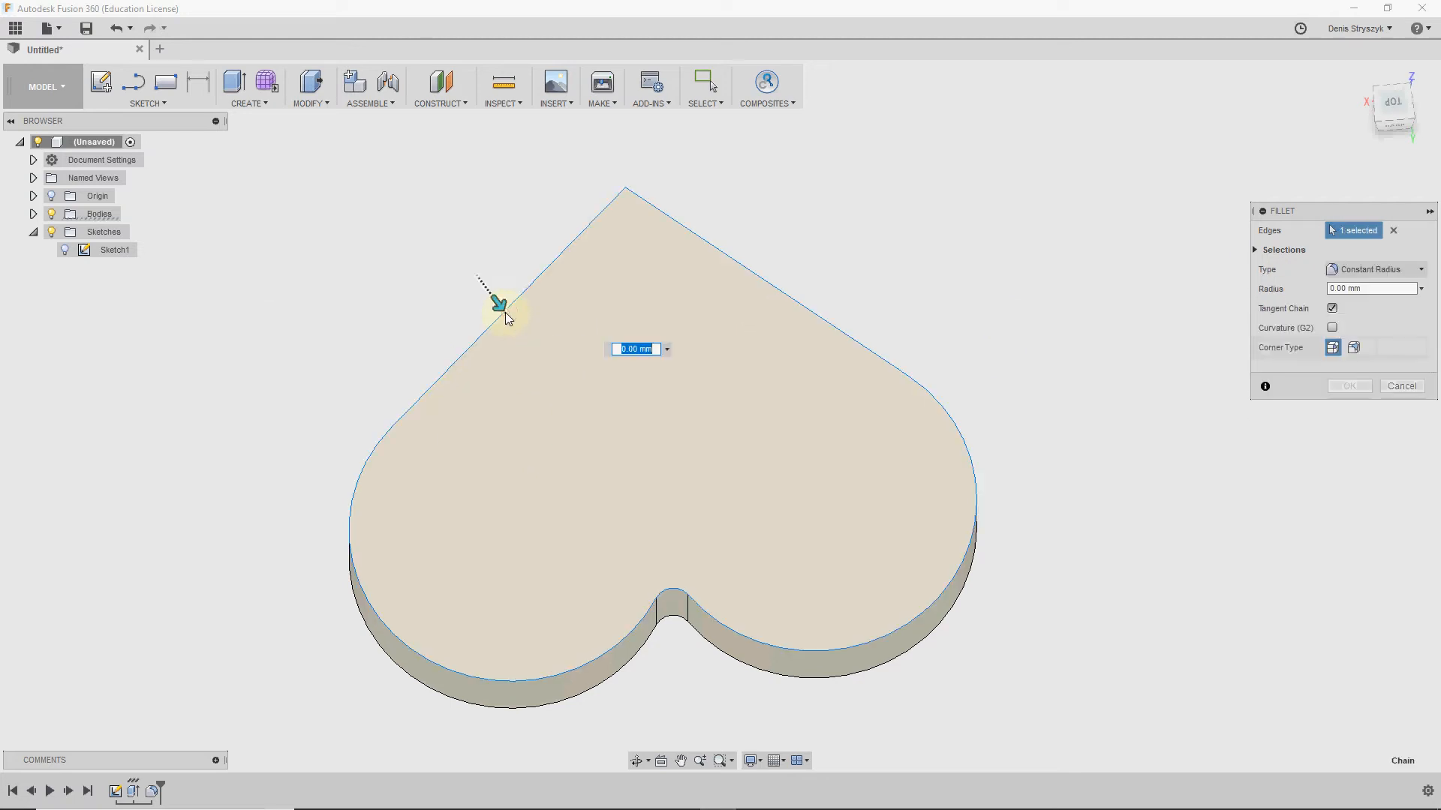
click(619, 670)
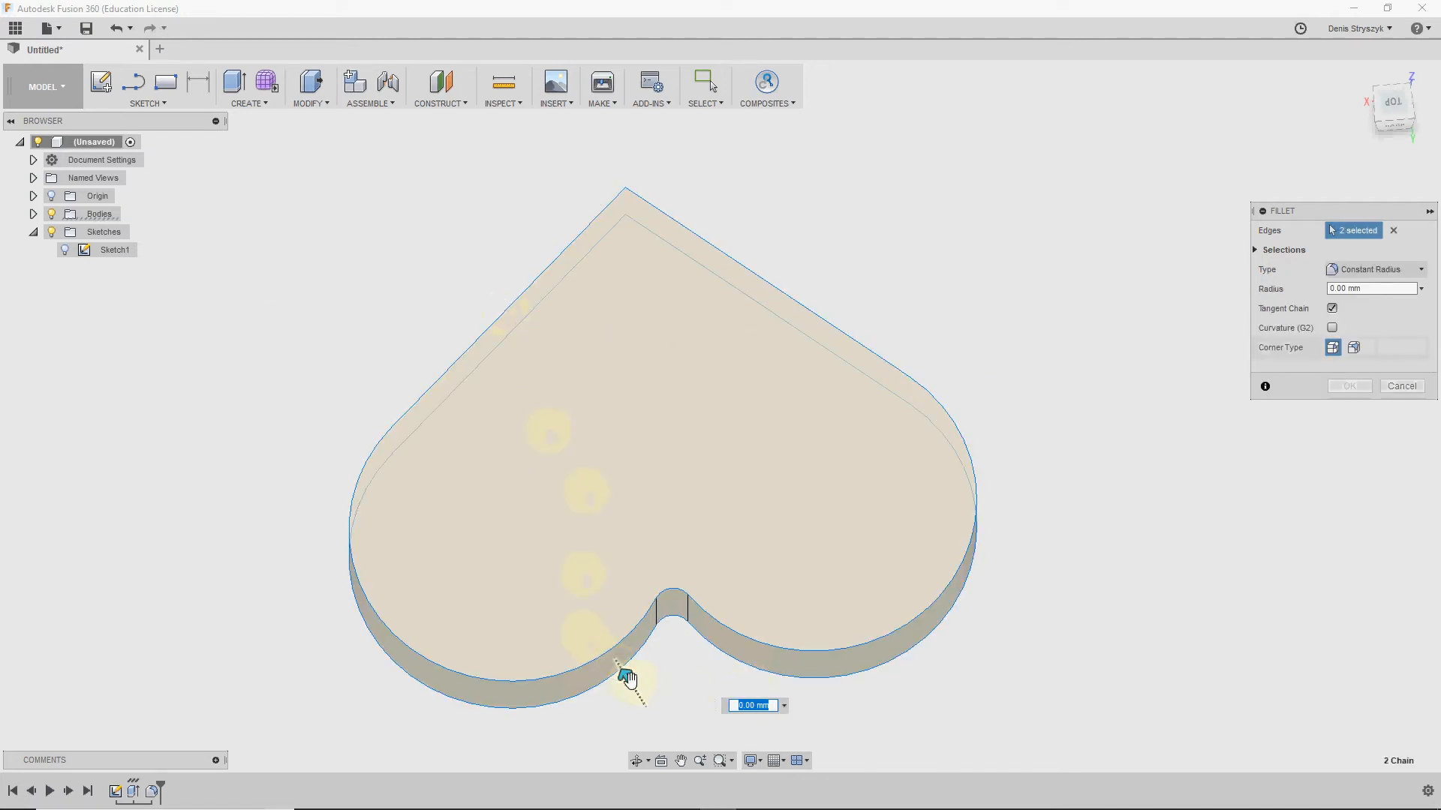
text(5)
key(Return)
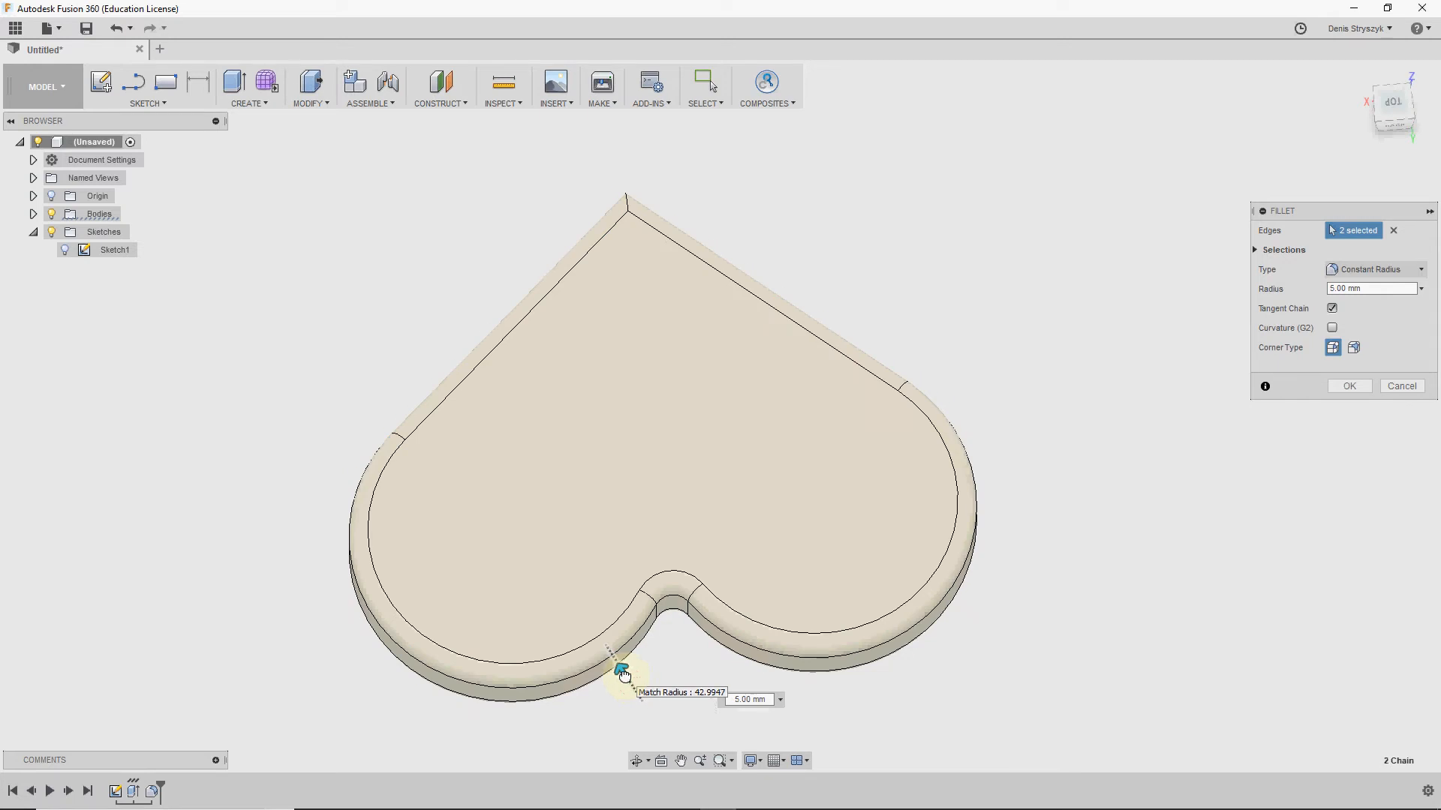
drag(626, 677, 622, 672)
mouse_move(617, 666)
mouse_down()
mouse_move(602, 654)
mouse_move(622, 670)
mouse_up()
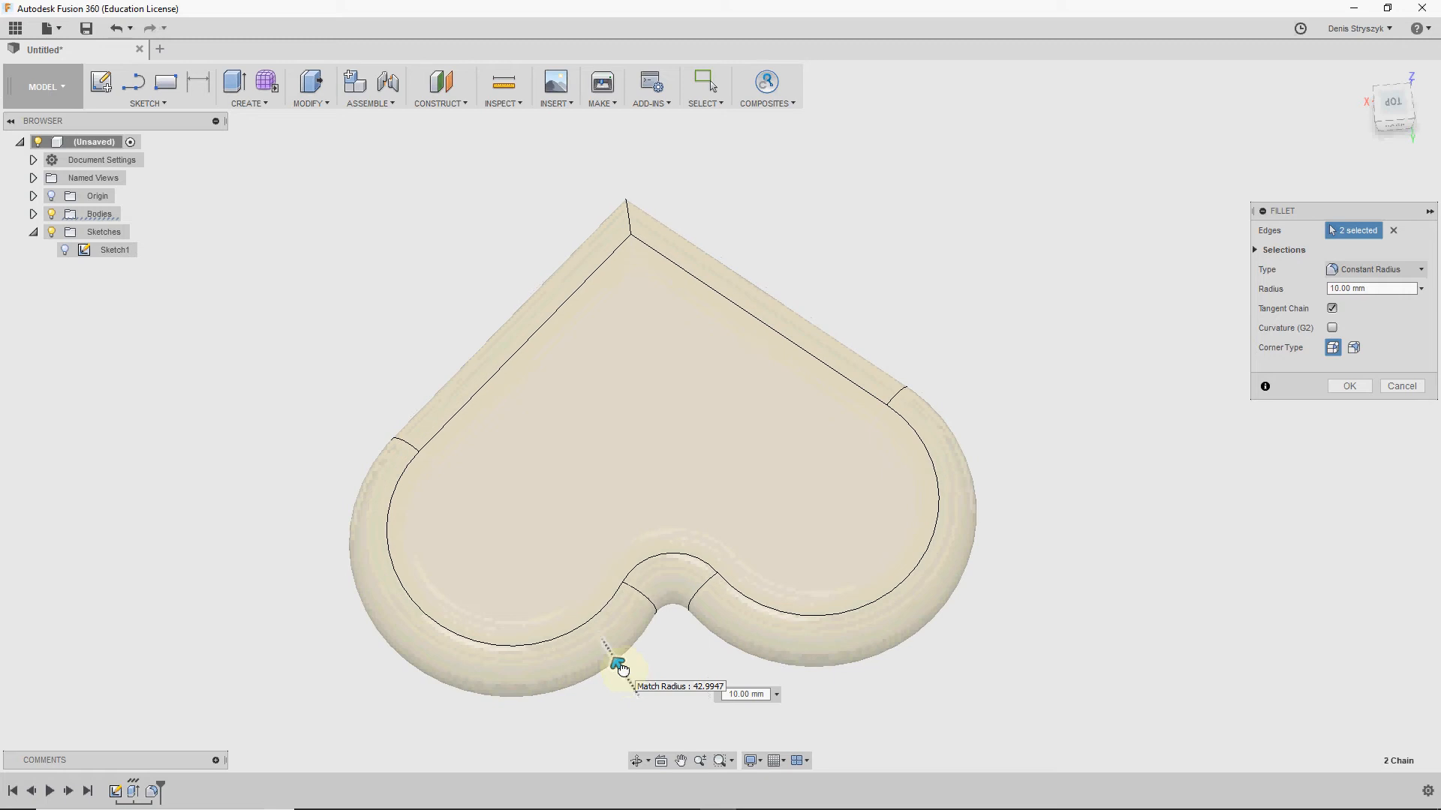
drag(623, 669, 619, 664)
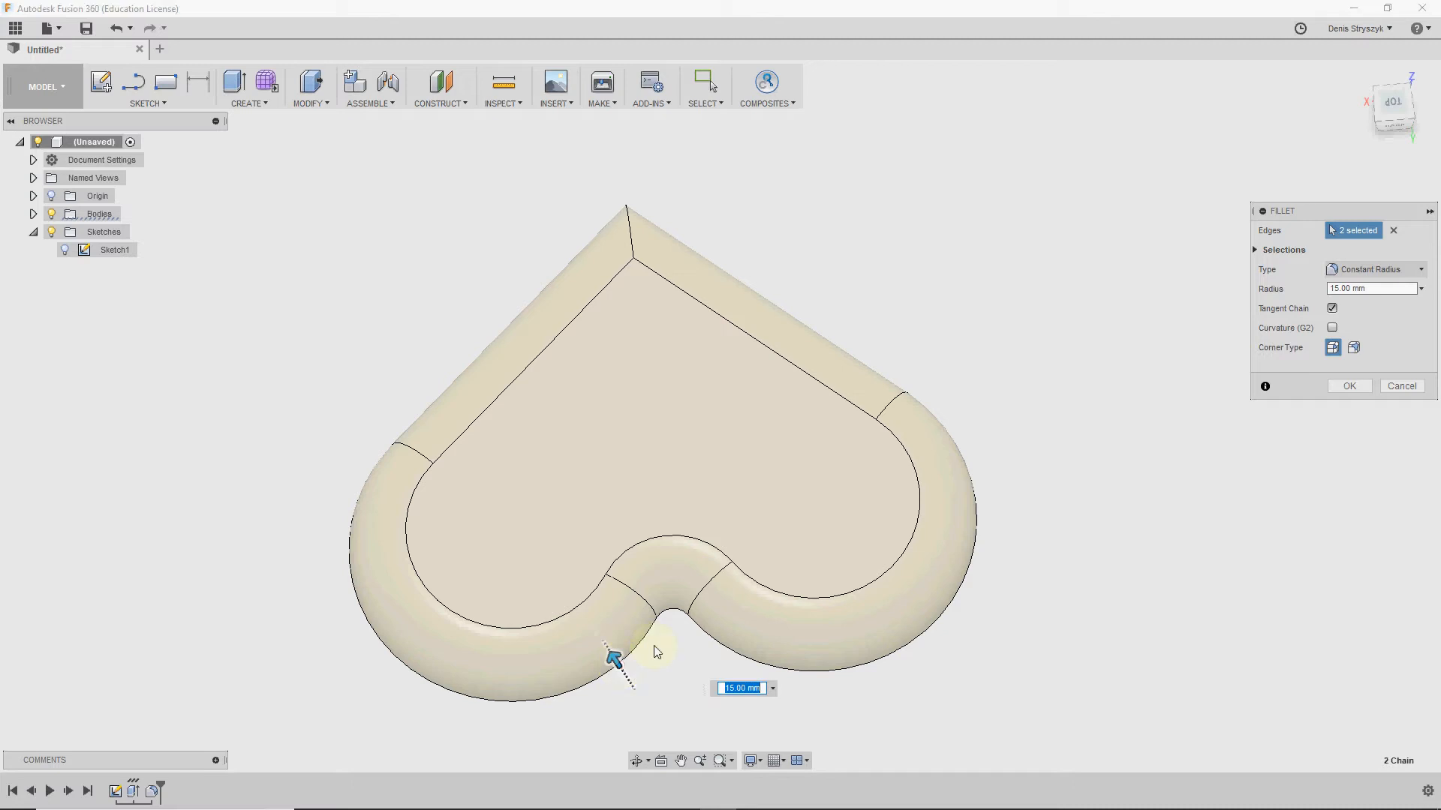
shift+middle_drag(704, 612, 743, 564)
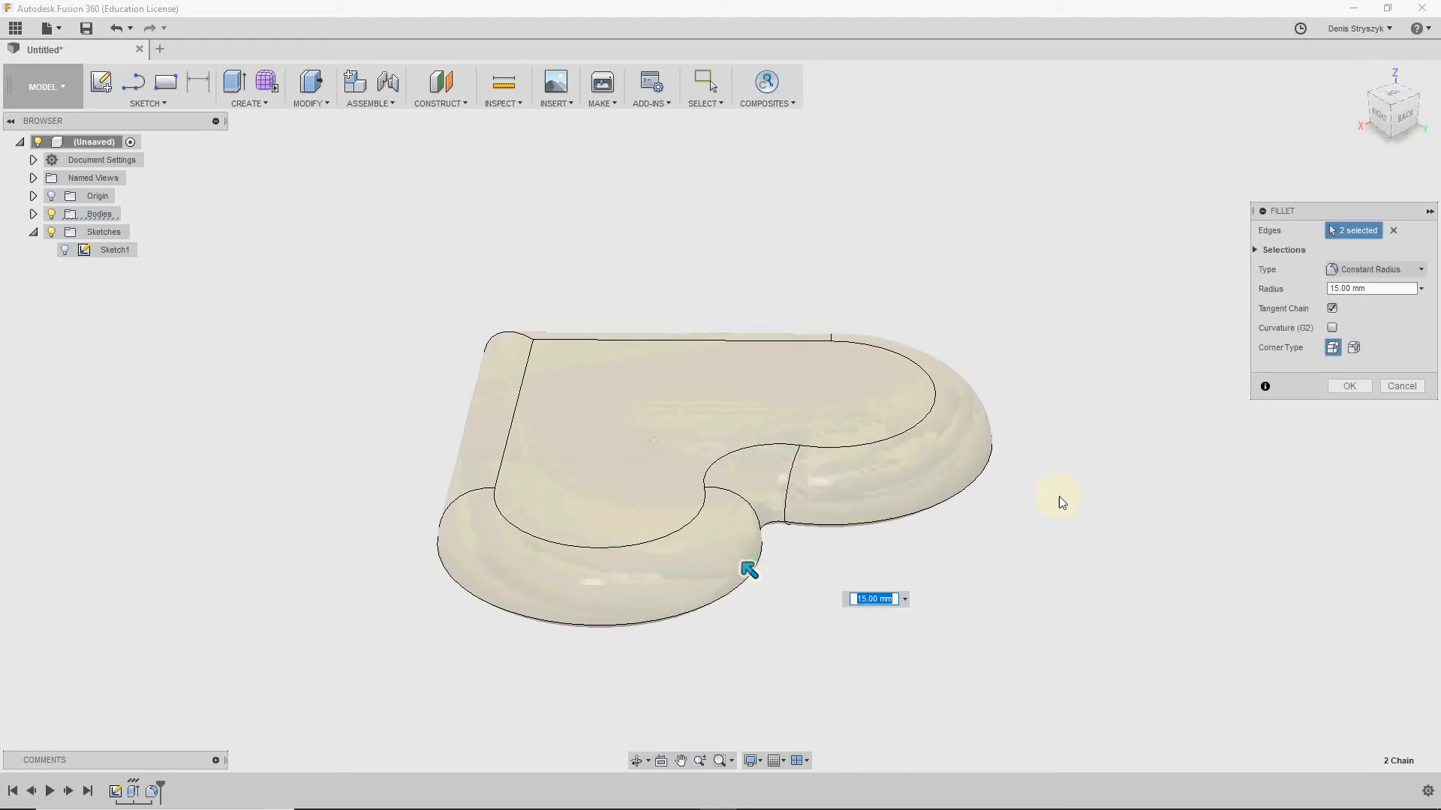
Step: Set the outline fillet's radius to 8 mm and apply it
click(1337, 289)
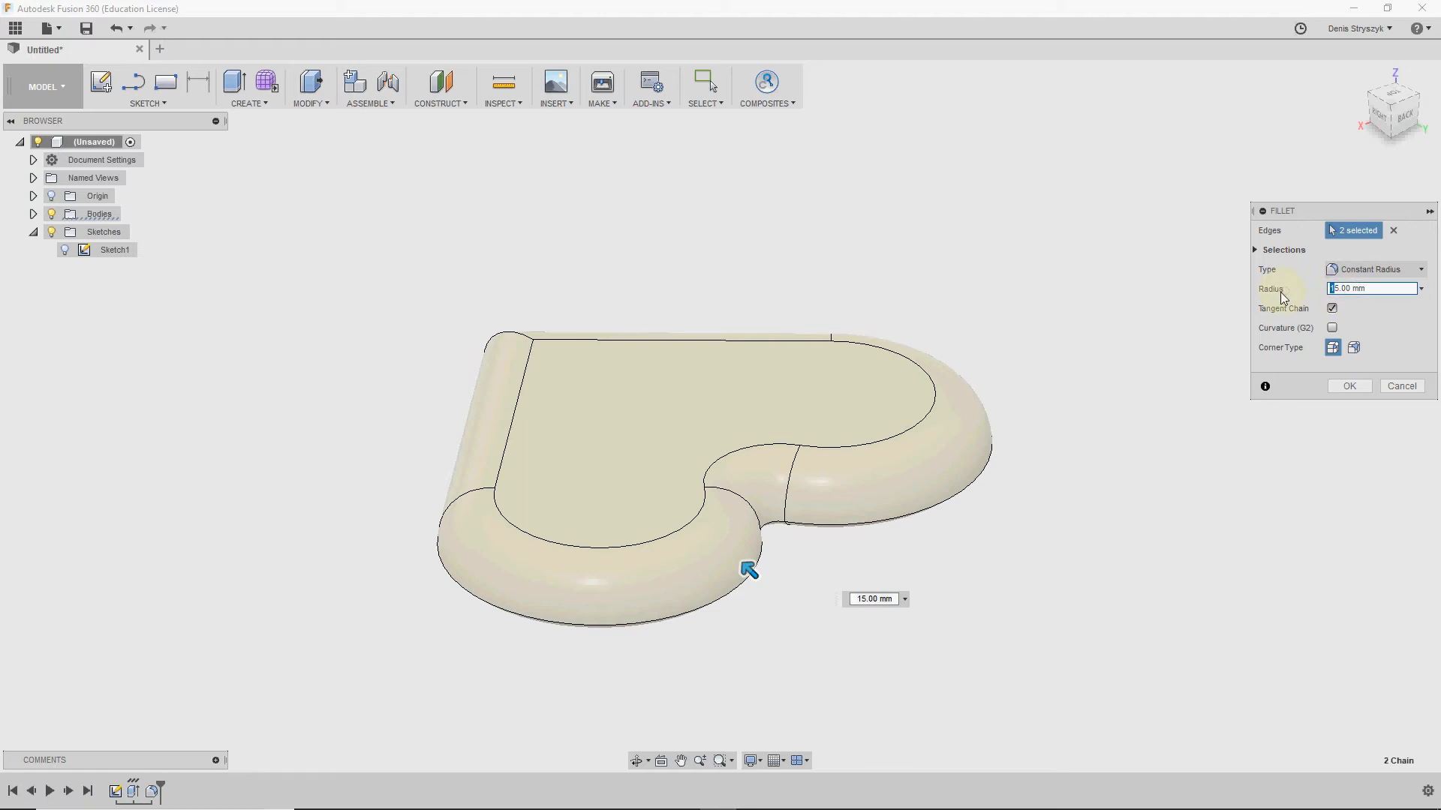
double_click(1335, 289)
text(8)
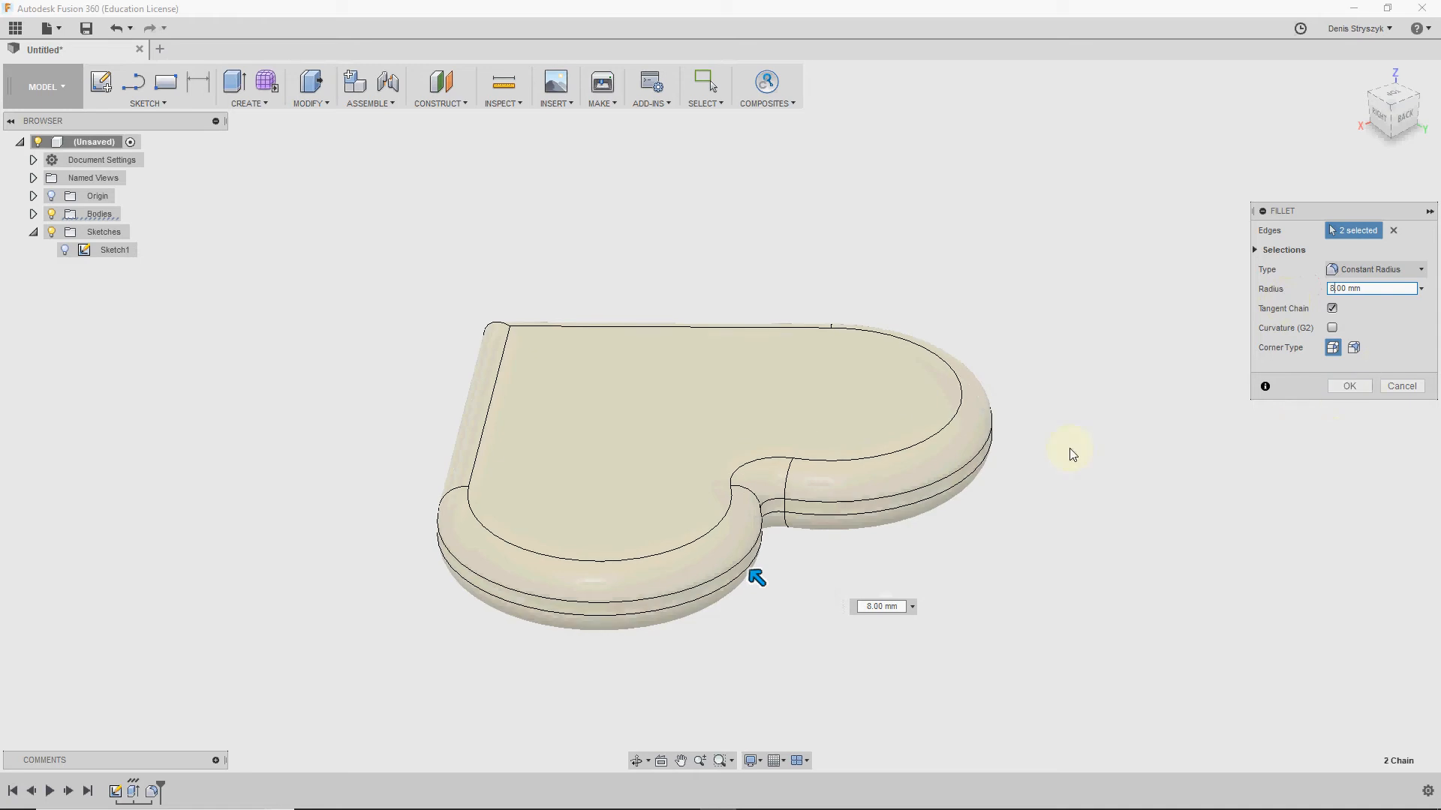
click(1343, 402)
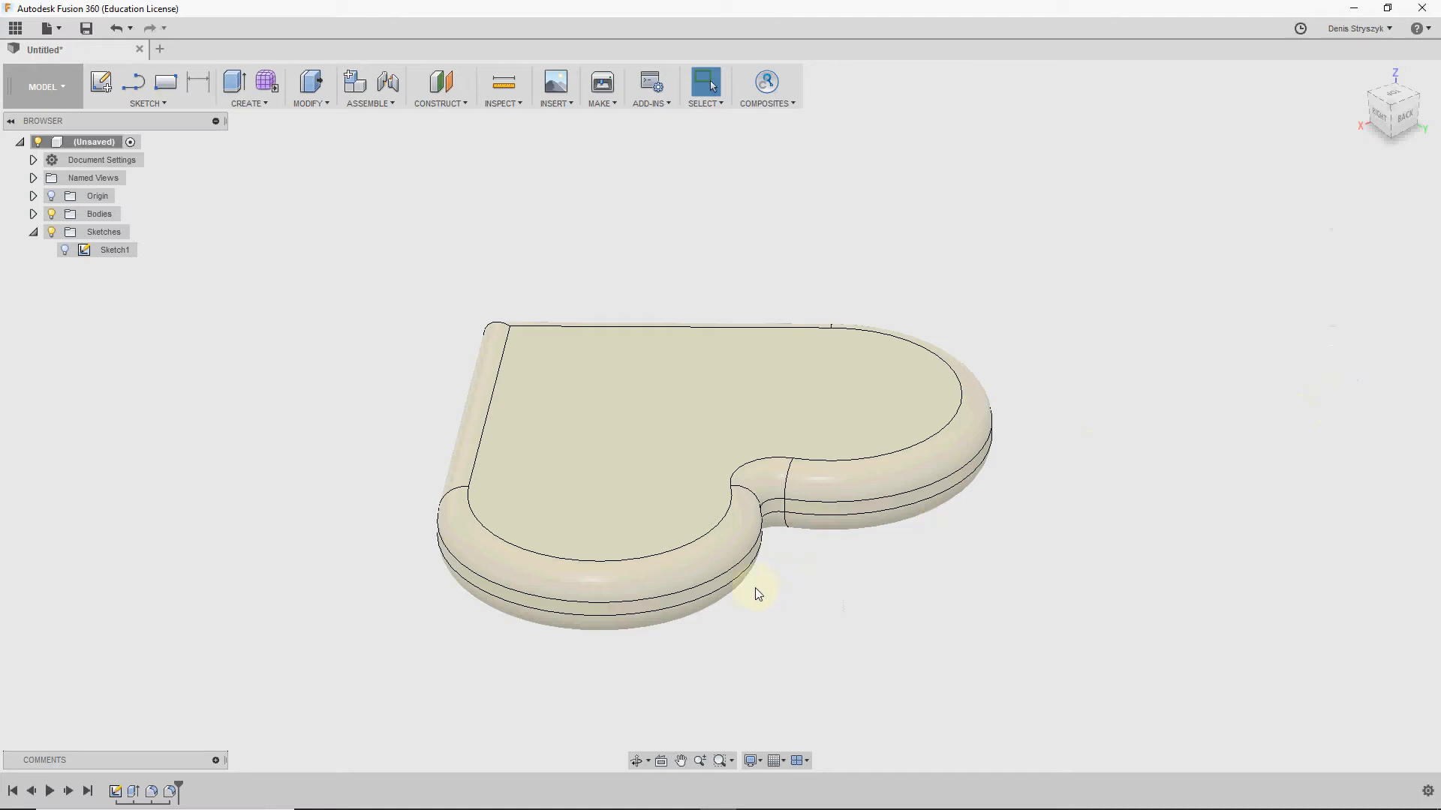
Step: Fillet the sharp corner edge chain at the heart's pointed tip with a 10 mm radius
shift+middle_drag(695, 595, 891, 670)
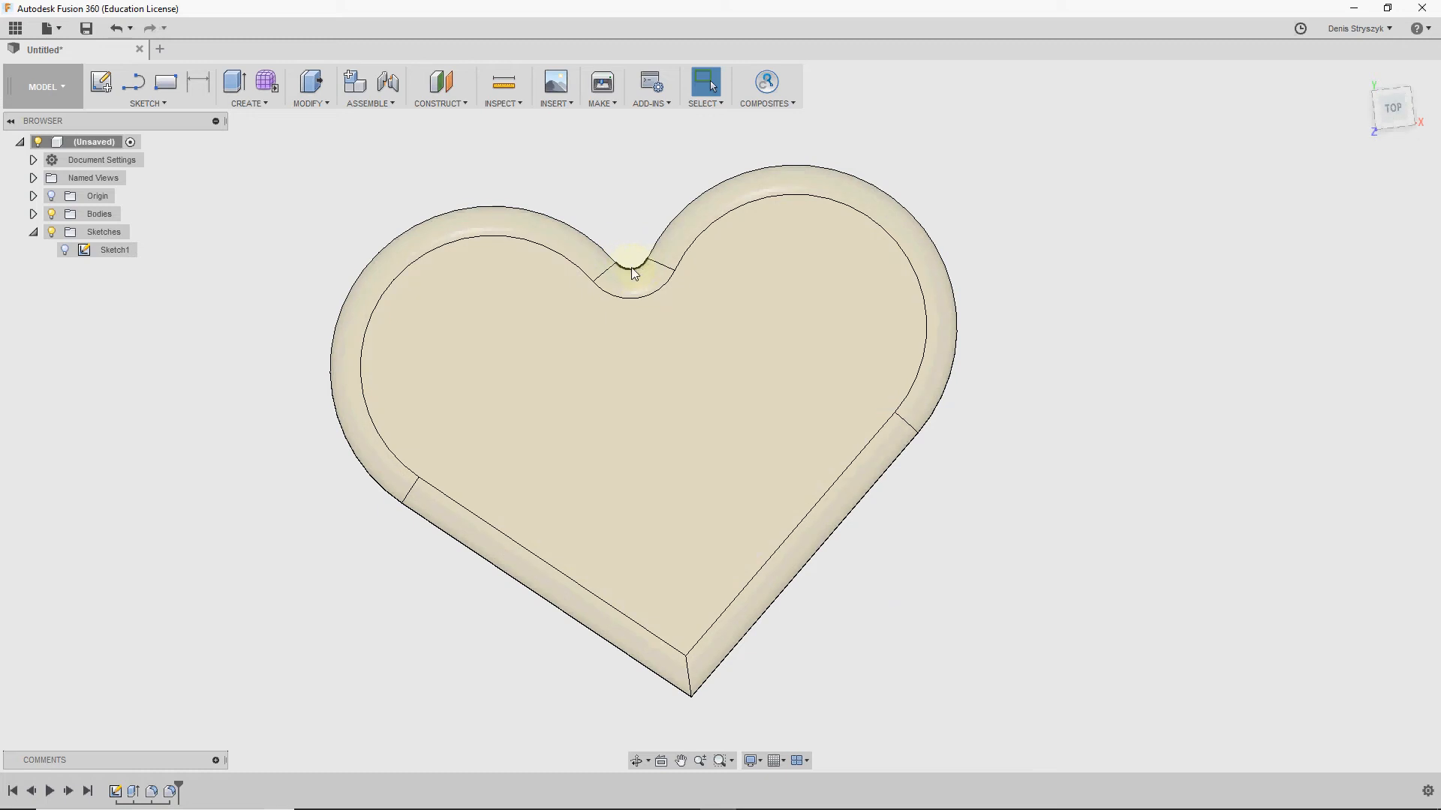
click(750, 359)
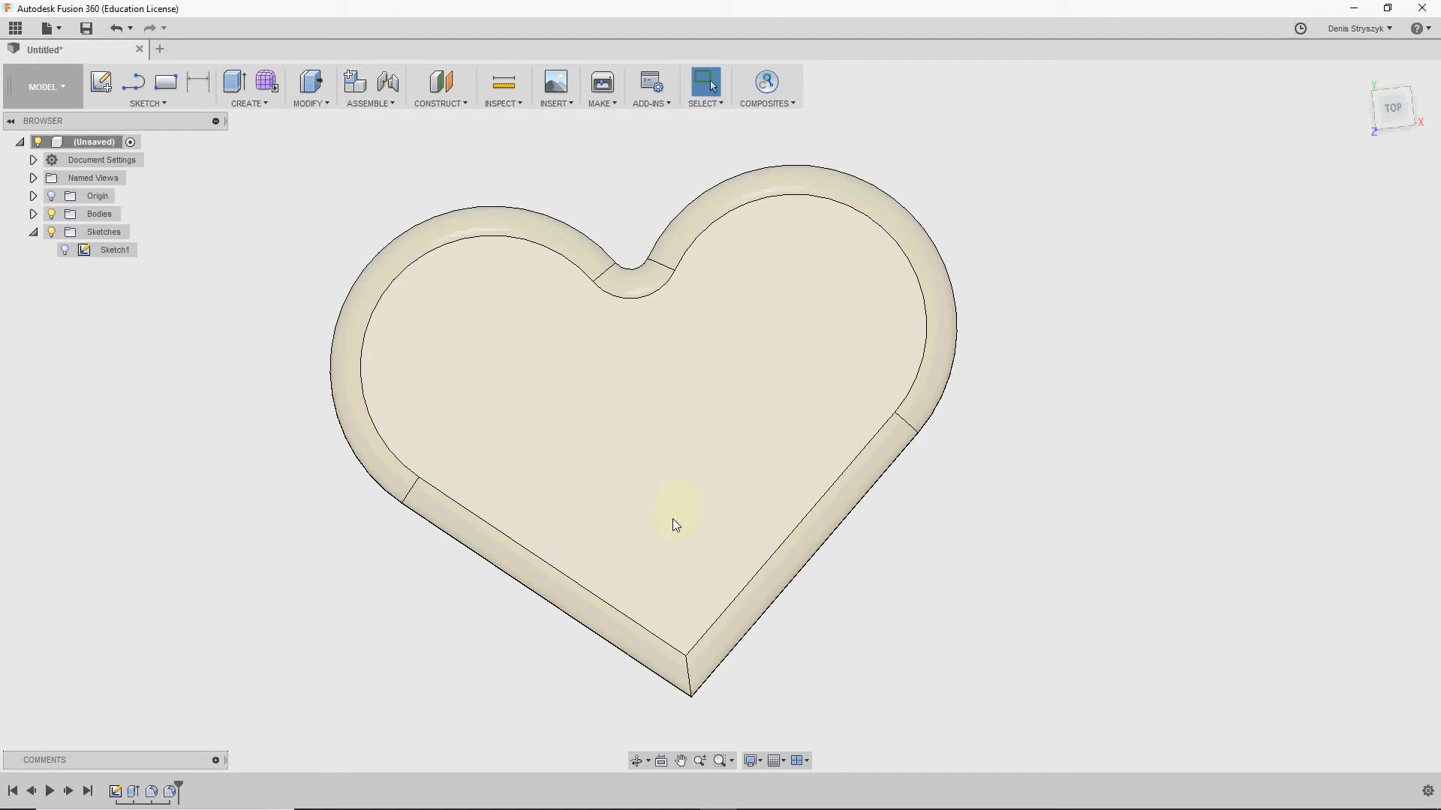
shift+middle_drag(650, 562, 642, 615)
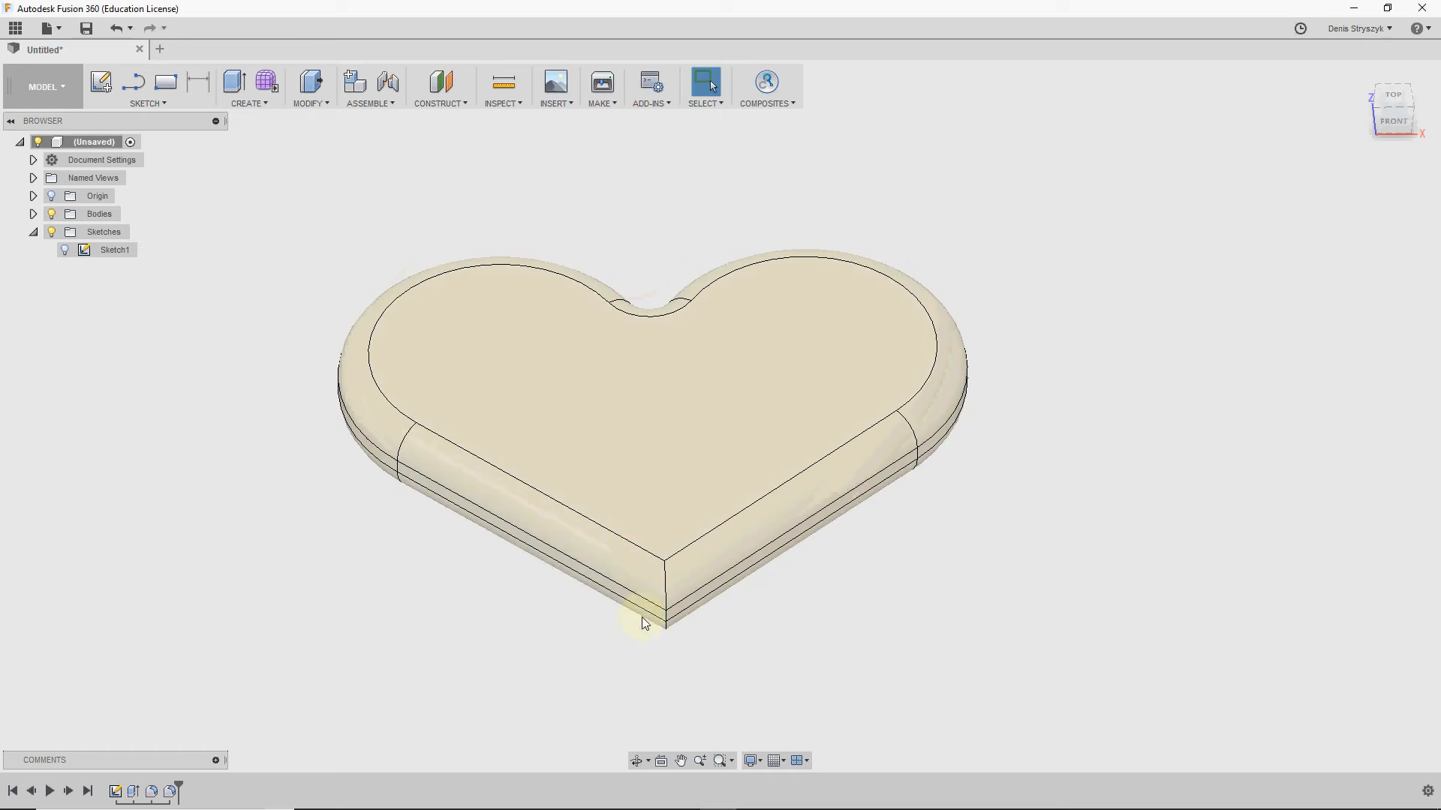
key(f)
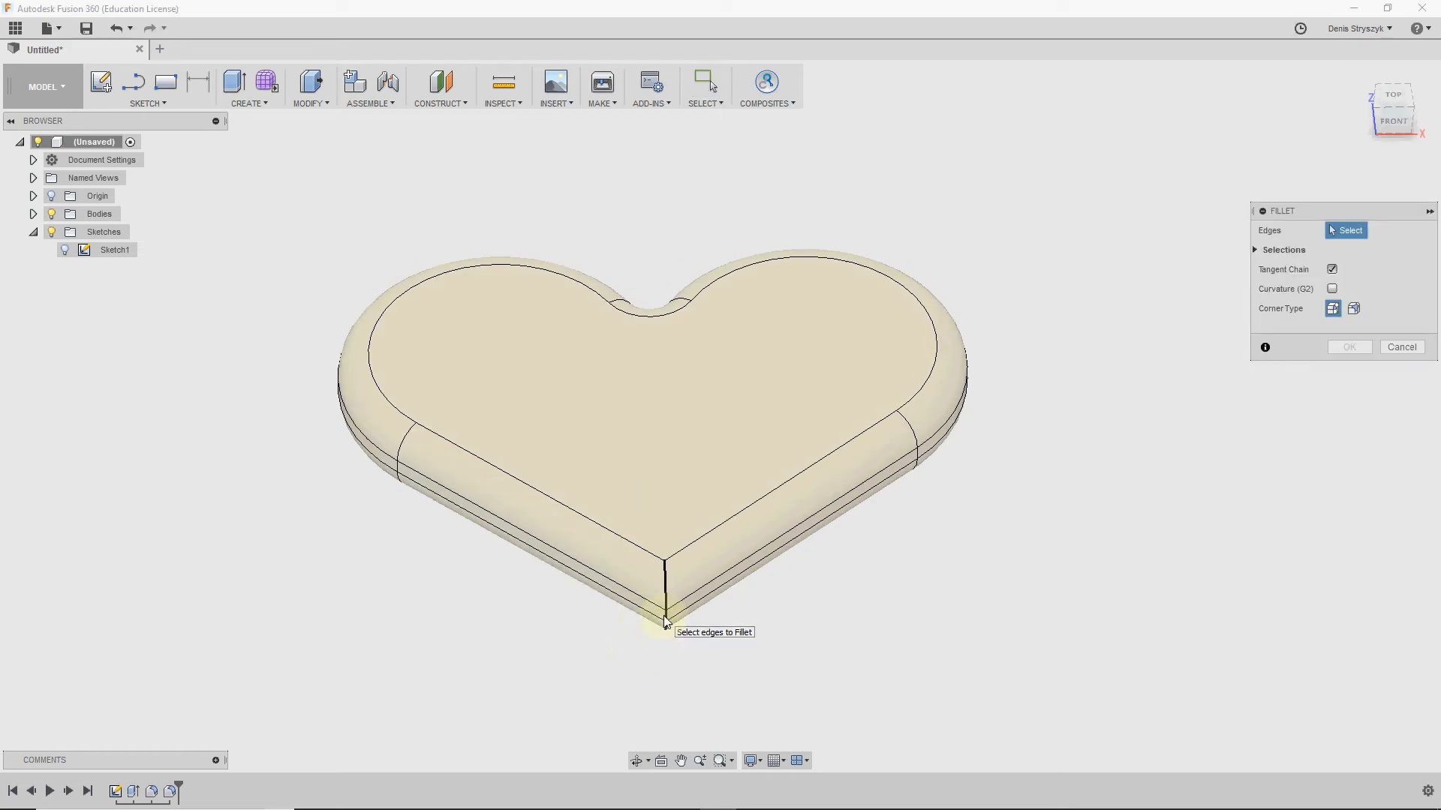
click(665, 619)
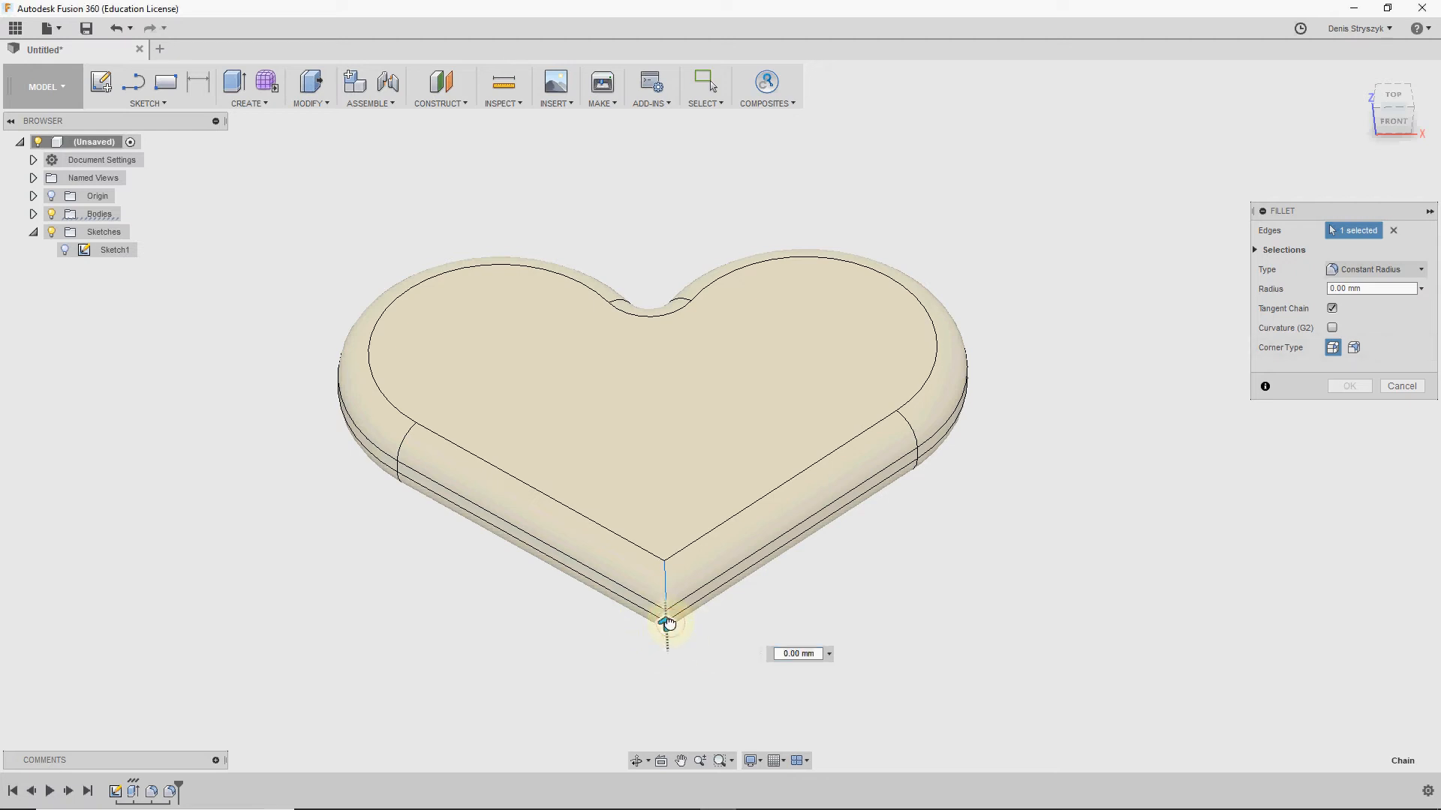
drag(668, 622, 670, 615)
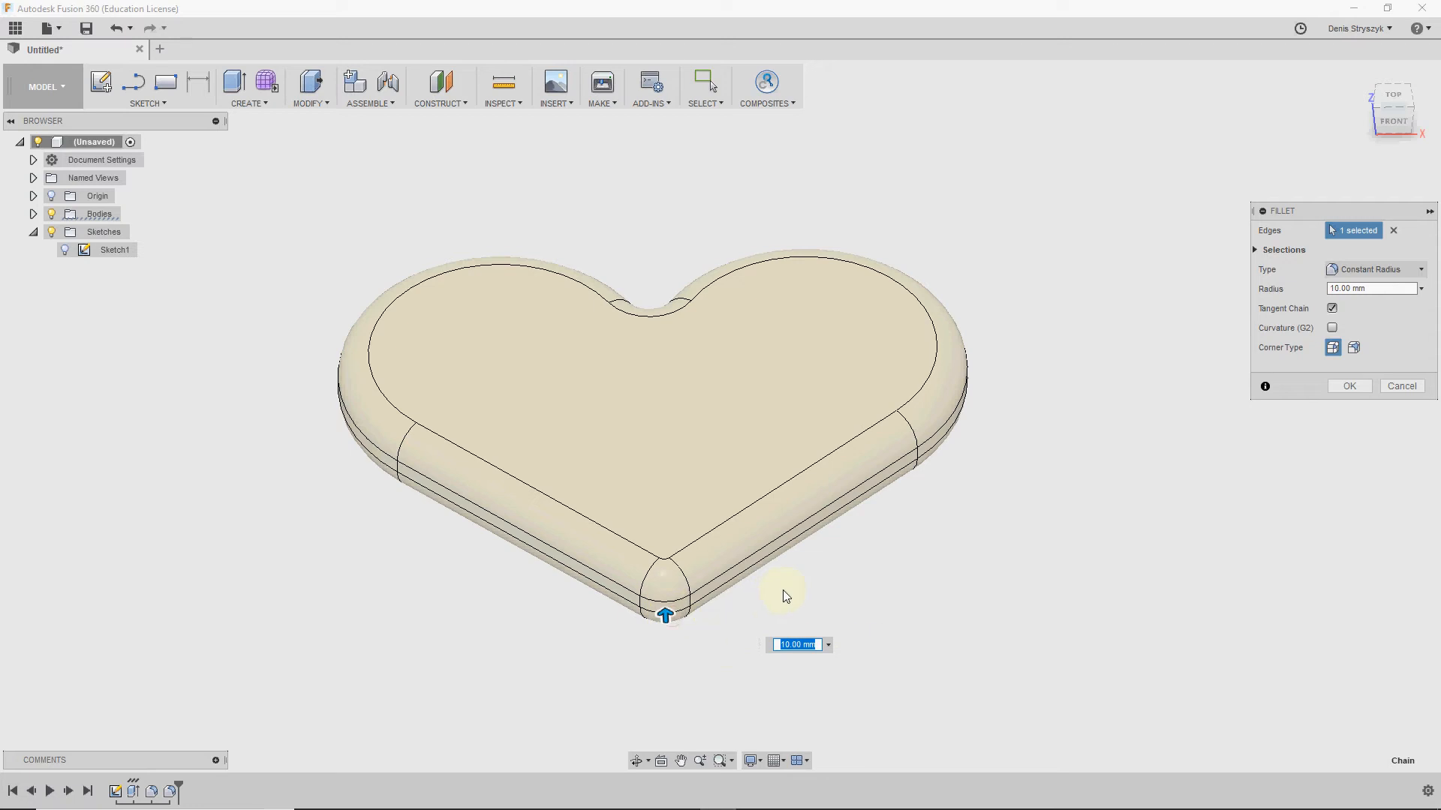
key(Return)
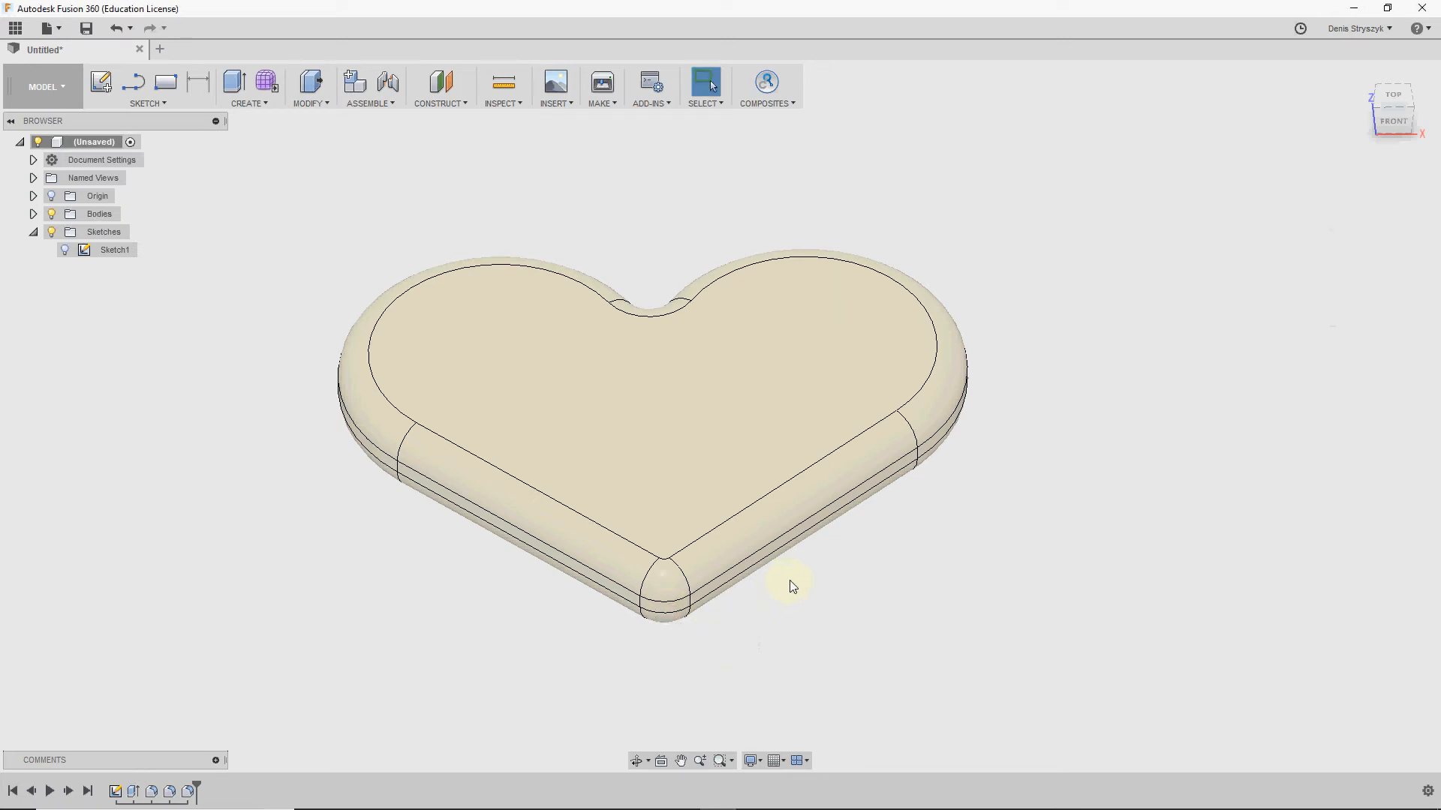
Step: Inspect the rounded heart and highlight which faces belong to the extrusion feature
shift+middle_drag(794, 585, 763, 613)
key(Escape)
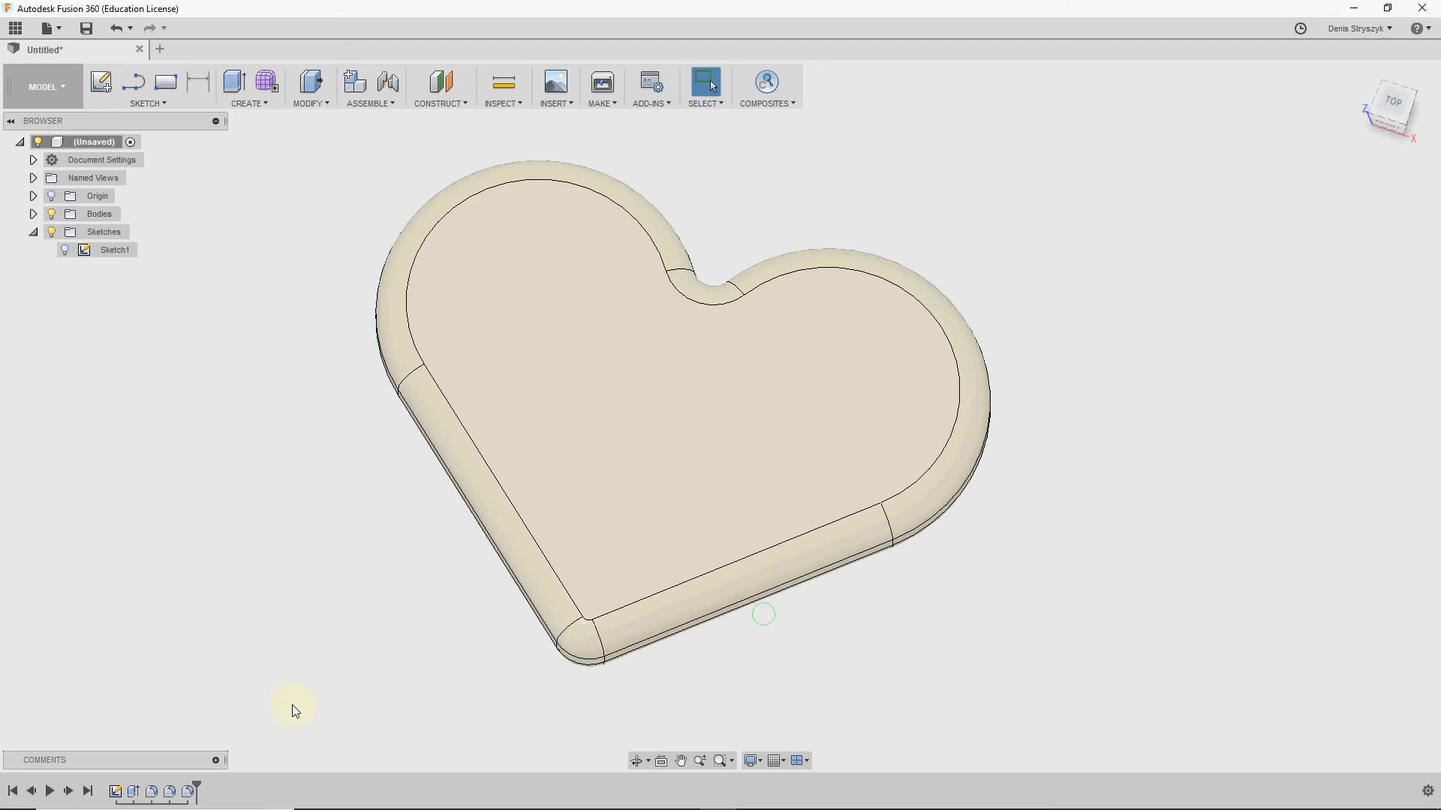
click(133, 793)
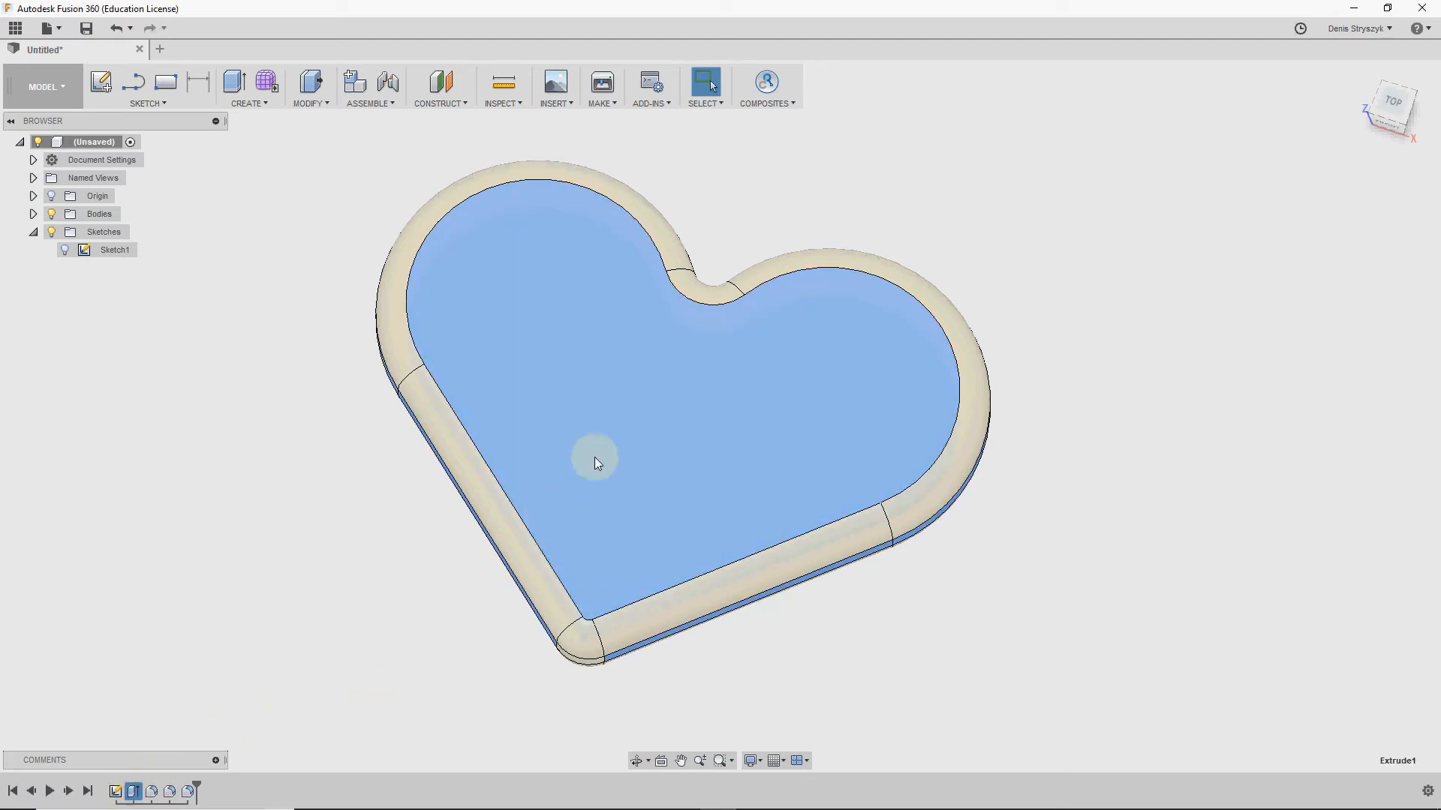
click(598, 459)
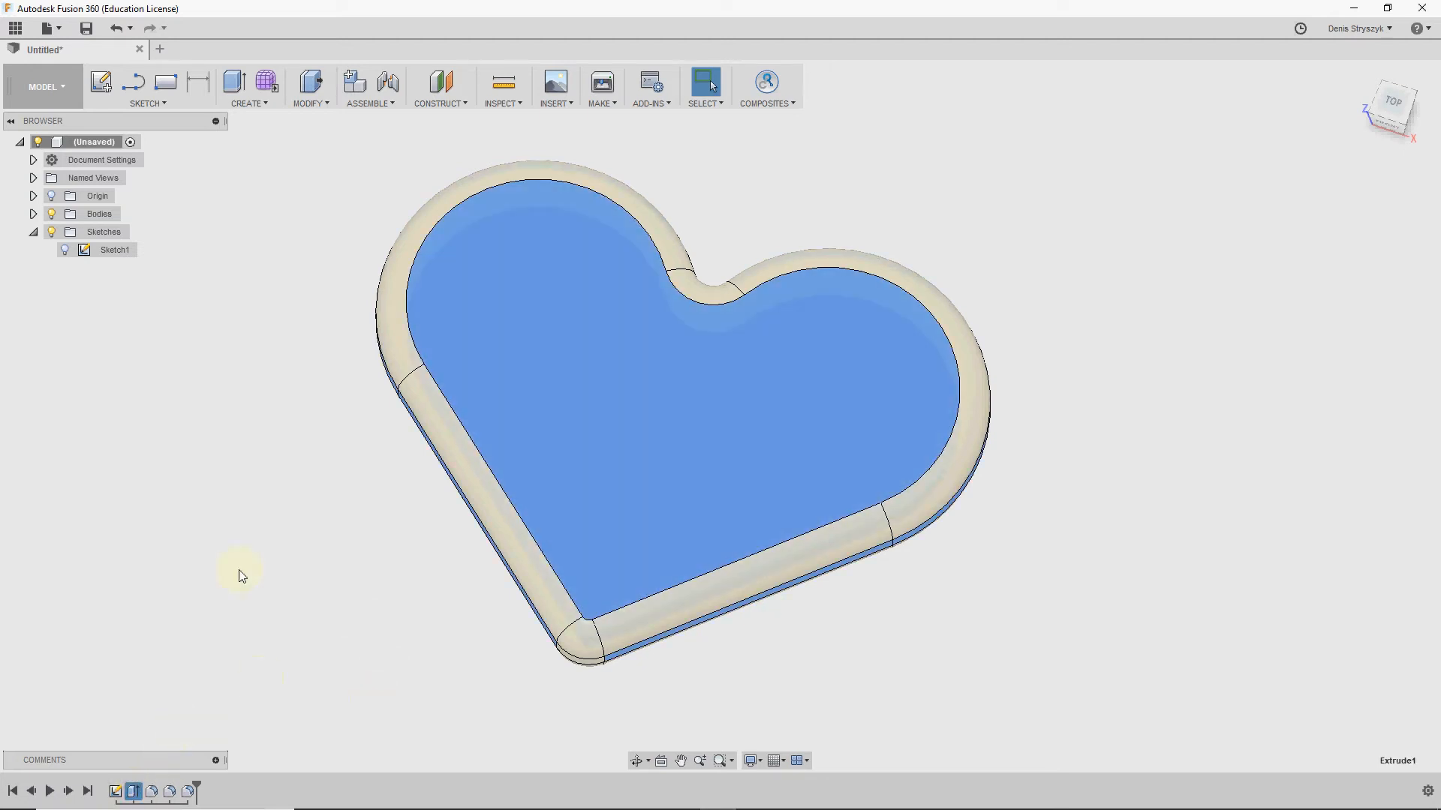
mouse_move(353, 610)
shift+middle_down()
mouse_move(360, 571)
mouse_move(348, 589)
shift+middle_up()
click(421, 571)
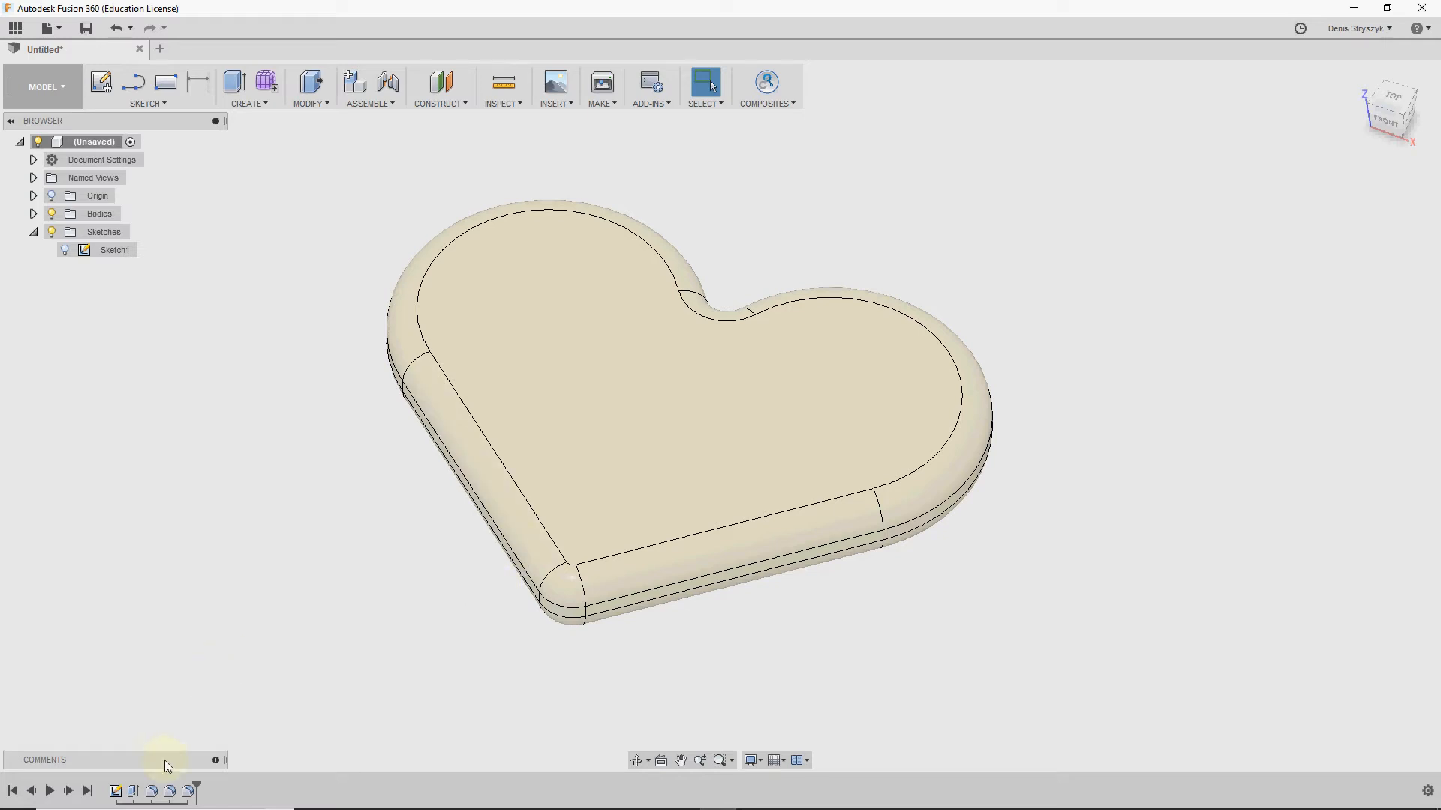
Step: Edit the first fillet, in the notch between the lobes, and set its radius to 0.1 mm
click(151, 794)
mouse_move(722, 508)
middle_down()
mouse_move(680, 534)
mouse_move(571, 550)
mouse_move(628, 538)
mouse_move(563, 546)
mouse_move(473, 498)
mouse_move(457, 515)
middle_up()
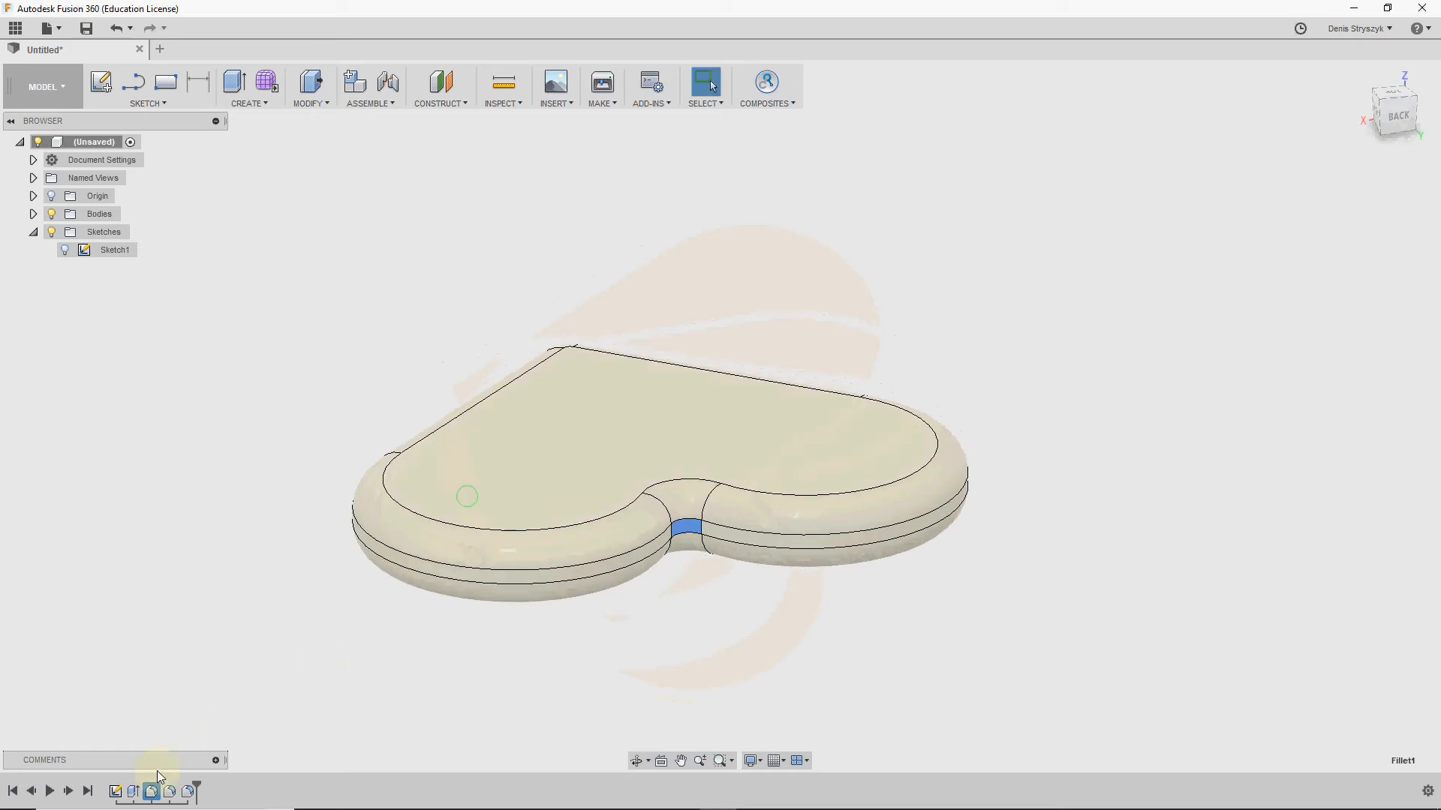
click(152, 795)
right_click(151, 792)
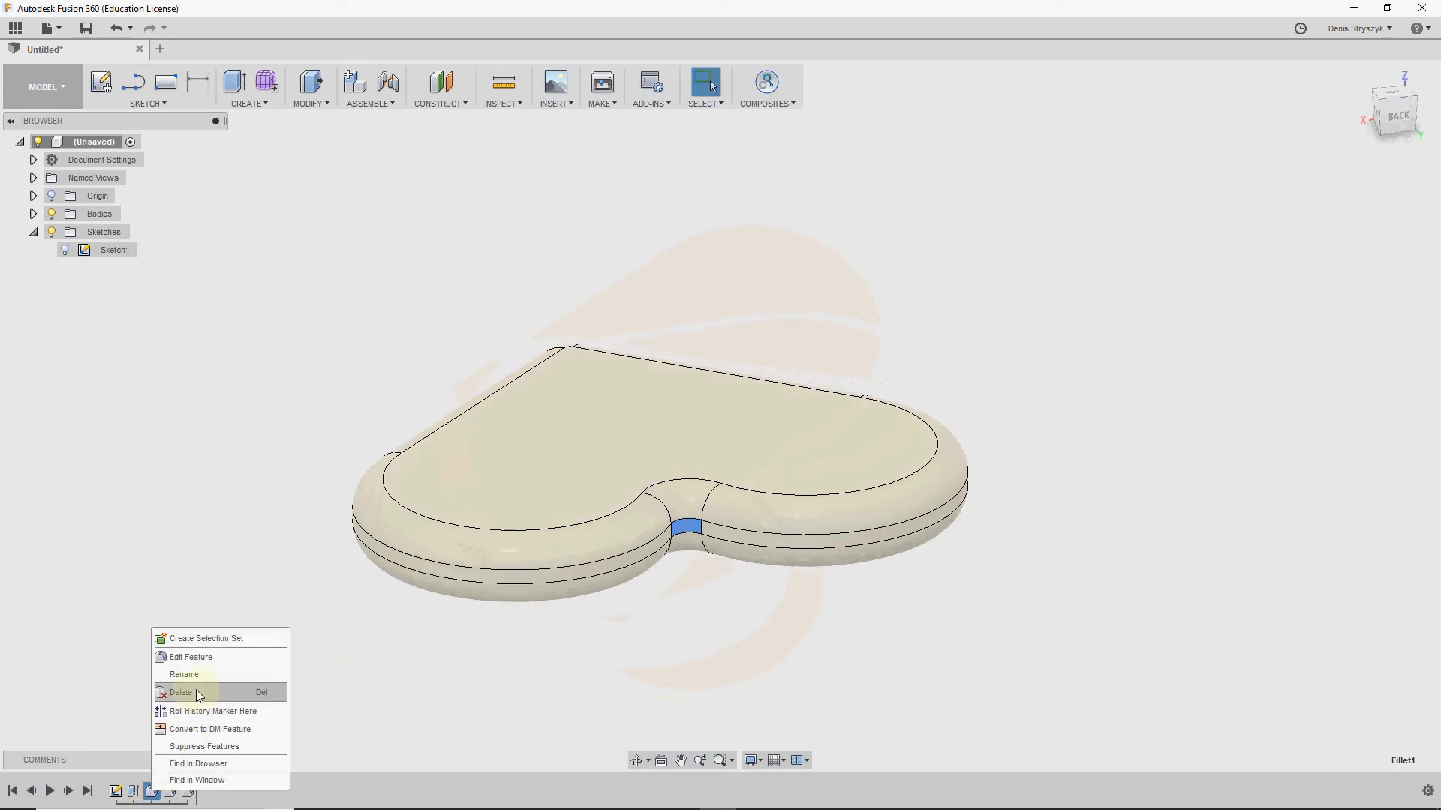
click(210, 663)
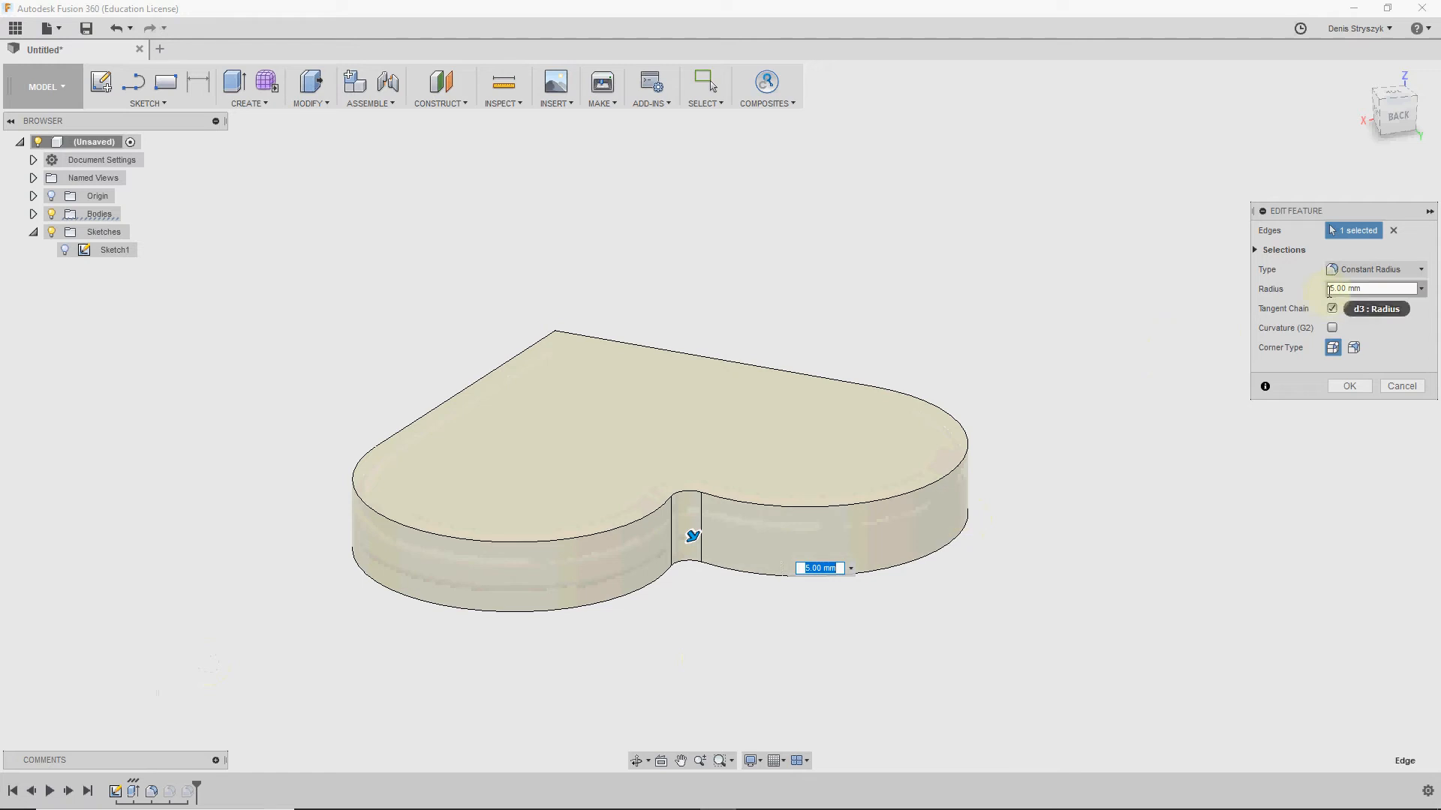
click(1336, 289)
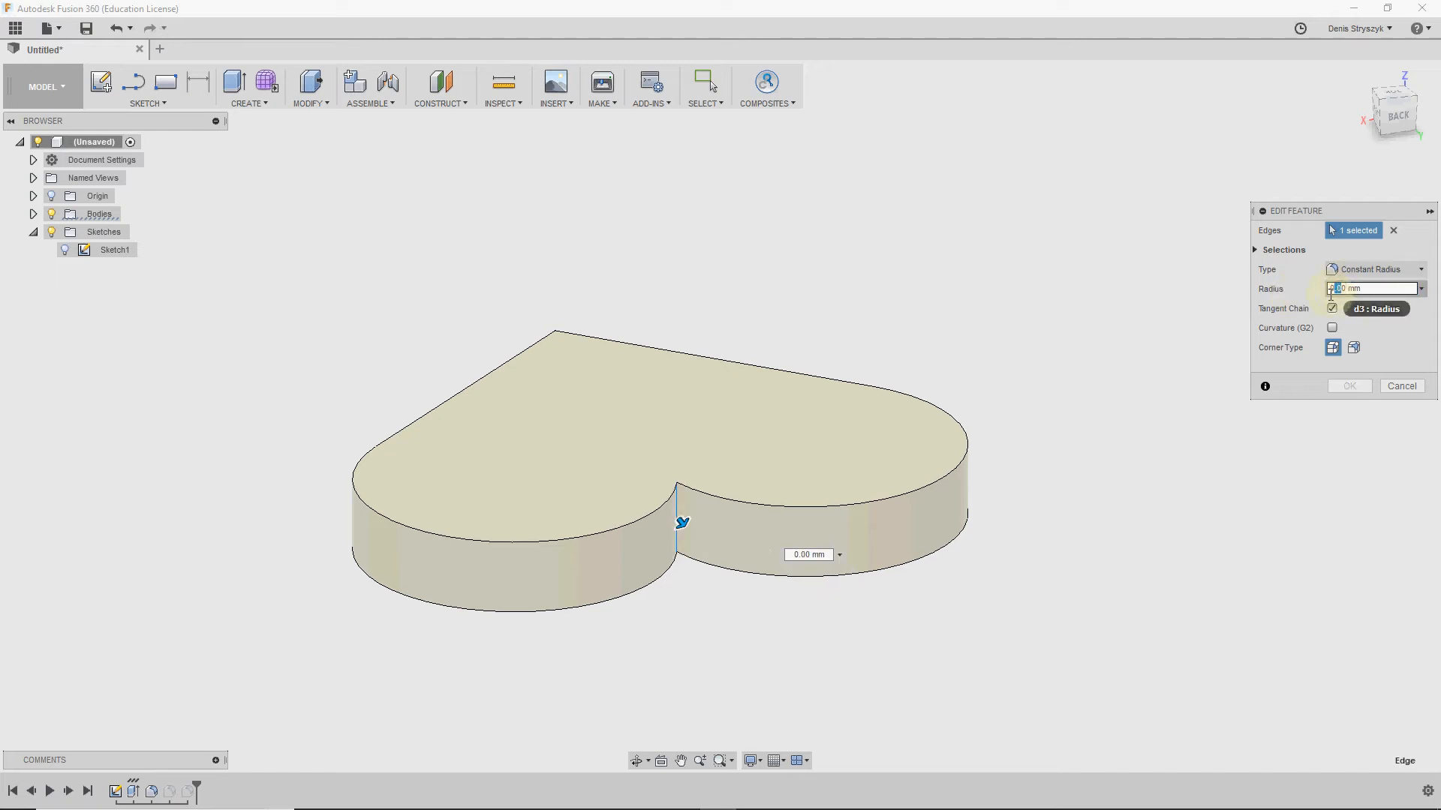
text(1)
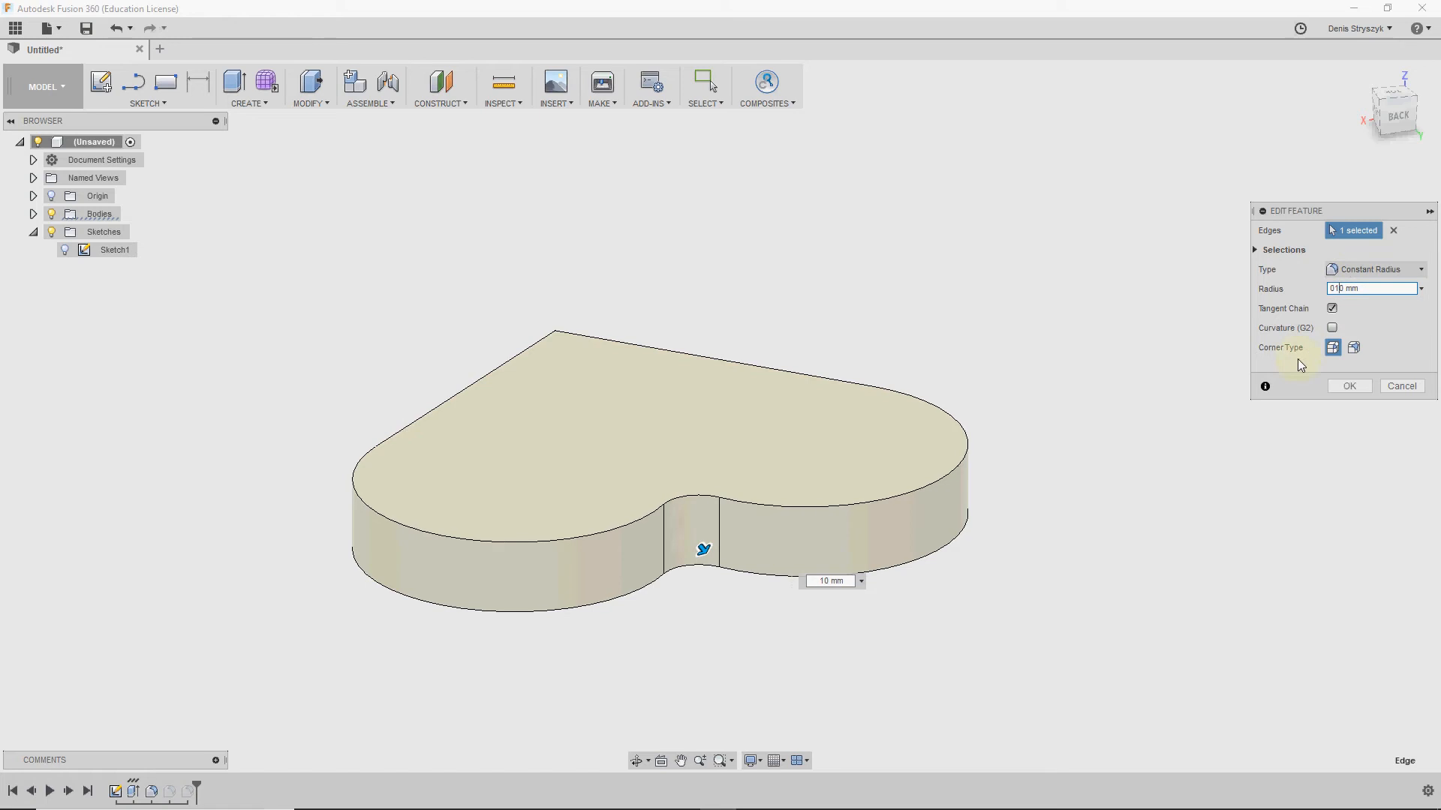
click(1330, 289)
text(.)
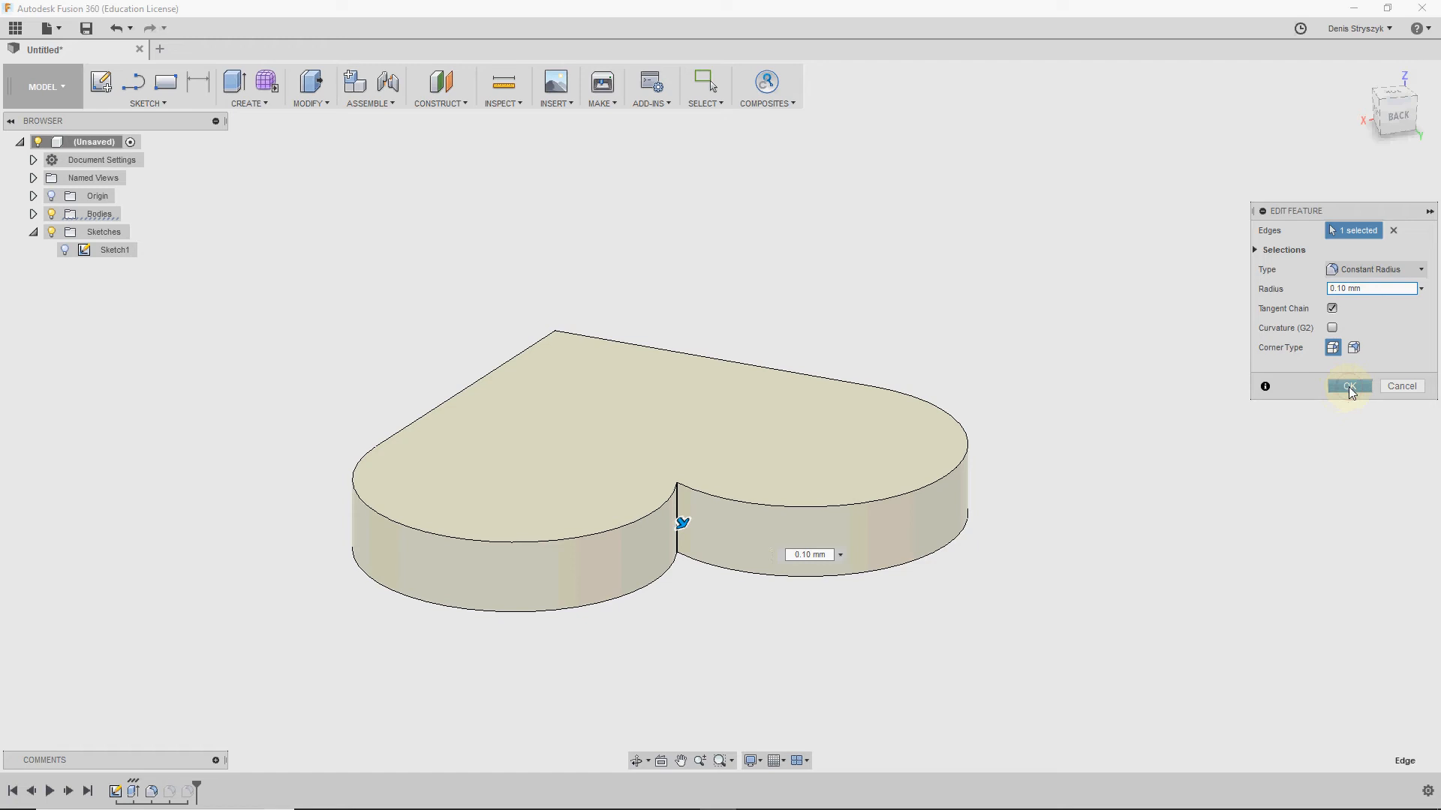
click(1349, 385)
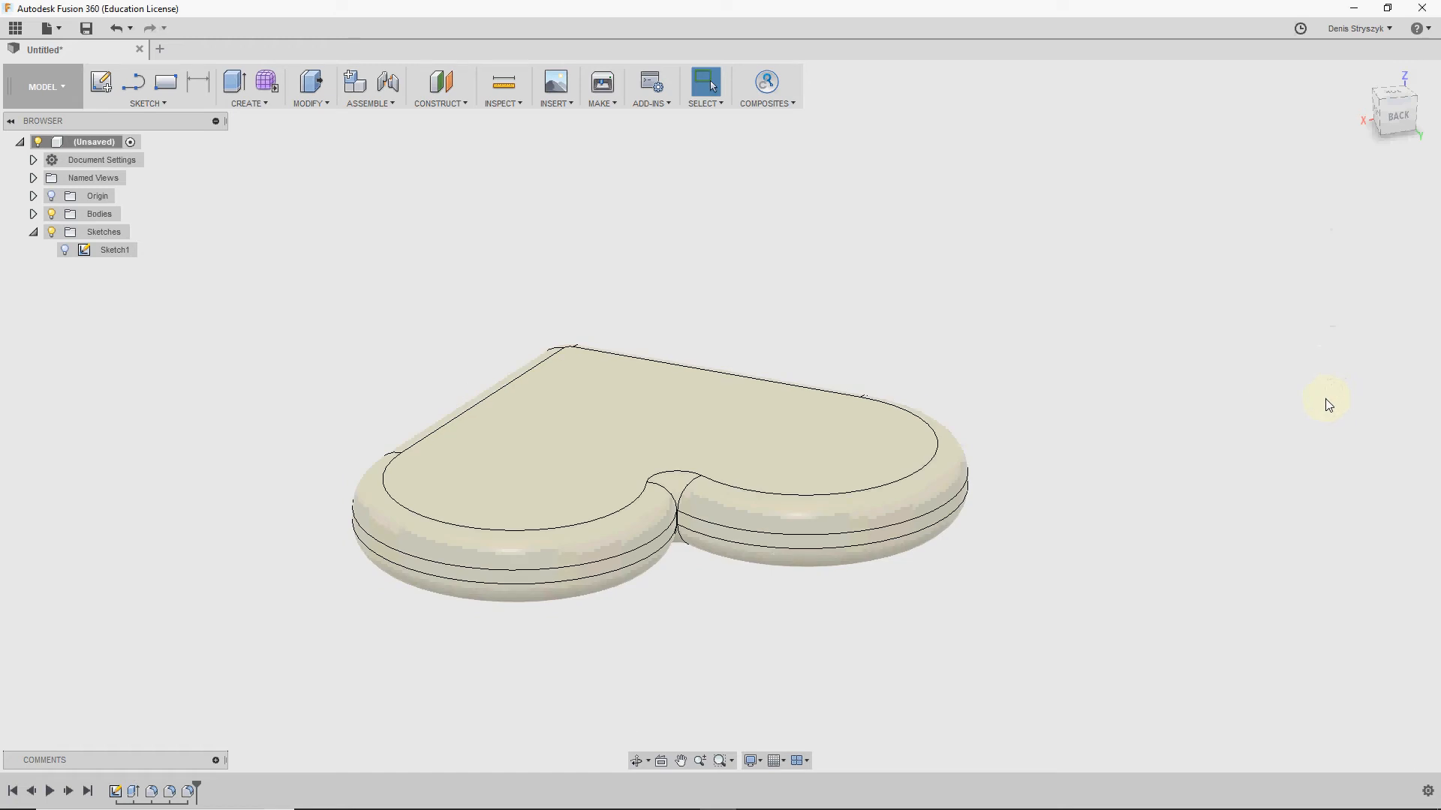
Step: Edit the heart's extrusion and increase its distance to 40 mm
shift+middle_drag(817, 446, 988, 440)
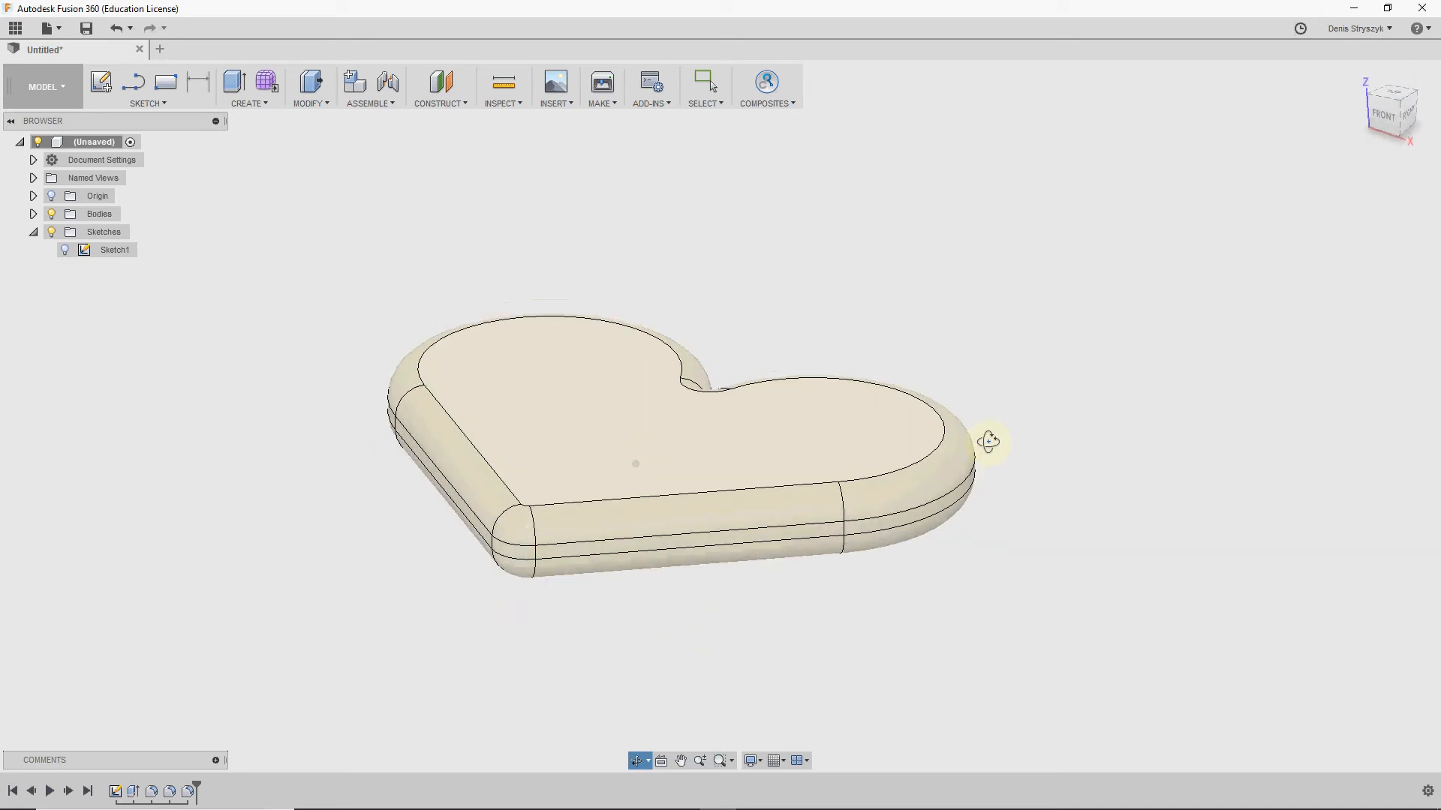
key(Escape)
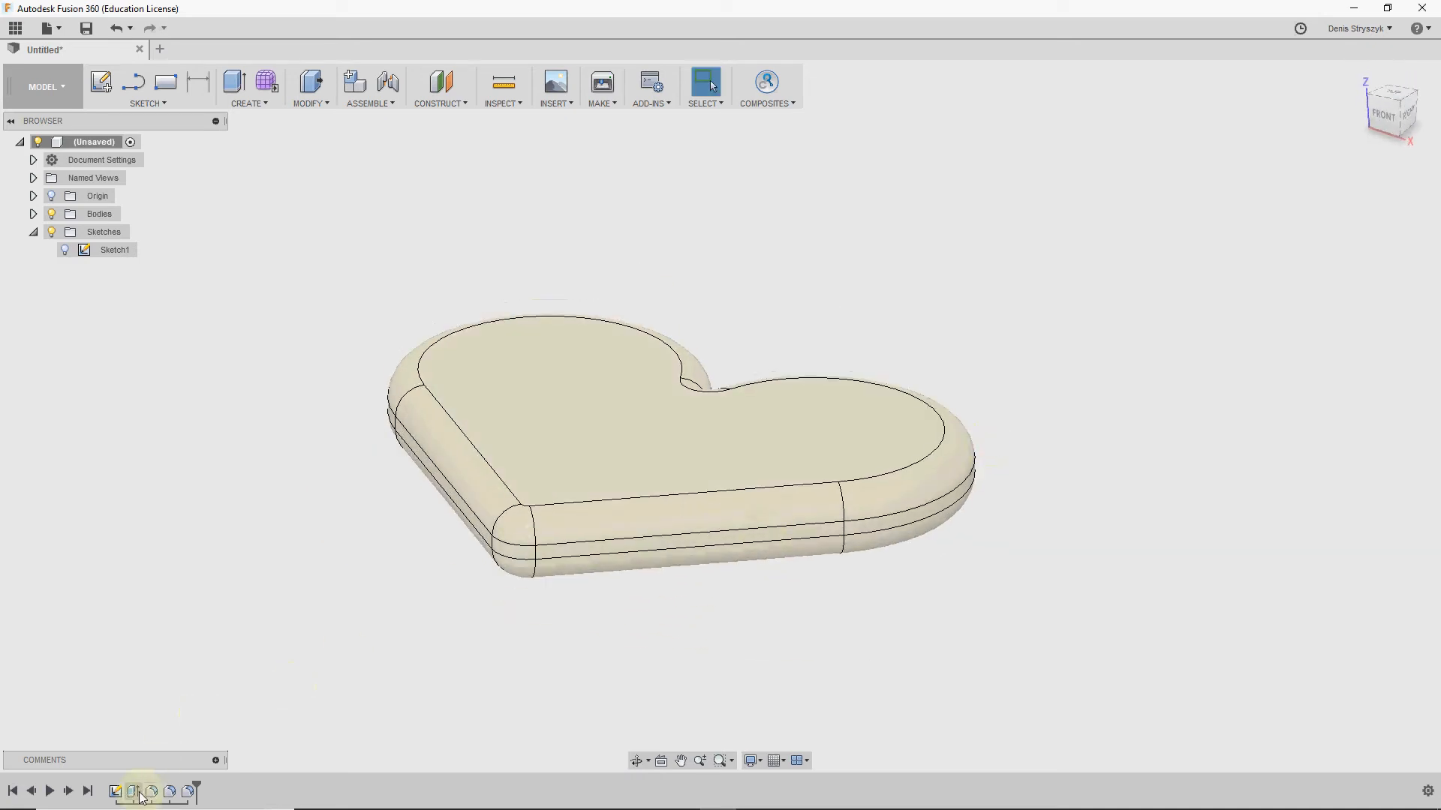
right_click(138, 793)
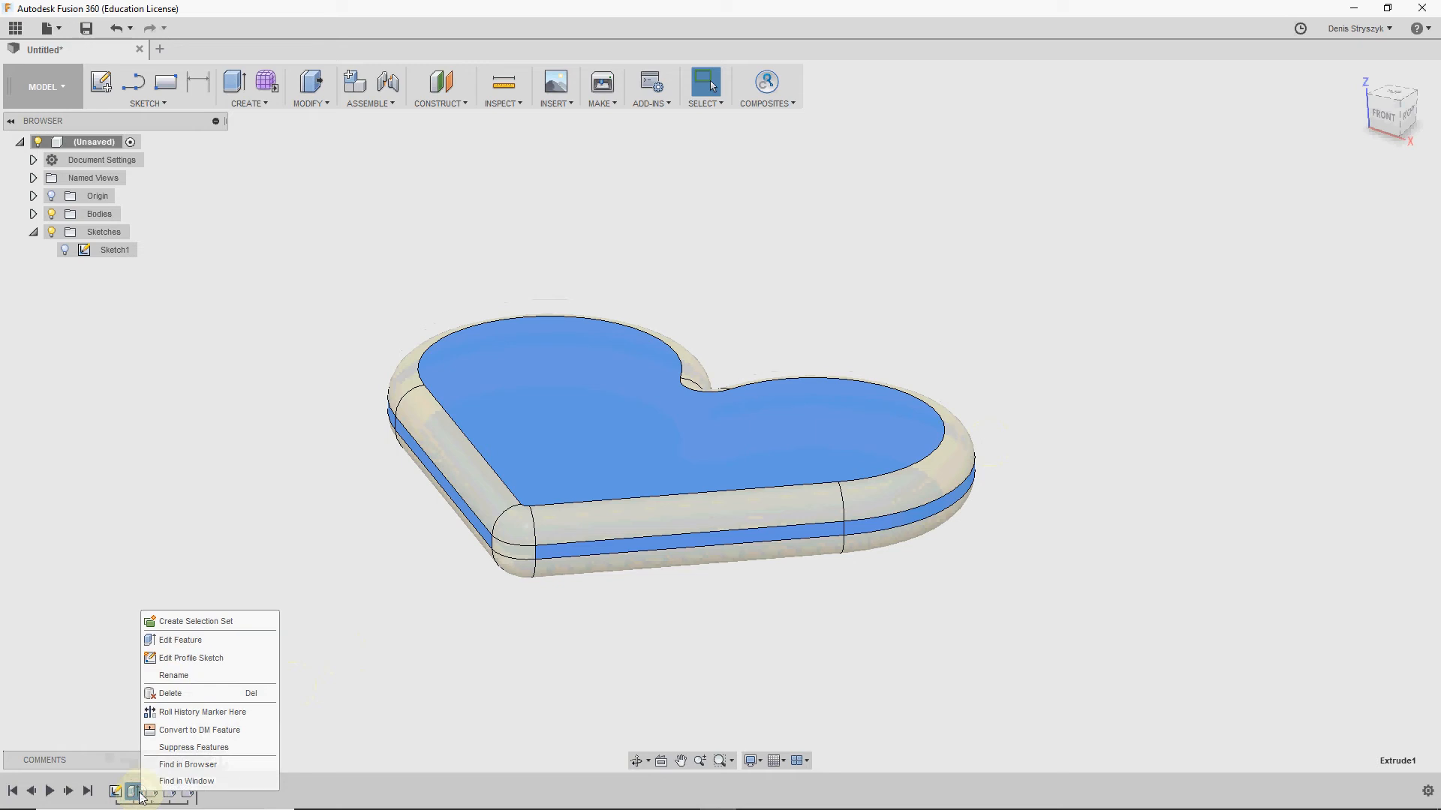
click(197, 644)
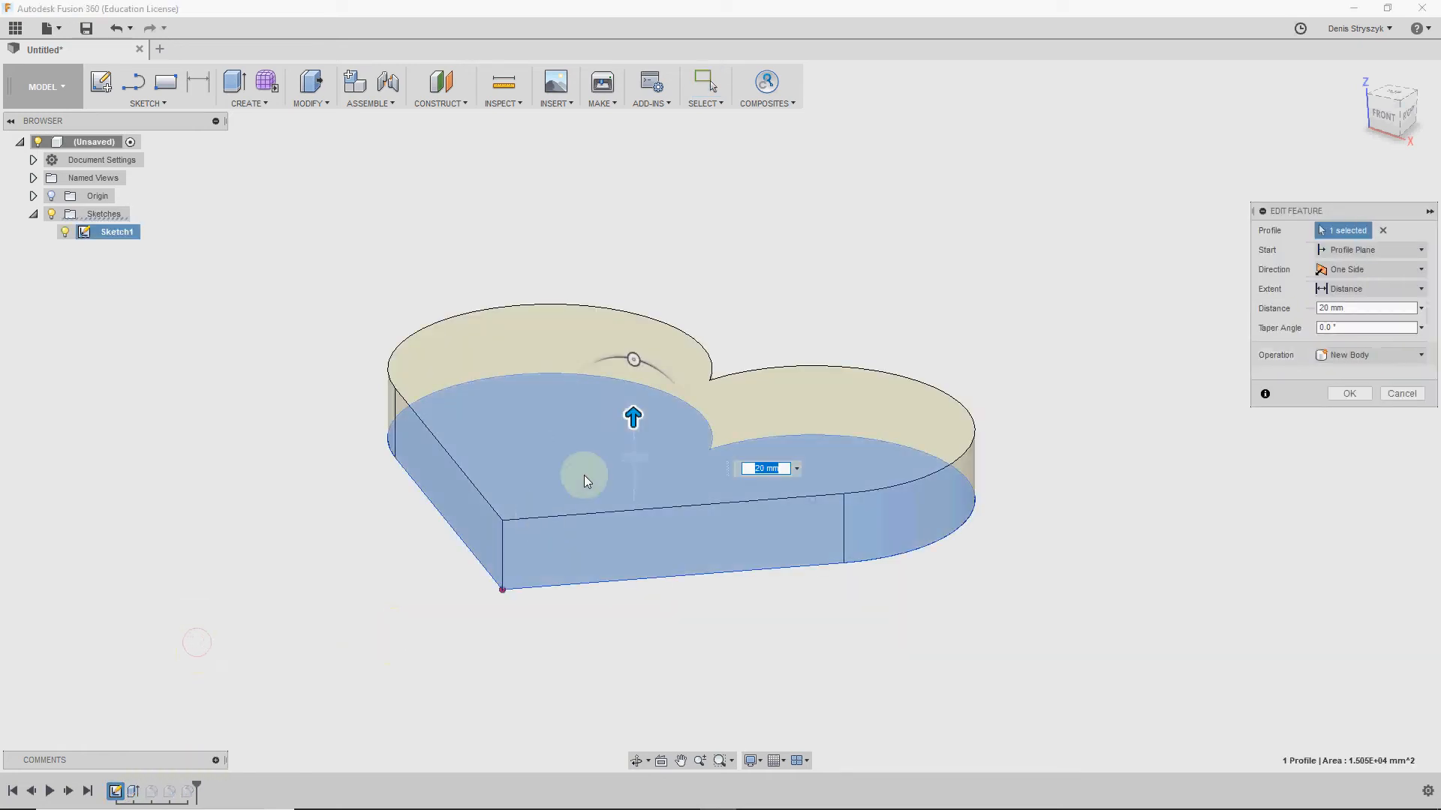
drag(633, 414, 633, 346)
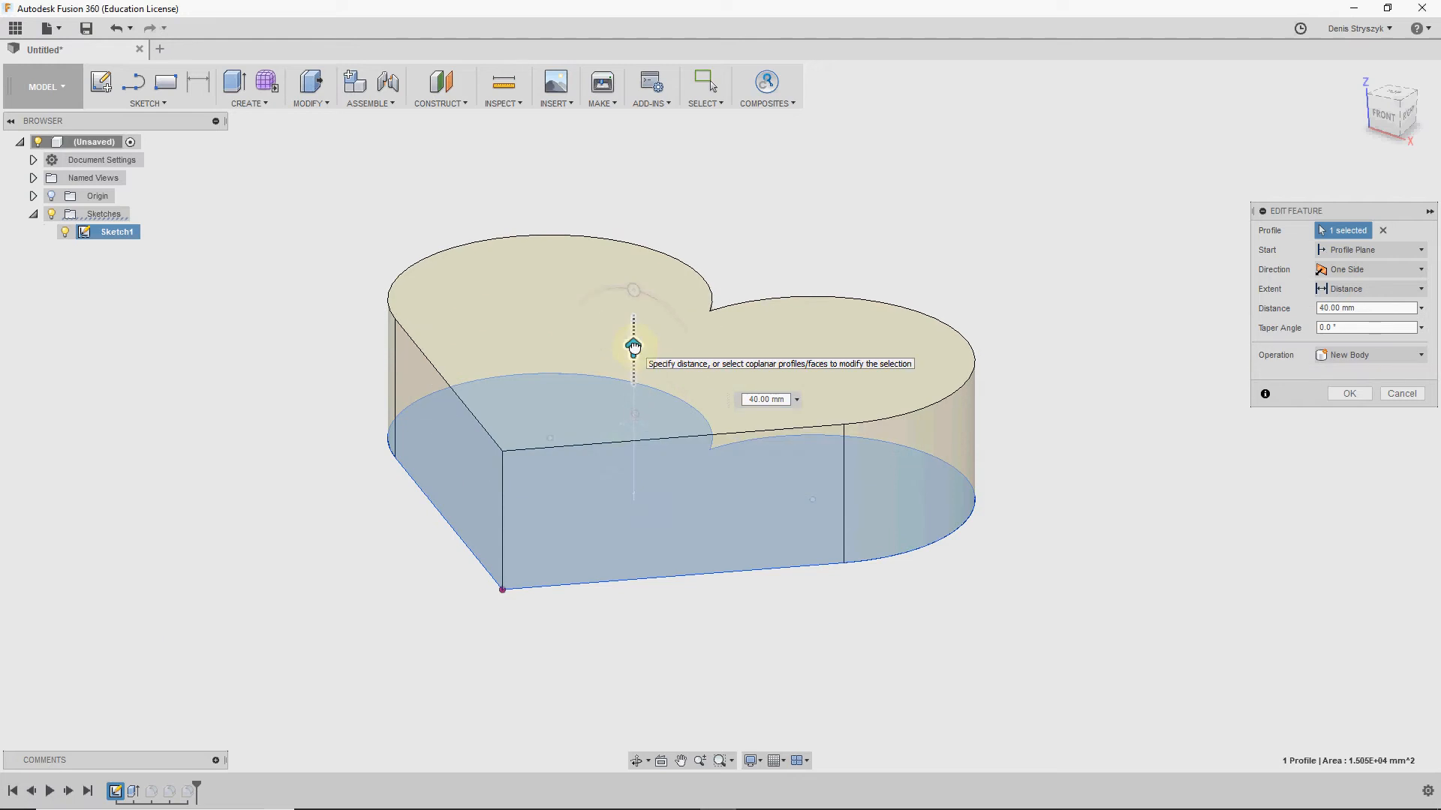
click(1343, 395)
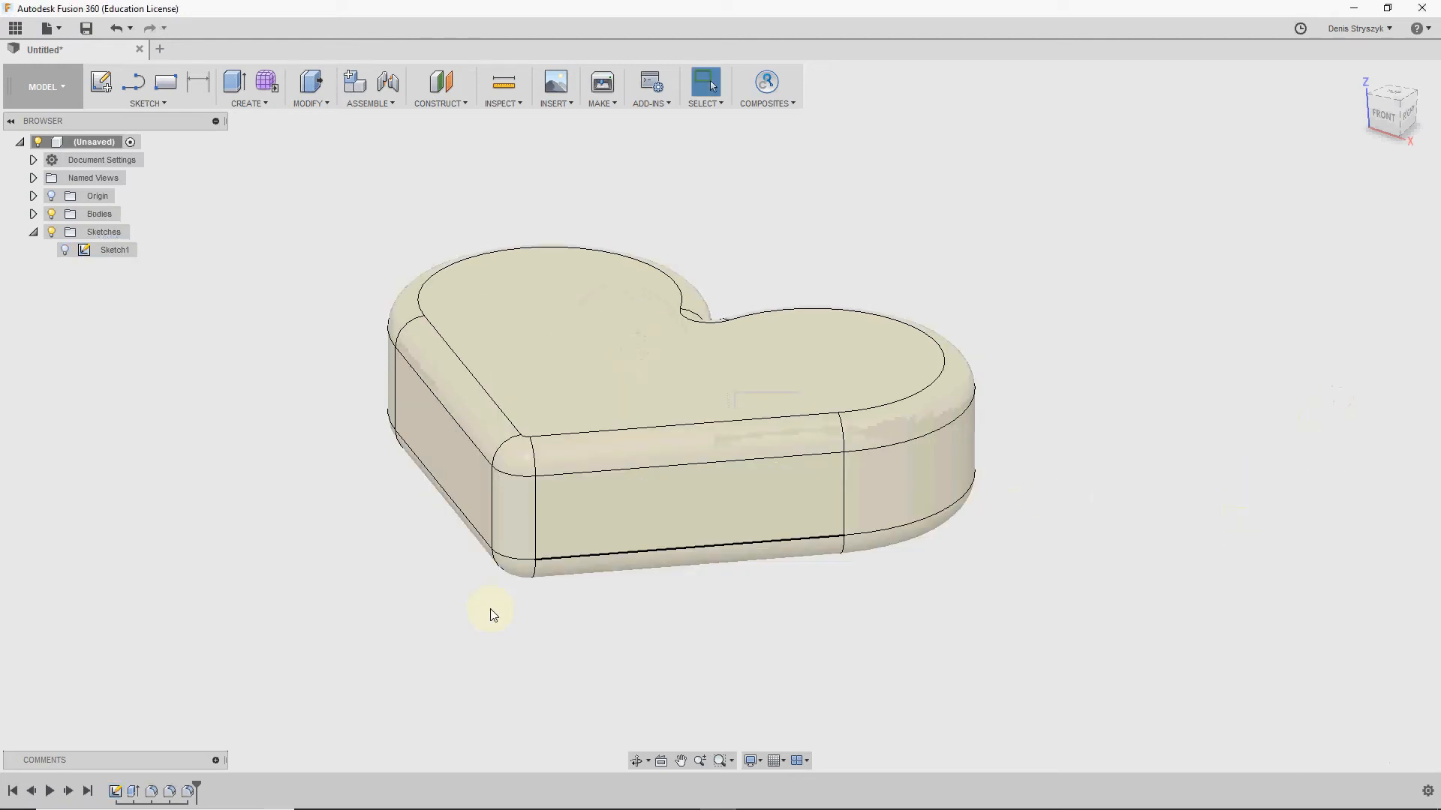
Step: Open the parameters table and expand the model parameters of the extrusion and the outline fillet (Fillet2)
click(317, 104)
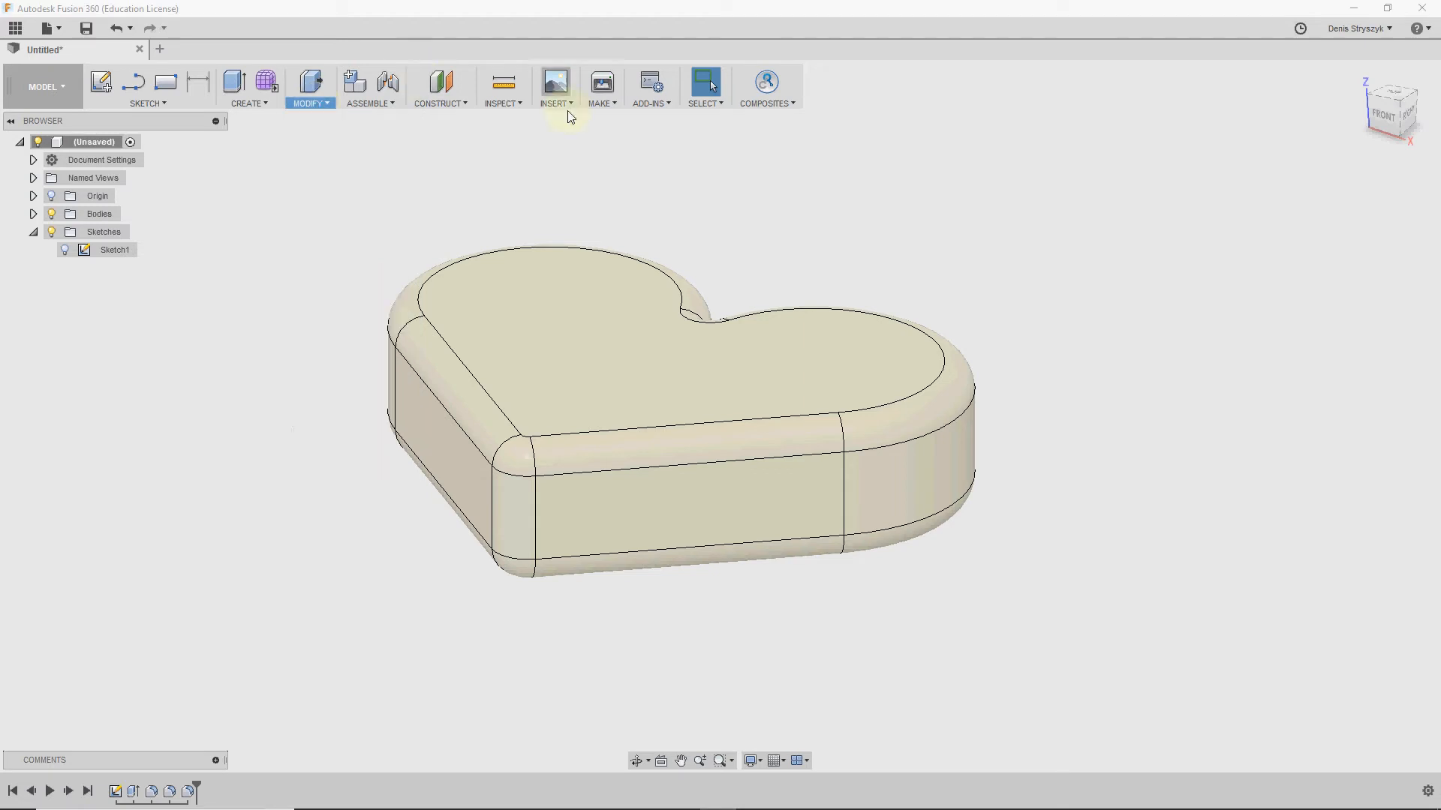
click(440, 103)
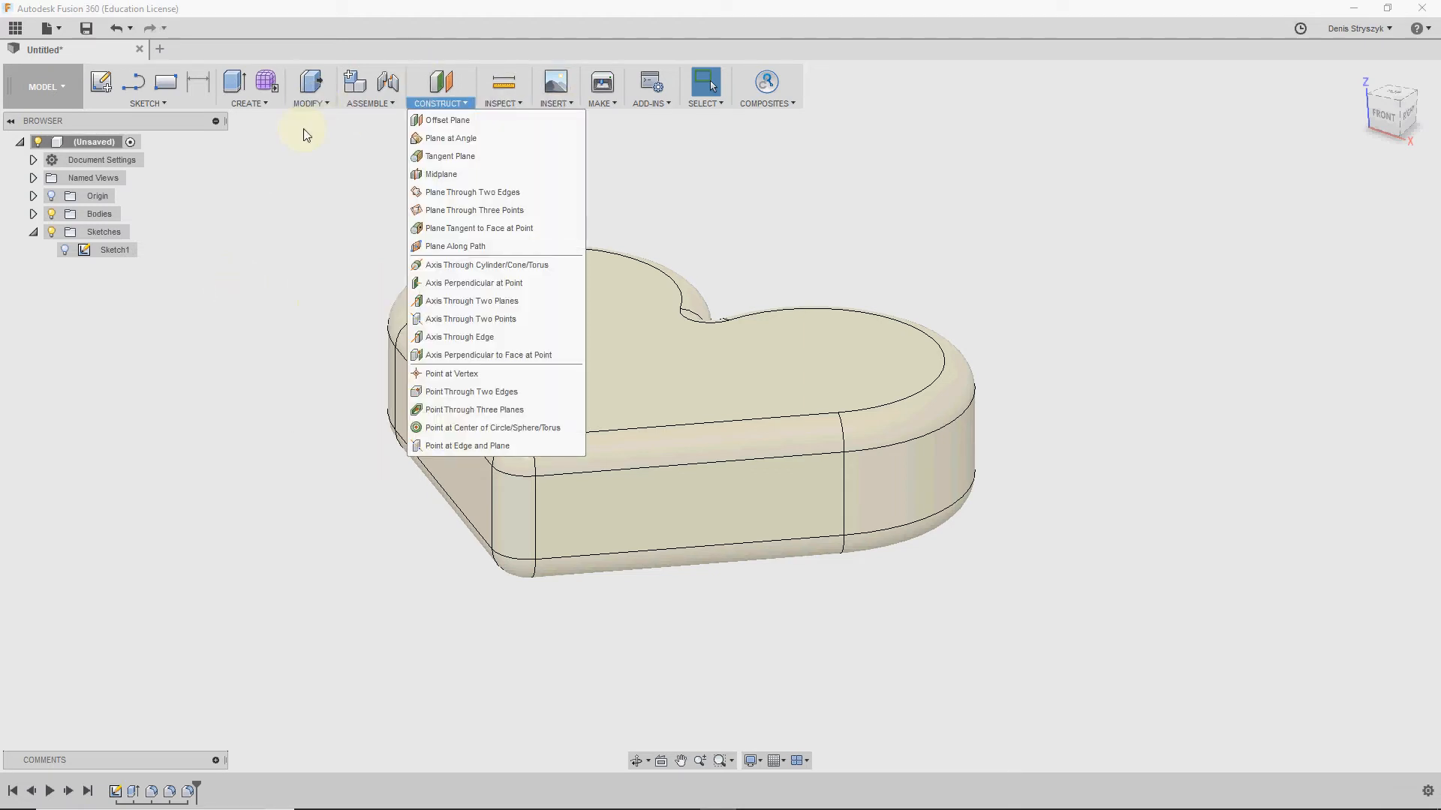
click(308, 103)
click(314, 466)
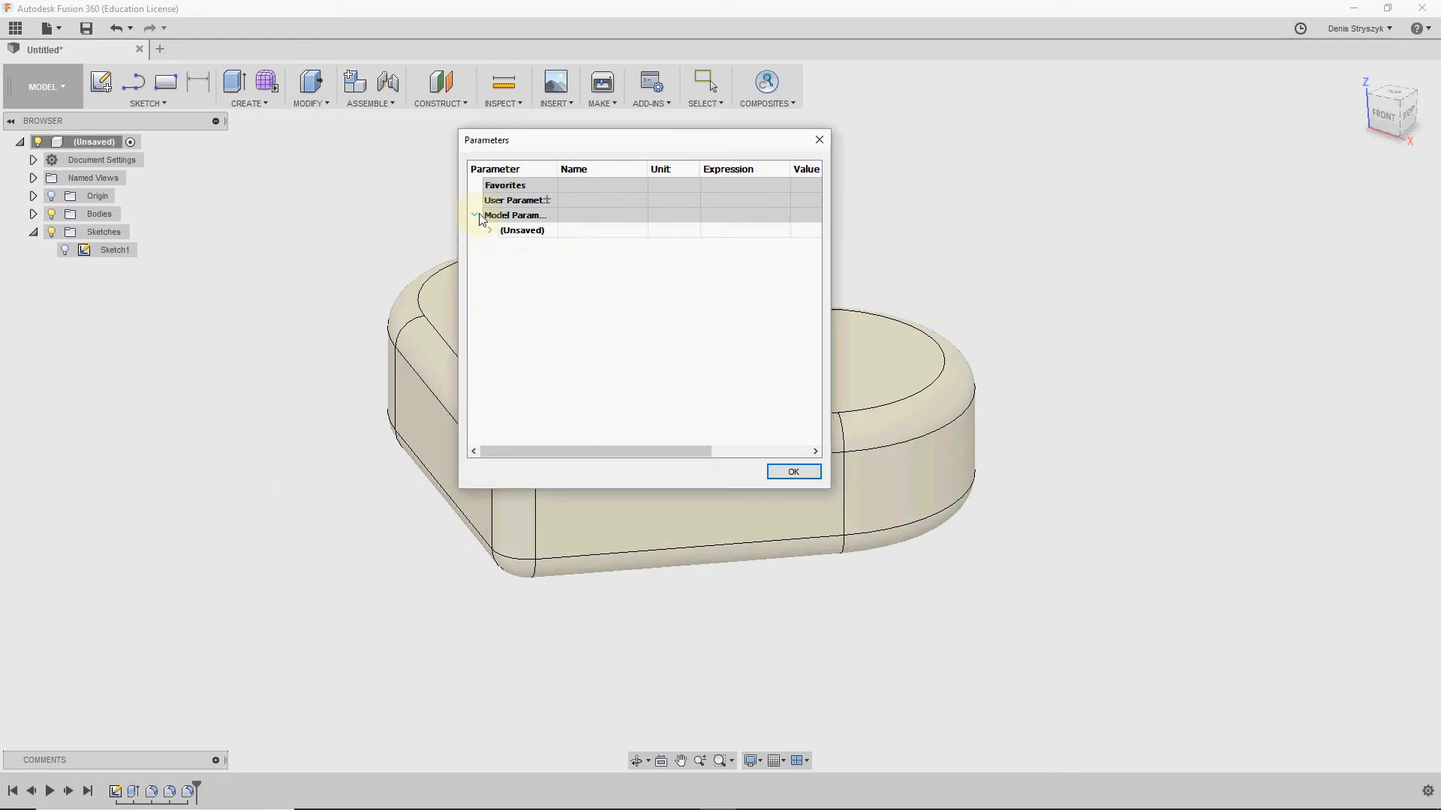
click(489, 231)
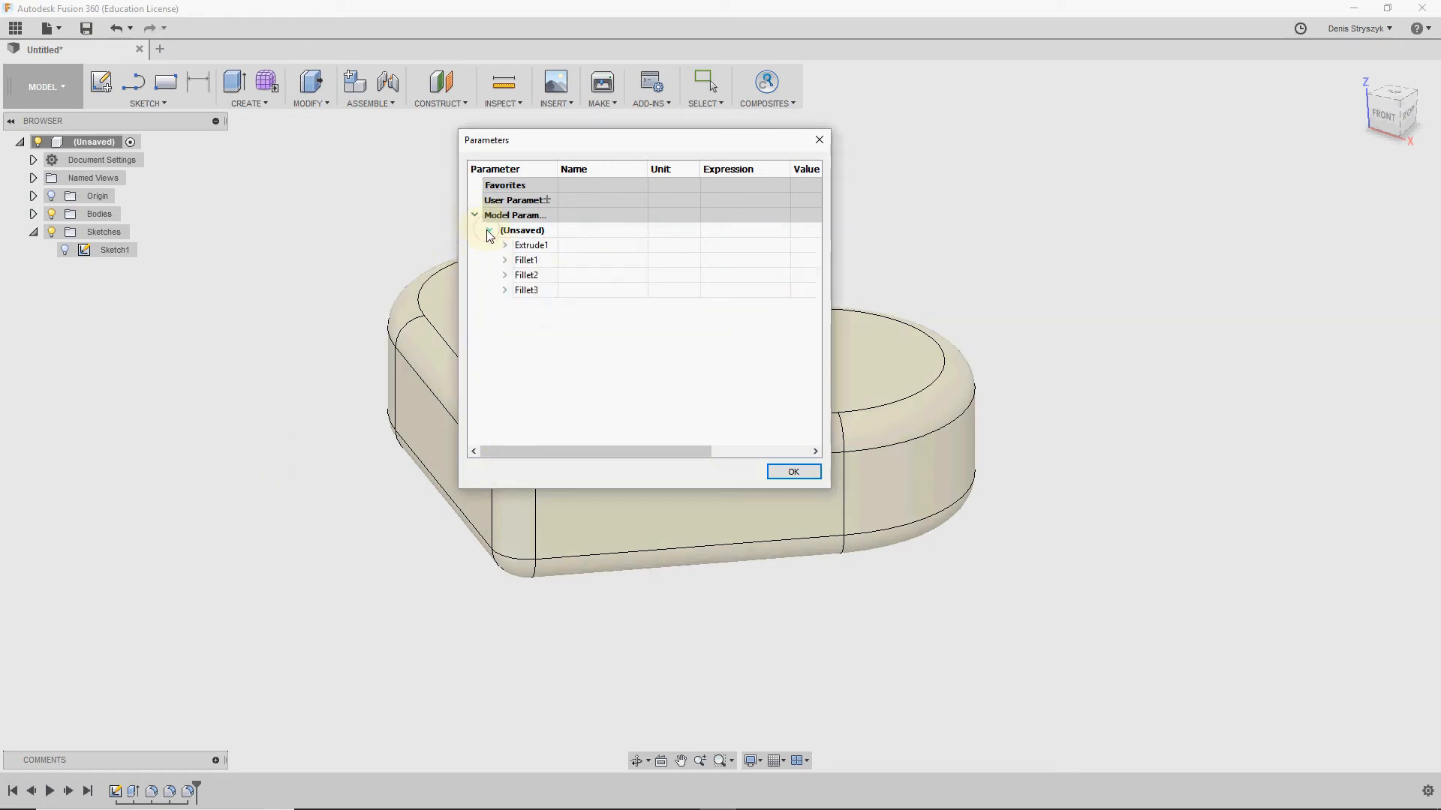
click(505, 246)
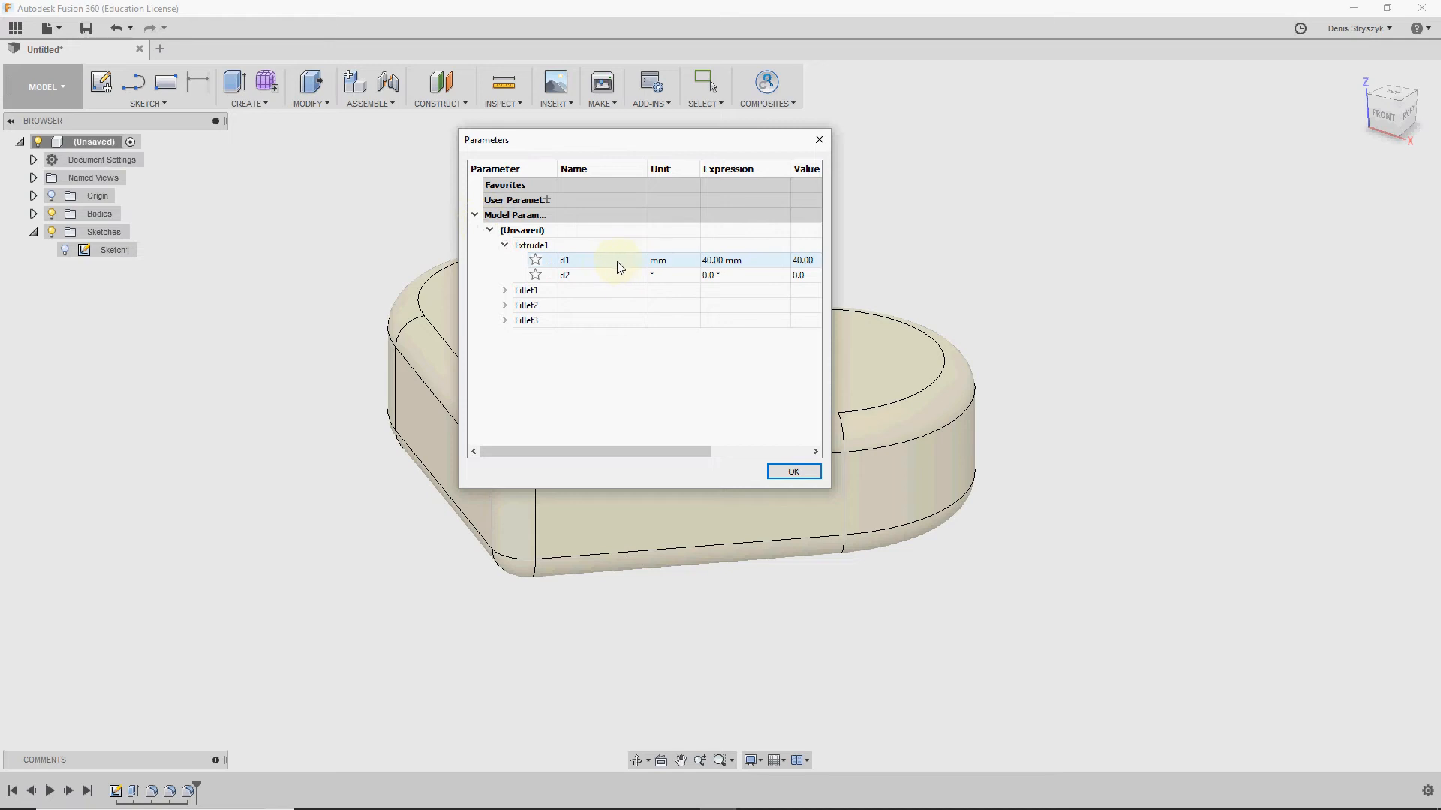
click(540, 294)
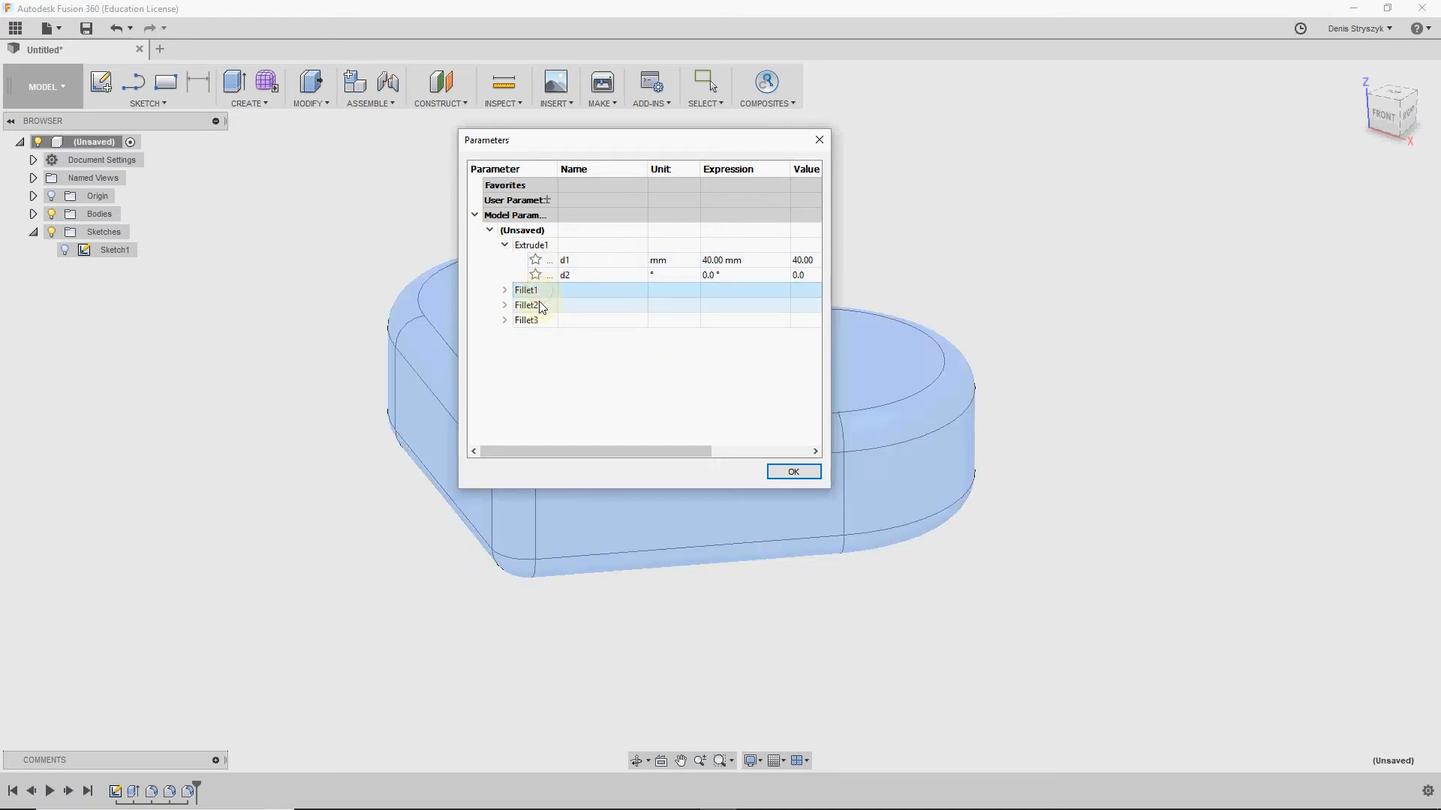
click(540, 305)
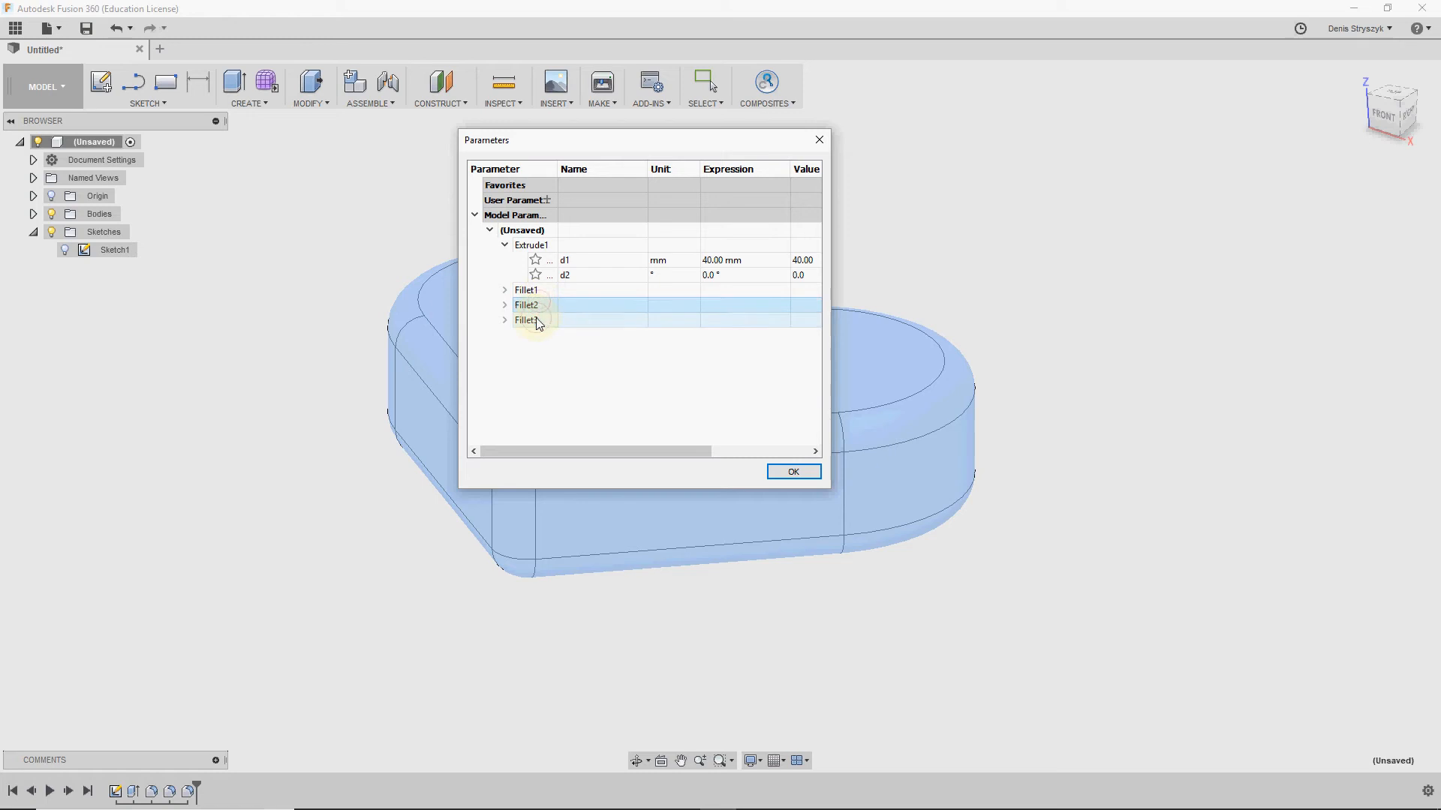
click(536, 319)
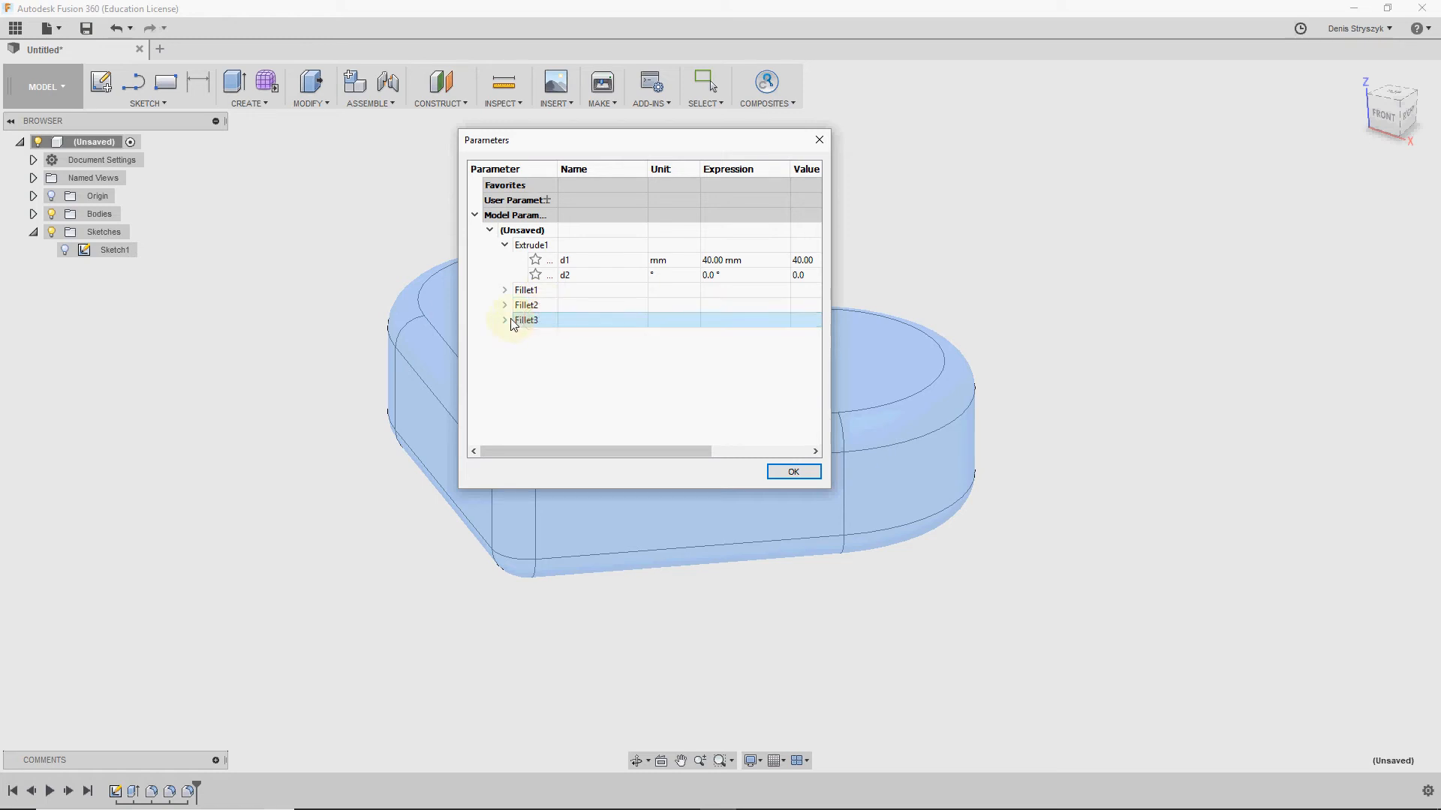
click(501, 306)
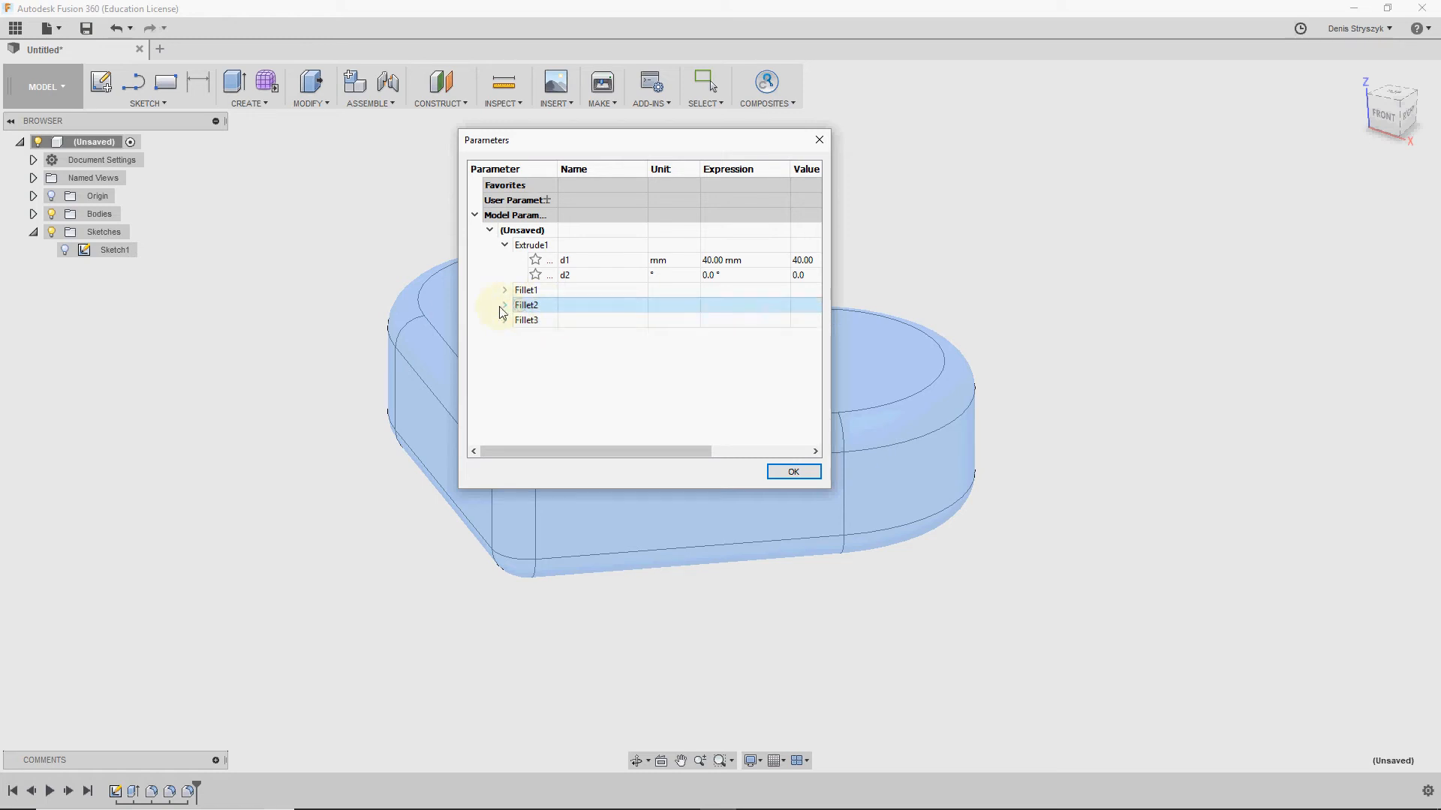
click(503, 306)
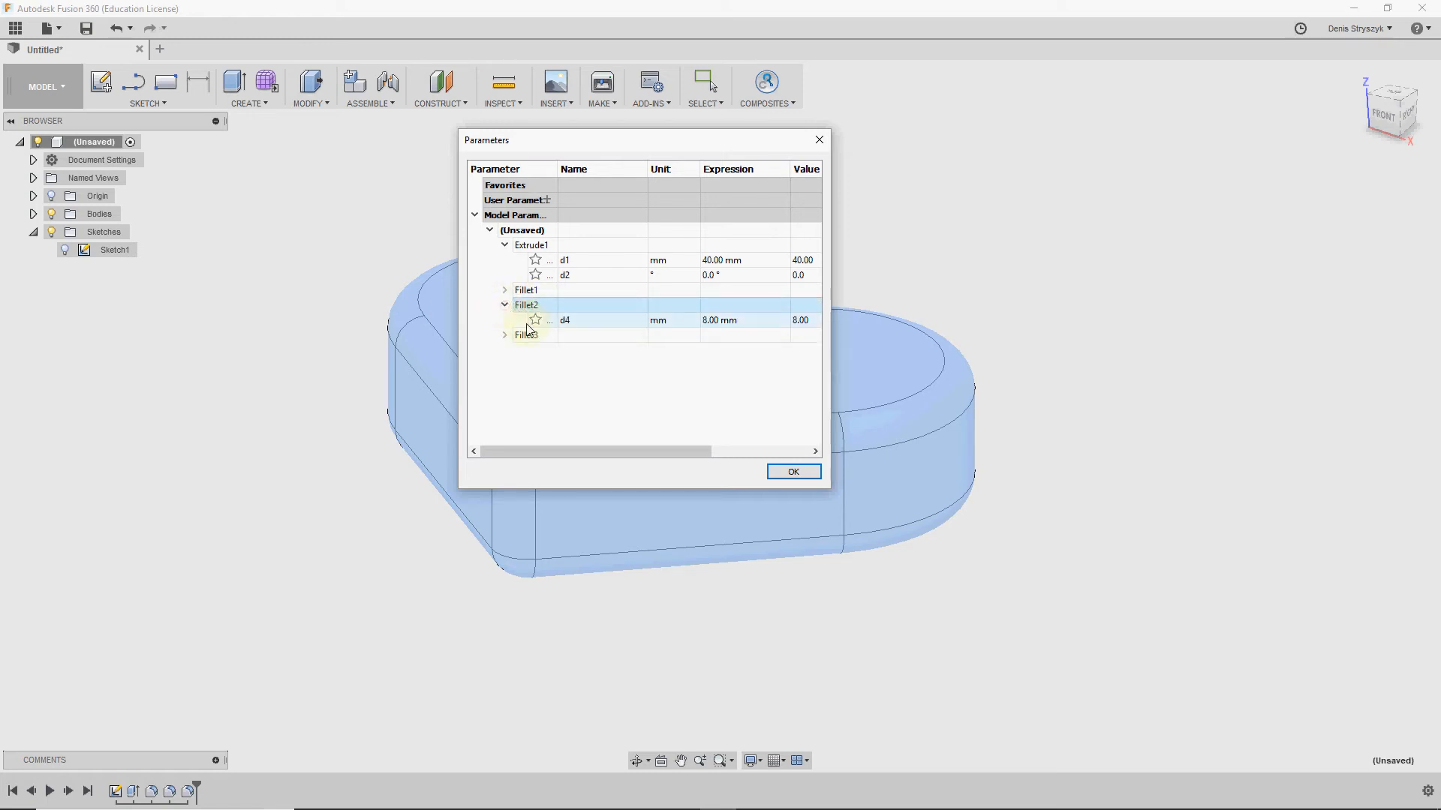
Step: Set the outline fillet's radius parameter d4 to the expression d1/2, linking it to the extrusion distance, and apply it
double_click(710, 321)
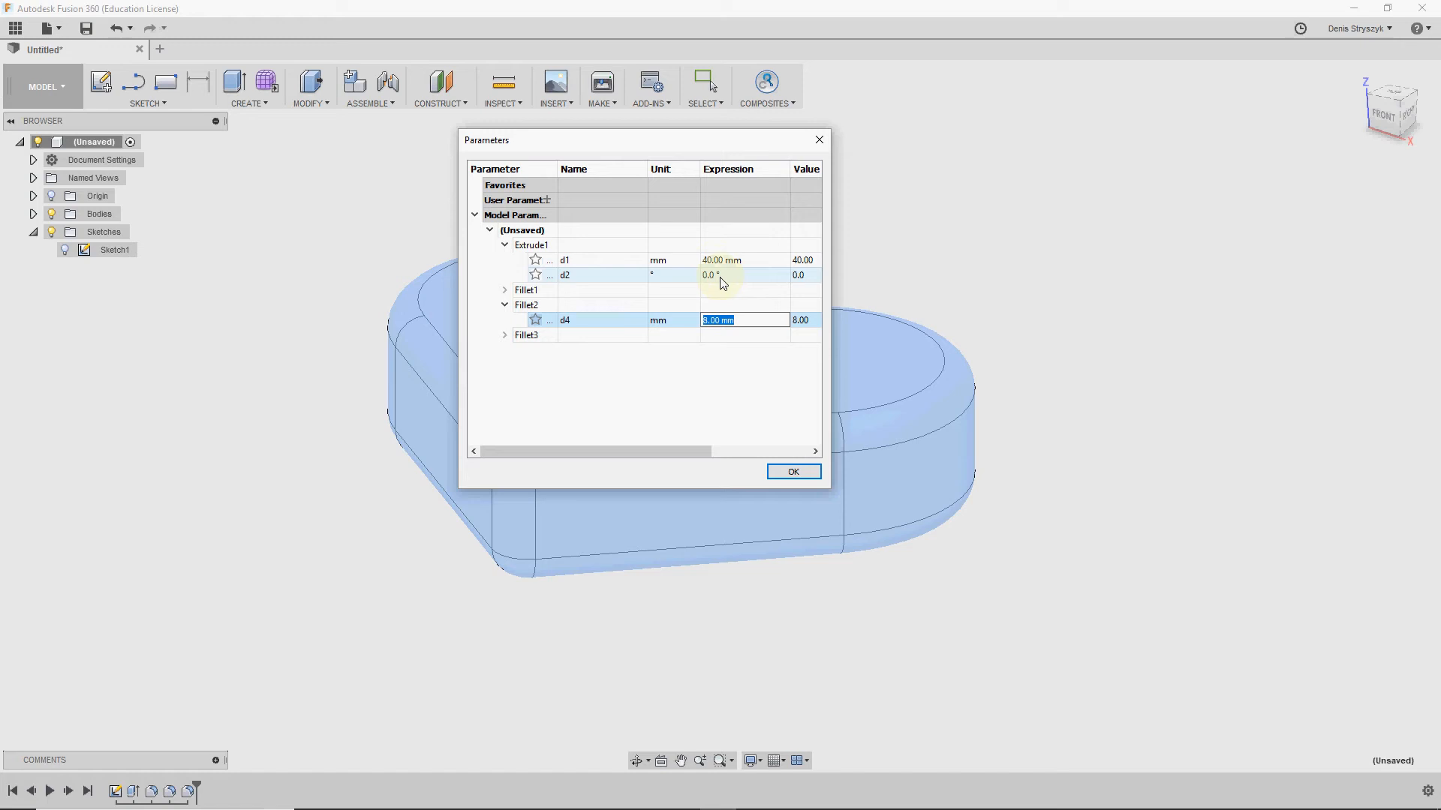
text(d)
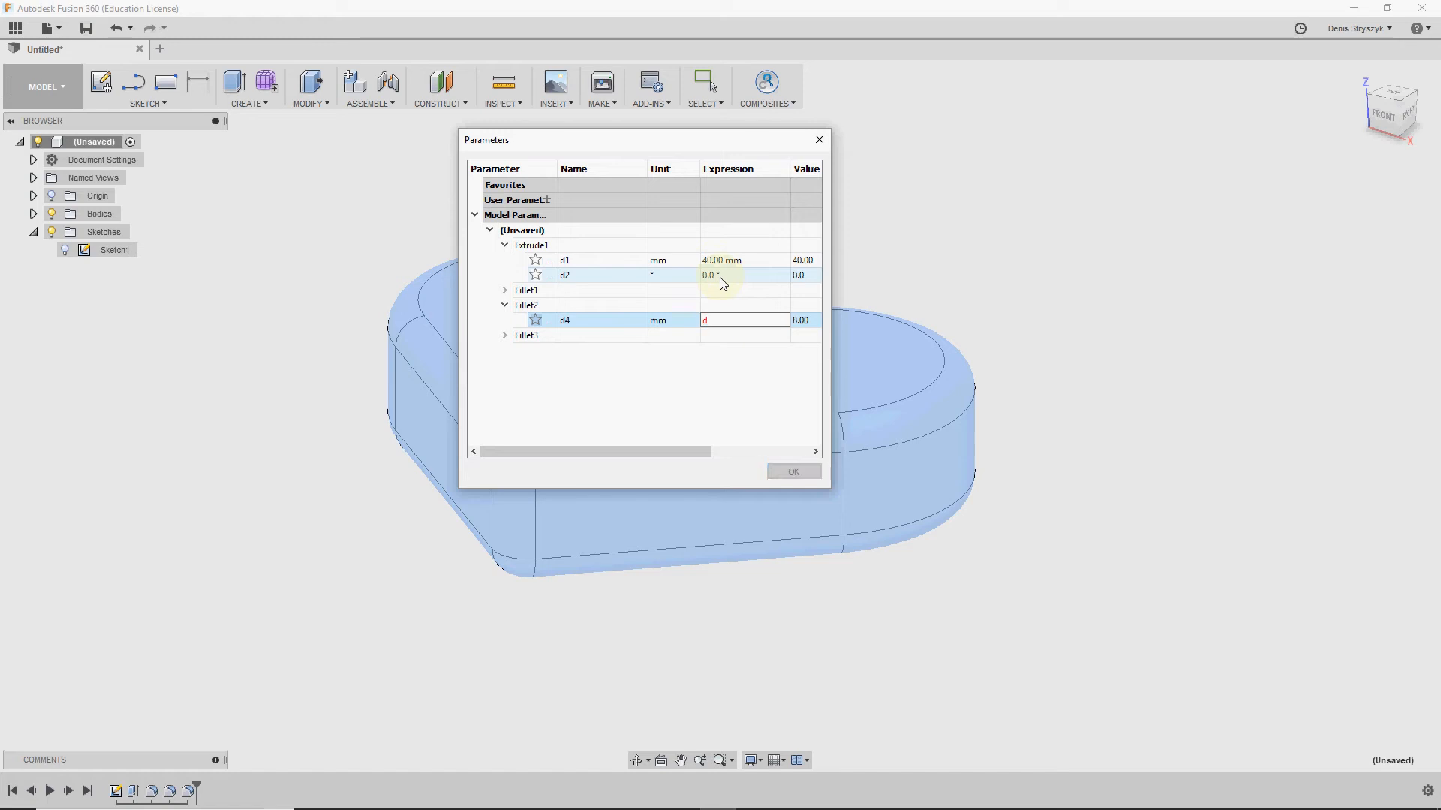
click(574, 263)
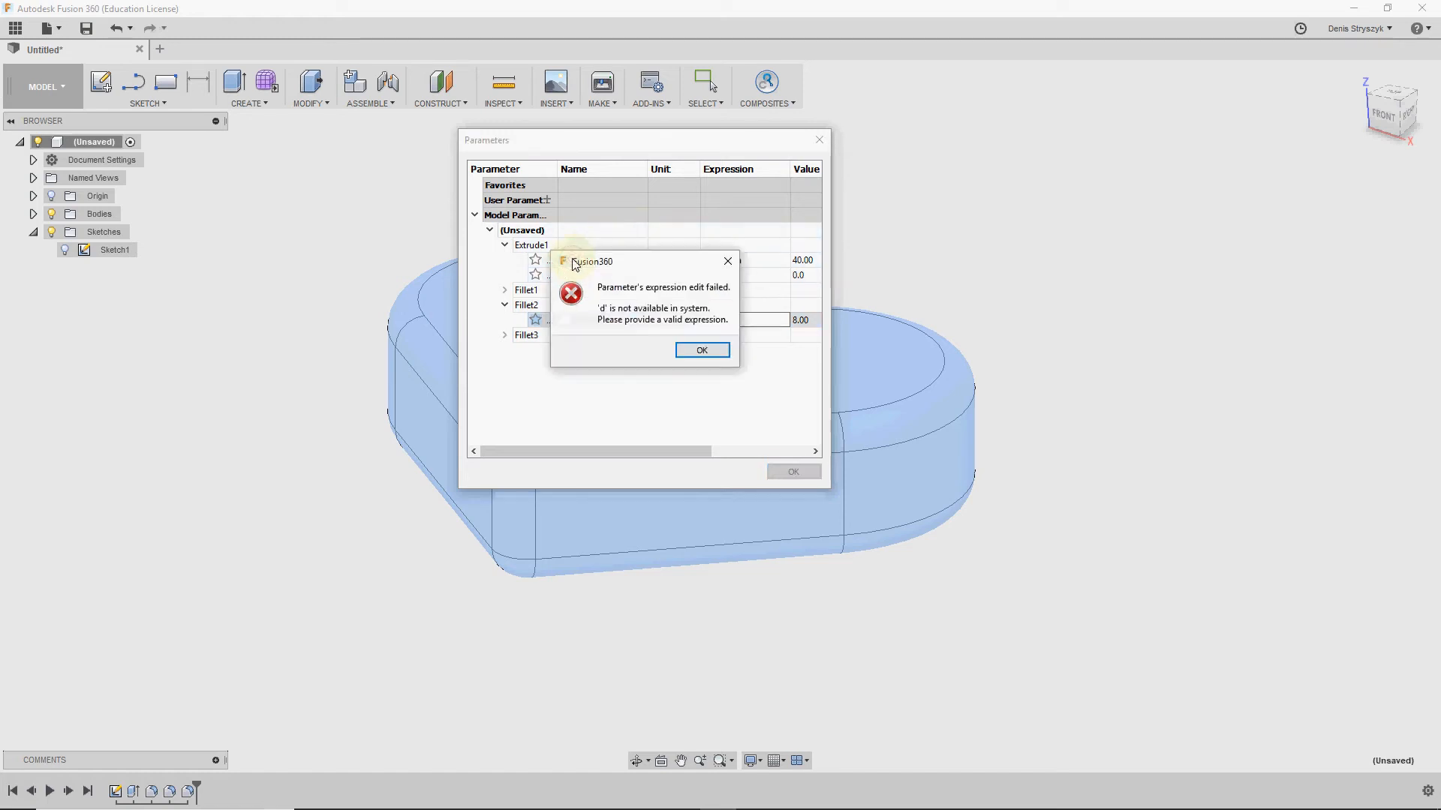
click(691, 347)
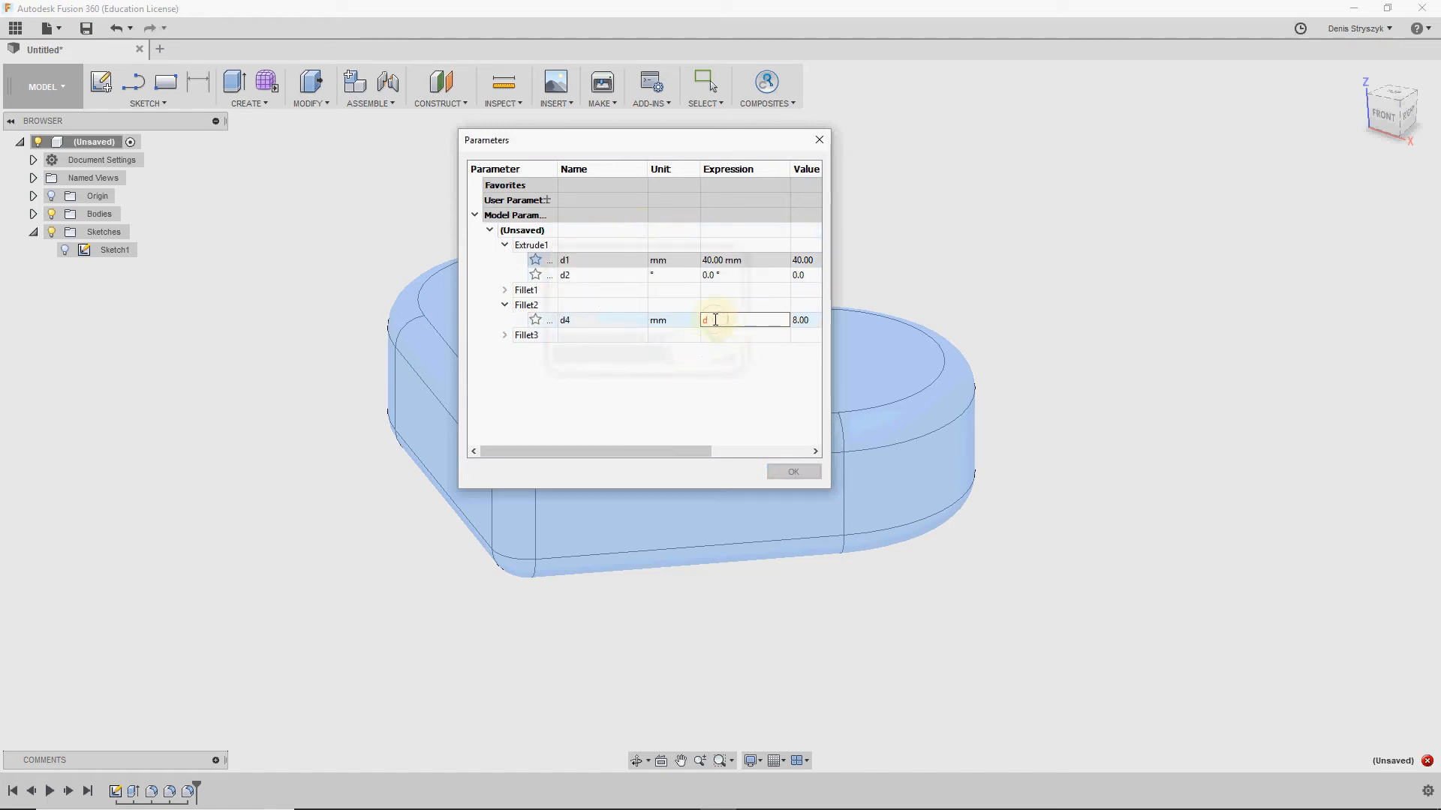
click(709, 321)
text(1)
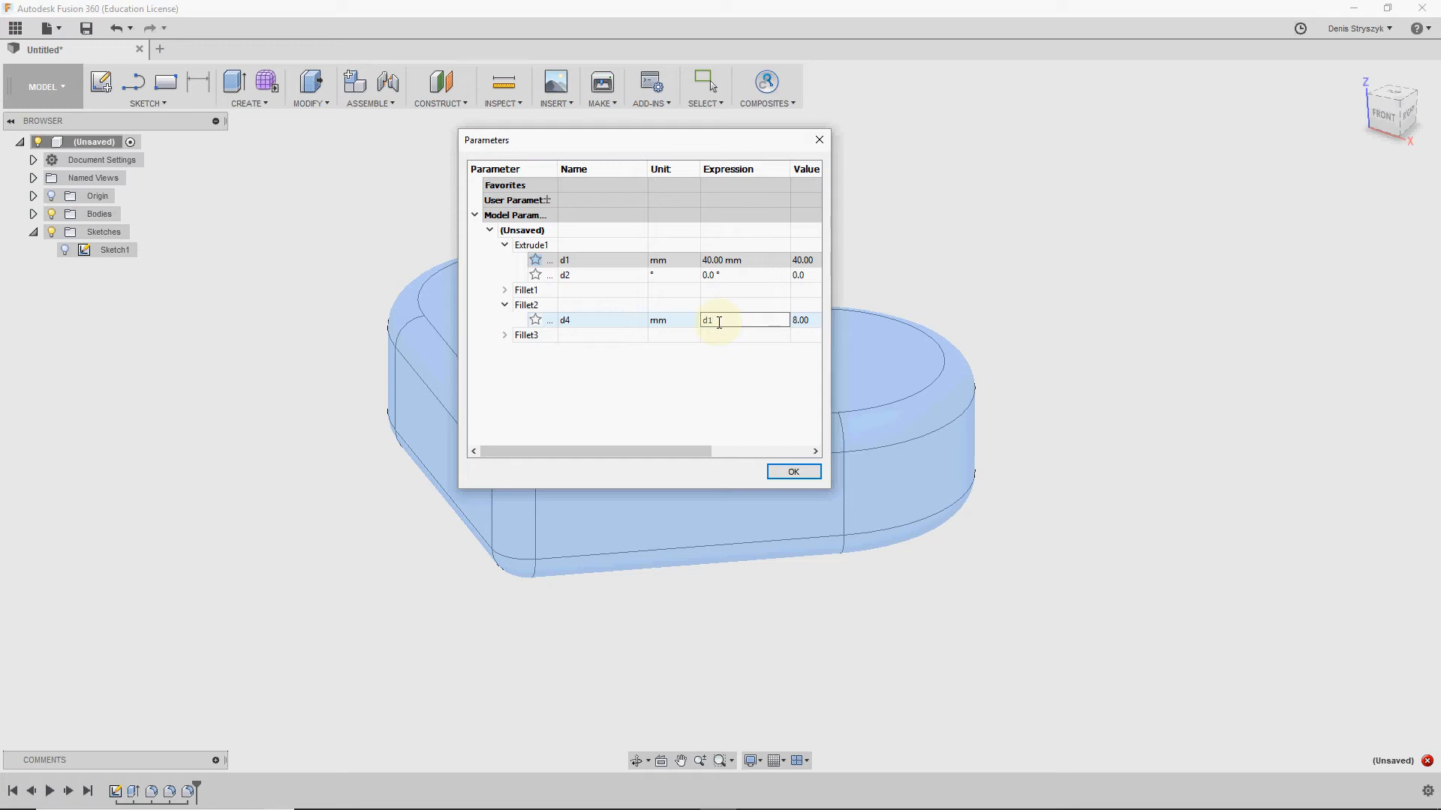
text(/2)
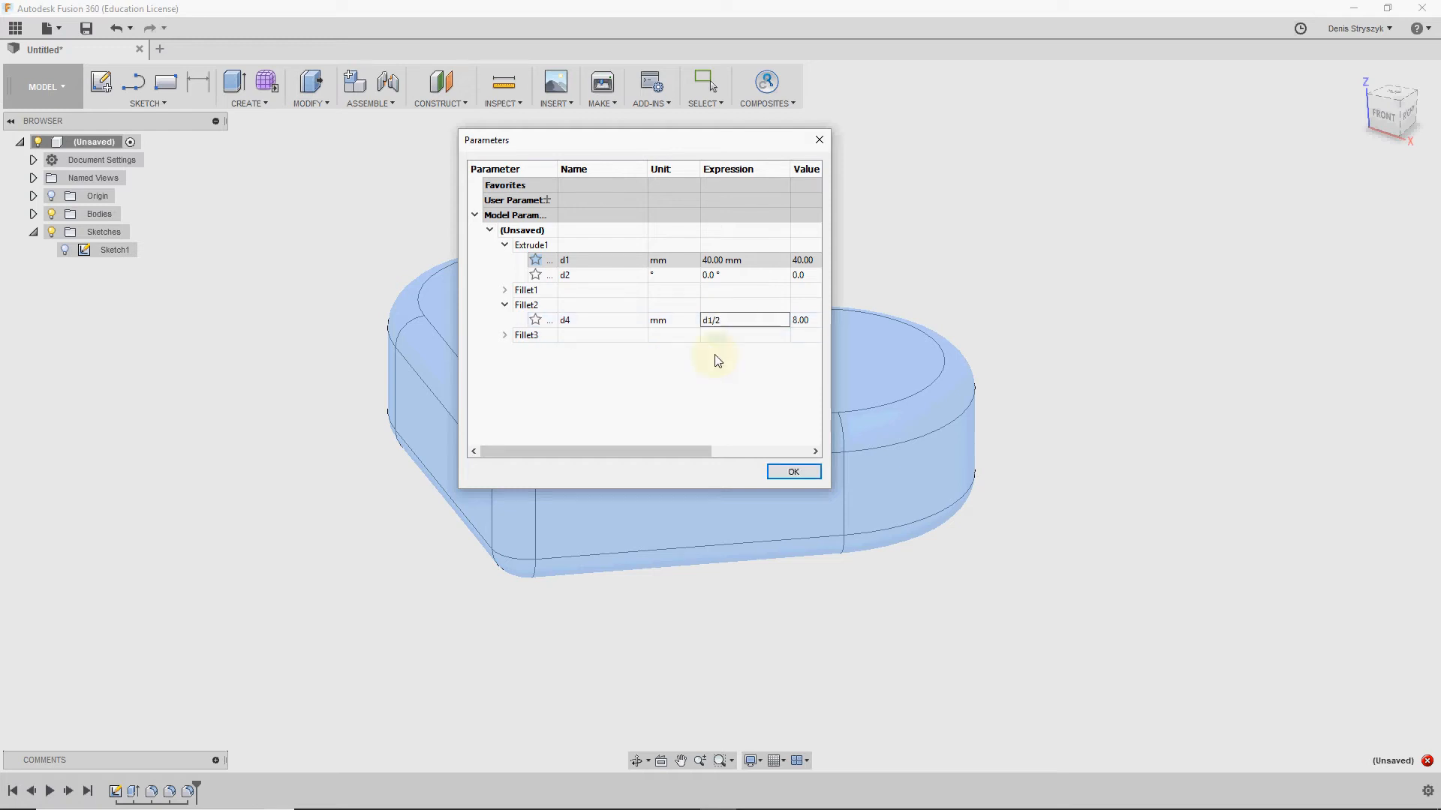
click(788, 474)
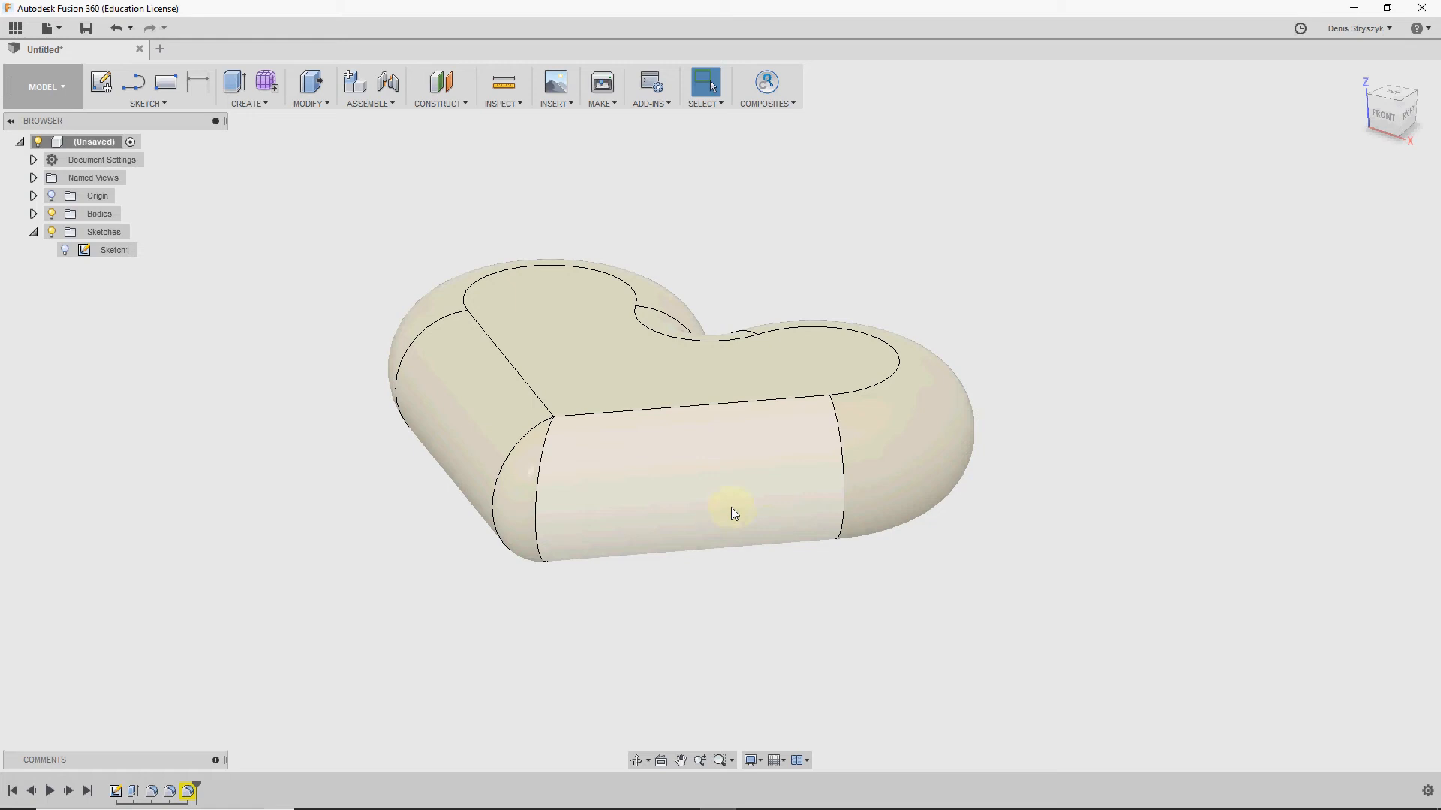
Step: Edit the fillet at the heart's pointed tip and reapply it with its existing edge and radius
mouse_move(734, 514)
shift+middle_down()
mouse_move(743, 550)
mouse_move(720, 583)
mouse_move(763, 564)
mouse_move(733, 540)
shift+middle_up()
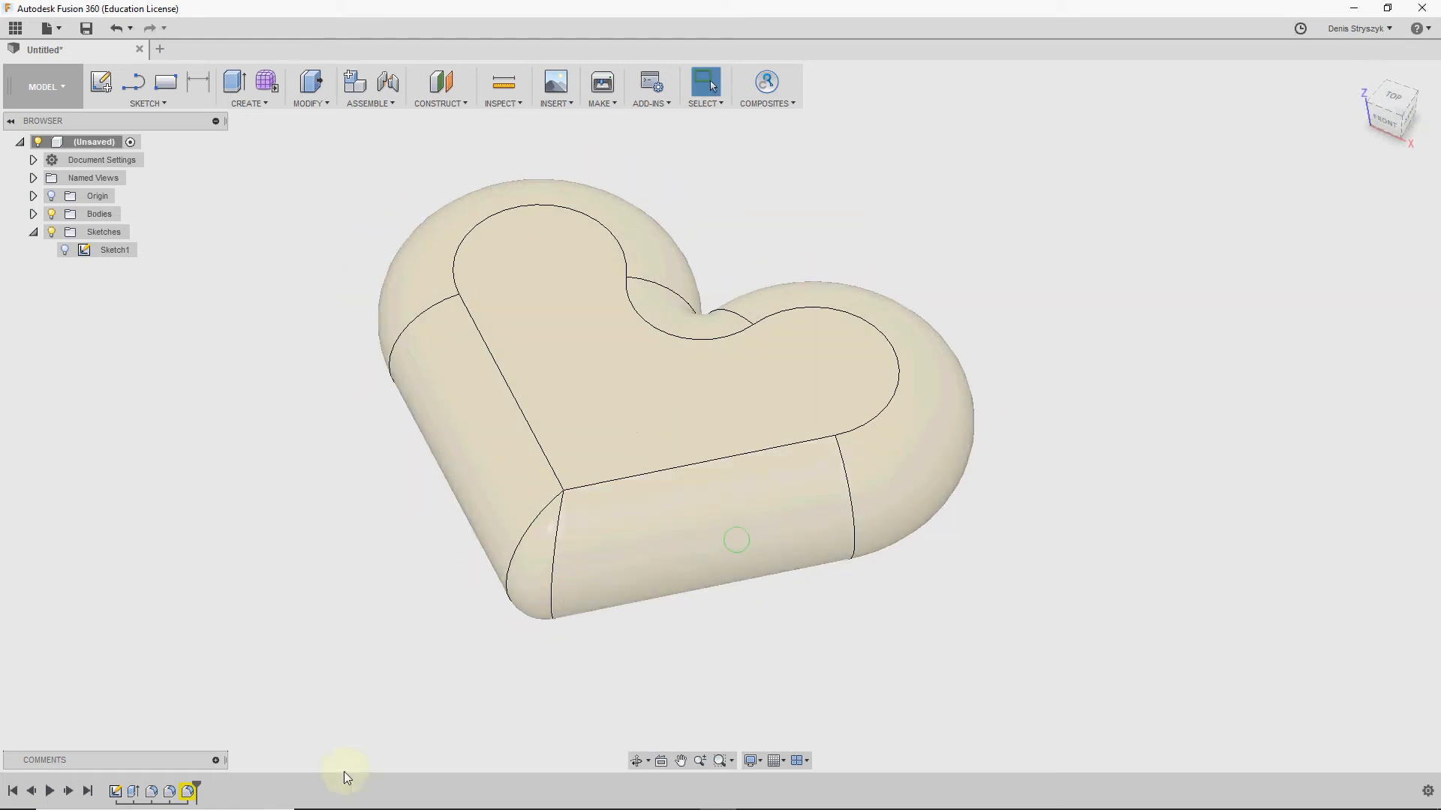
right_click(189, 797)
click(300, 637)
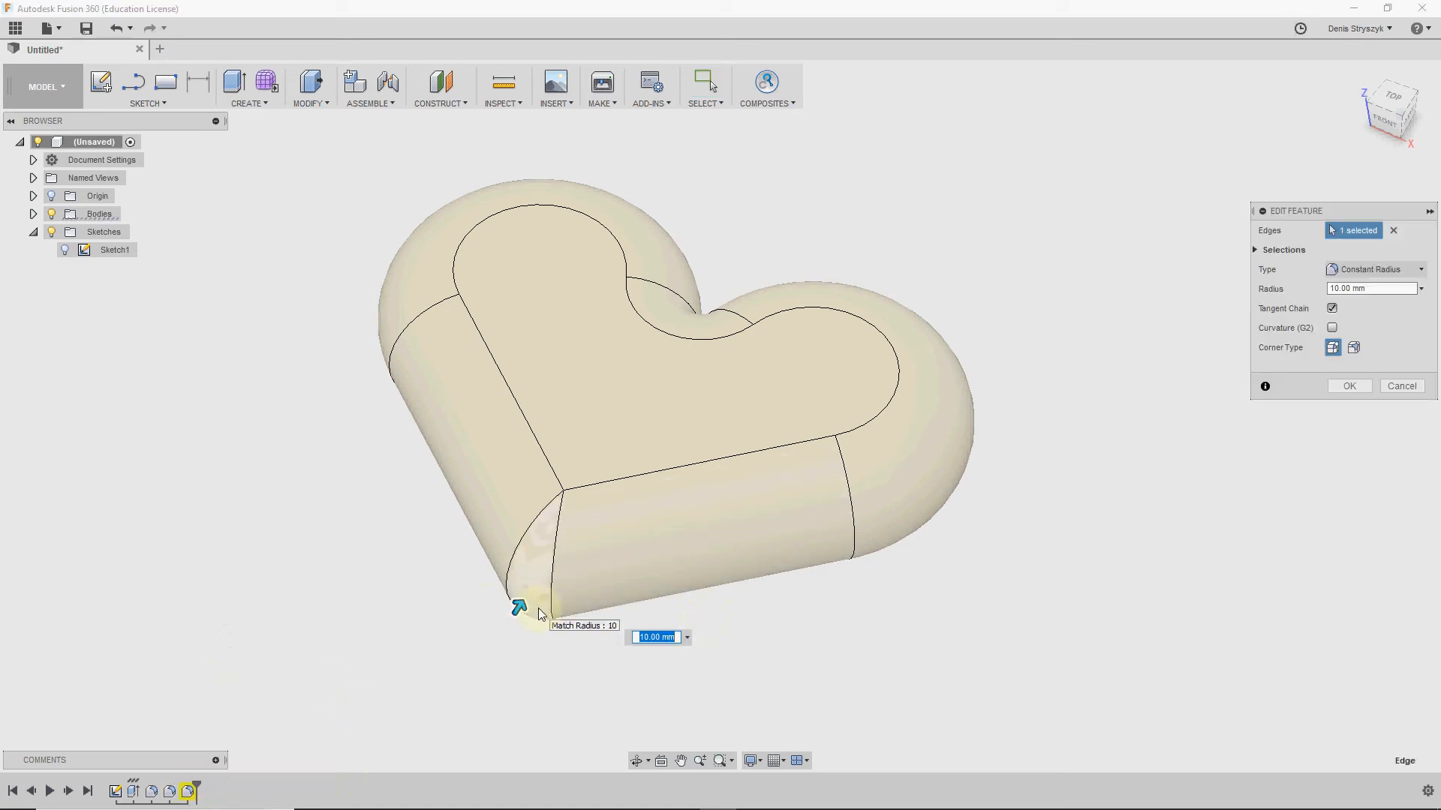
click(1359, 392)
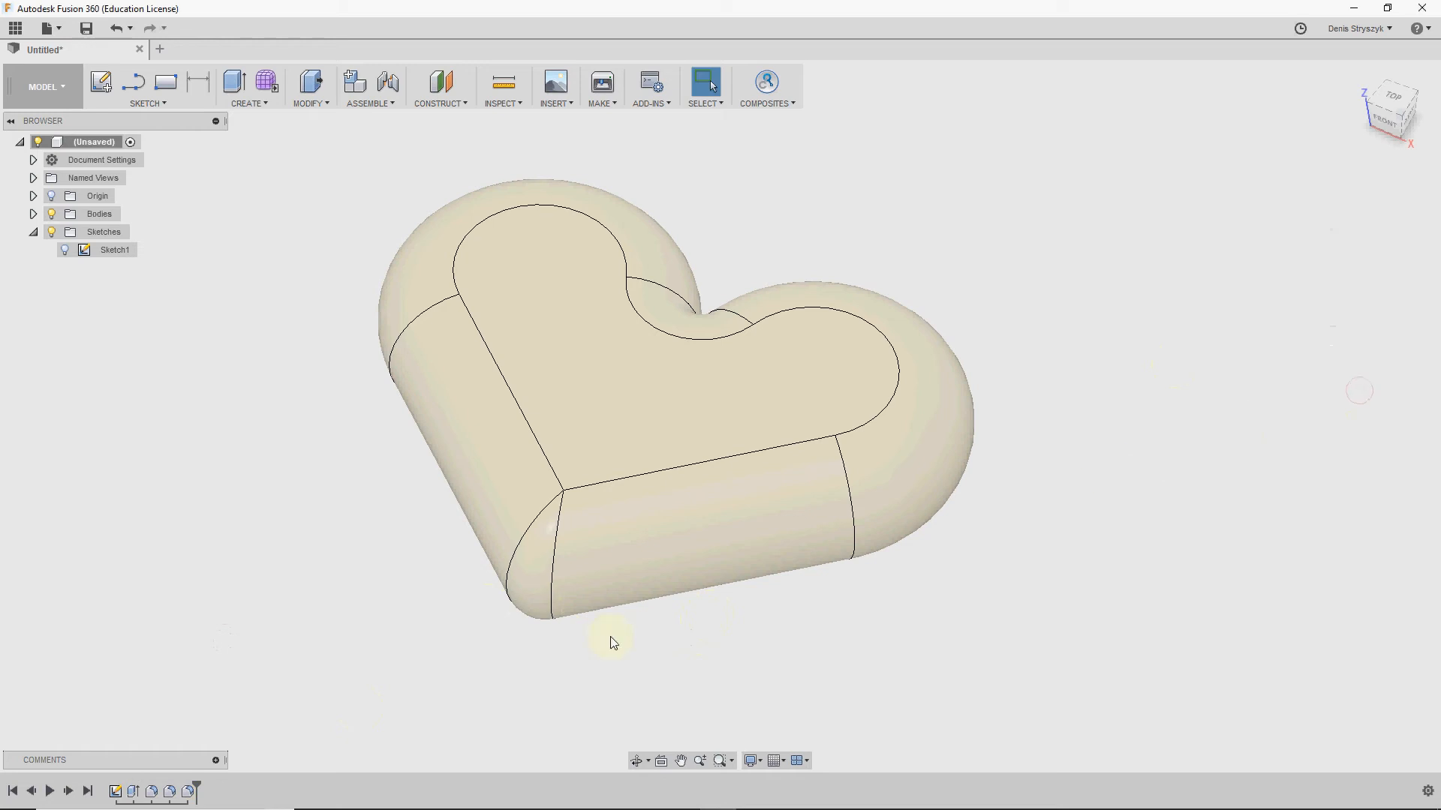
Step: Edit the outline fillet and set its radius to the expression d1 / 2 - 2 mm
right_click(171, 792)
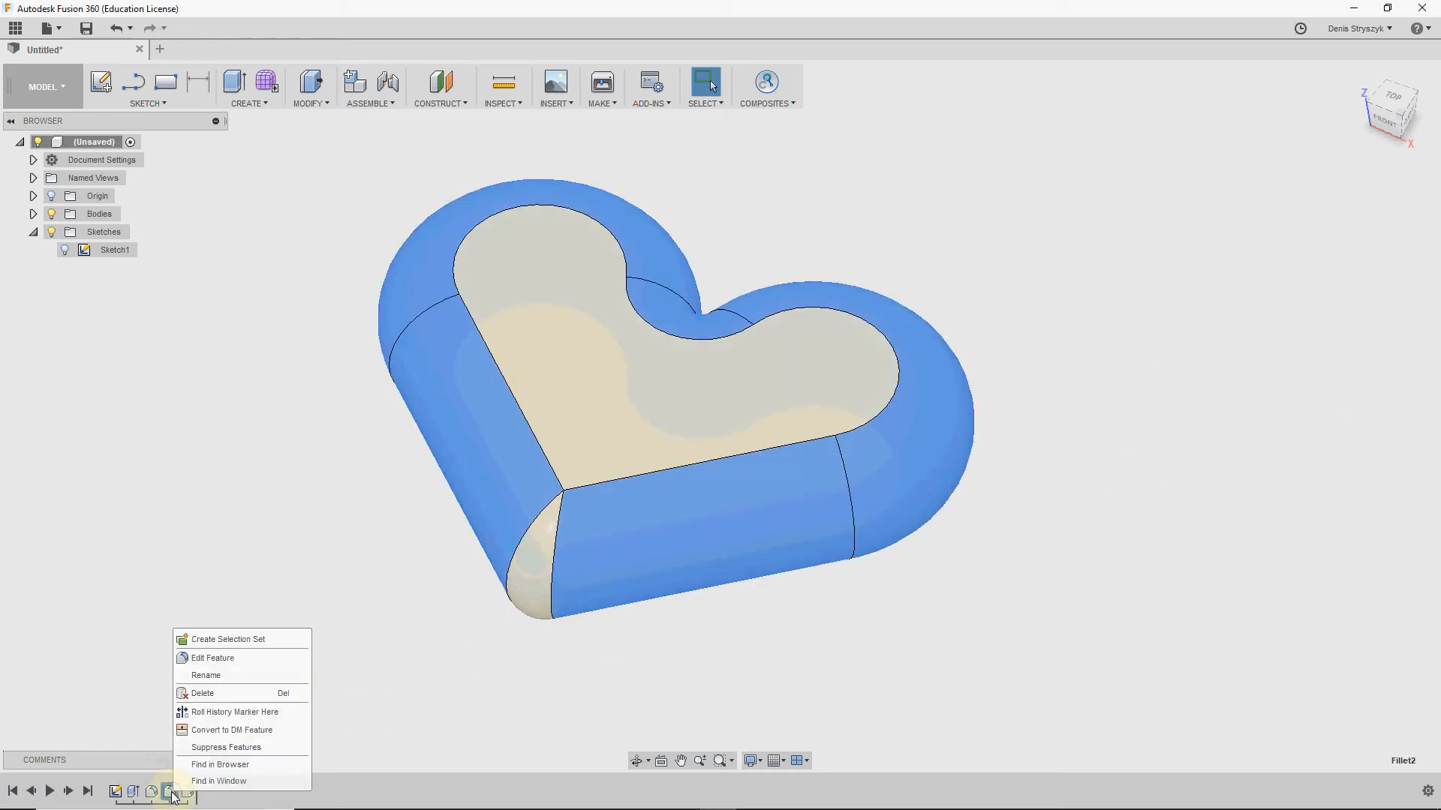
click(201, 655)
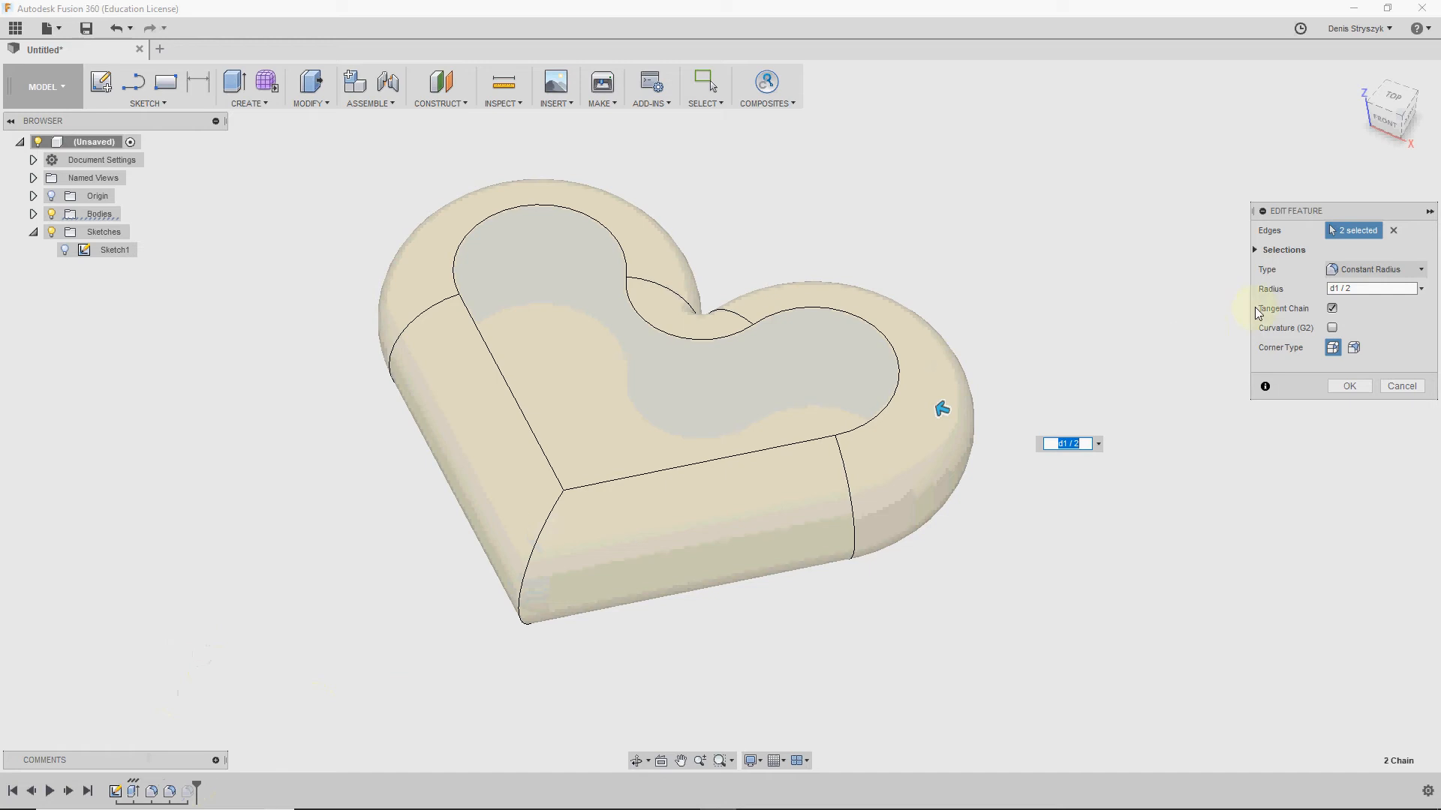
click(1353, 288)
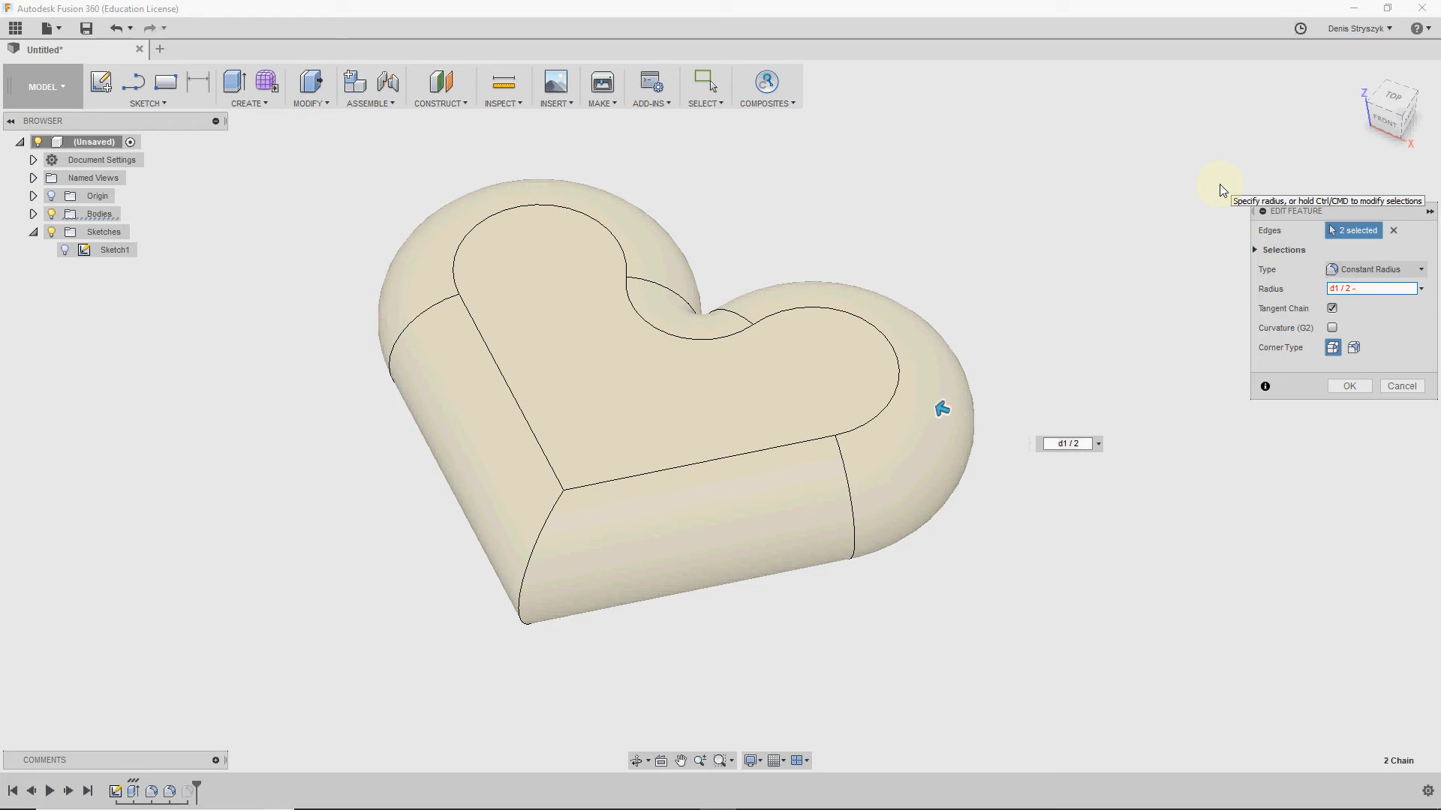
text(2)
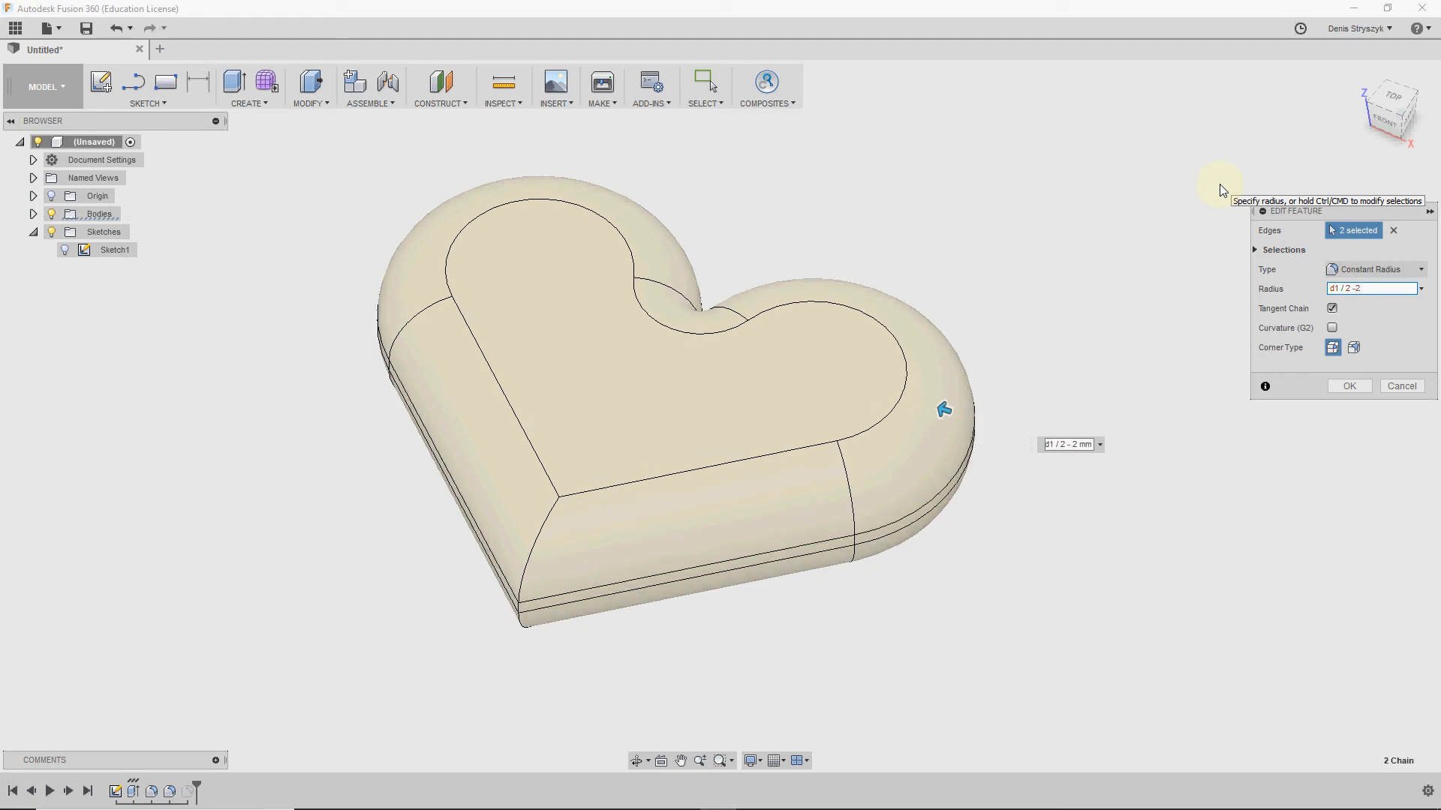
click(1348, 387)
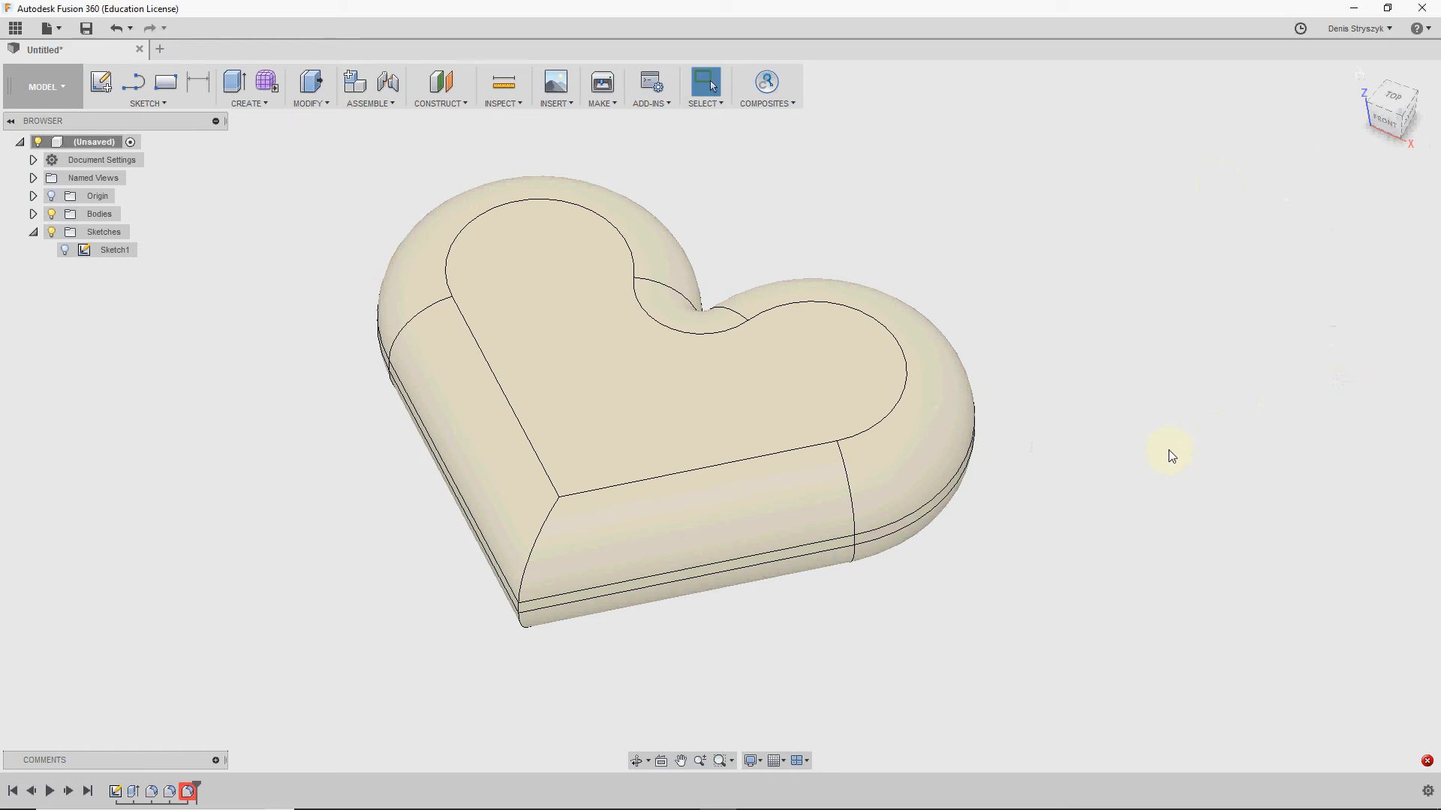
Step: Edit the fillet at the heart's pointed tip, select the curved corner edge there, and reapply the fillet
shift+middle_drag(1160, 435, 983, 398)
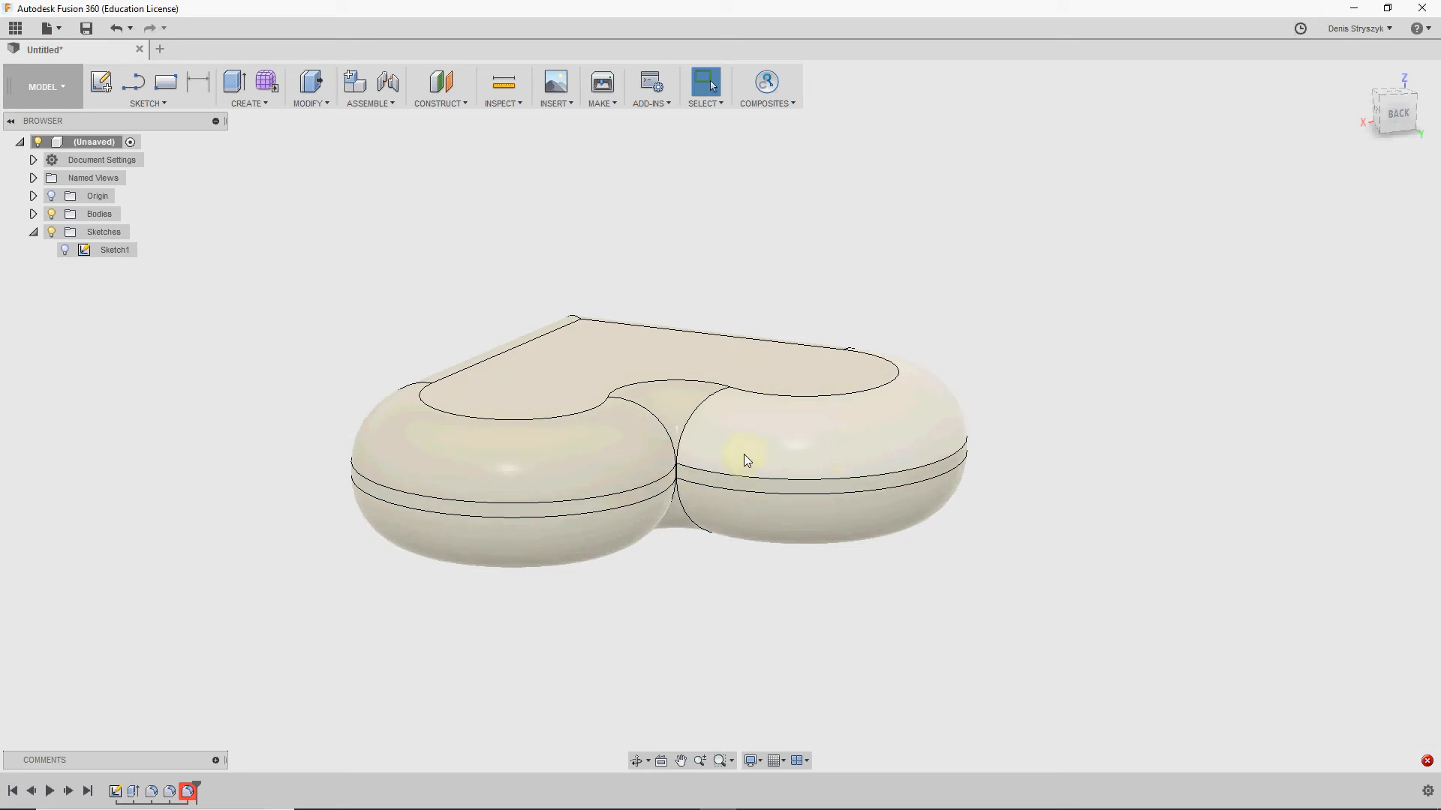
shift+middle_drag(744, 453, 901, 497)
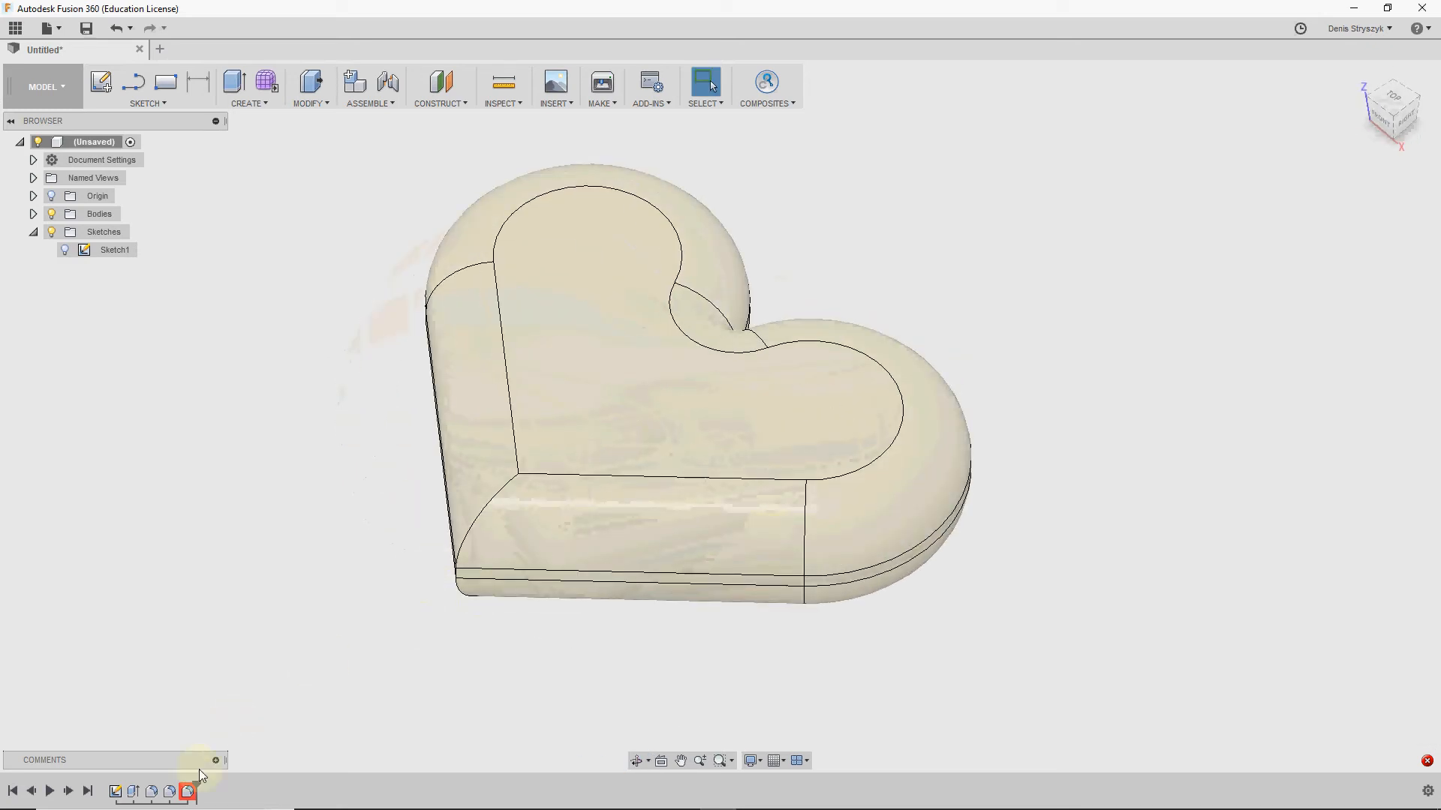
right_click(188, 793)
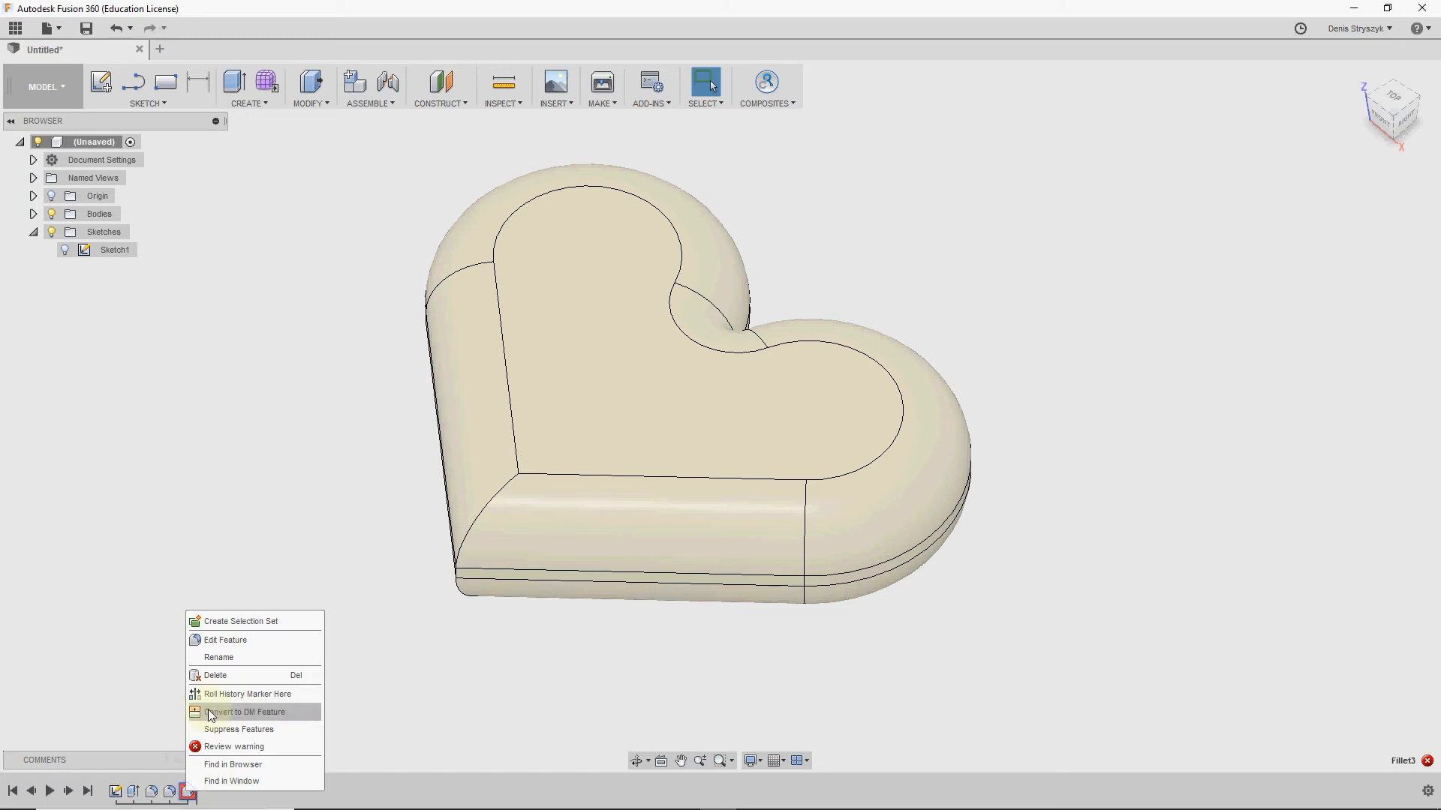
click(227, 639)
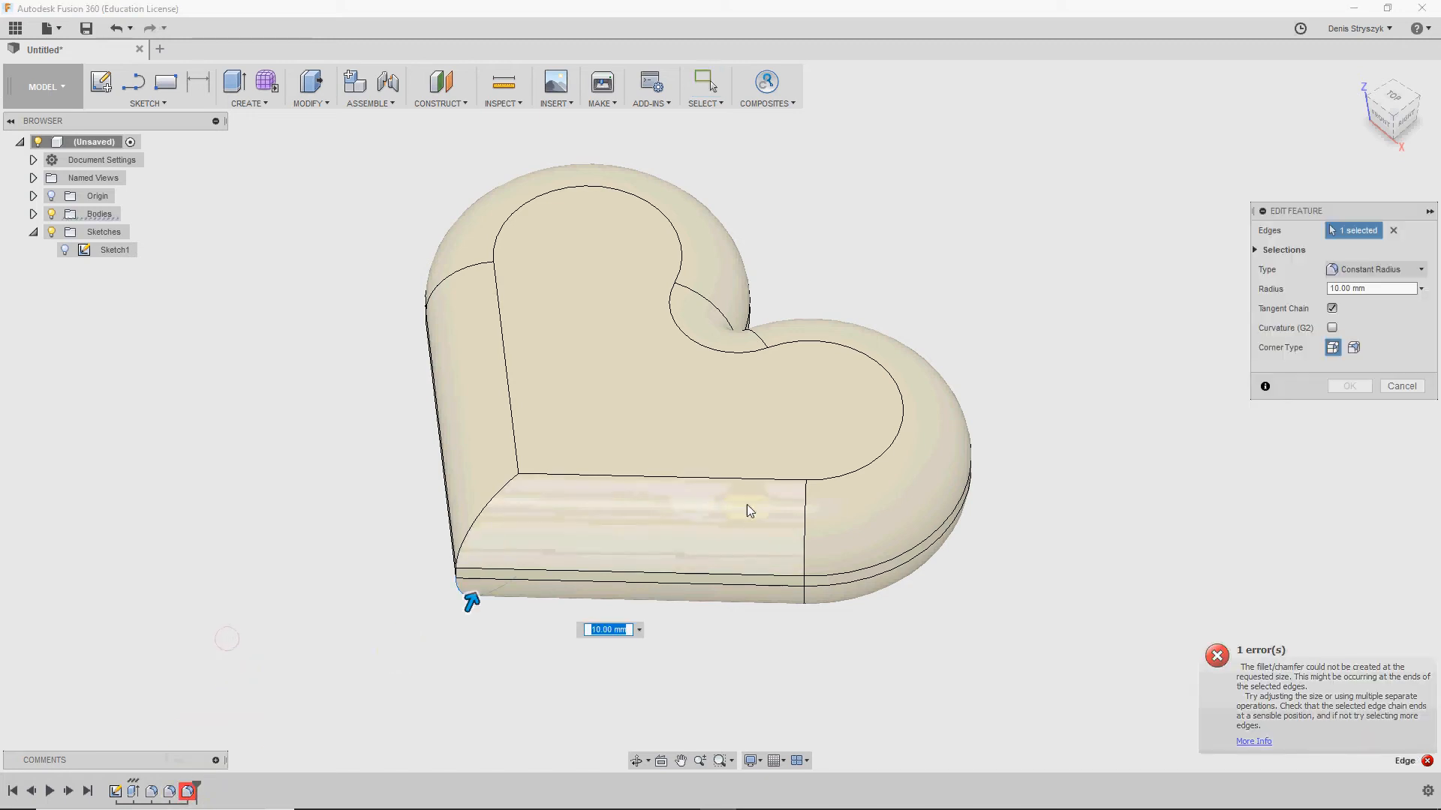
click(467, 535)
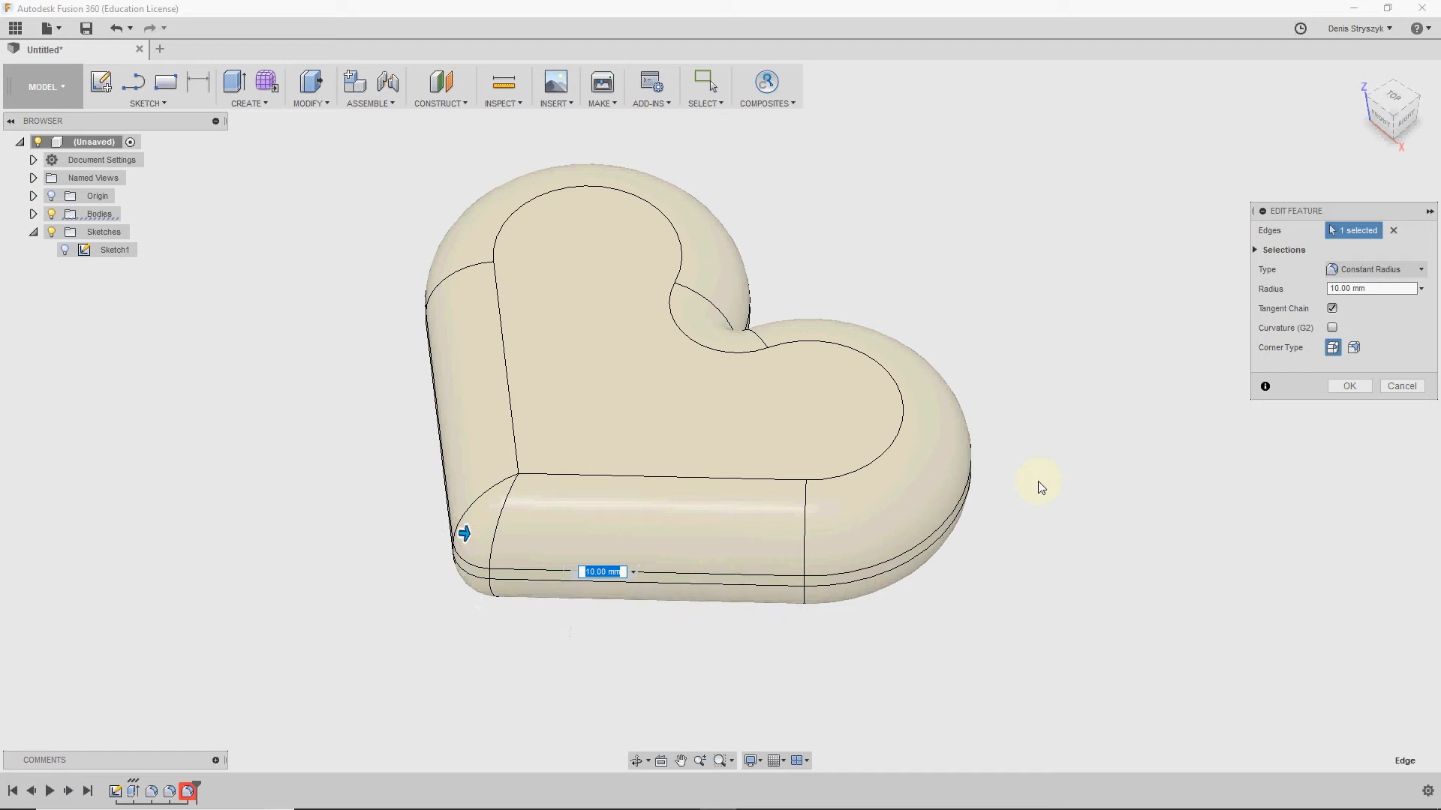
click(1349, 386)
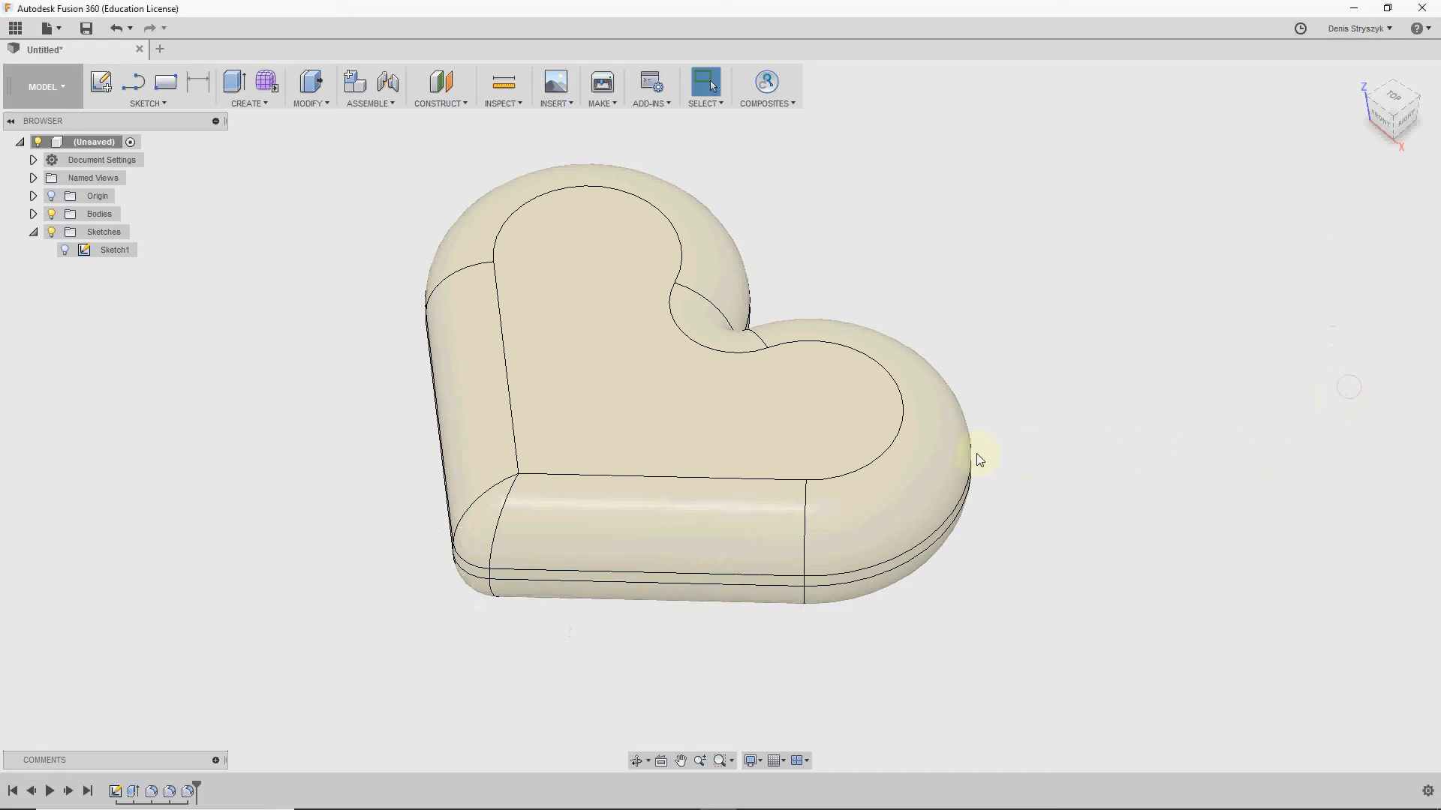
Step: Examine which geometry the sketch, the extrusion and each fillet in the design history contribute to the heart
shift+middle_drag(698, 453, 726, 492)
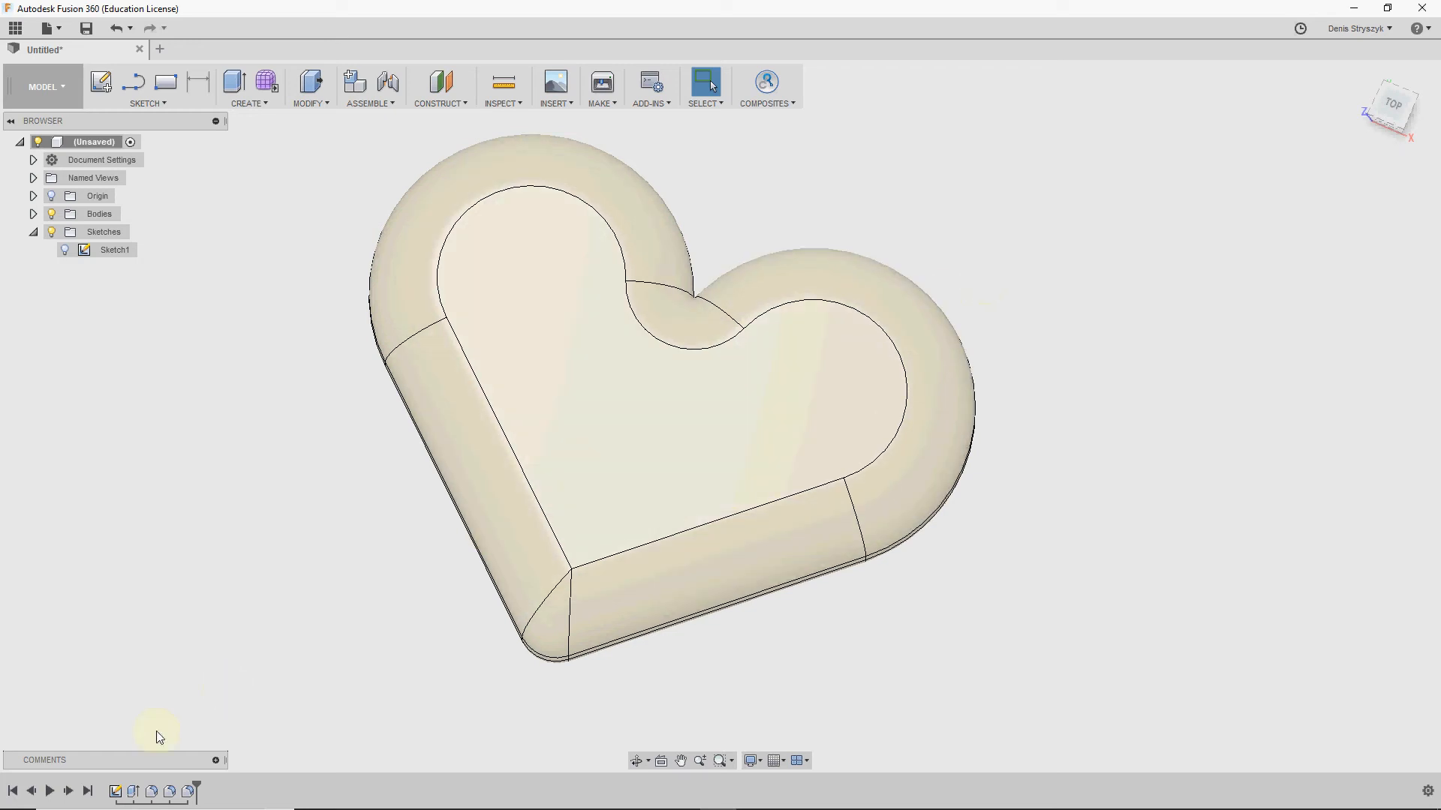
click(152, 793)
click(170, 793)
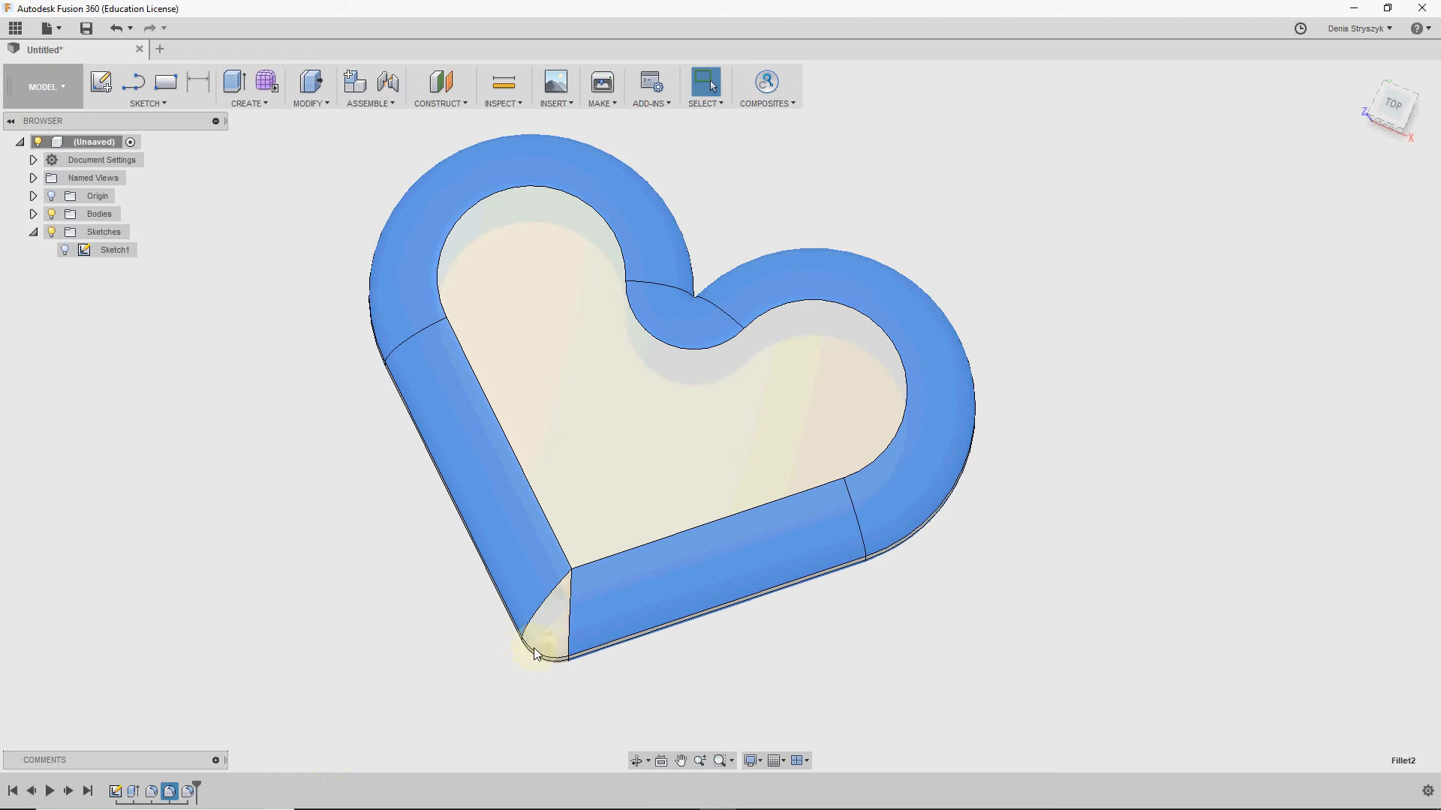
click(116, 794)
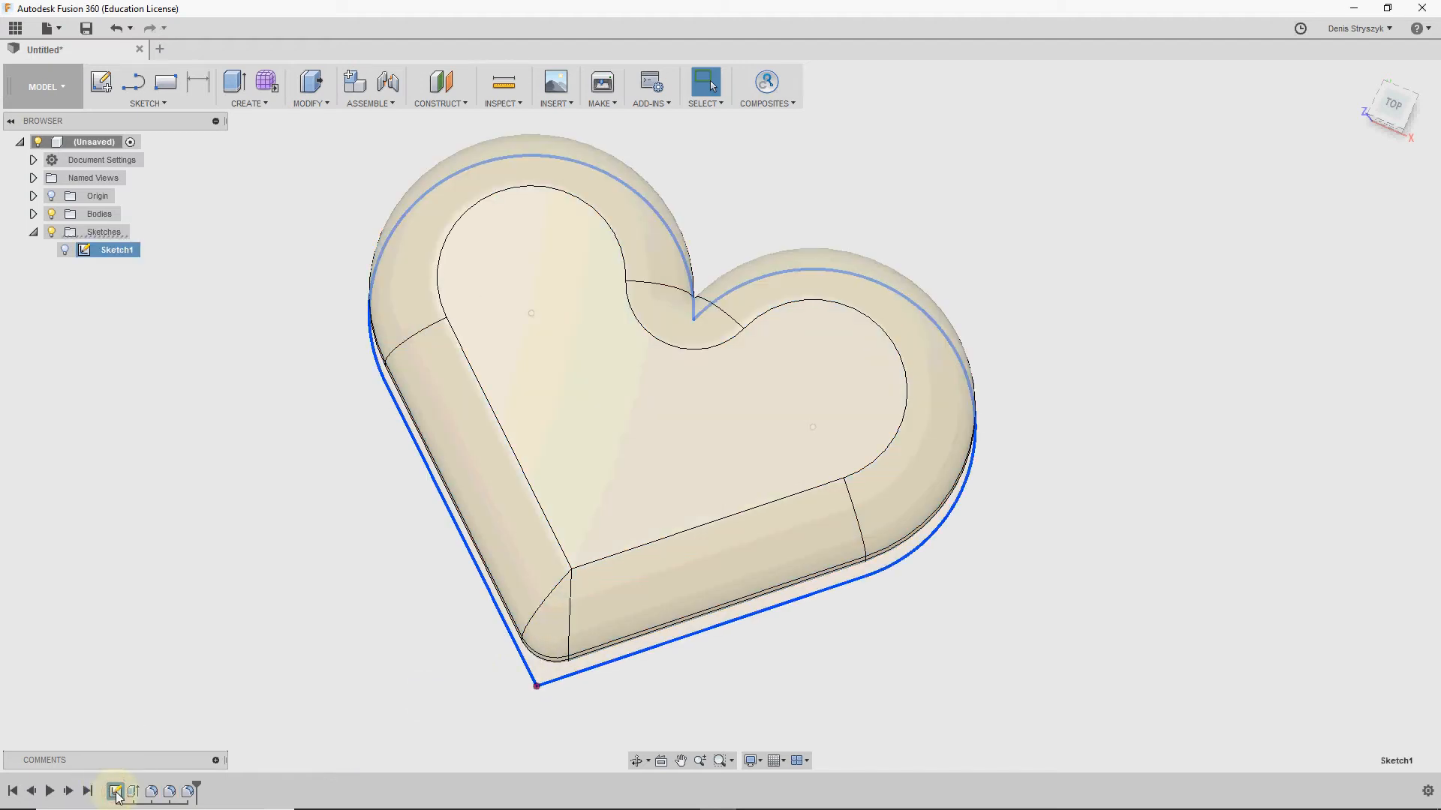
click(152, 794)
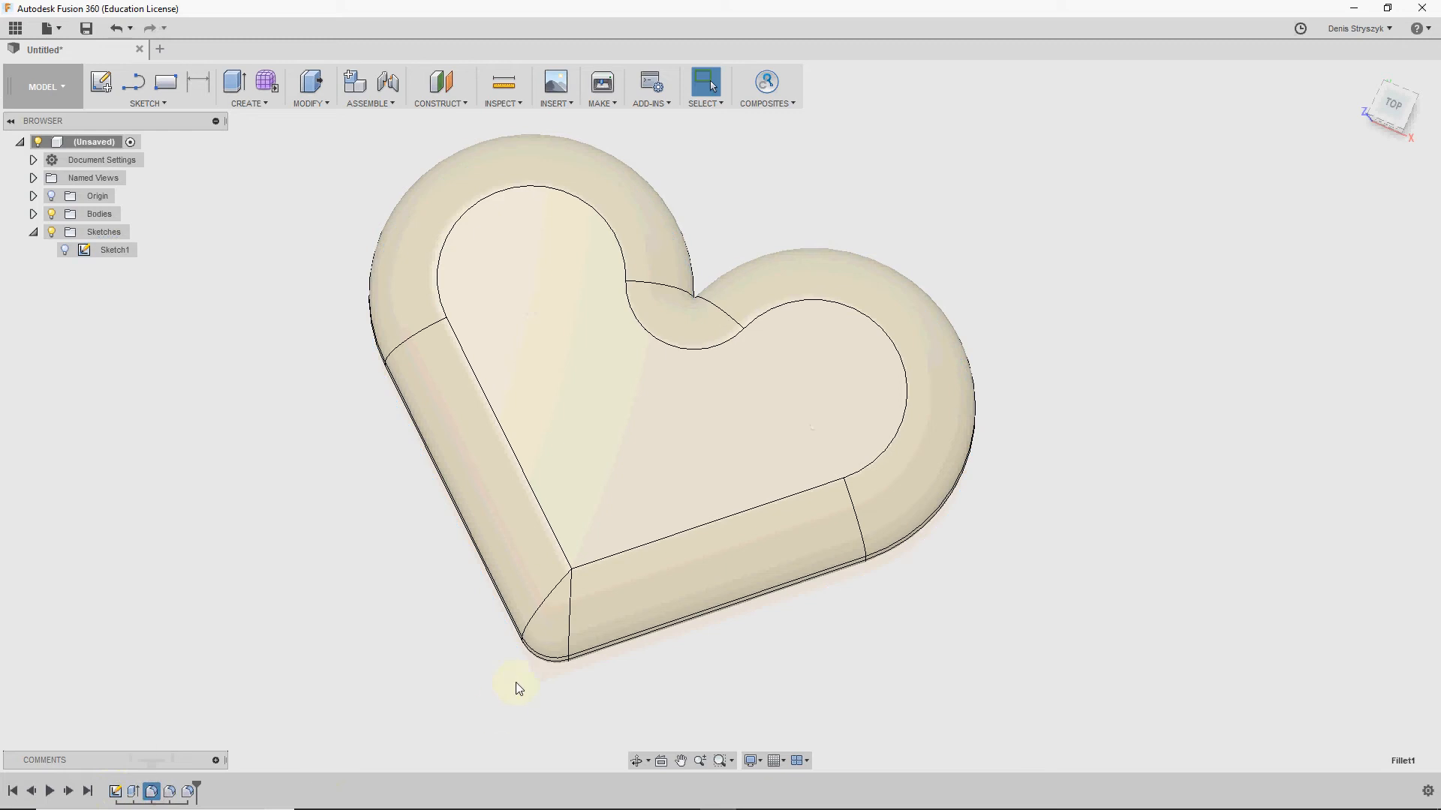
click(170, 792)
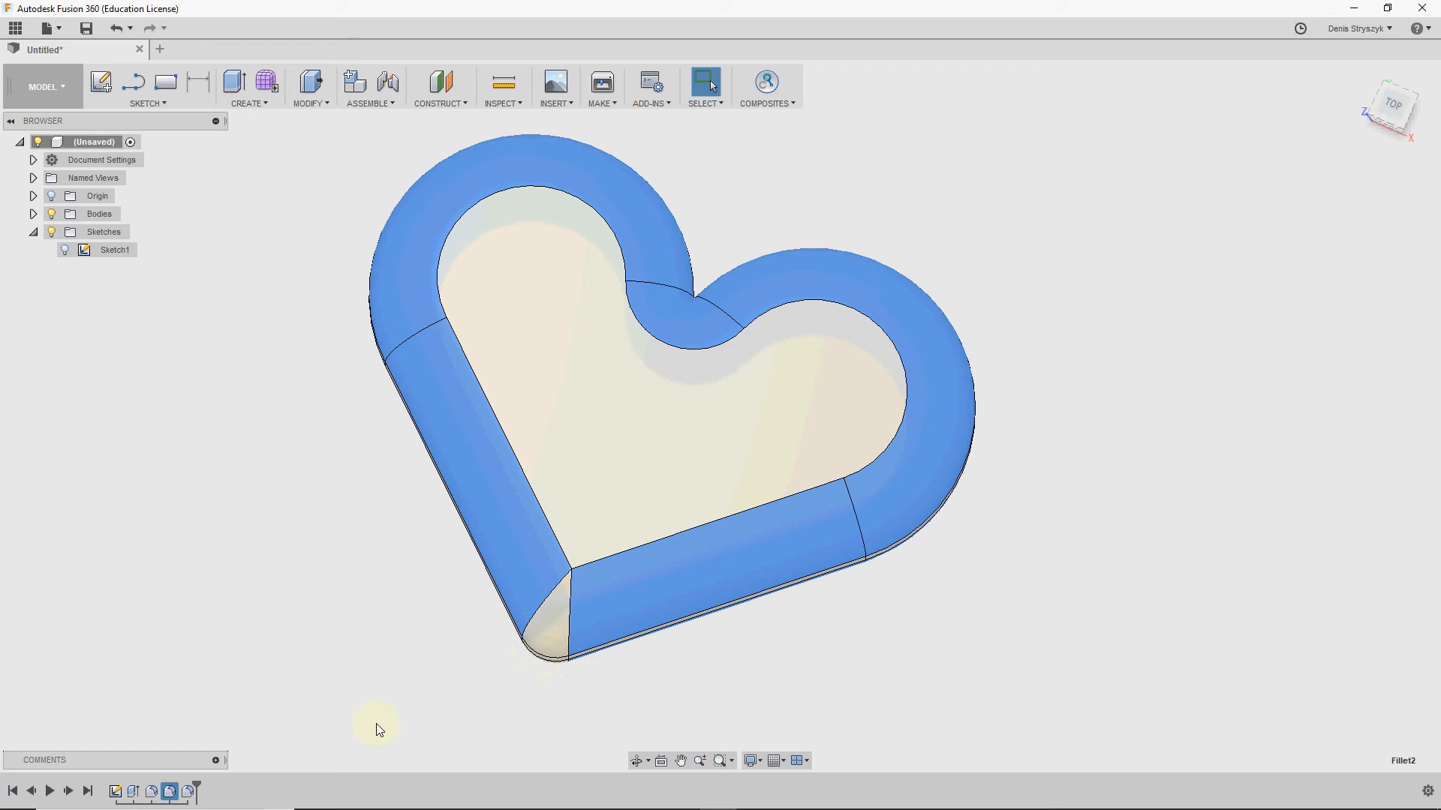
click(152, 792)
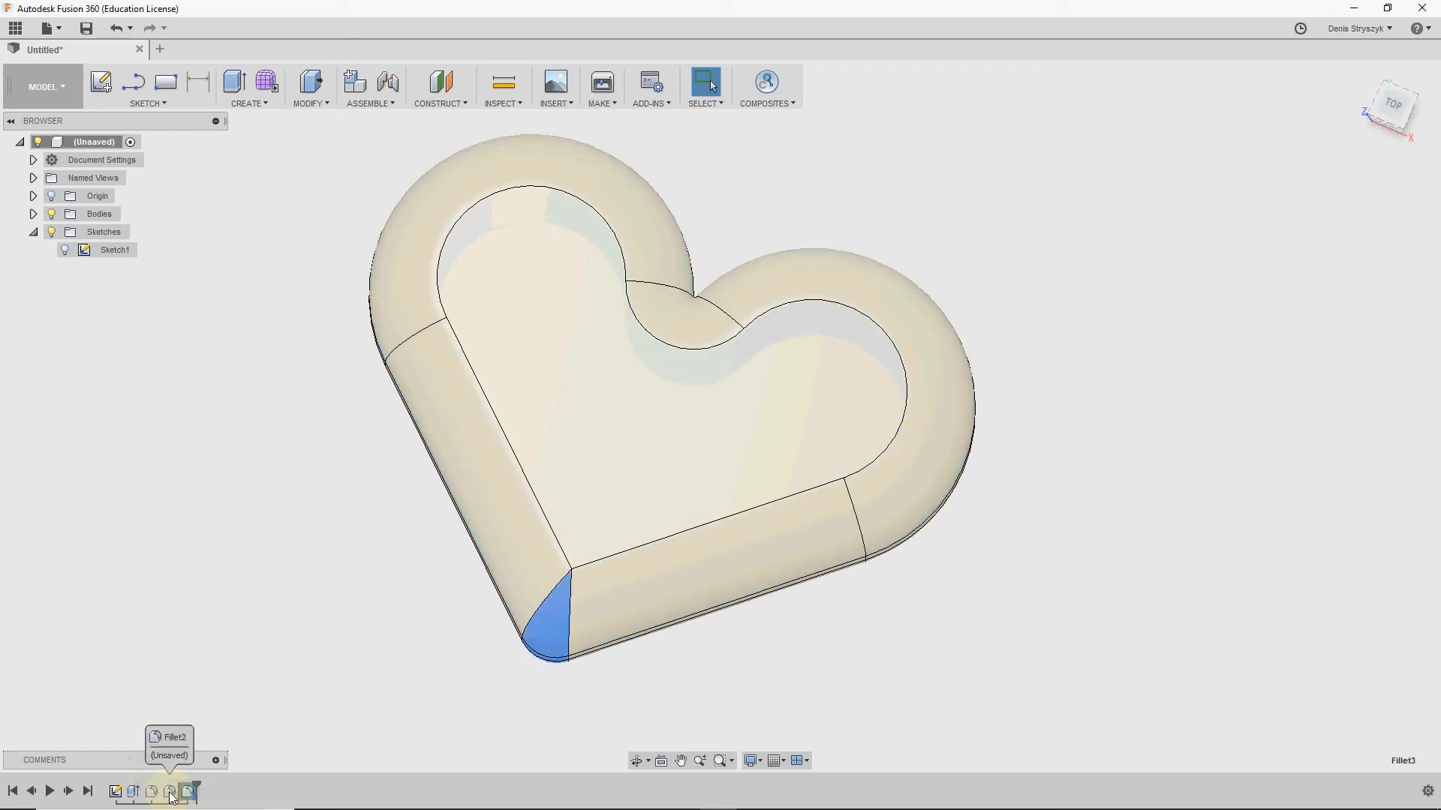
click(171, 793)
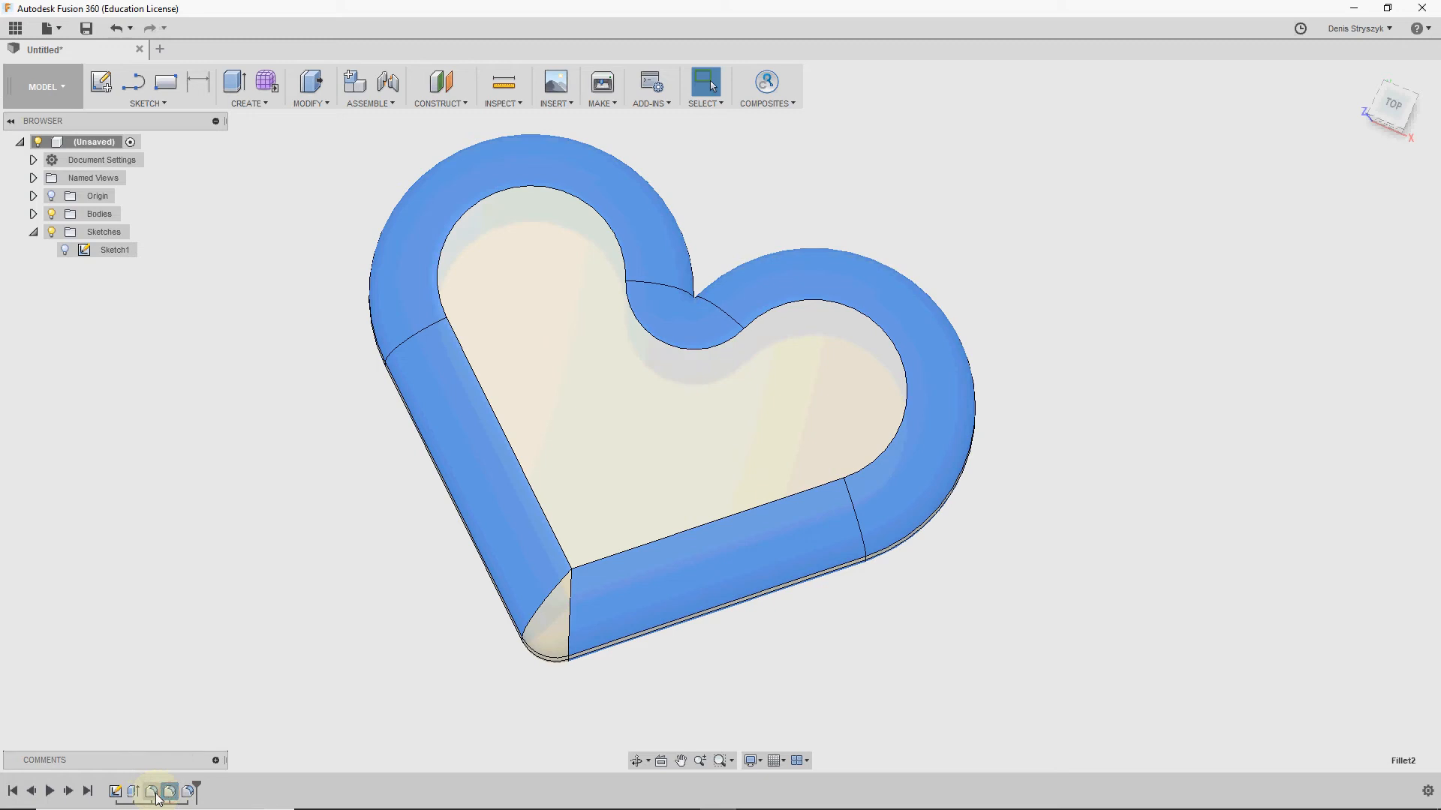
click(134, 792)
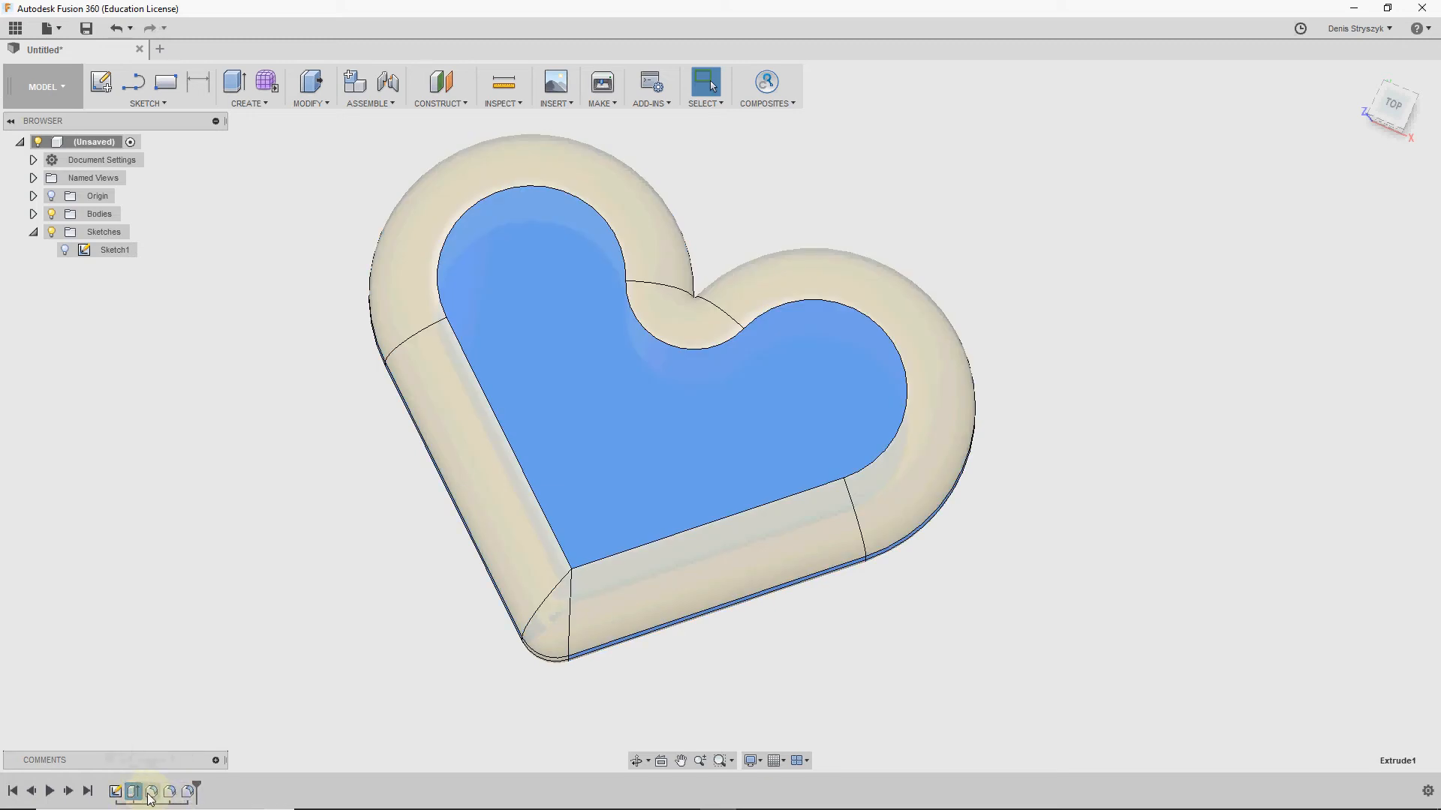
click(168, 793)
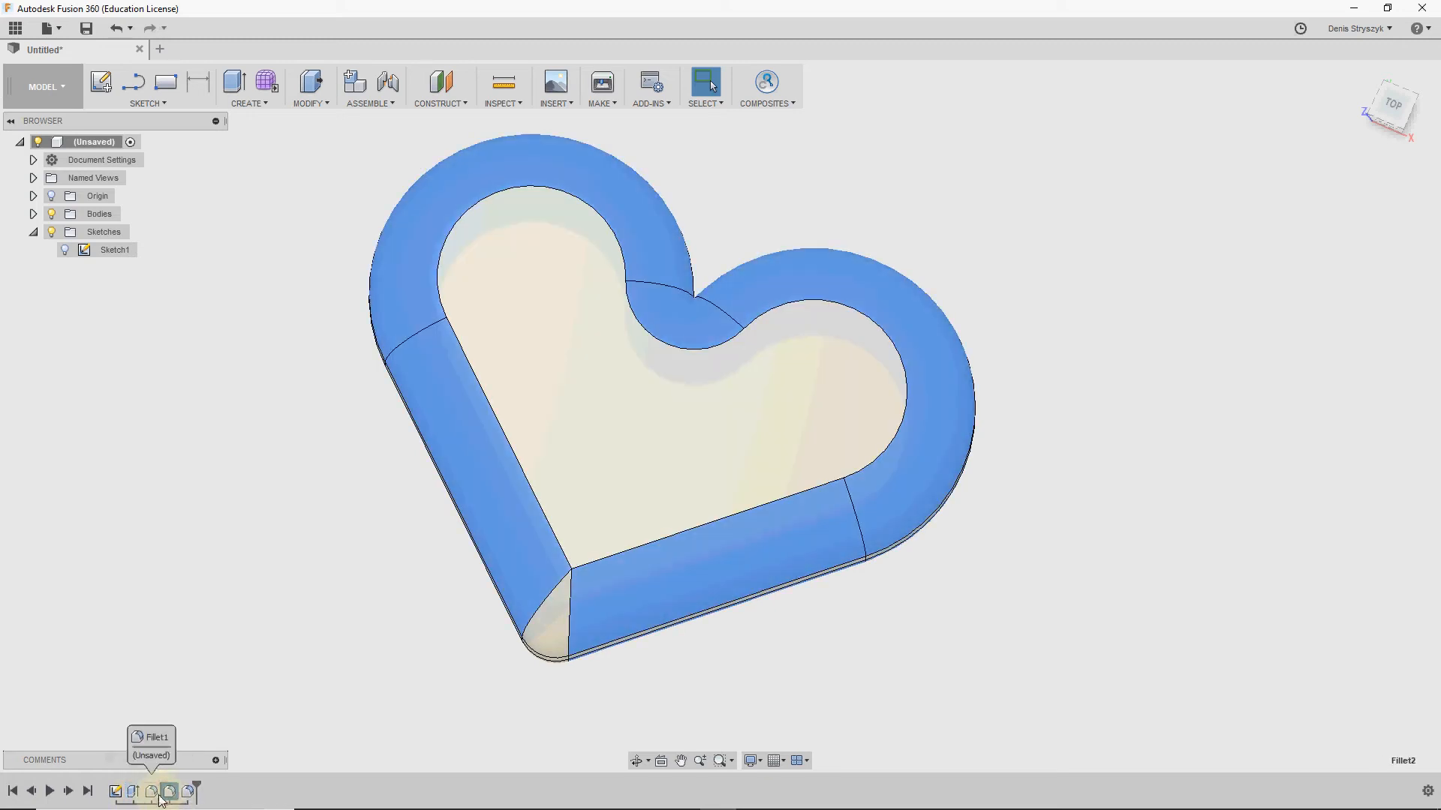
click(152, 794)
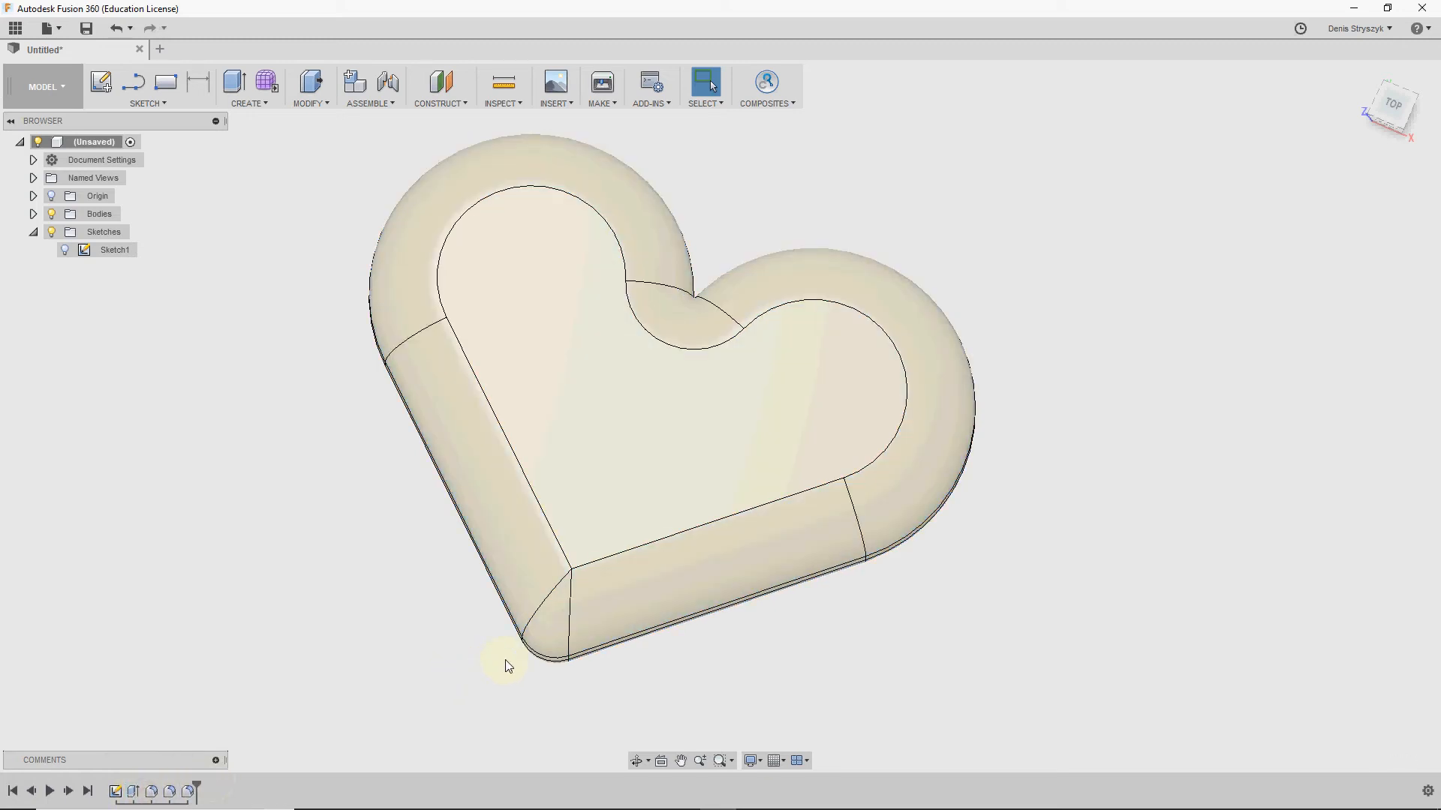
Step: Edit the outline fillet, try the radius expression d1 / 3 - 2 mm, and apply d1 / 4 - 2 mm instead
click(172, 794)
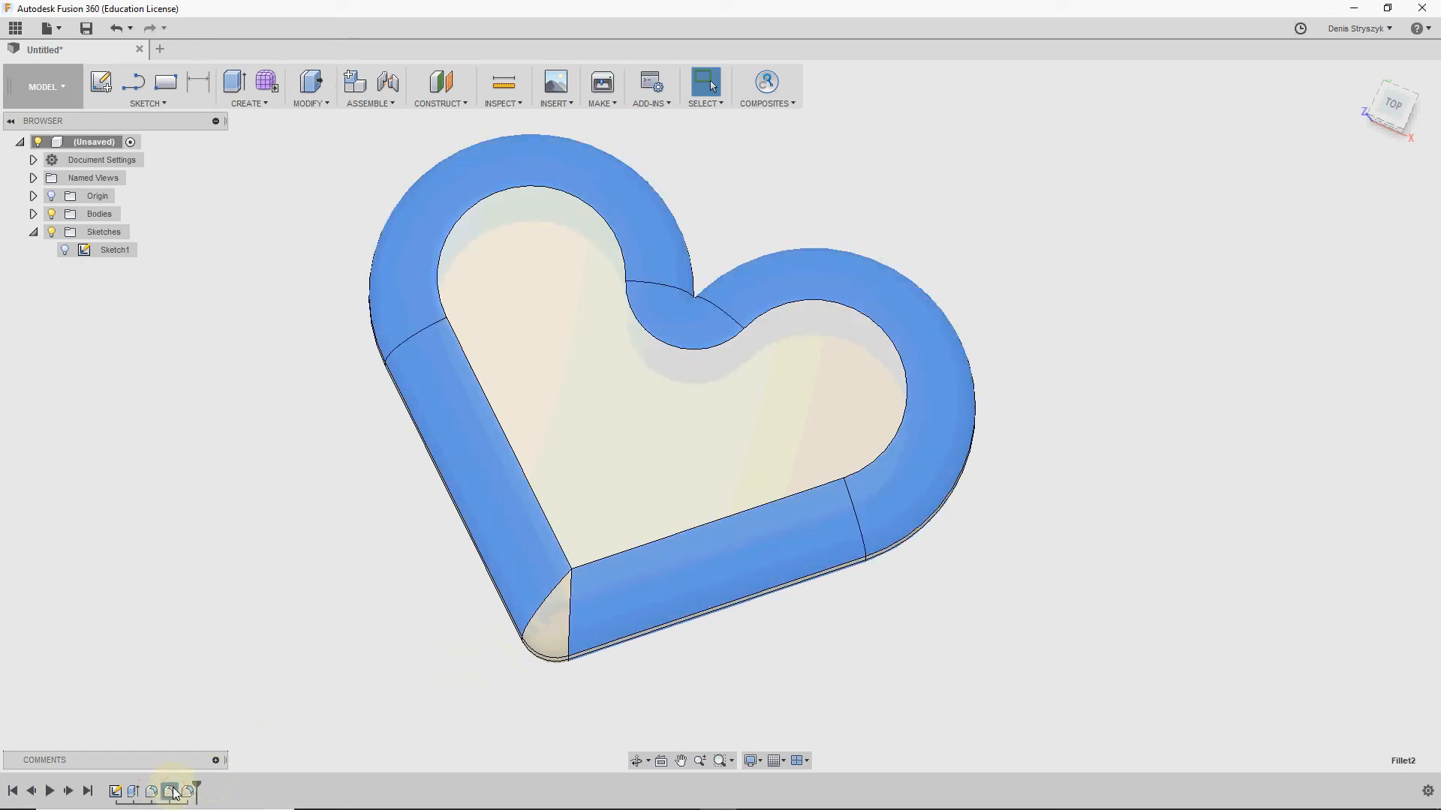
right_click(173, 795)
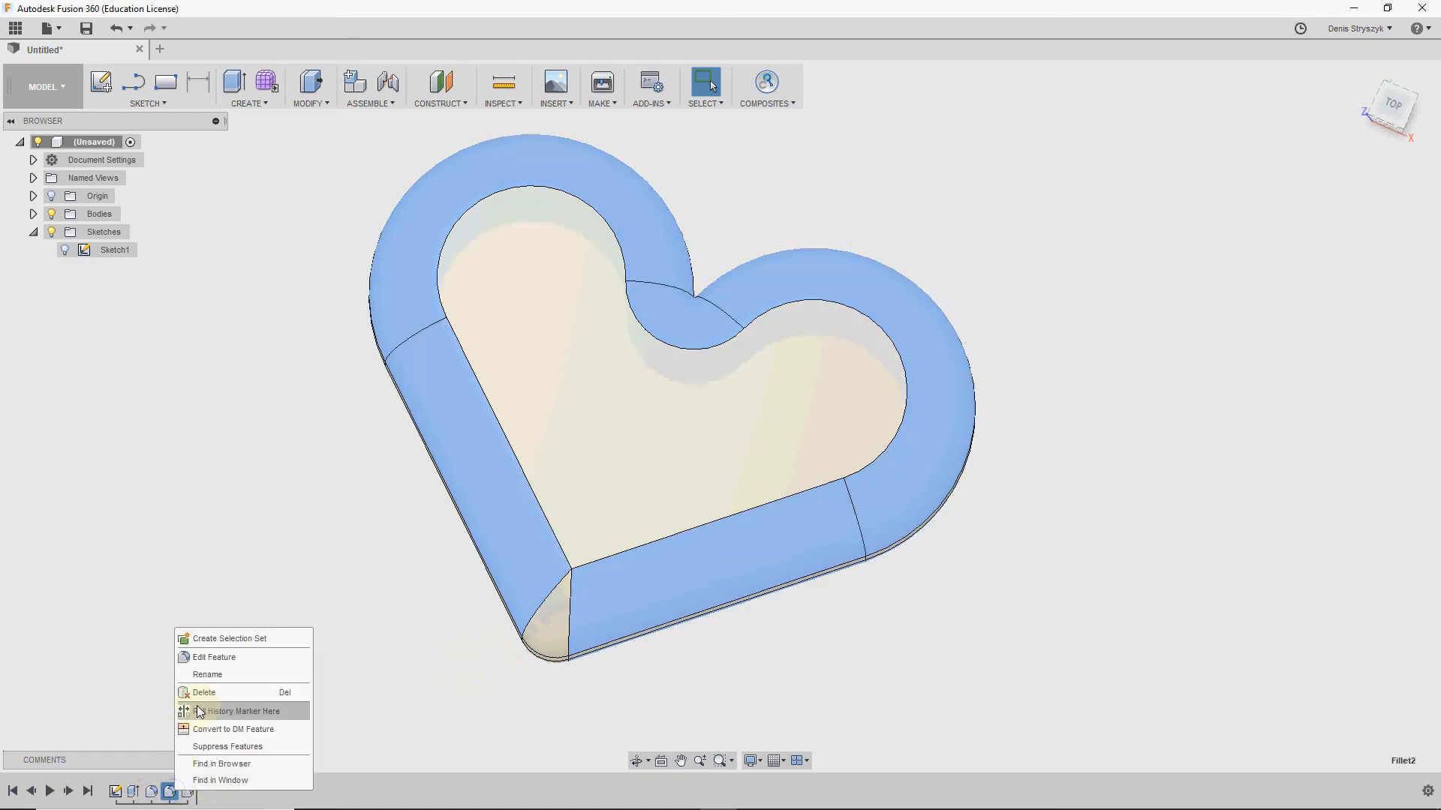
click(218, 669)
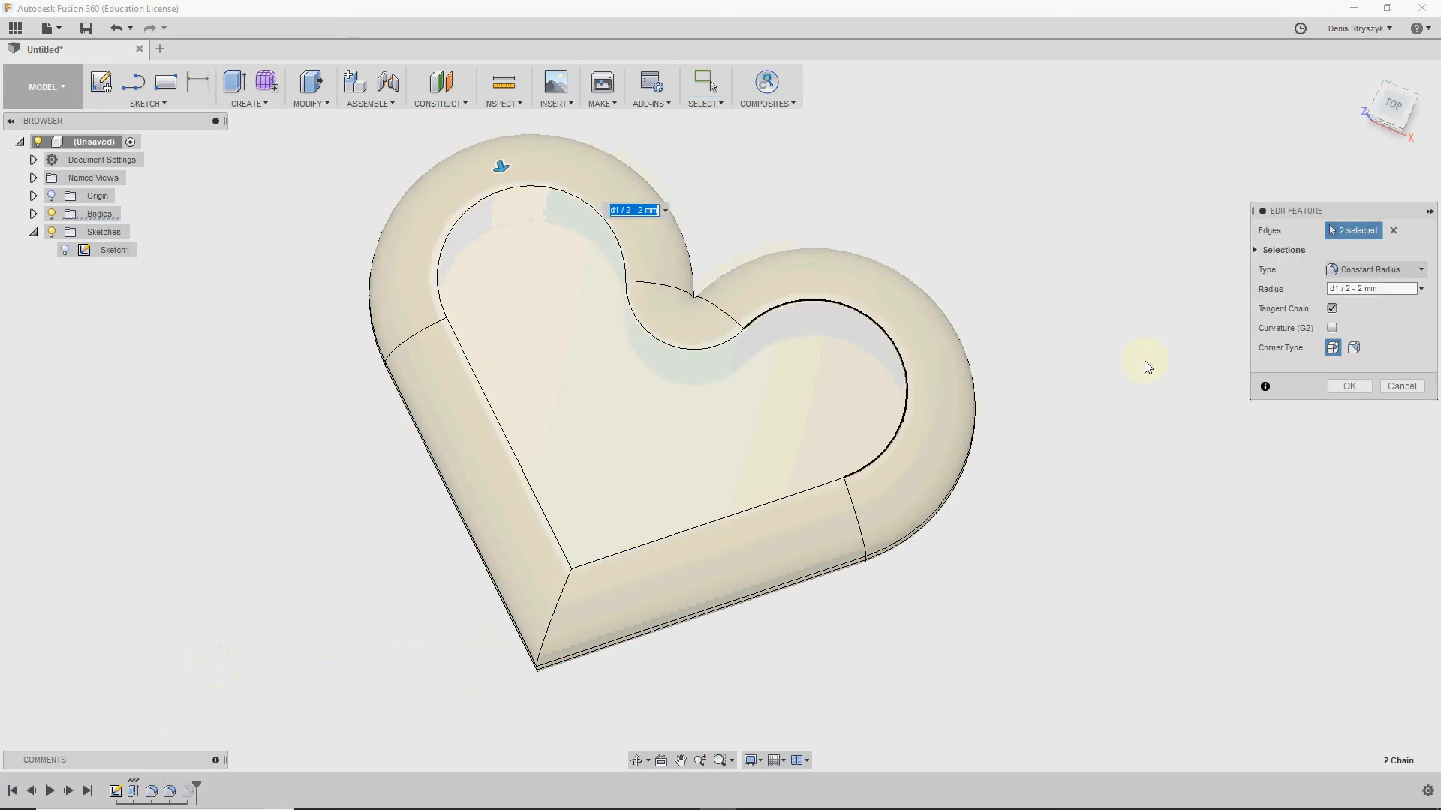
double_click(1347, 288)
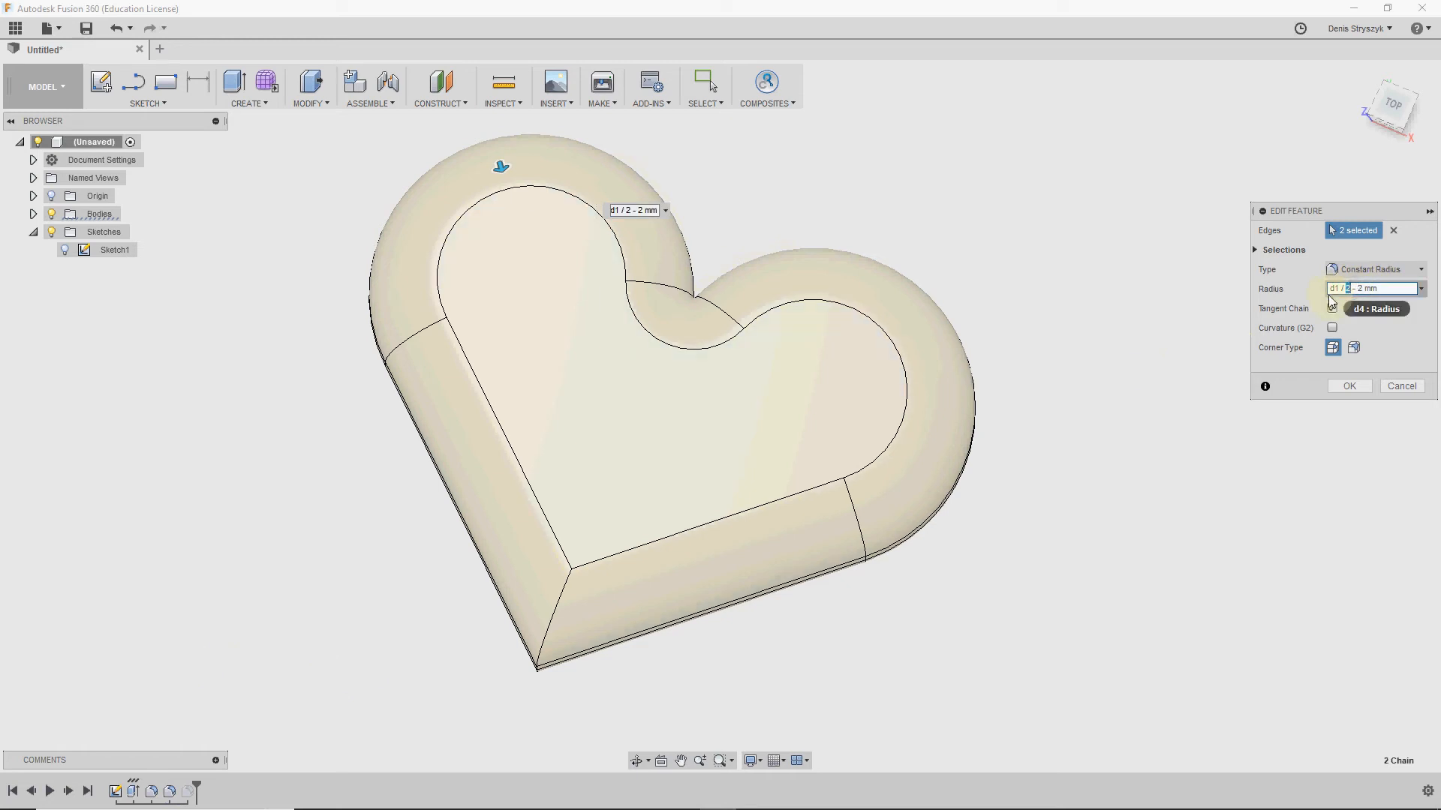
text(3)
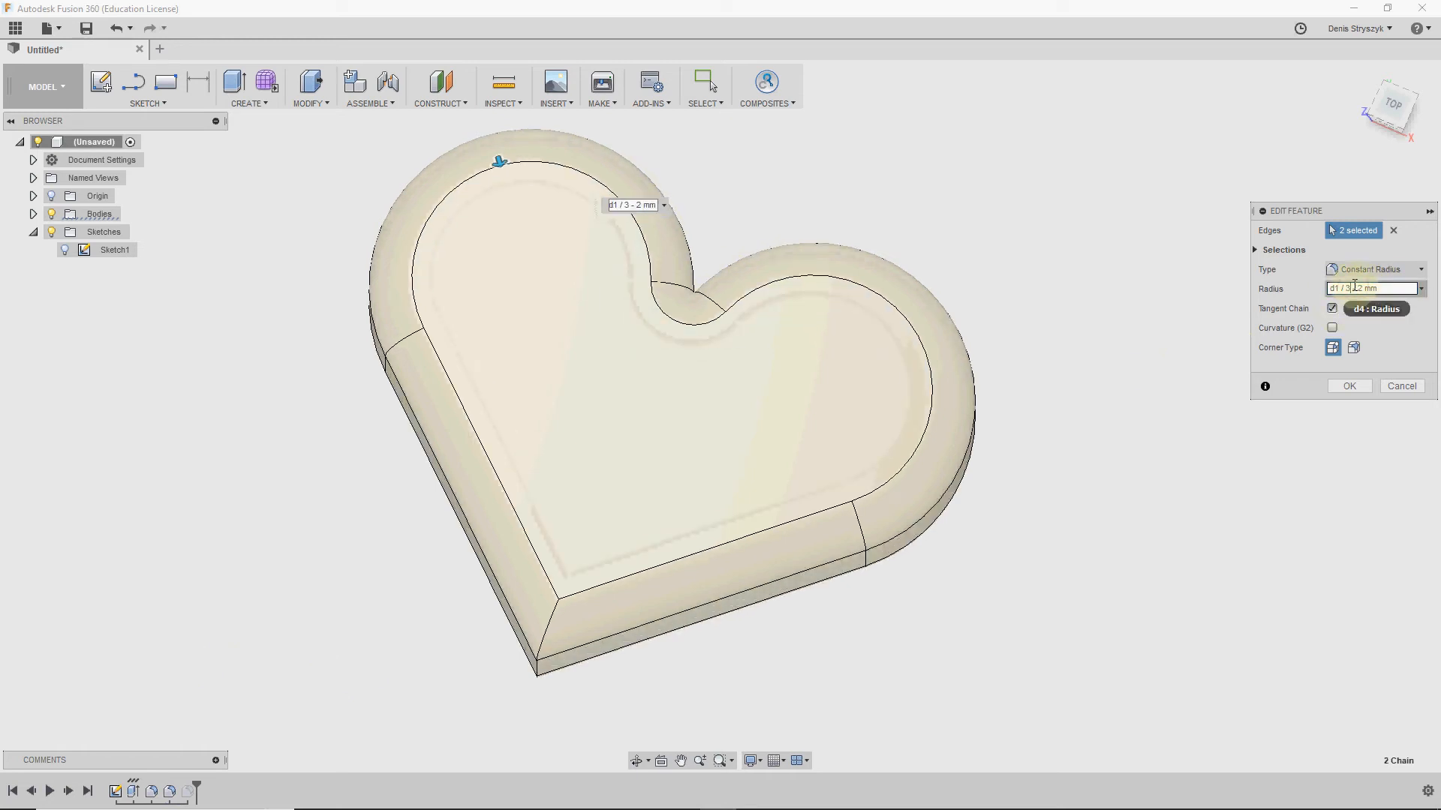
drag(1353, 289, 1401, 290)
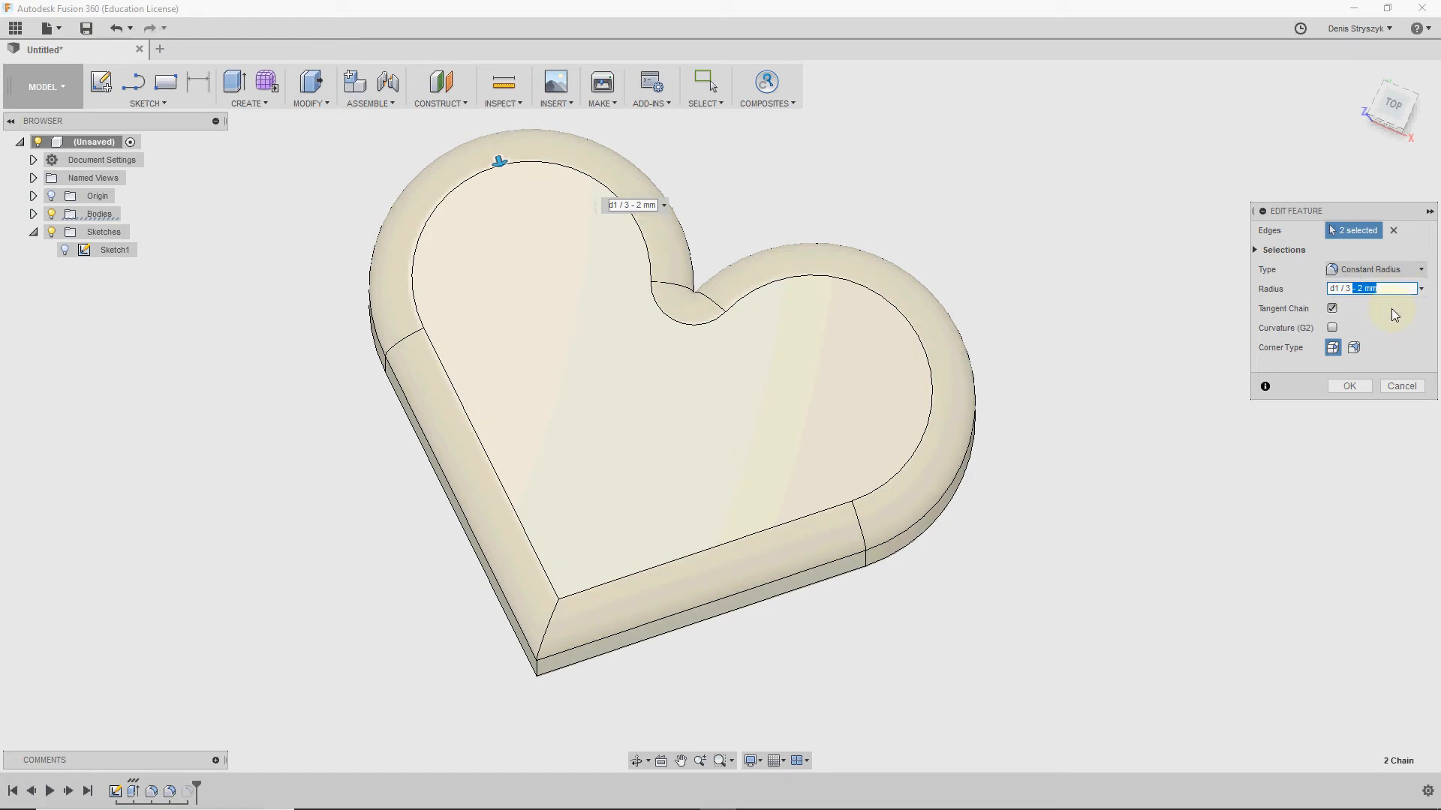
click(1348, 289)
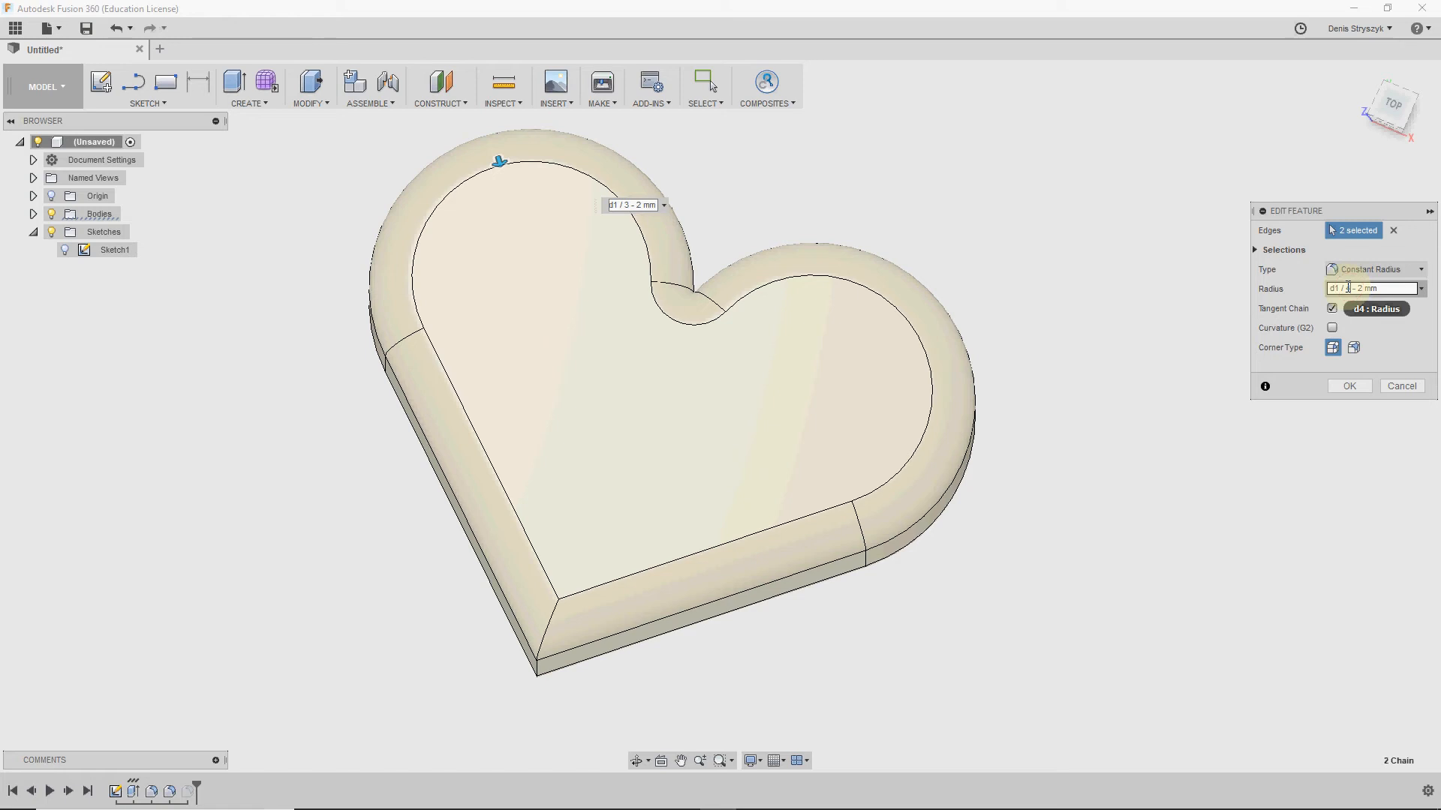
key(BackSpace)
text(4)
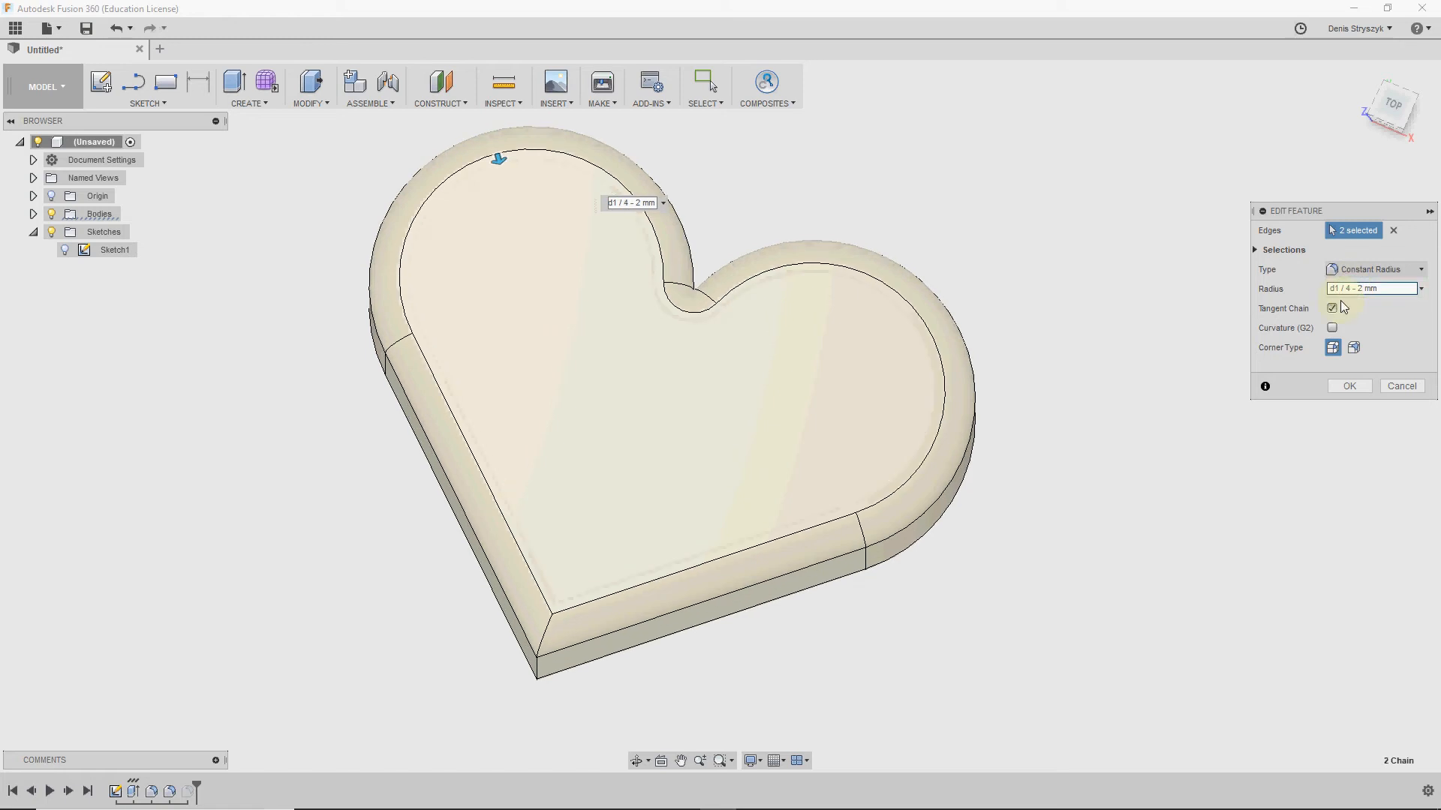
click(1343, 385)
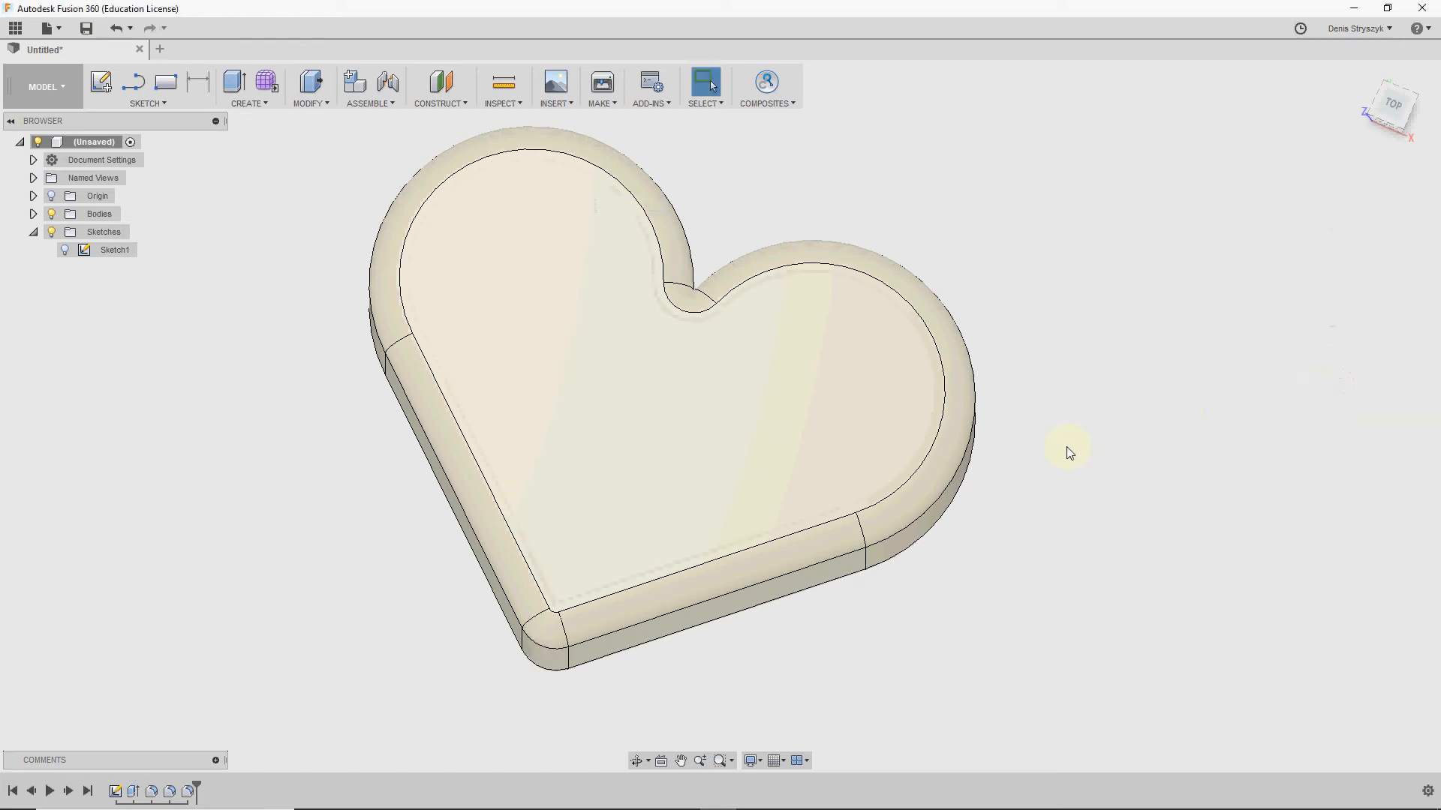
Step: Construct a midplane between the heart's flat upper and lower faces
shift+middle_drag(1068, 451, 1050, 392)
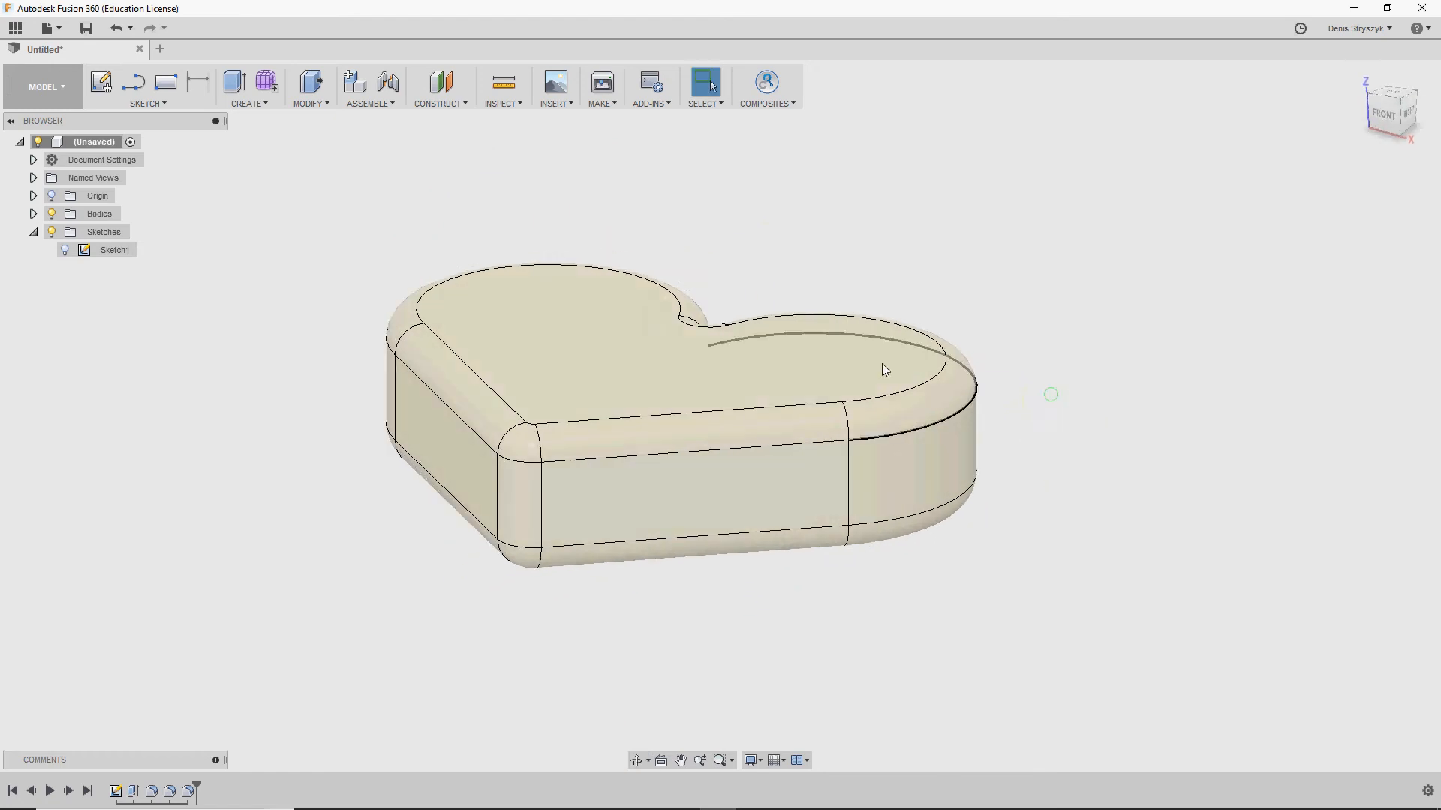
click(449, 105)
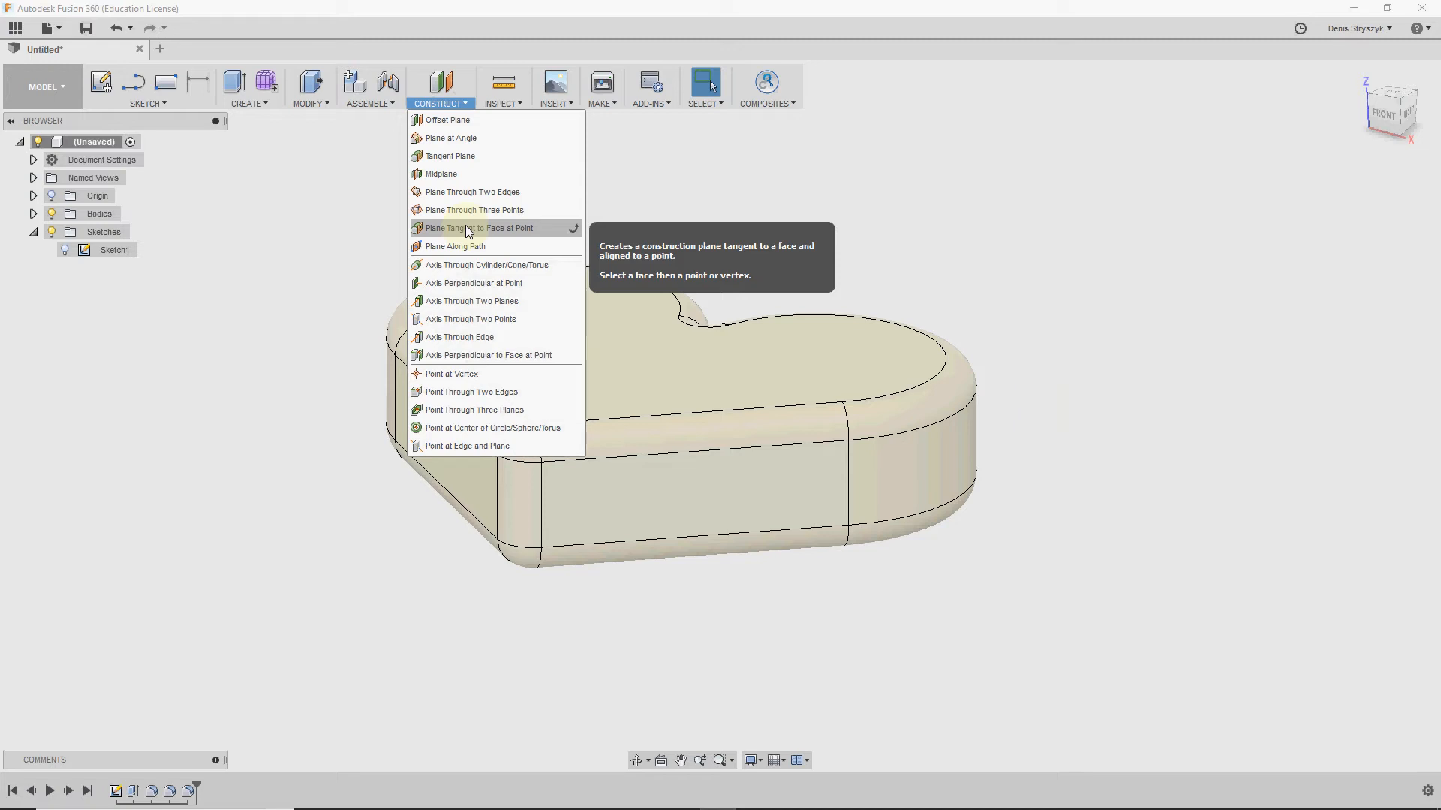
click(492, 178)
click(543, 353)
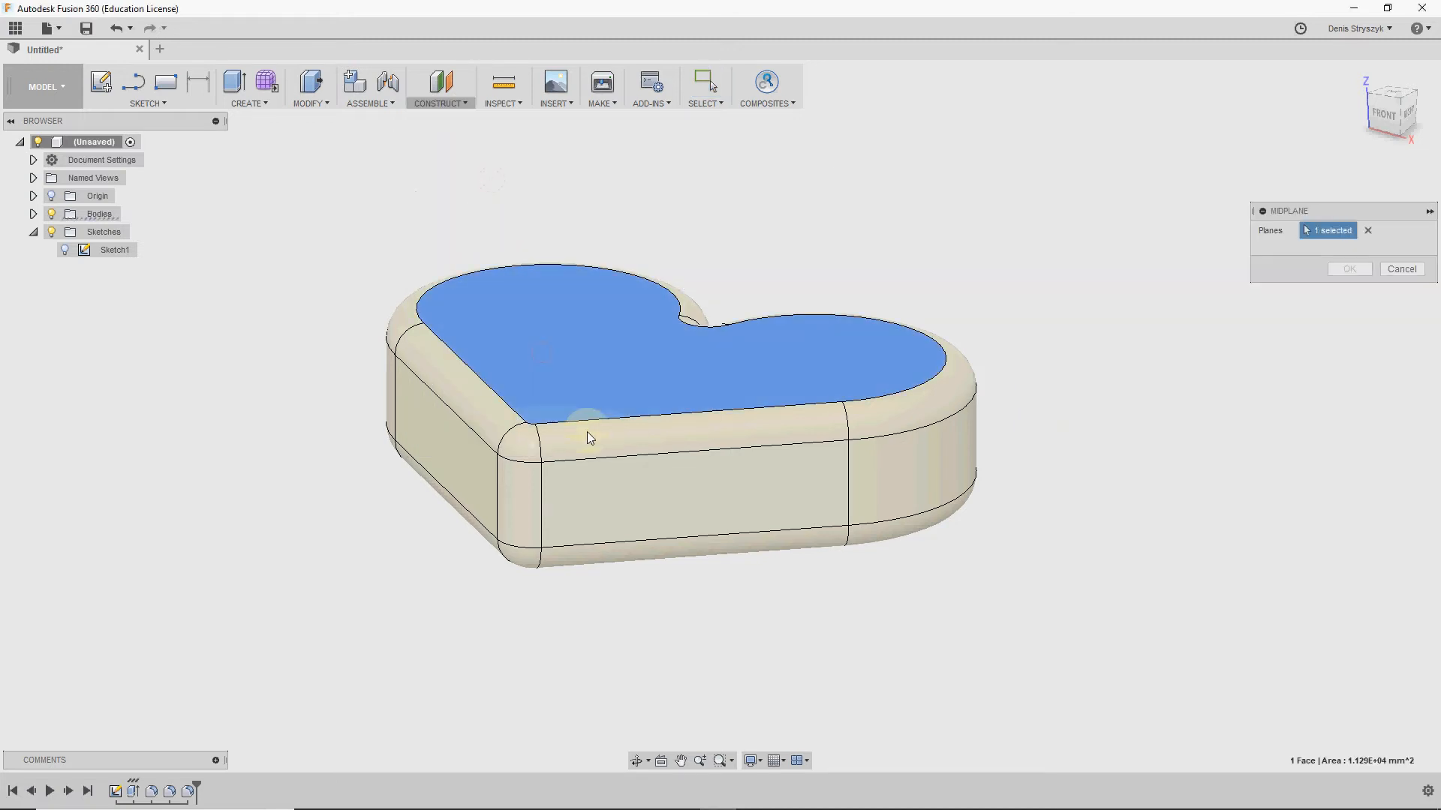
shift+middle_drag(594, 476, 595, 412)
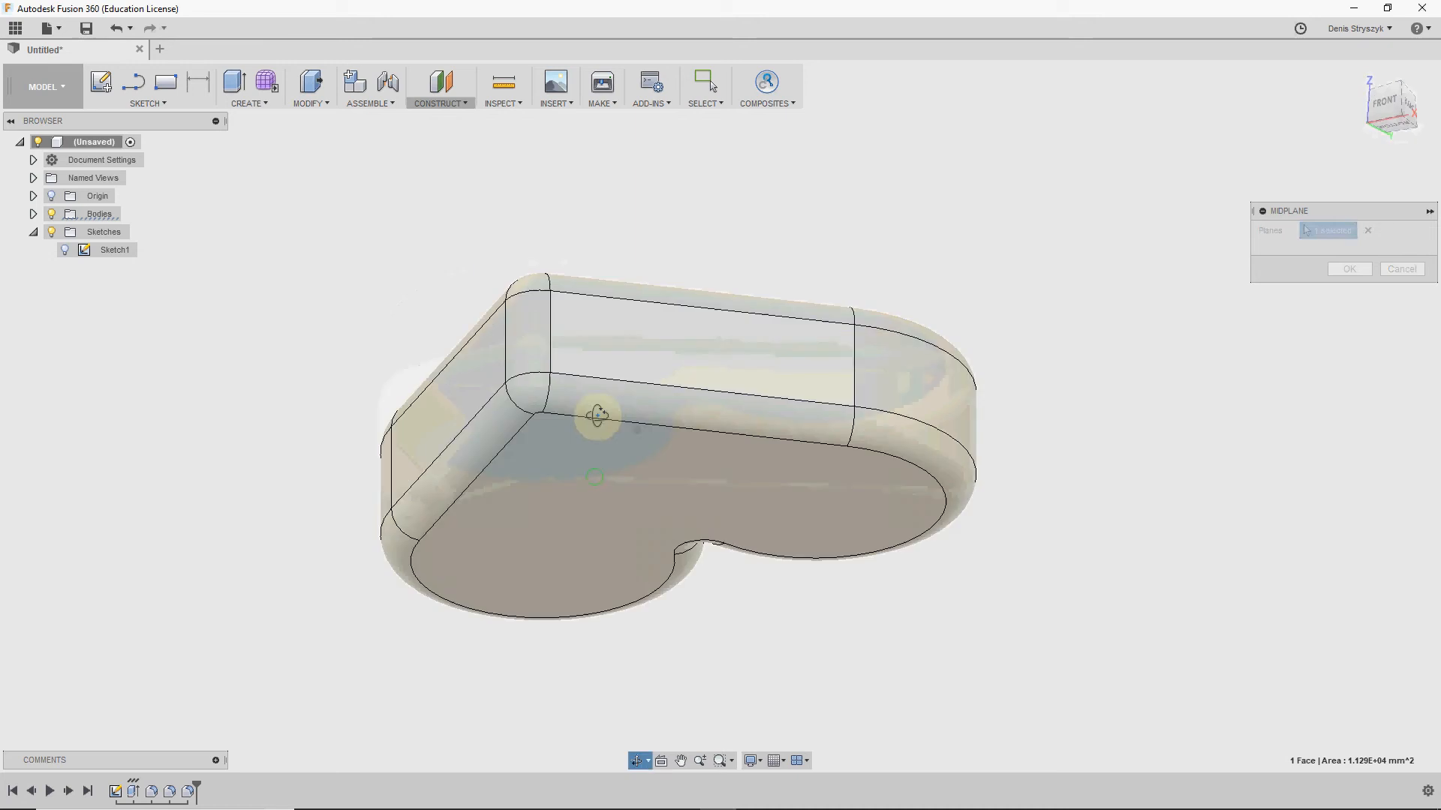
click(597, 492)
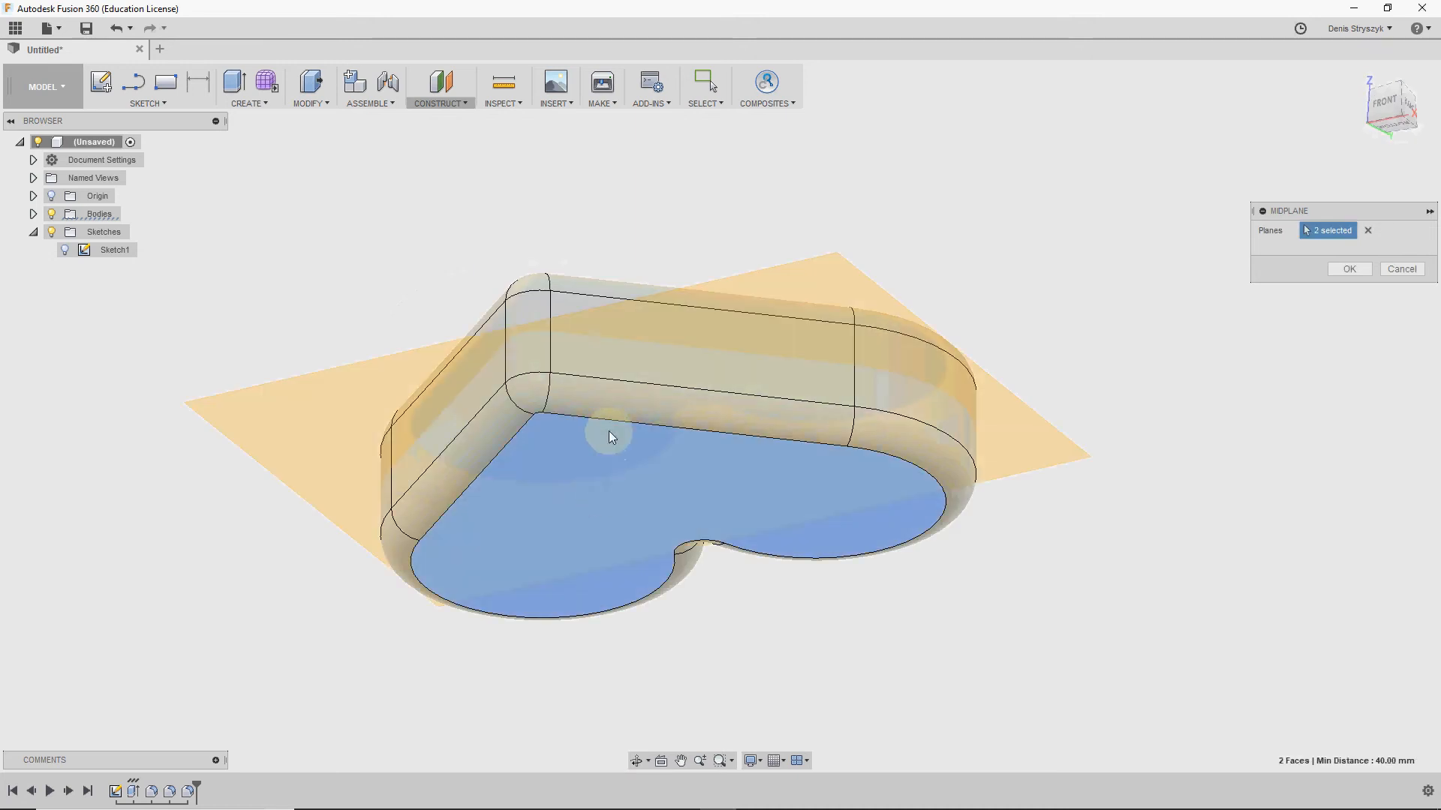
shift+middle_drag(610, 426, 586, 468)
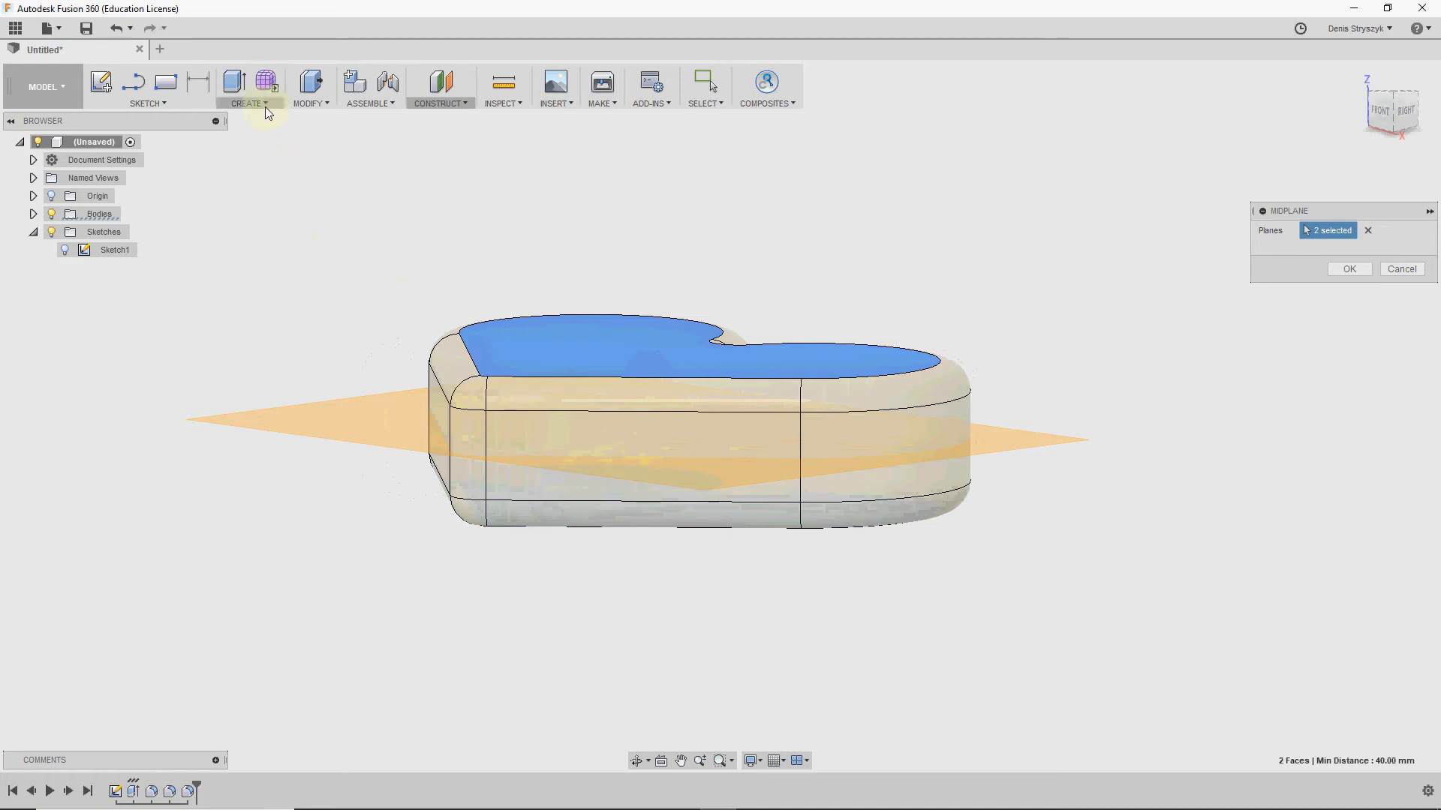
Step: Split the heart body in two, using the midplane as the splitting tool
click(305, 106)
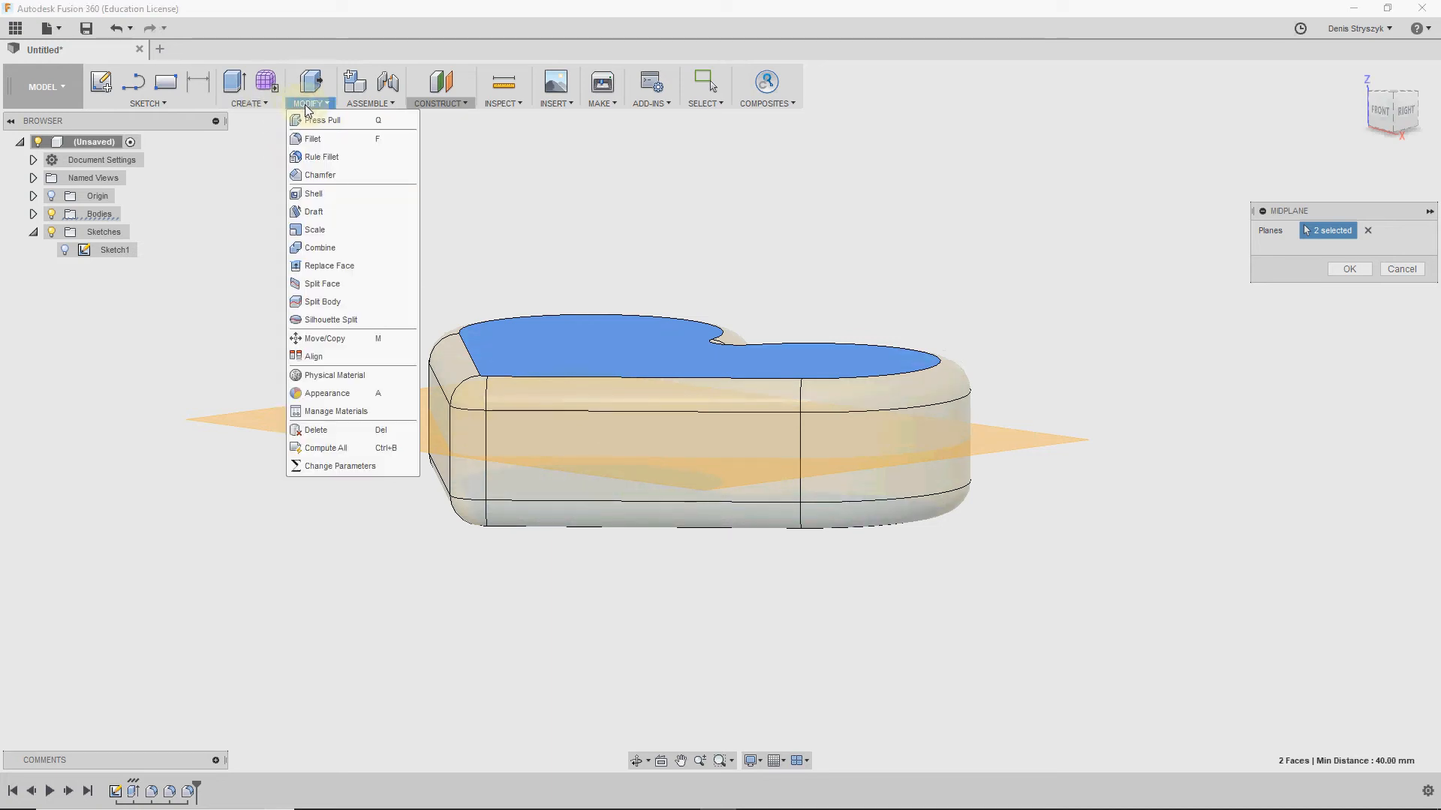
click(323, 301)
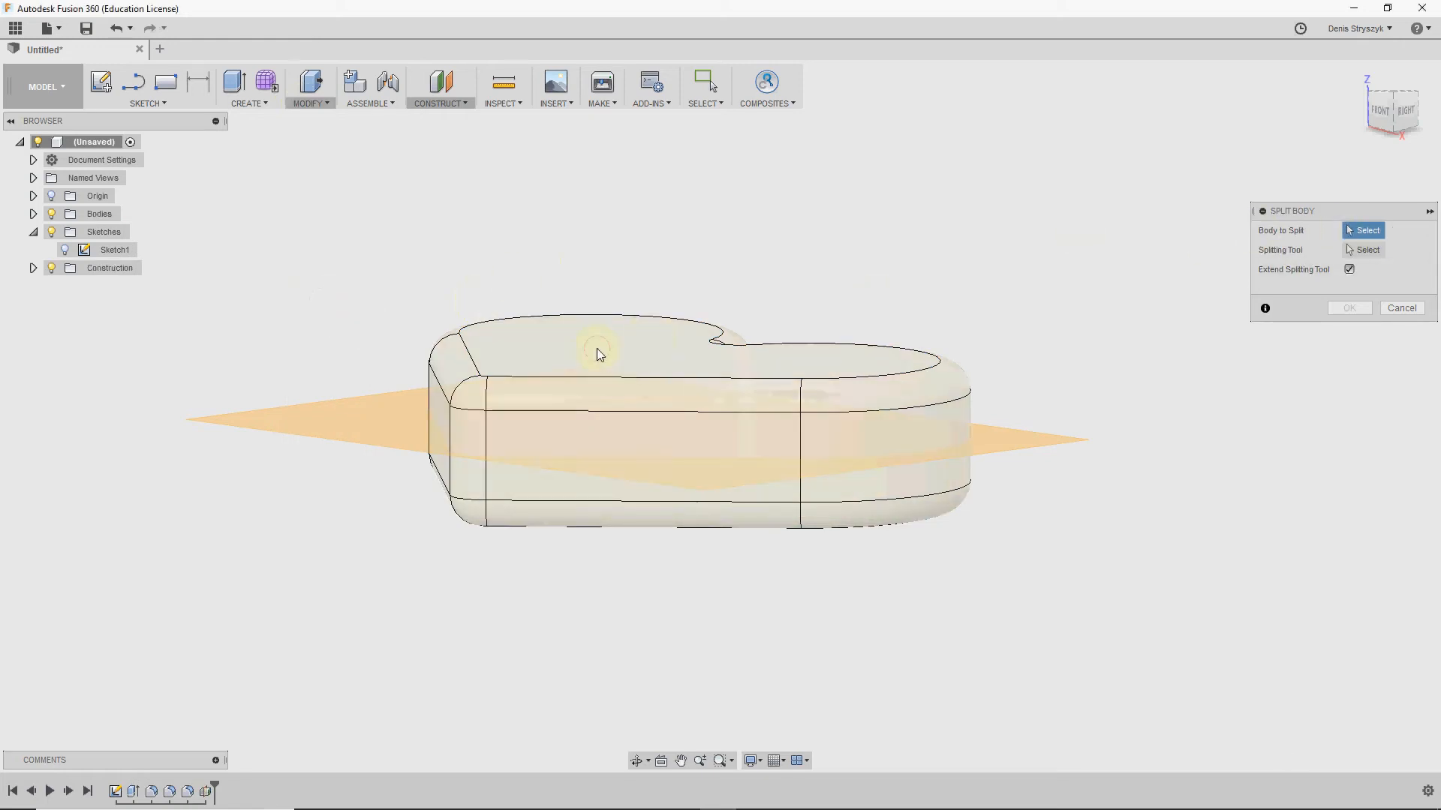
click(597, 348)
click(1351, 248)
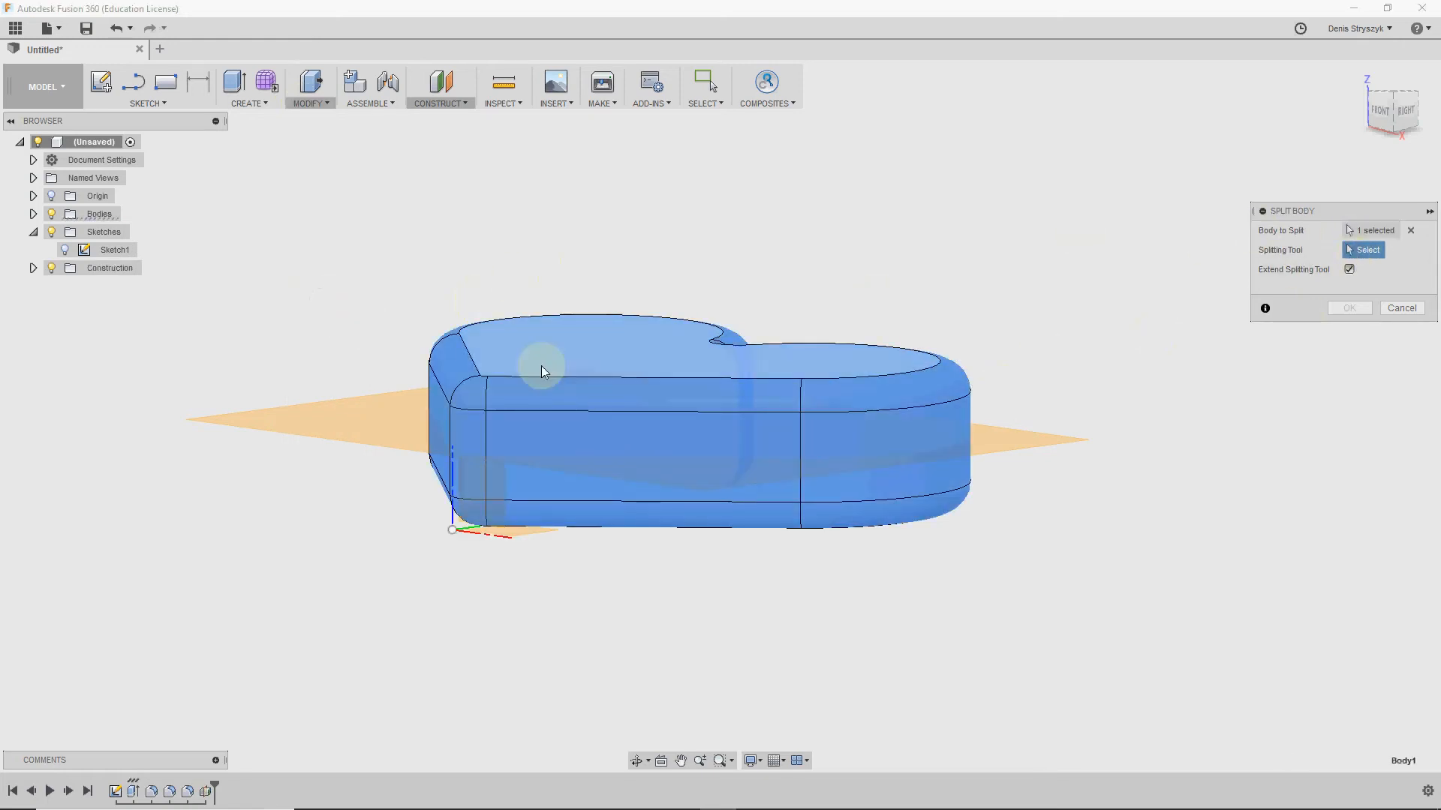
click(372, 431)
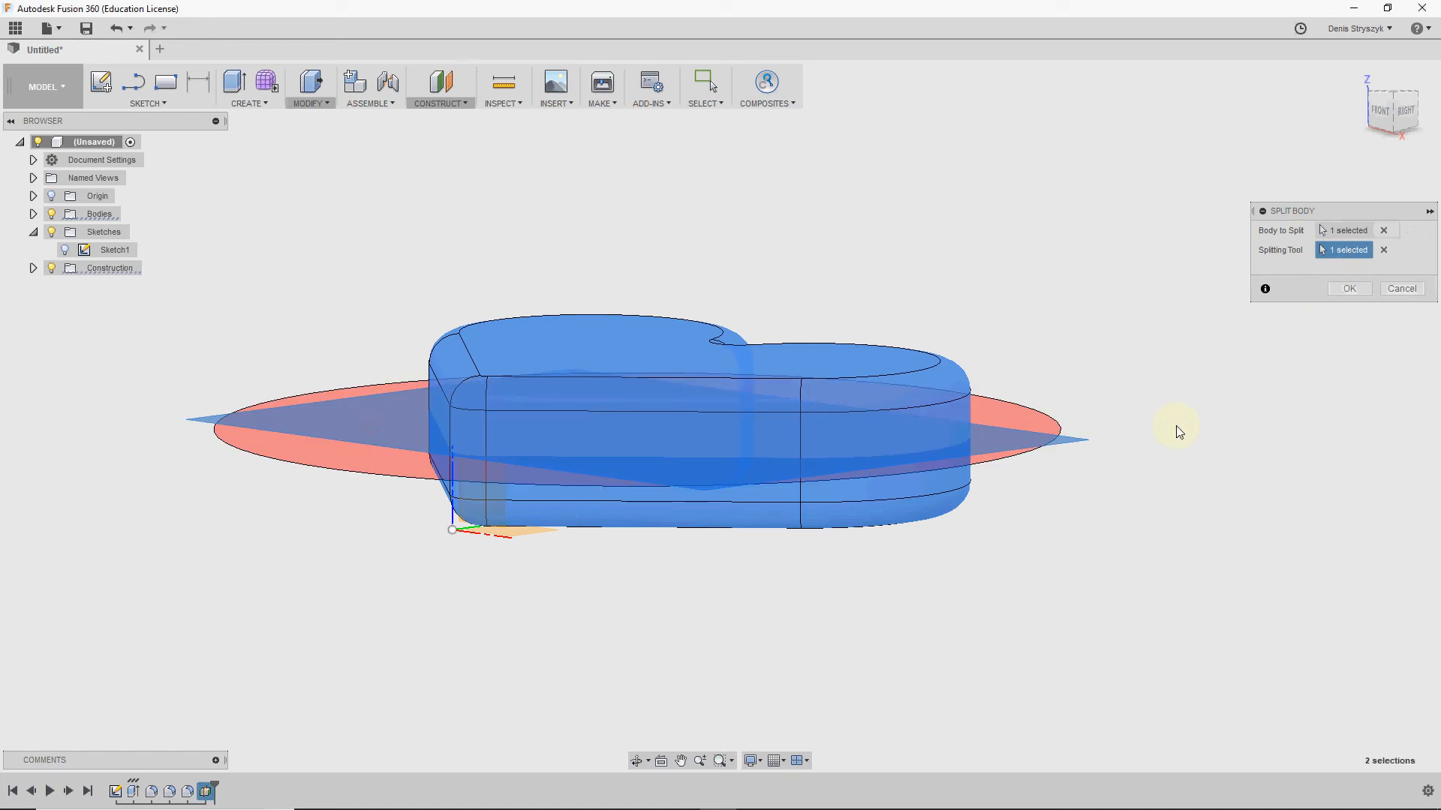
click(1348, 290)
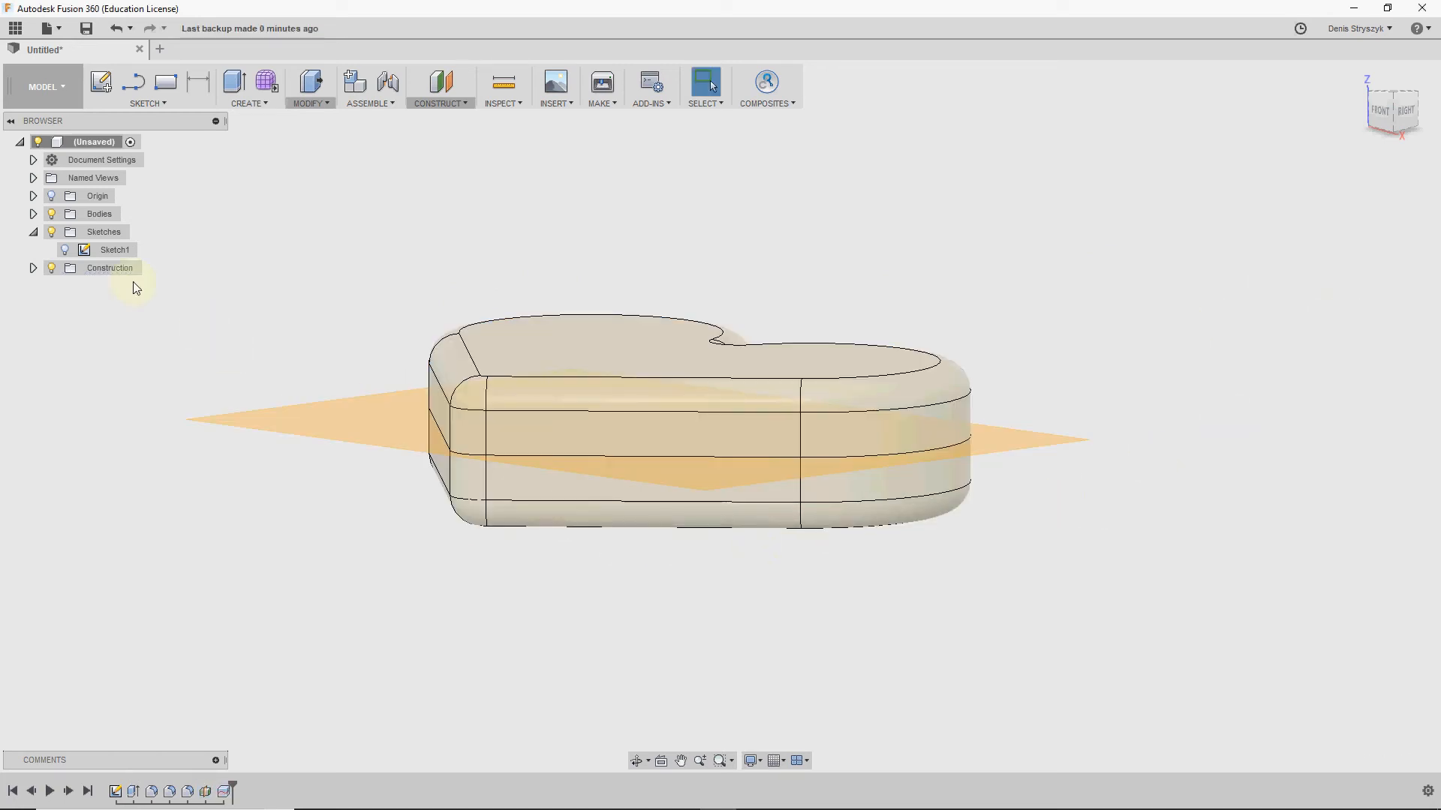
Step: Examine which half of the split heart each listed body represents and which commands are available for the lower one
click(33, 214)
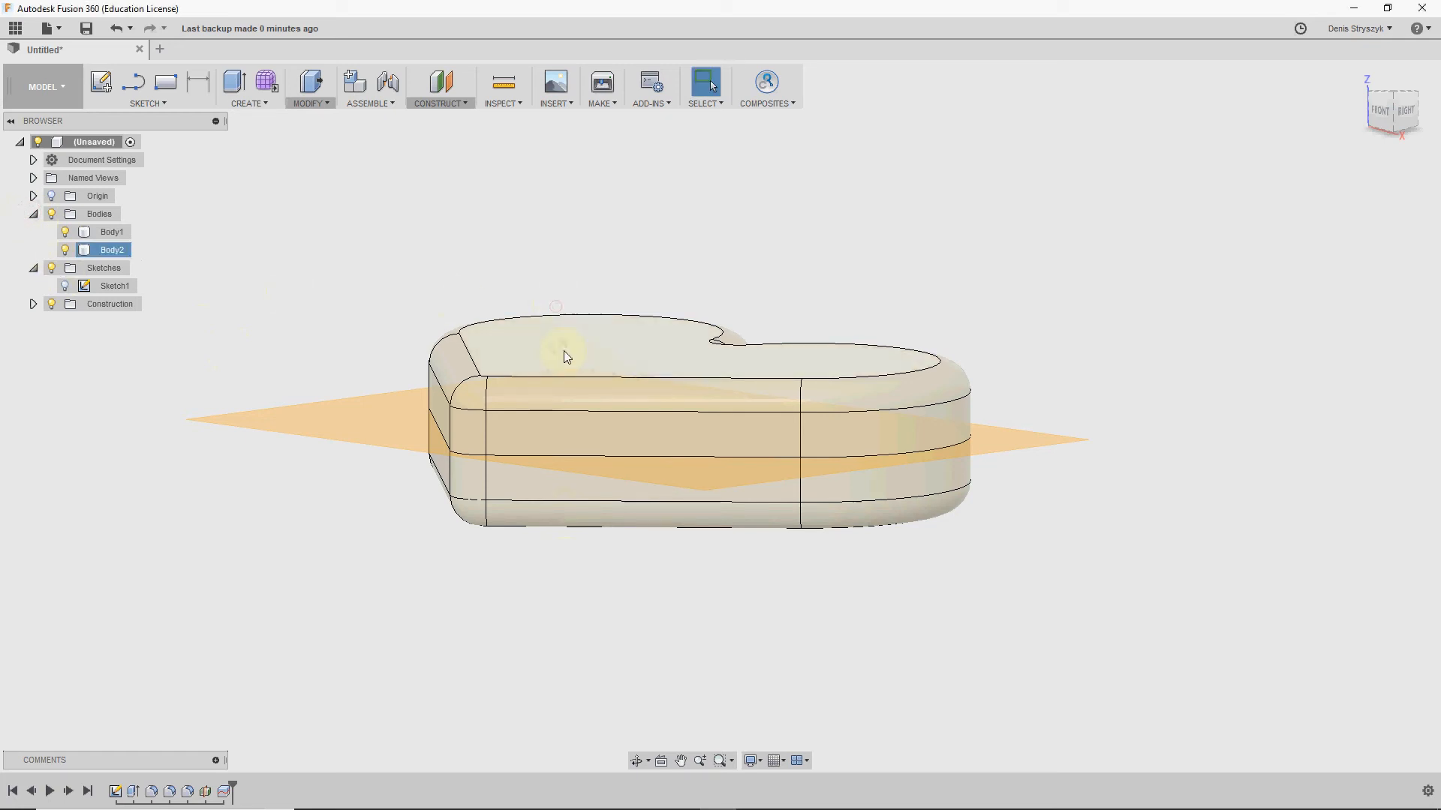
click(104, 143)
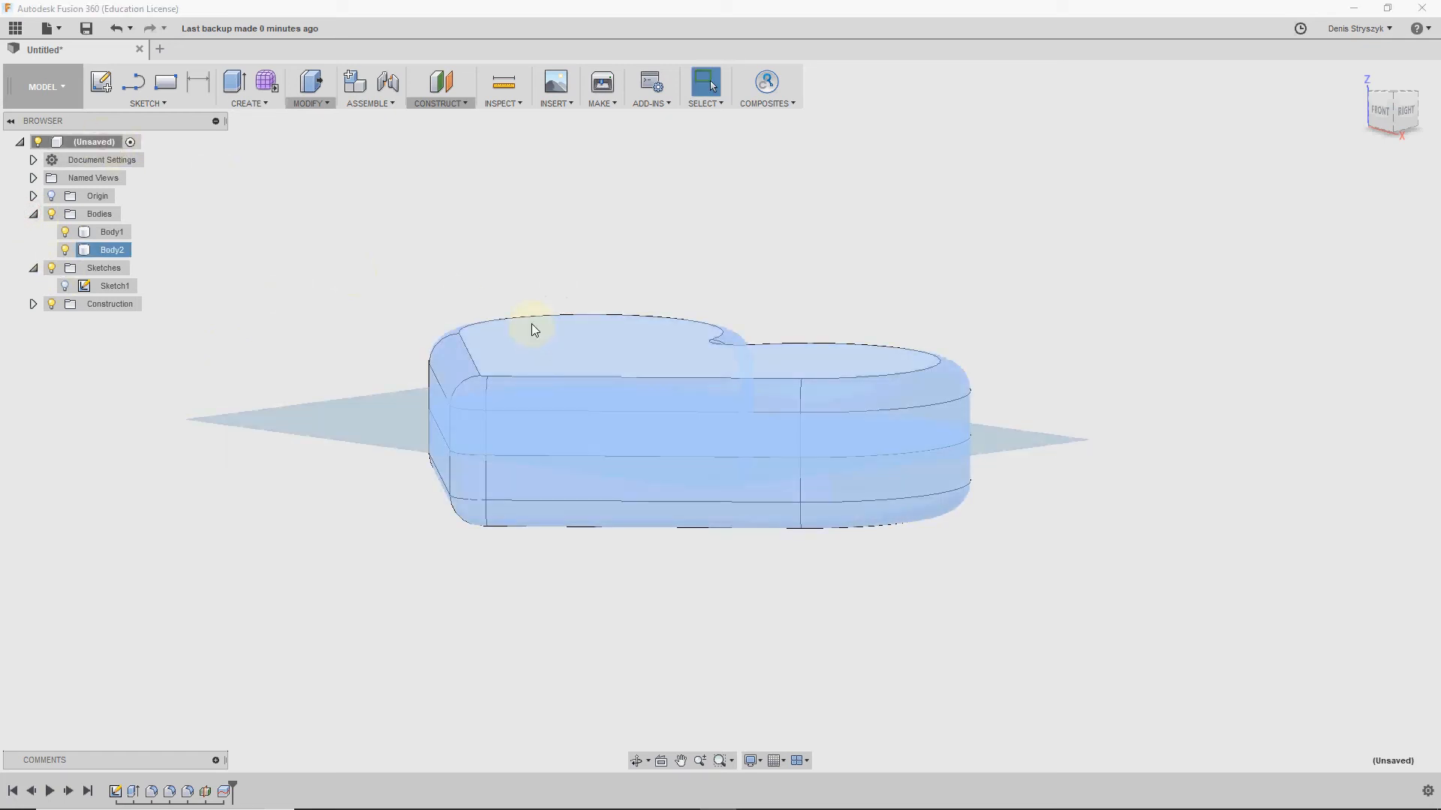
click(546, 348)
click(535, 286)
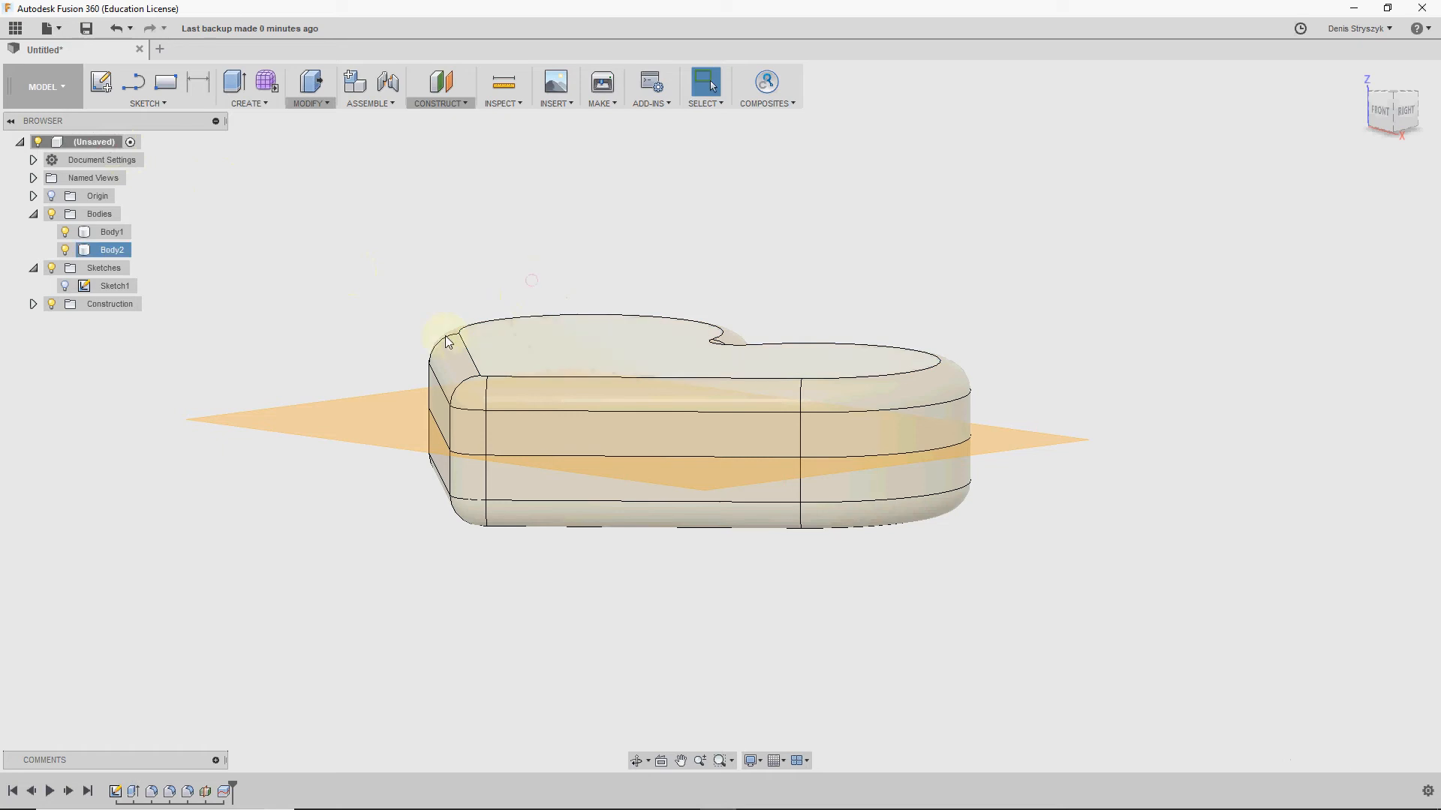
click(533, 494)
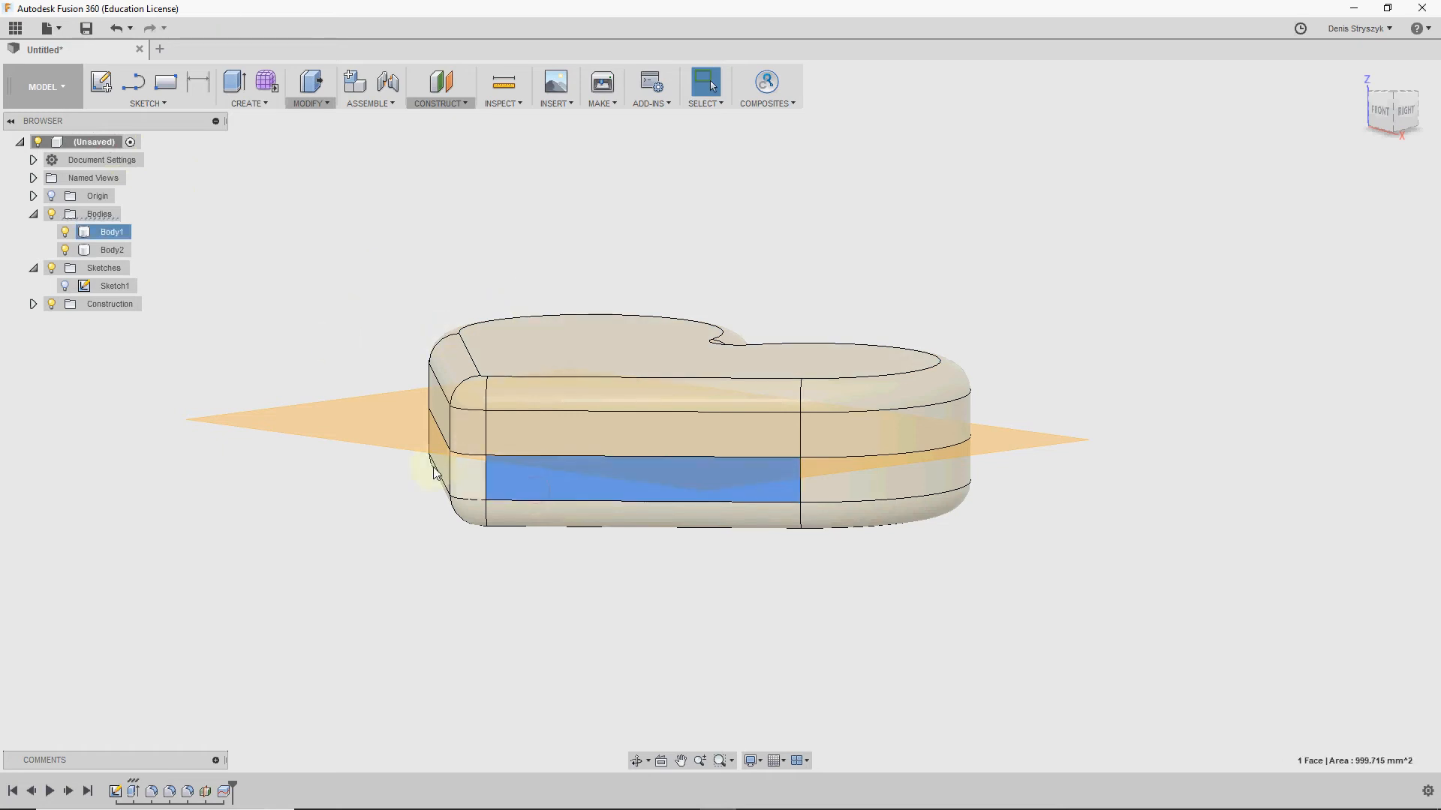
click(106, 237)
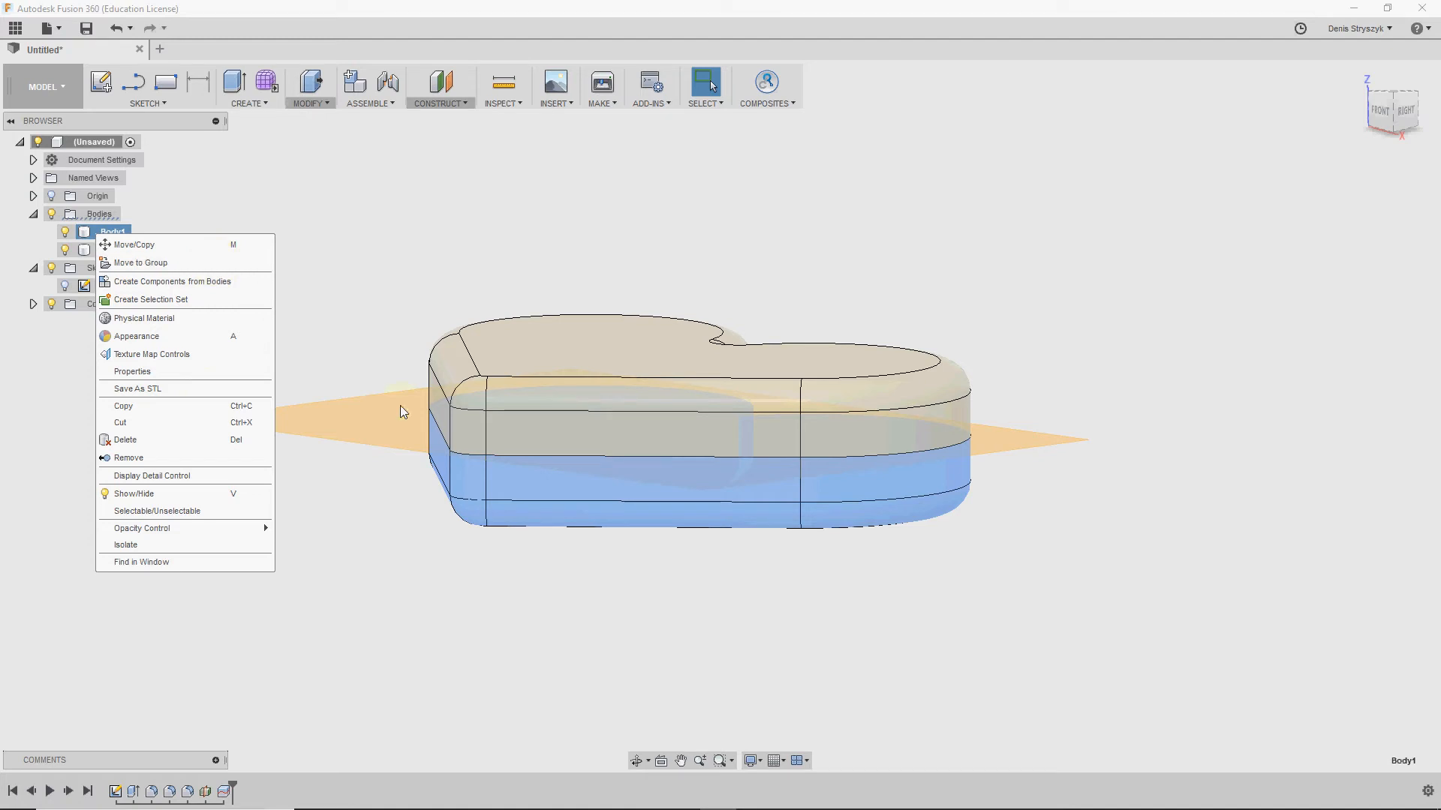
right_click(523, 474)
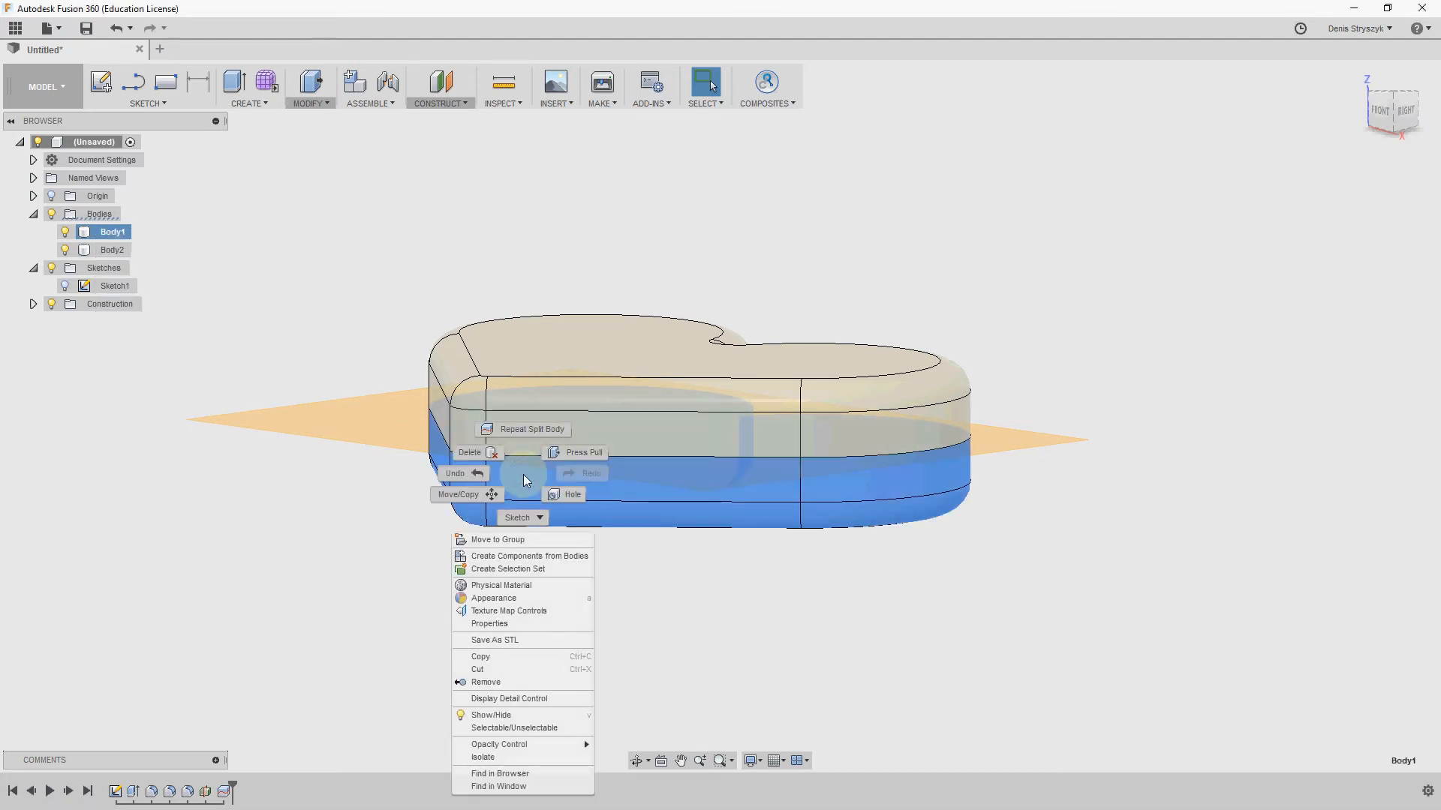
click(636, 600)
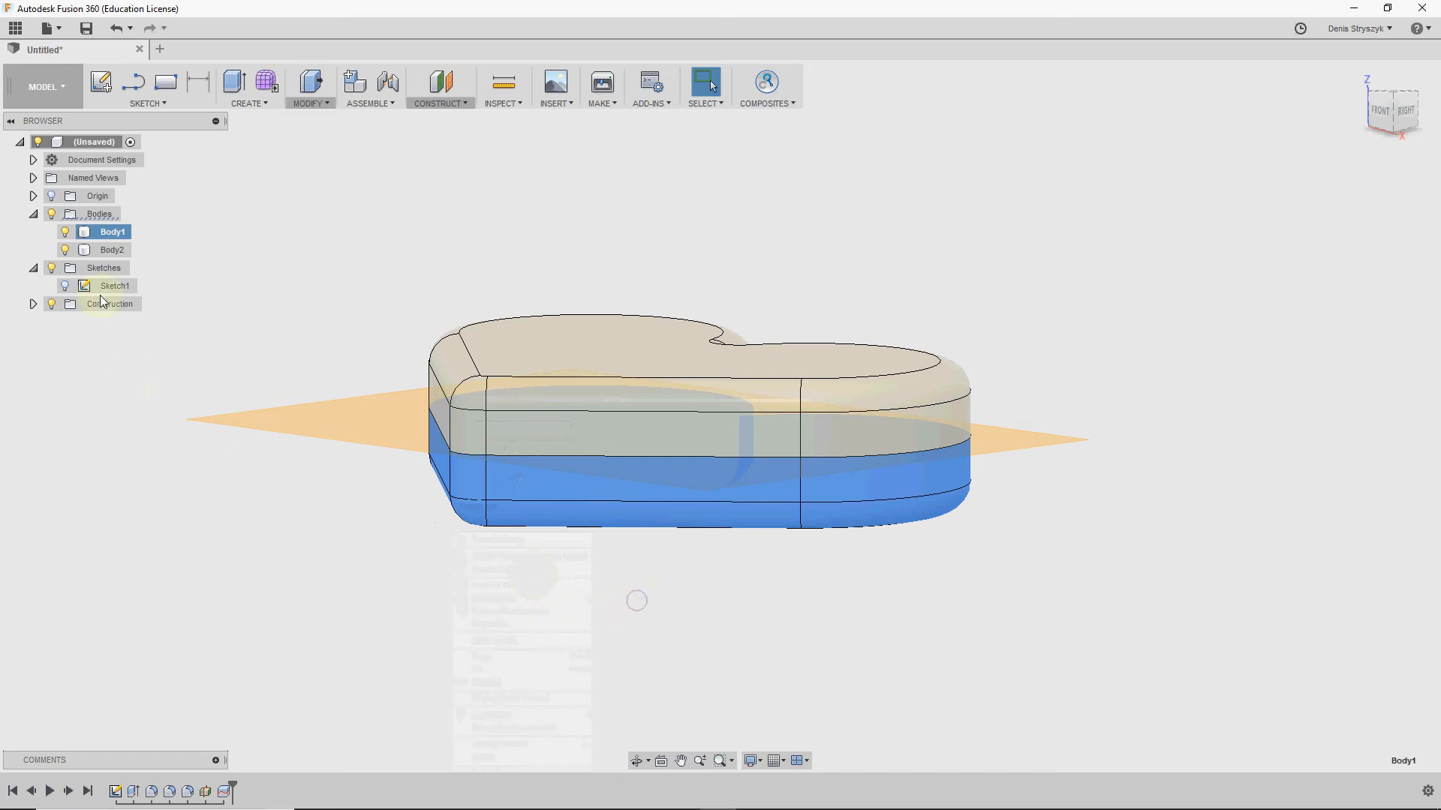
Step: Create a separate component from each of the two heart bodies, starting with the lower half
right_click(96, 235)
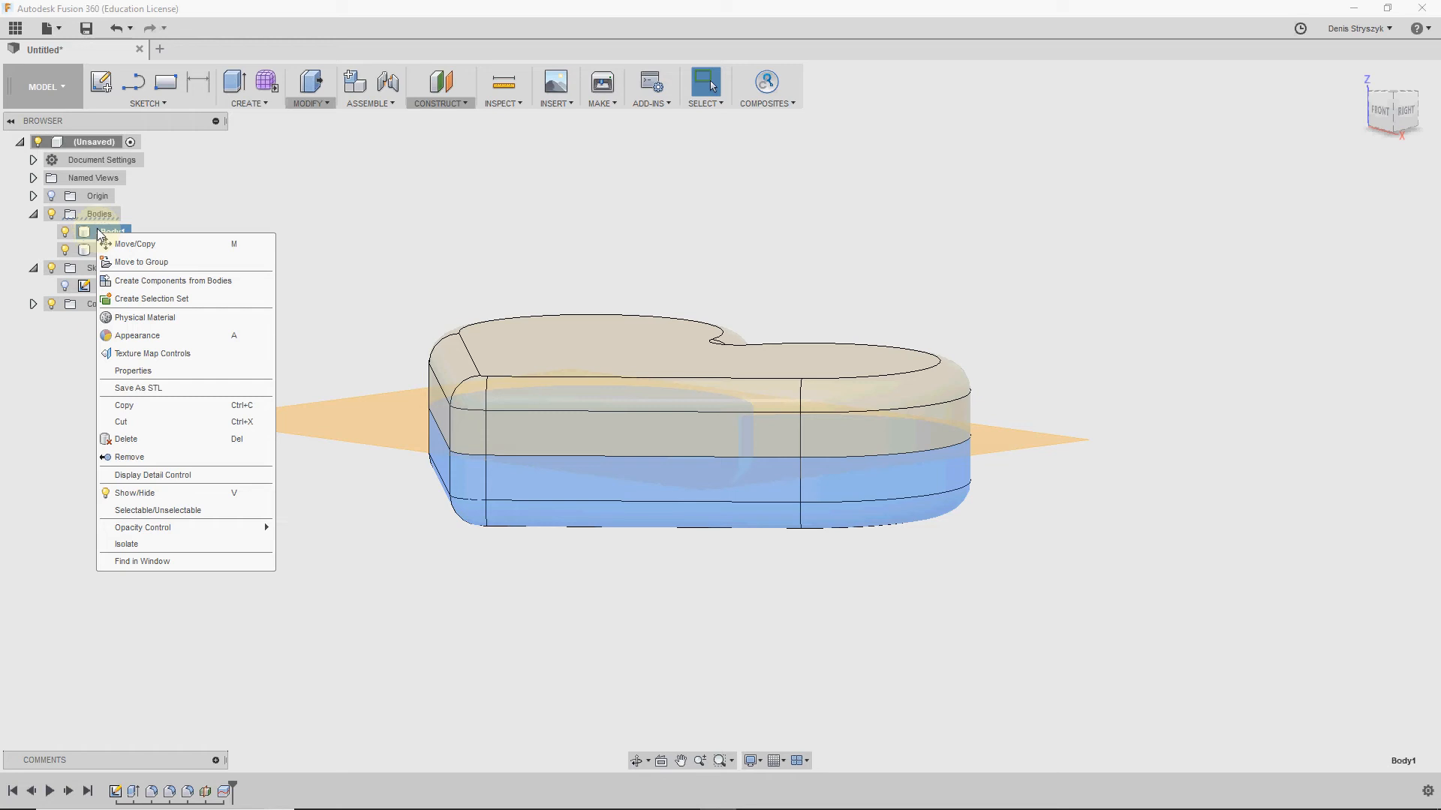
click(123, 283)
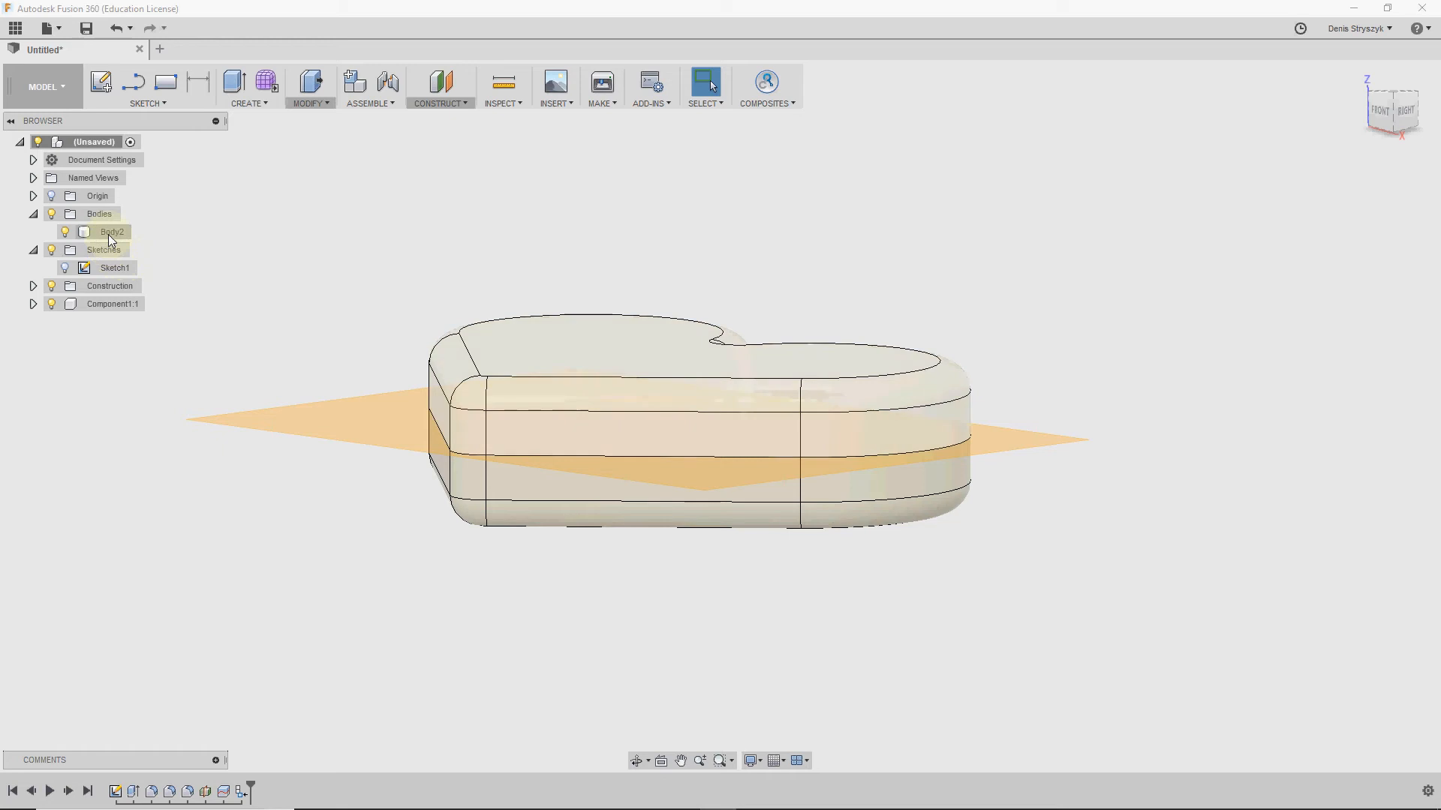
right_click(108, 232)
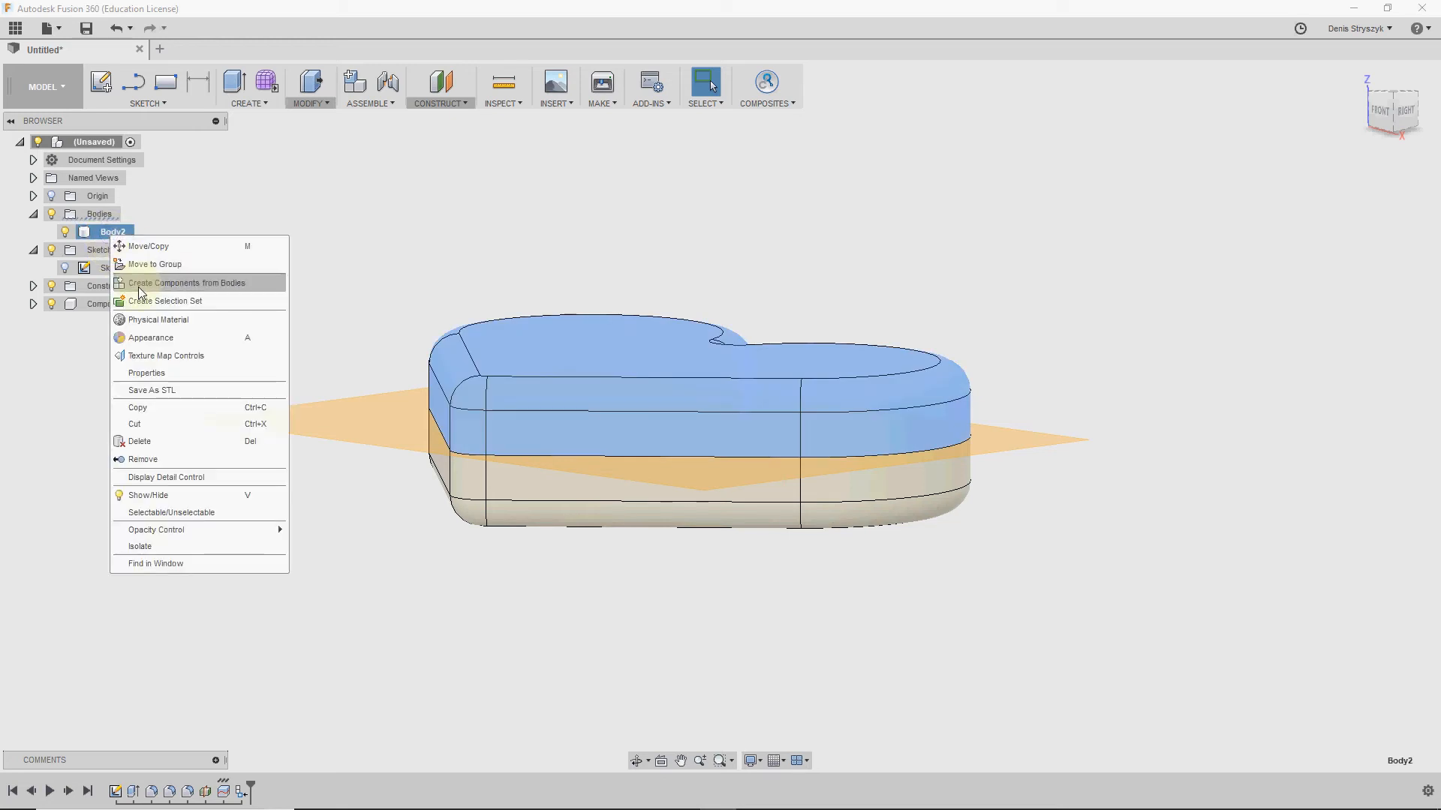
click(182, 283)
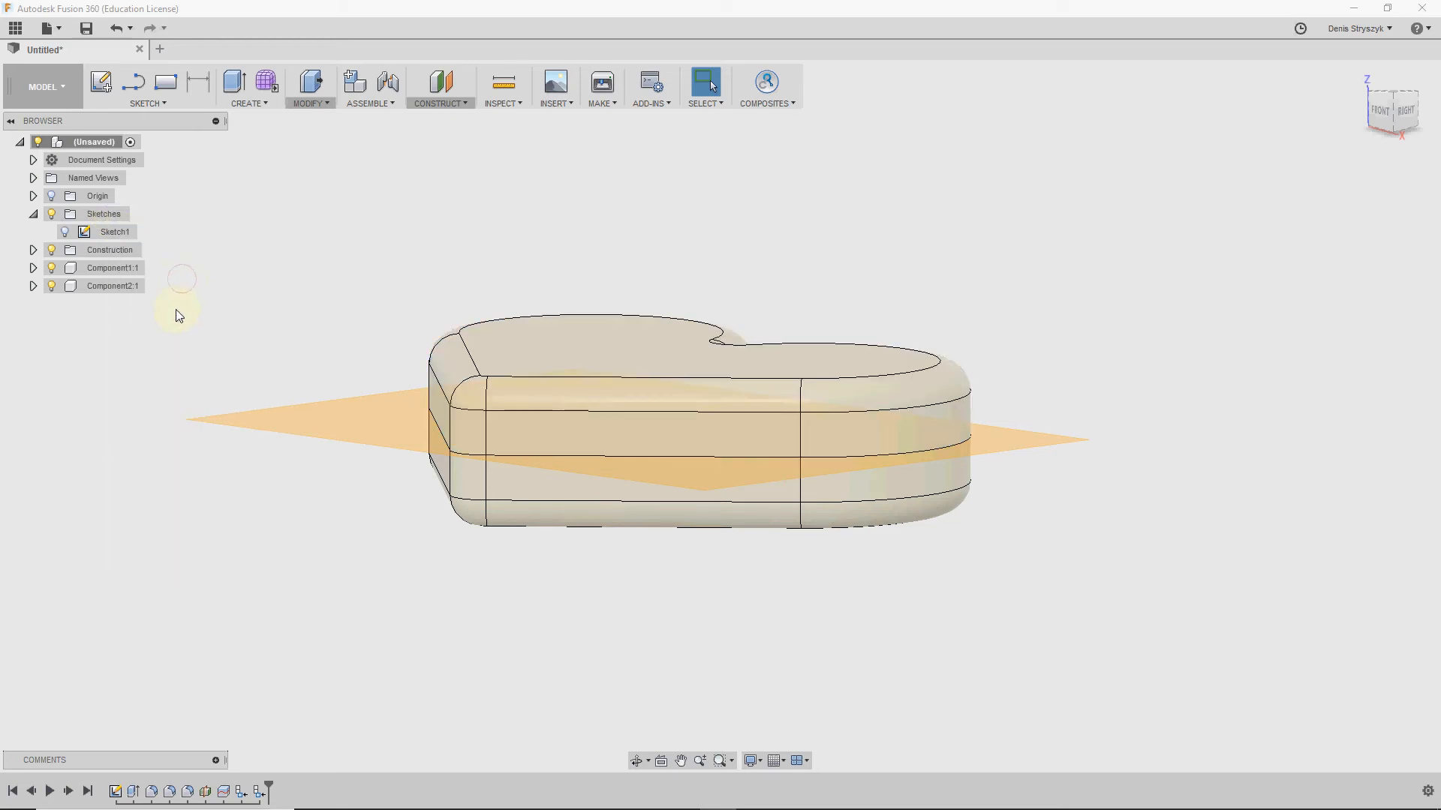
Step: Move the upper heart component straight up clear of the lower one and hide the construction plane
click(626, 363)
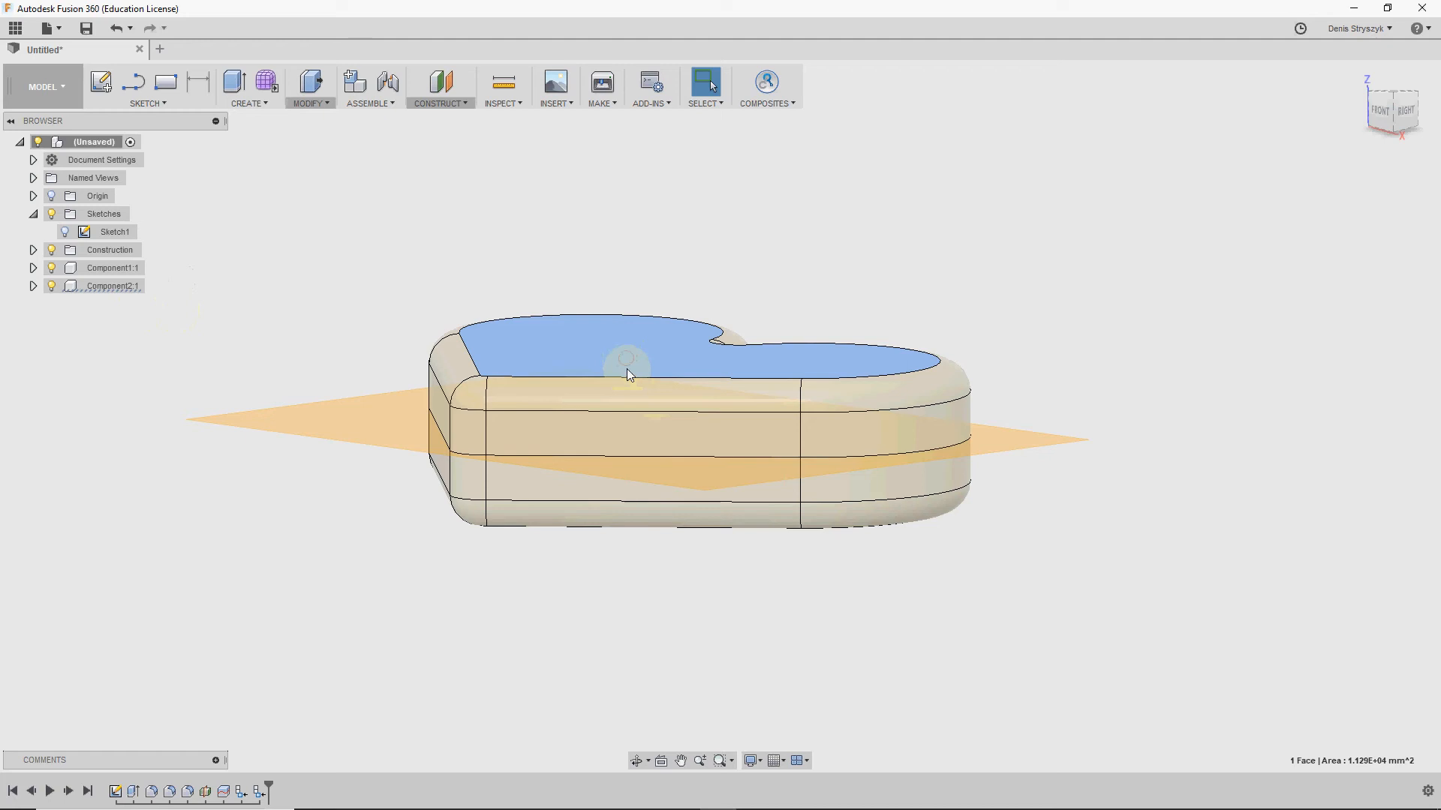
drag(627, 367, 626, 246)
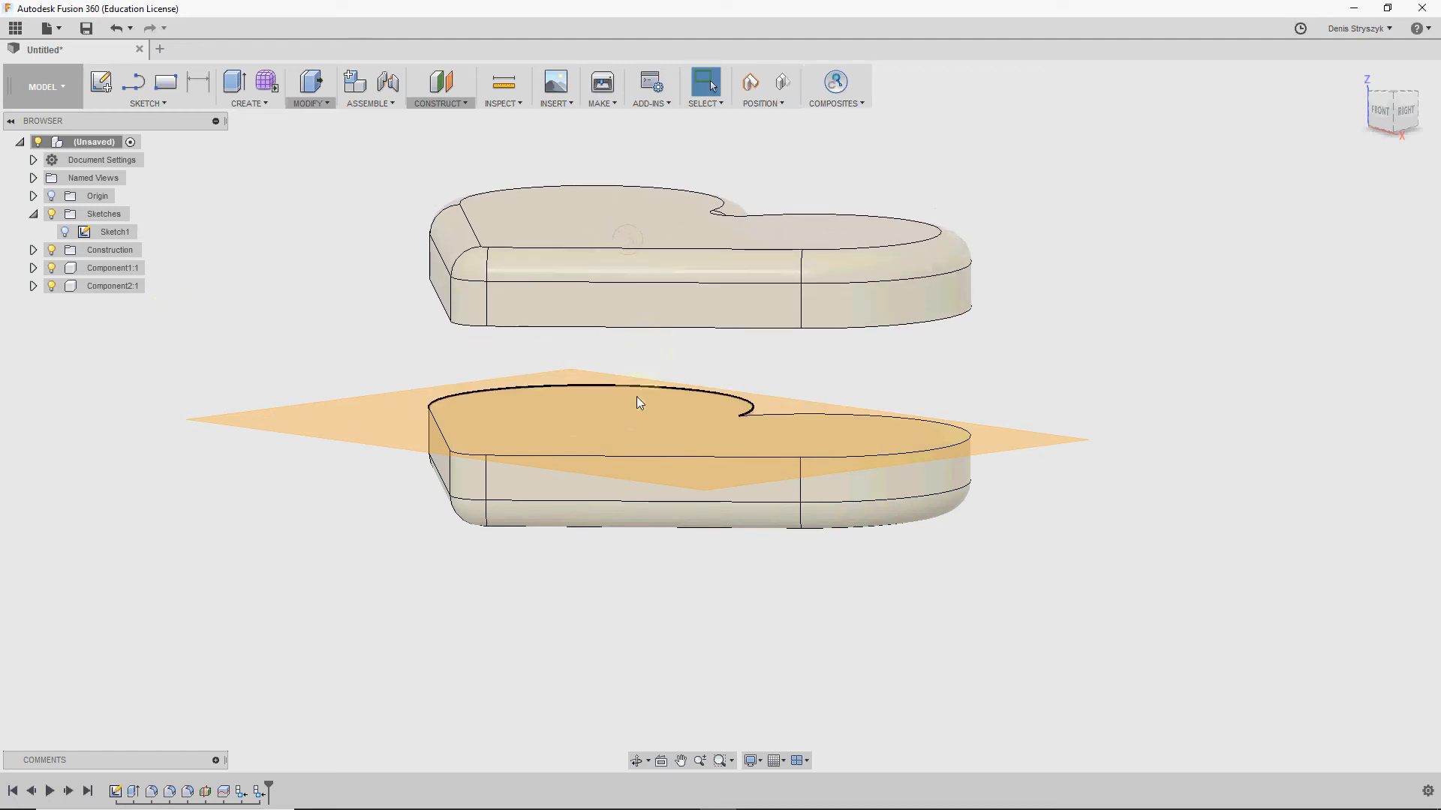
click(596, 452)
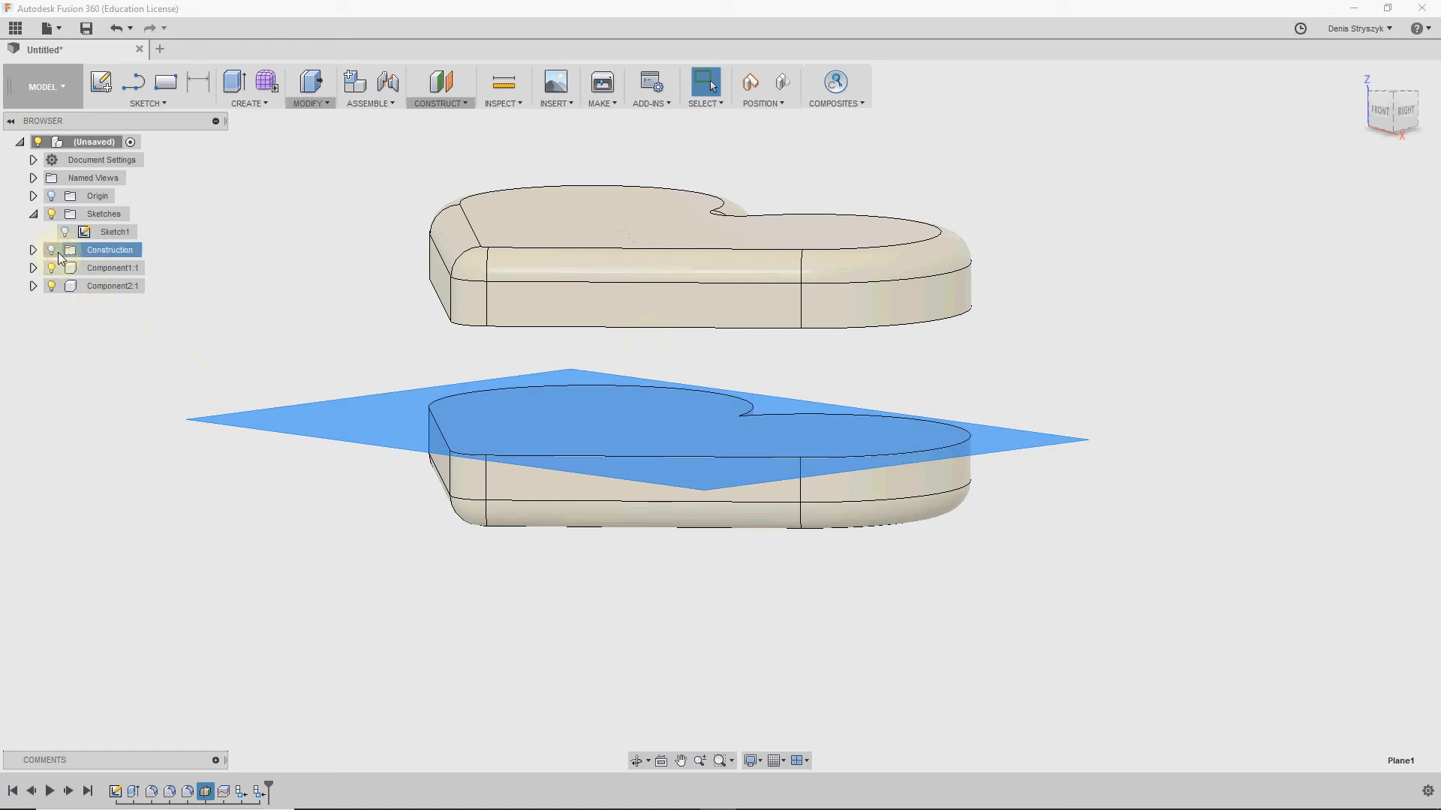
click(262, 470)
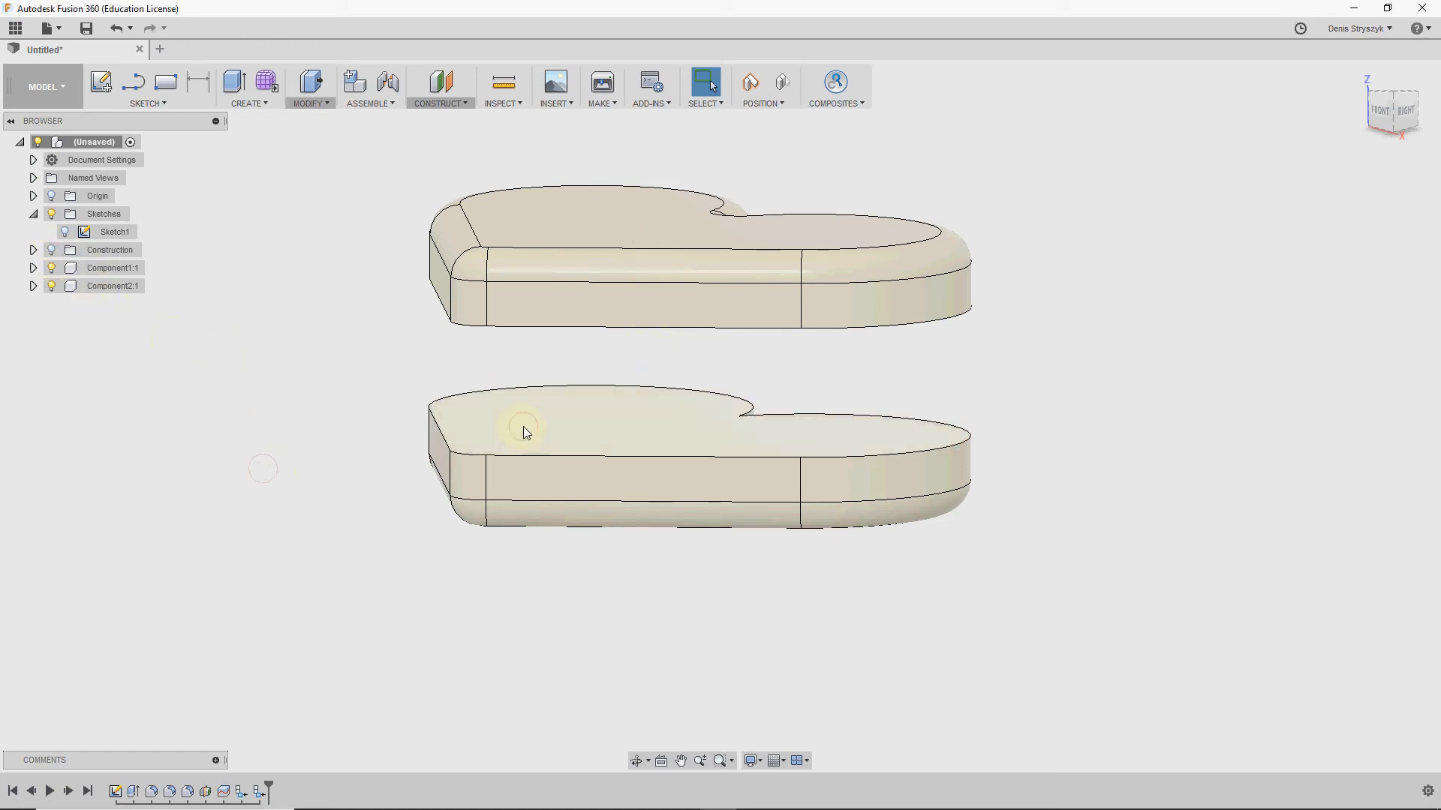
click(524, 430)
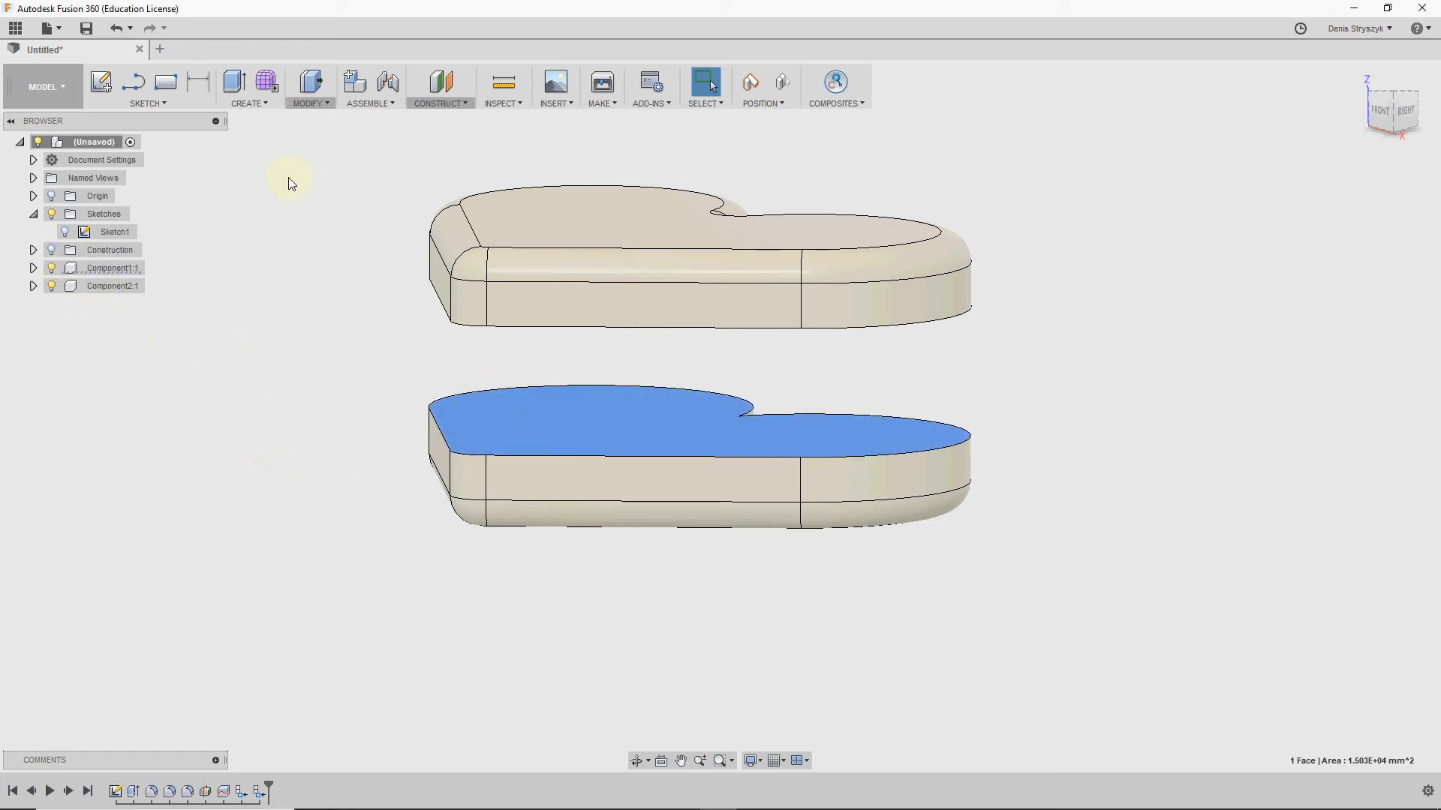
click(258, 103)
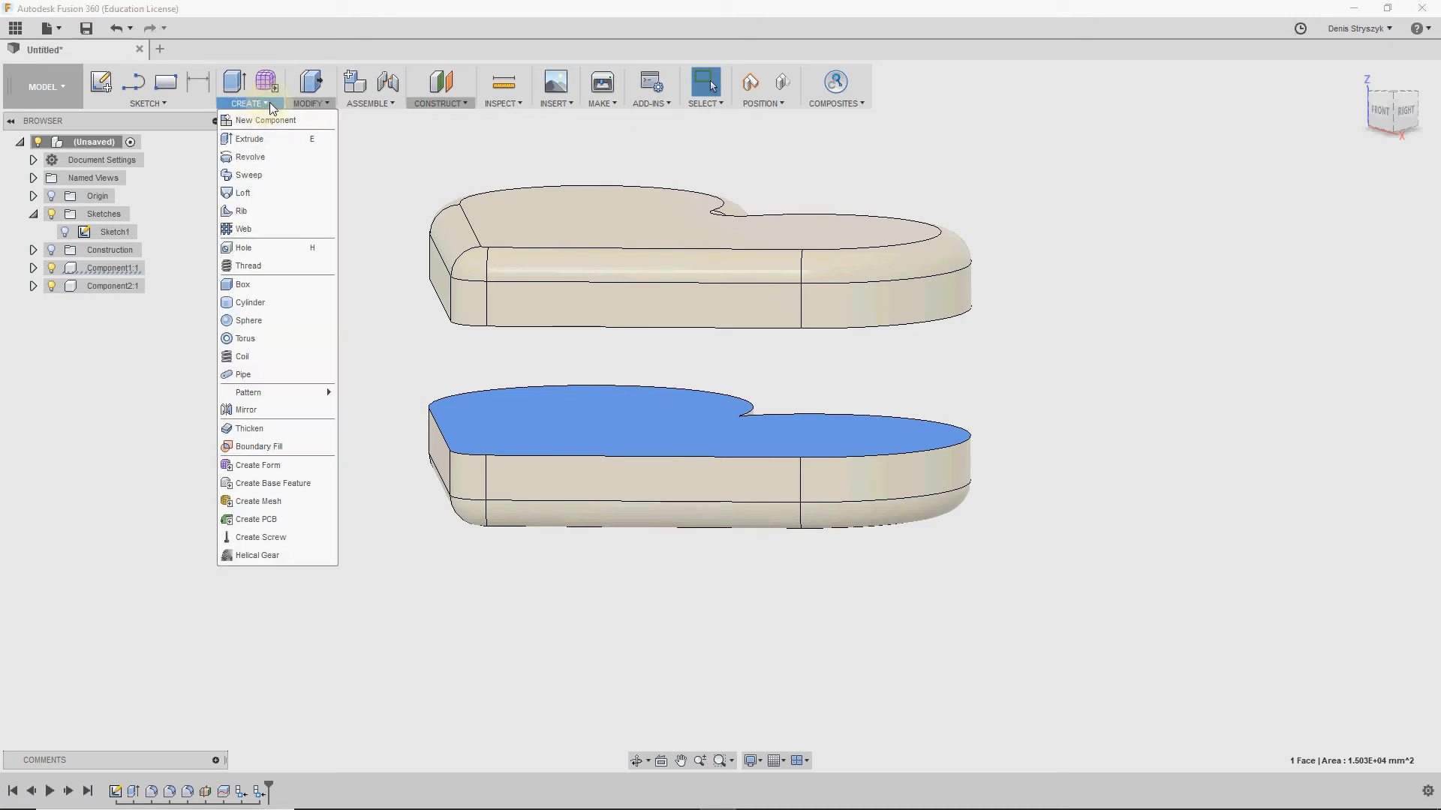
click(299, 103)
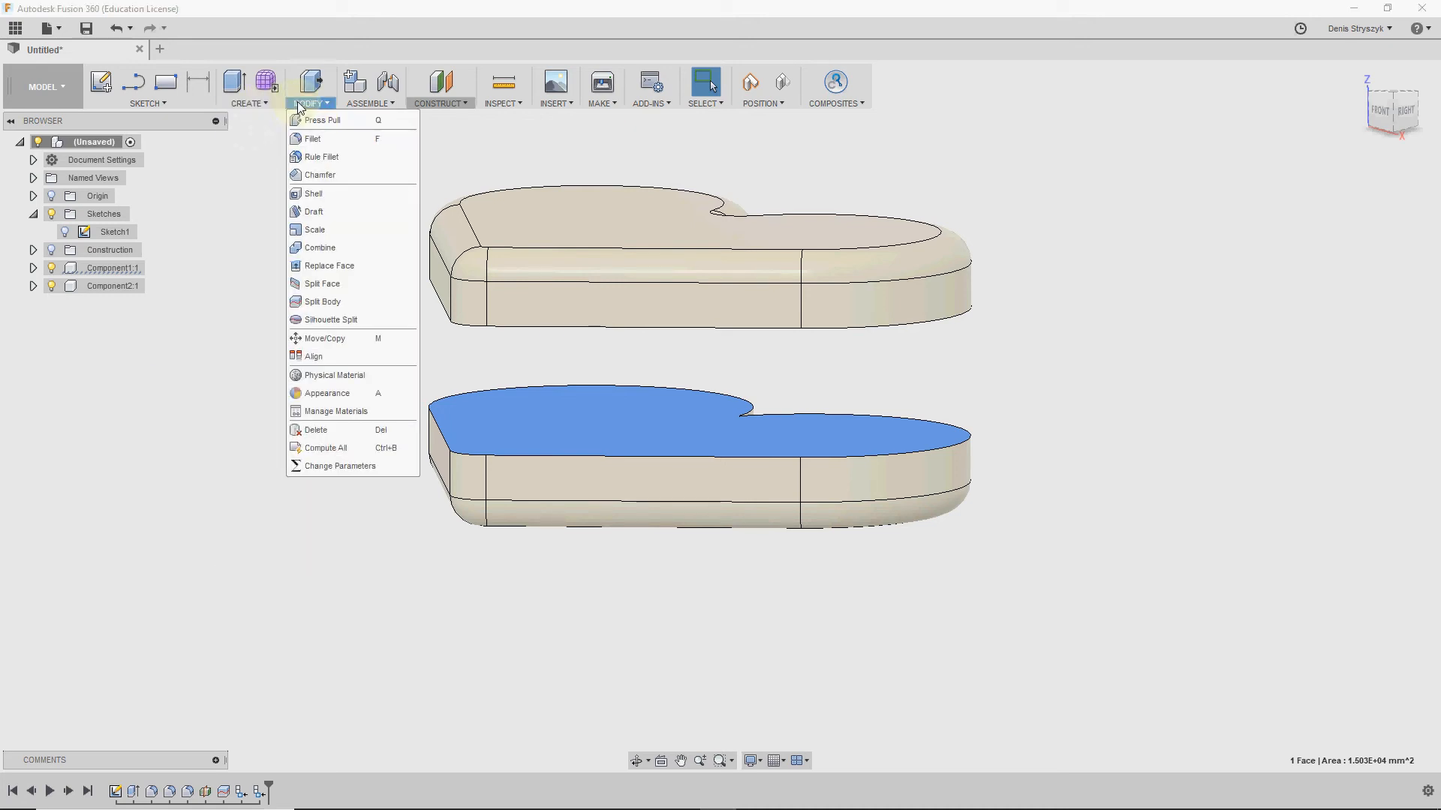
click(313, 194)
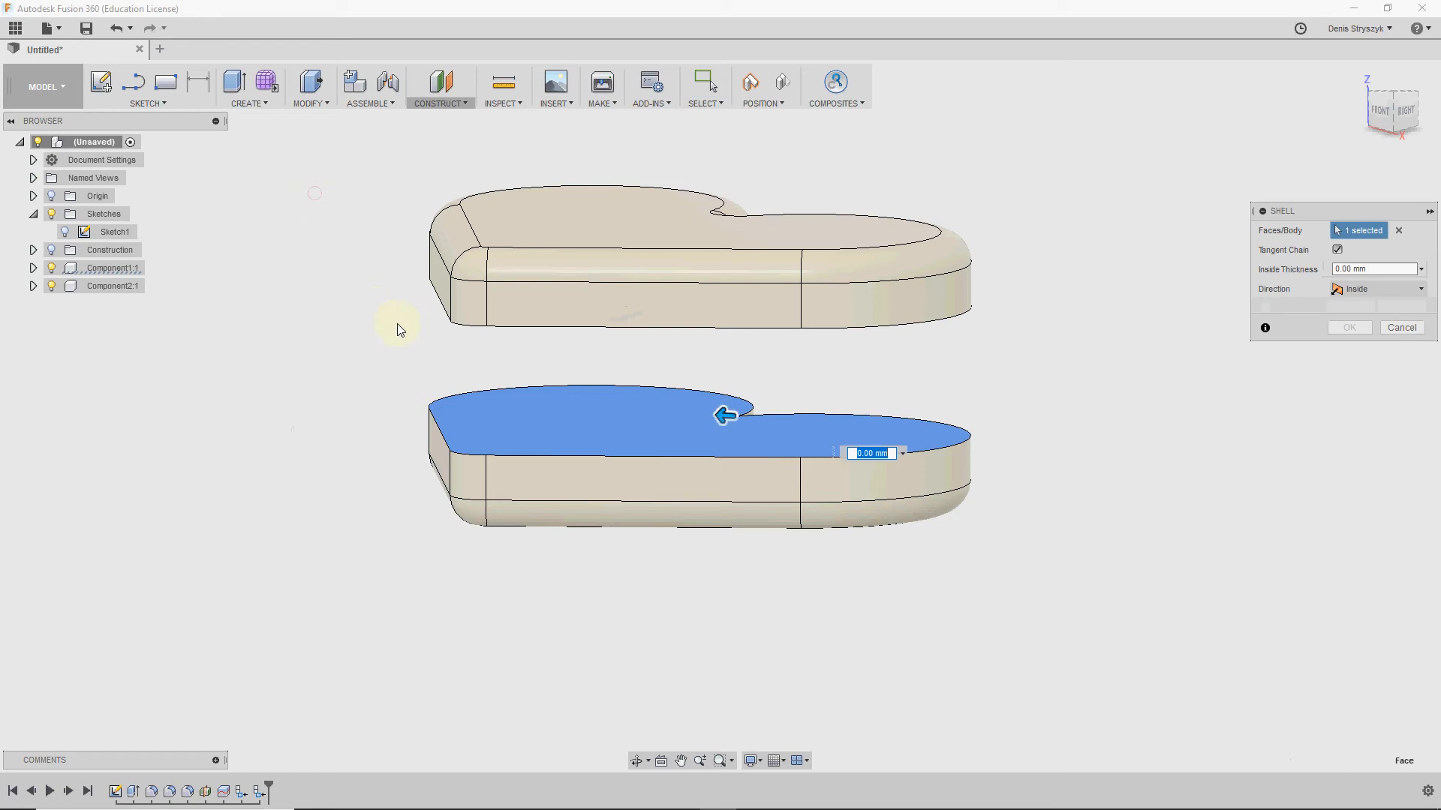
click(633, 427)
click(689, 422)
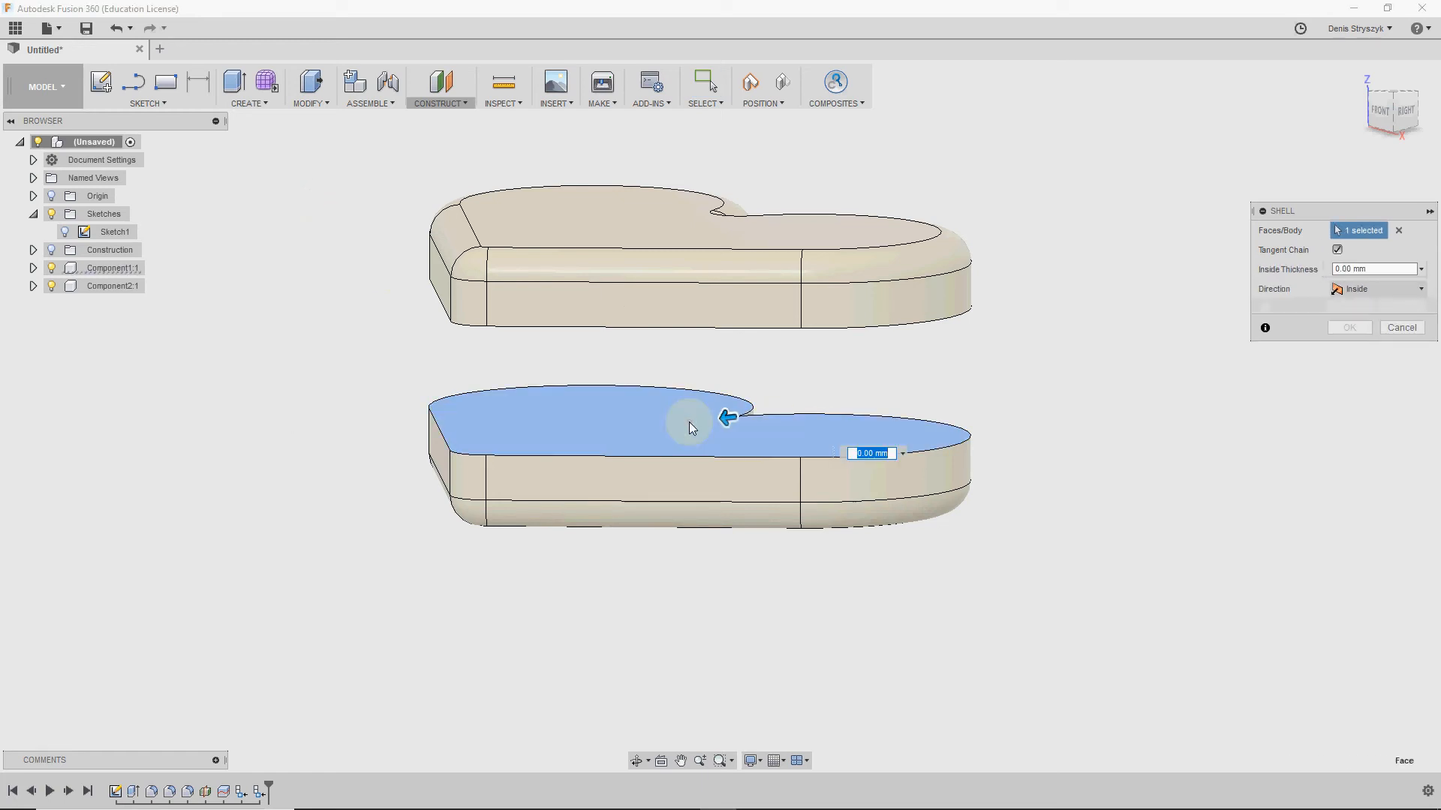
click(1340, 268)
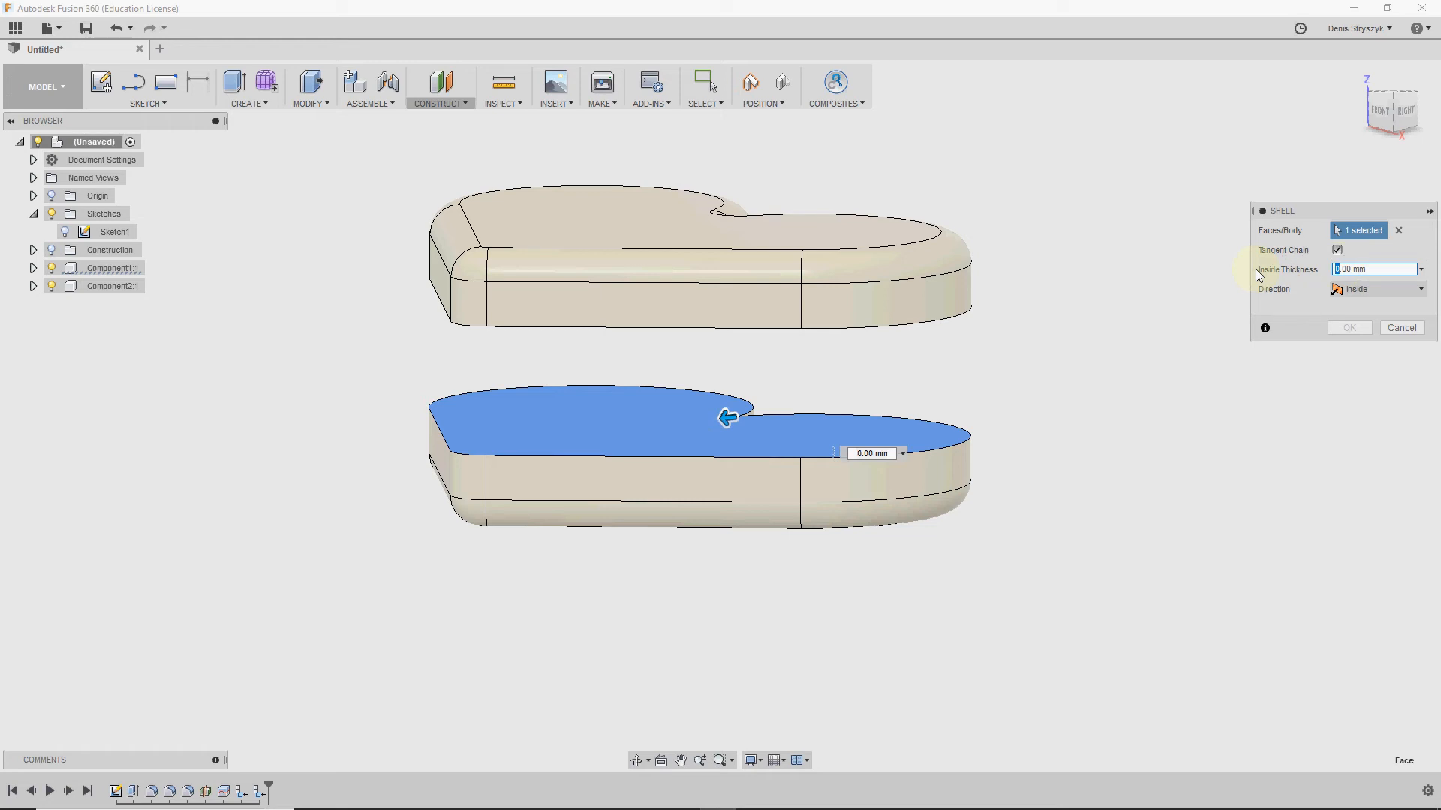
text(1.)
drag(1344, 269, 1350, 269)
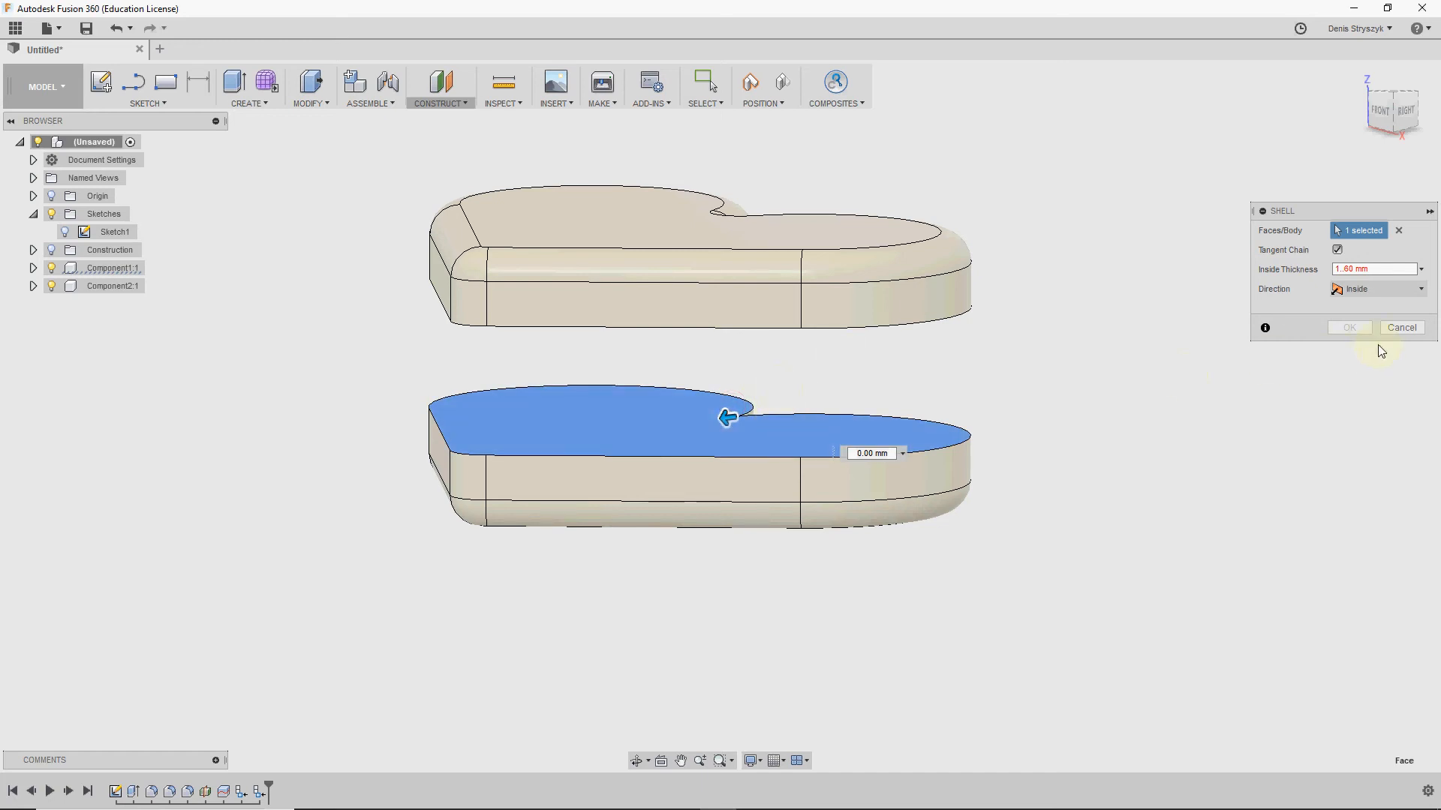
click(1402, 328)
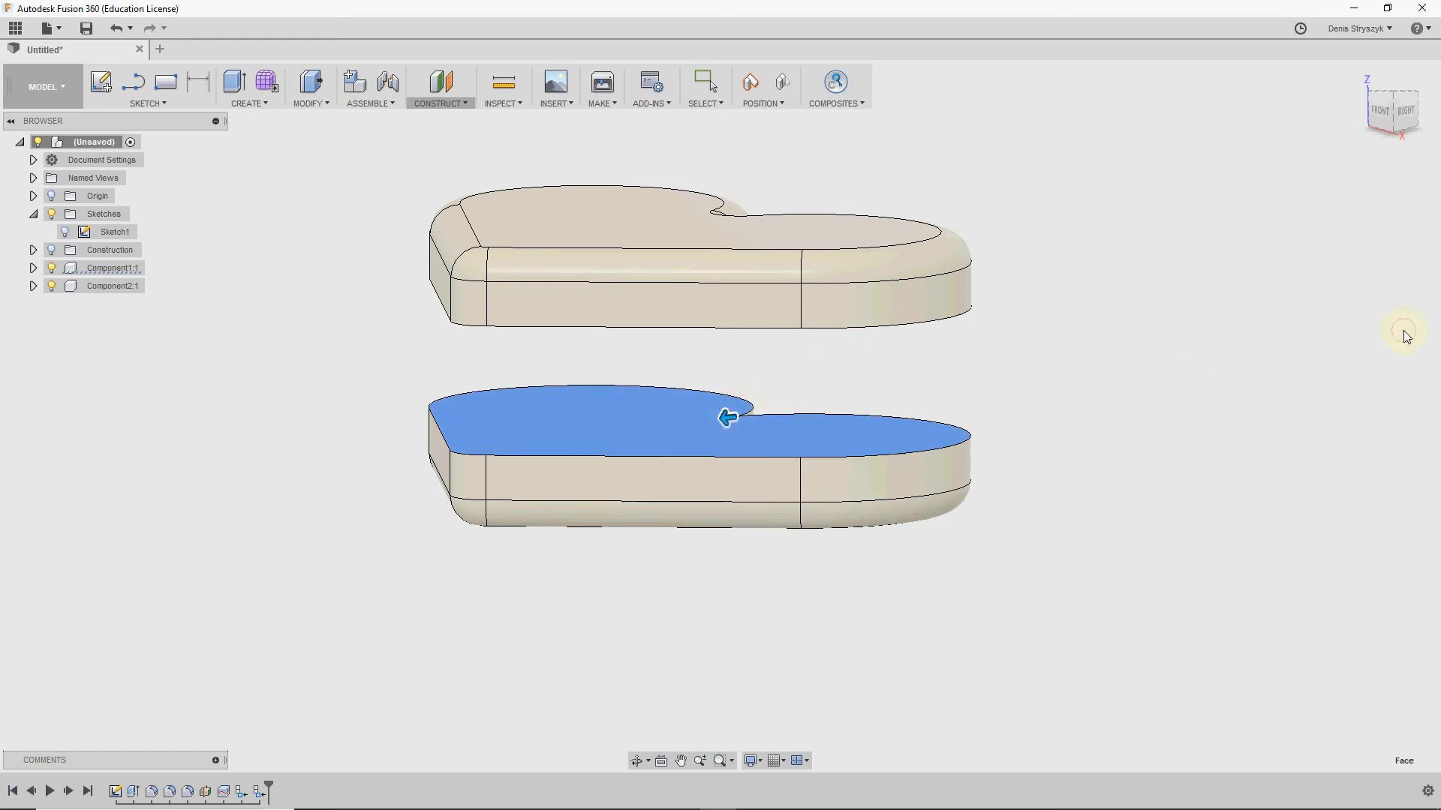
Step: Activate the lower heart component and shell it open through its flat top face with a 5 mm inside thickness
click(72, 272)
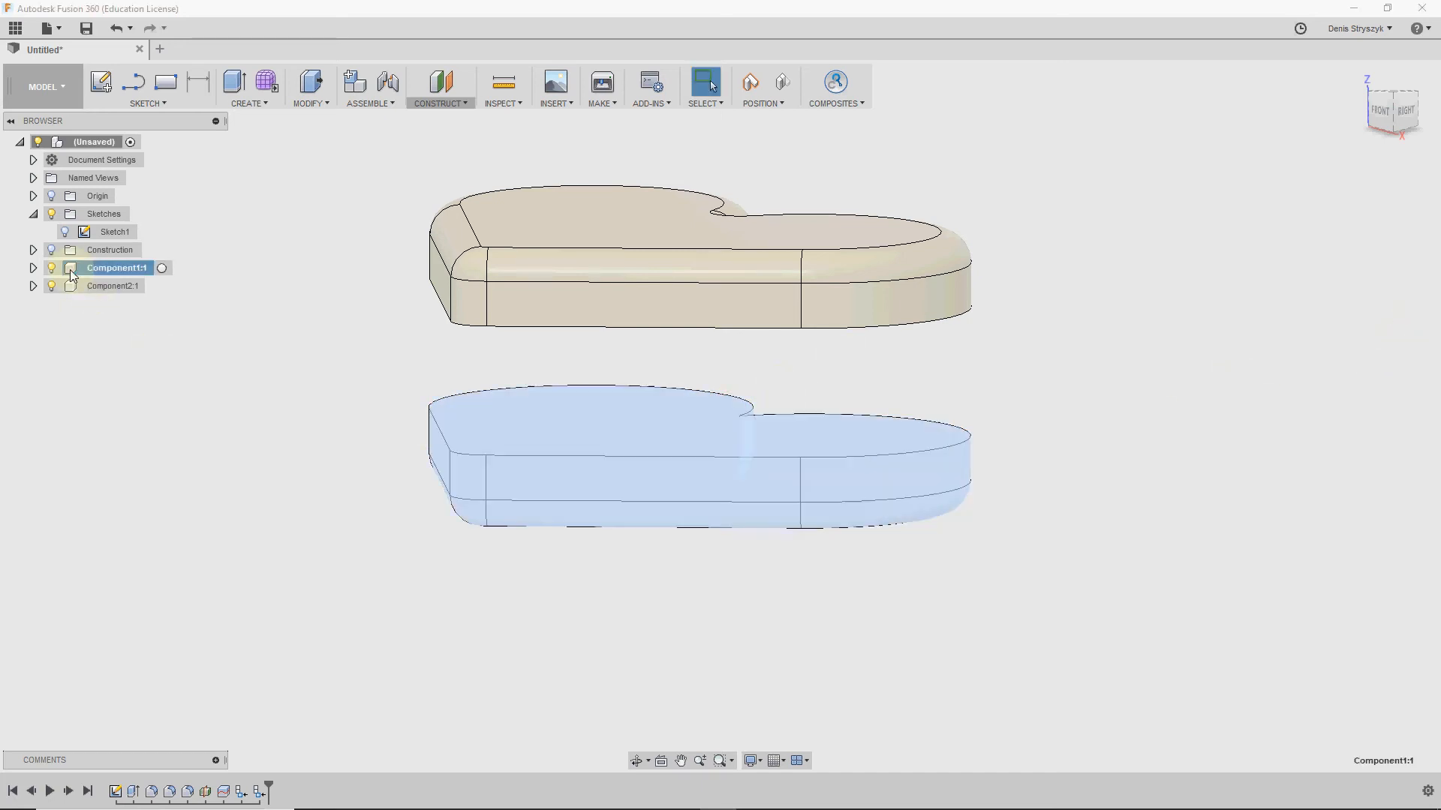
click(162, 268)
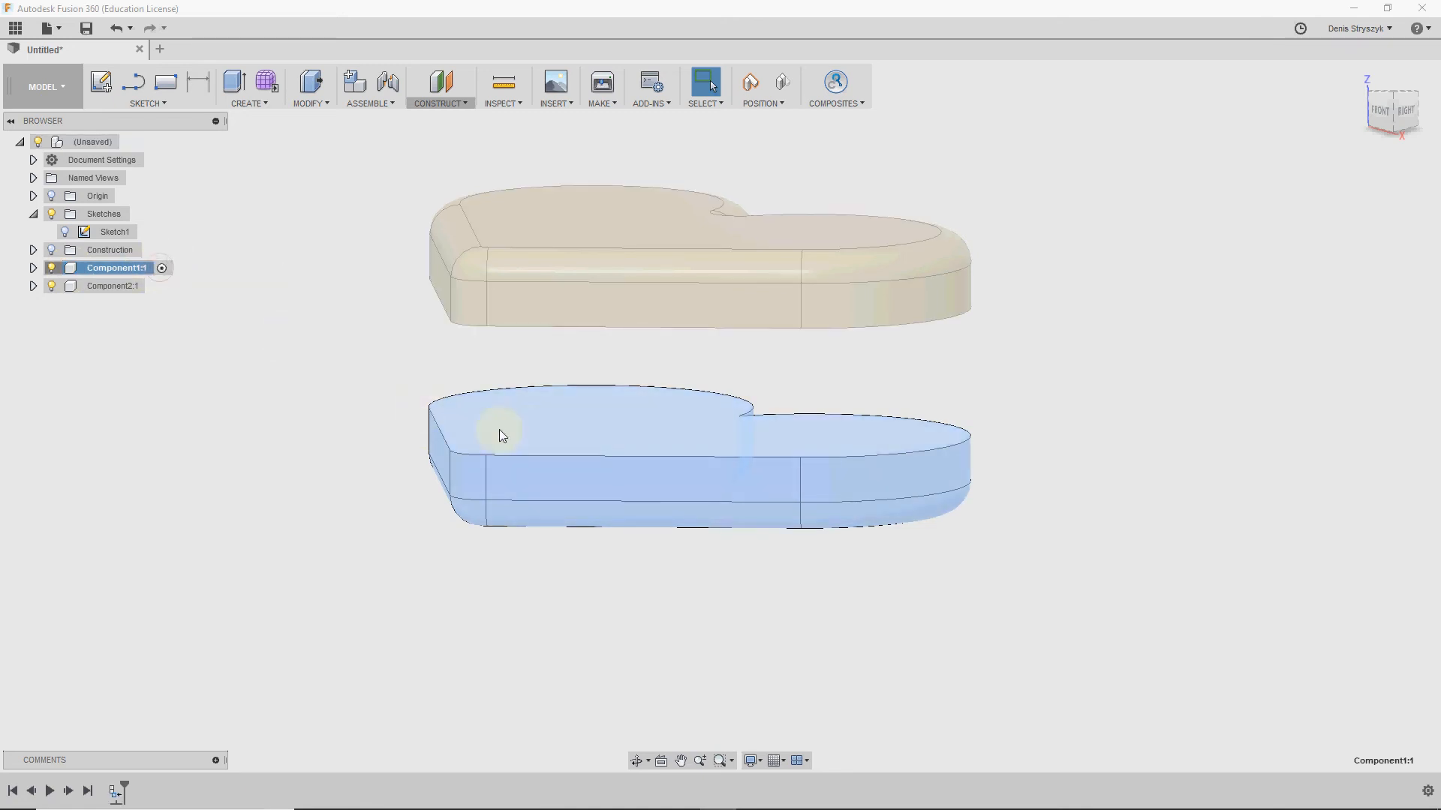
click(533, 434)
right_click(534, 435)
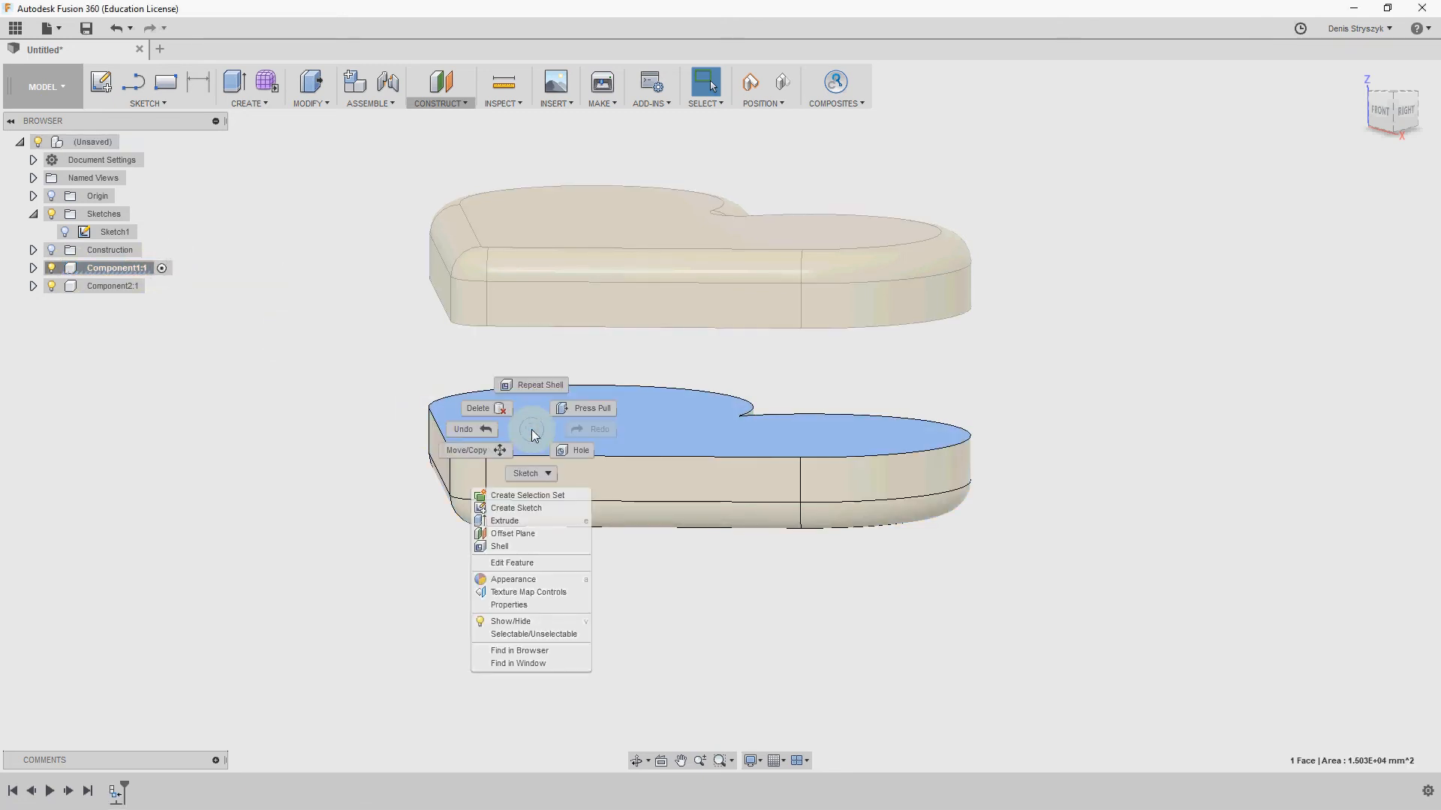
click(531, 386)
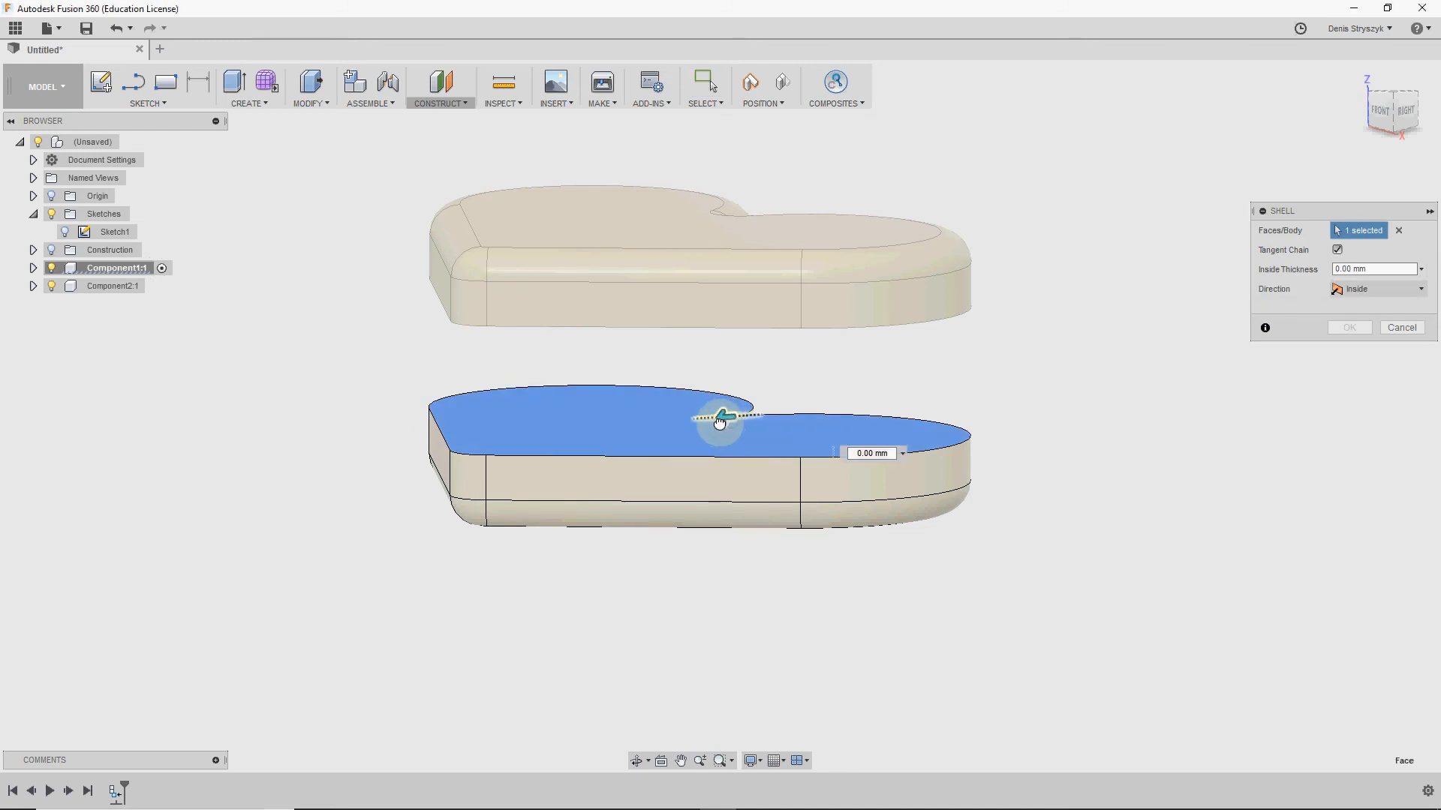
mouse_move(719, 422)
mouse_down()
mouse_move(733, 416)
mouse_move(714, 419)
mouse_up()
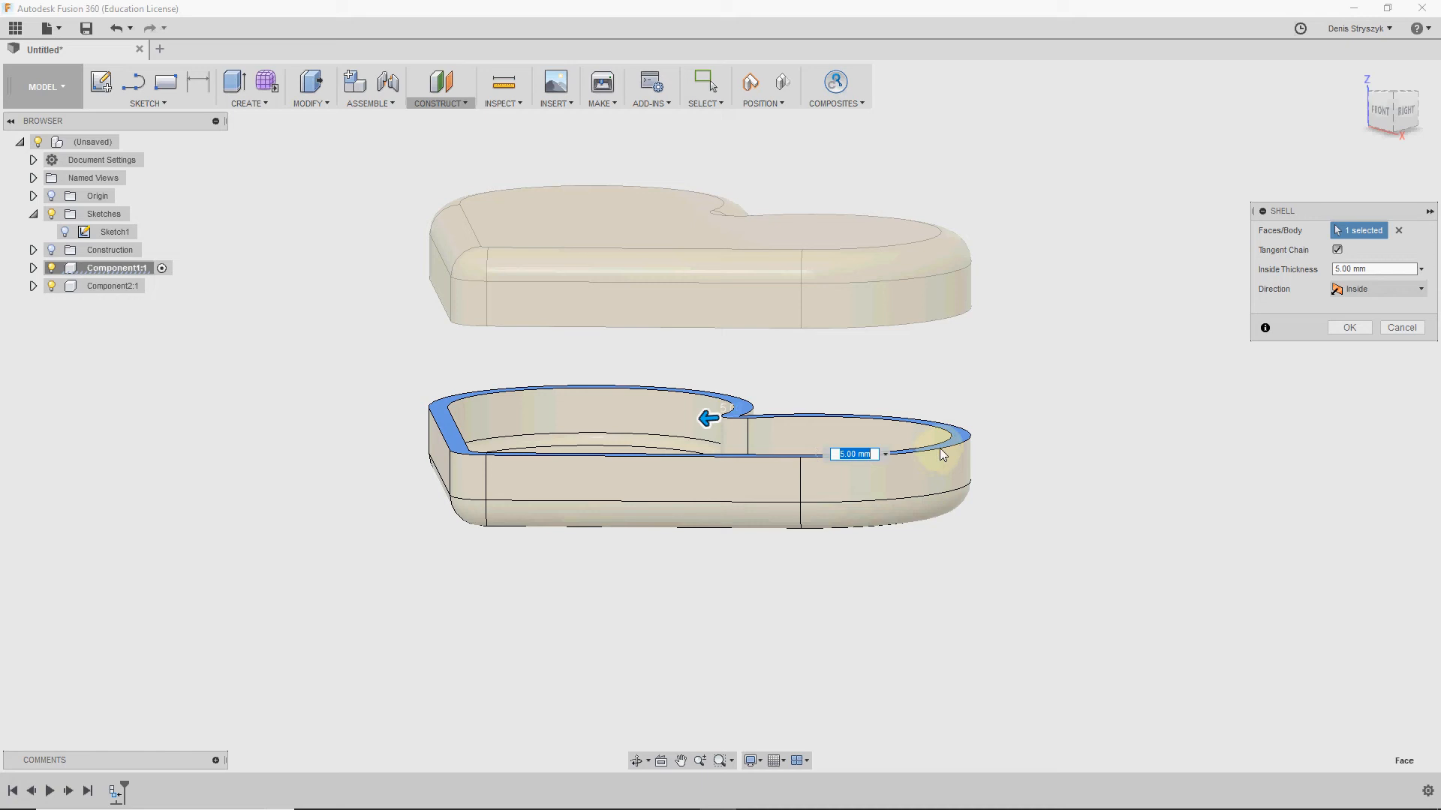
click(1352, 268)
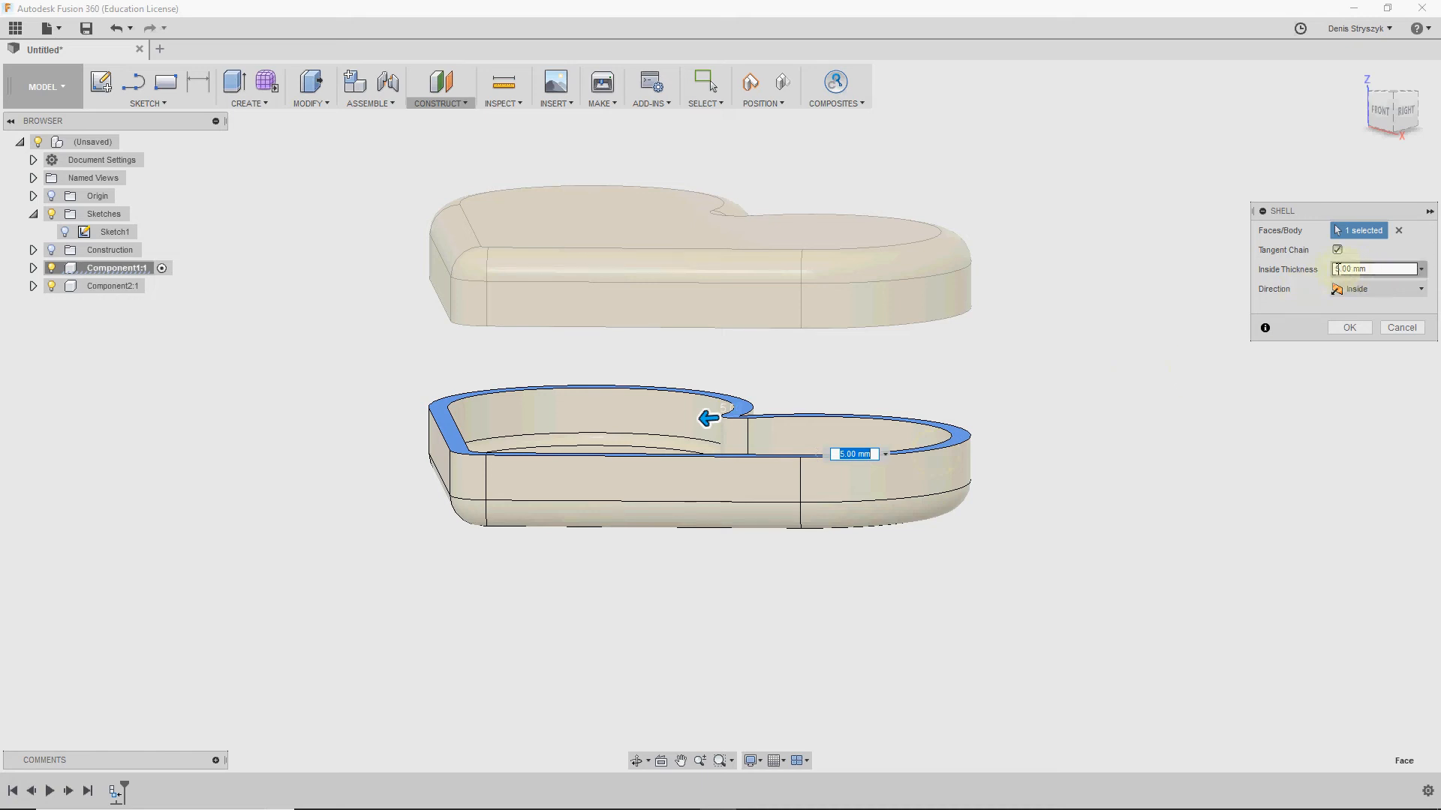
drag(1339, 269, 1329, 273)
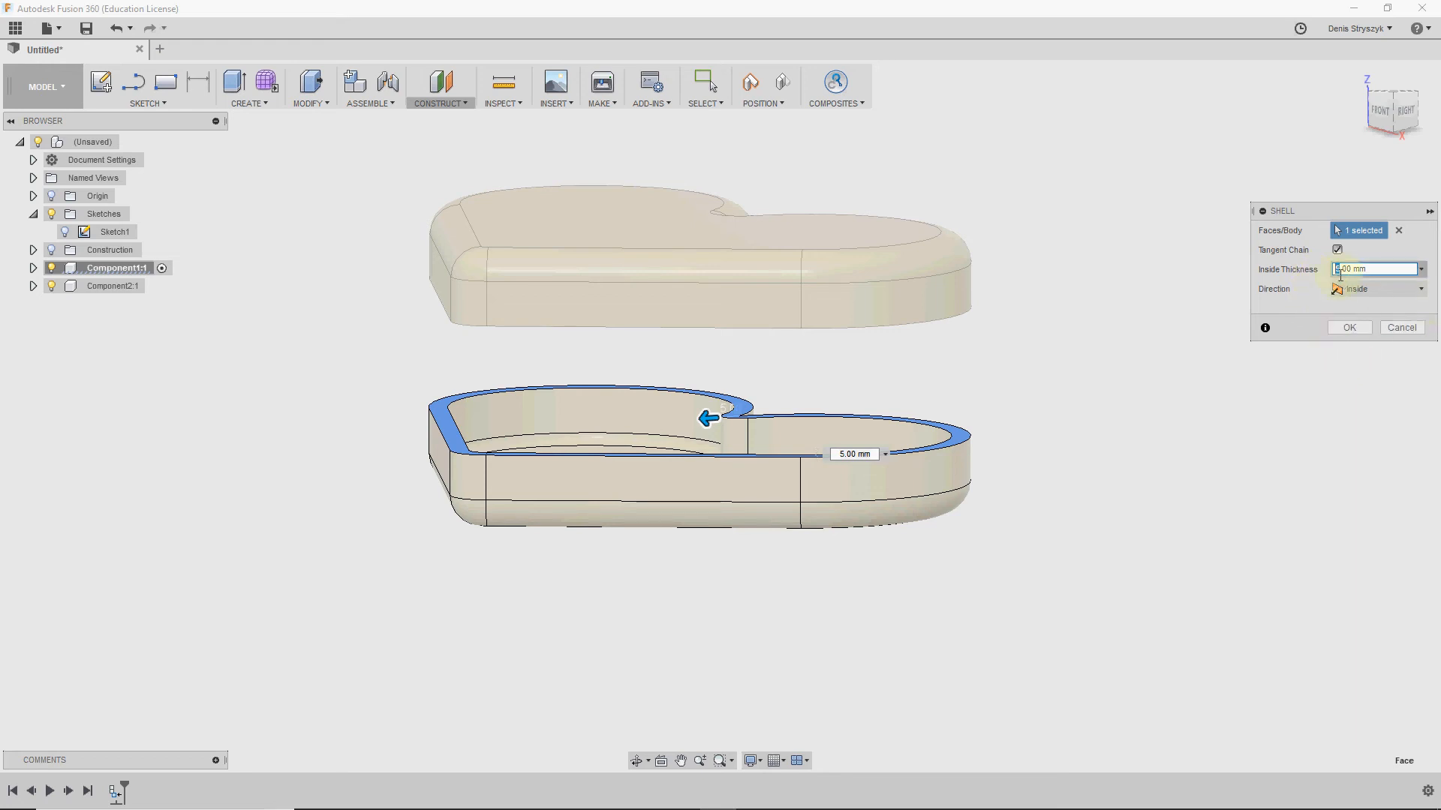
click(1343, 329)
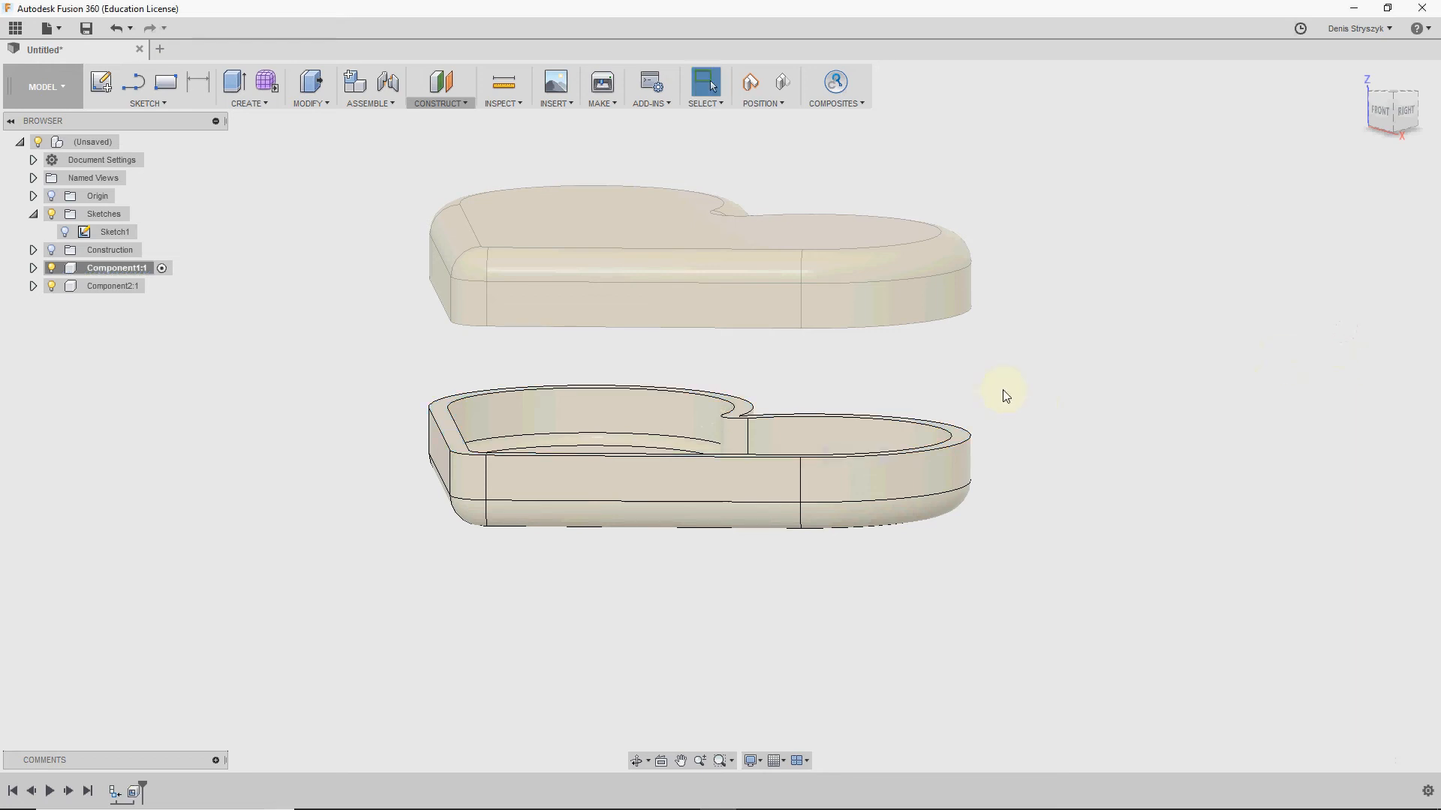
mouse_move(981, 392)
shift+middle_down()
mouse_move(994, 415)
mouse_move(997, 400)
mouse_move(910, 350)
mouse_move(971, 398)
shift+middle_up()
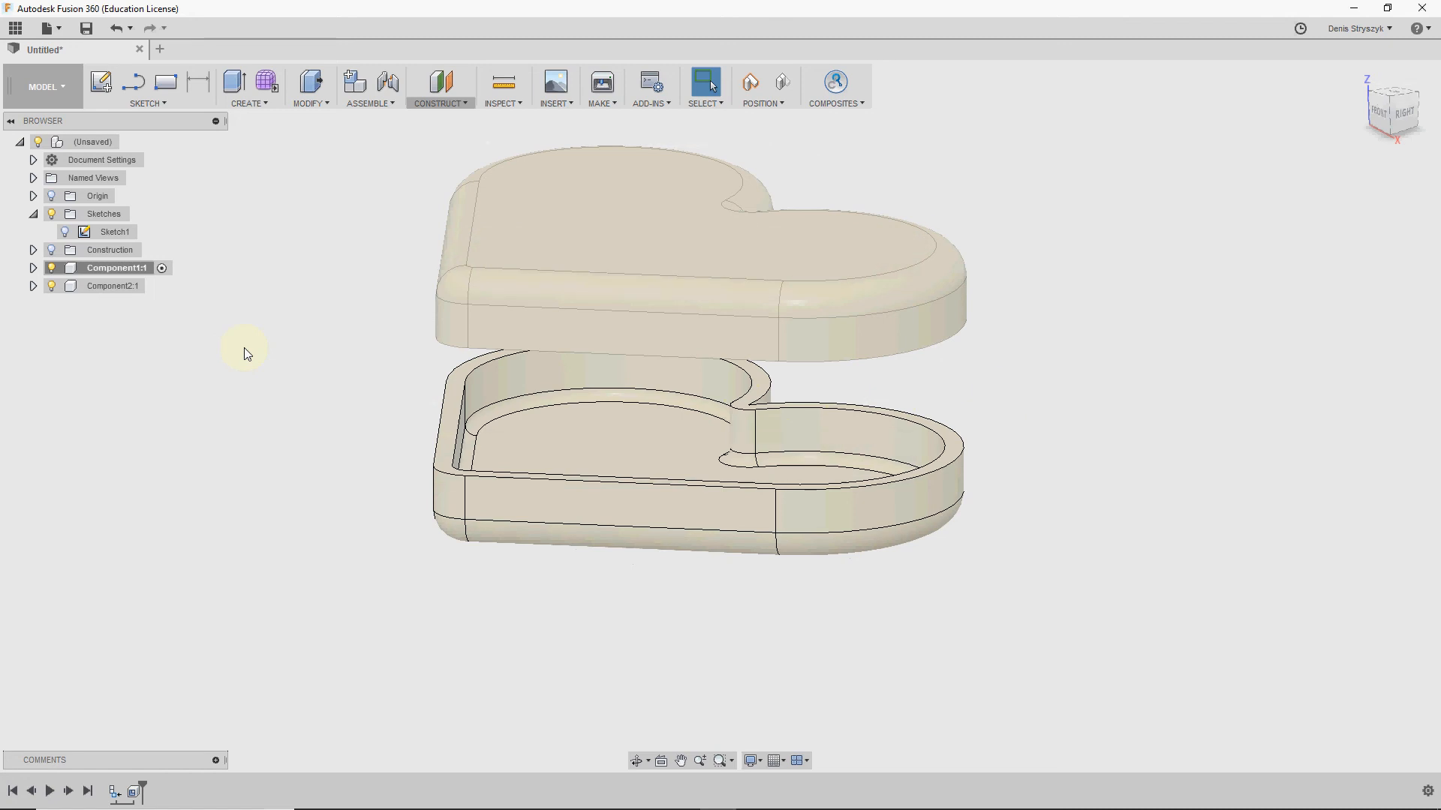
click(1388, 8)
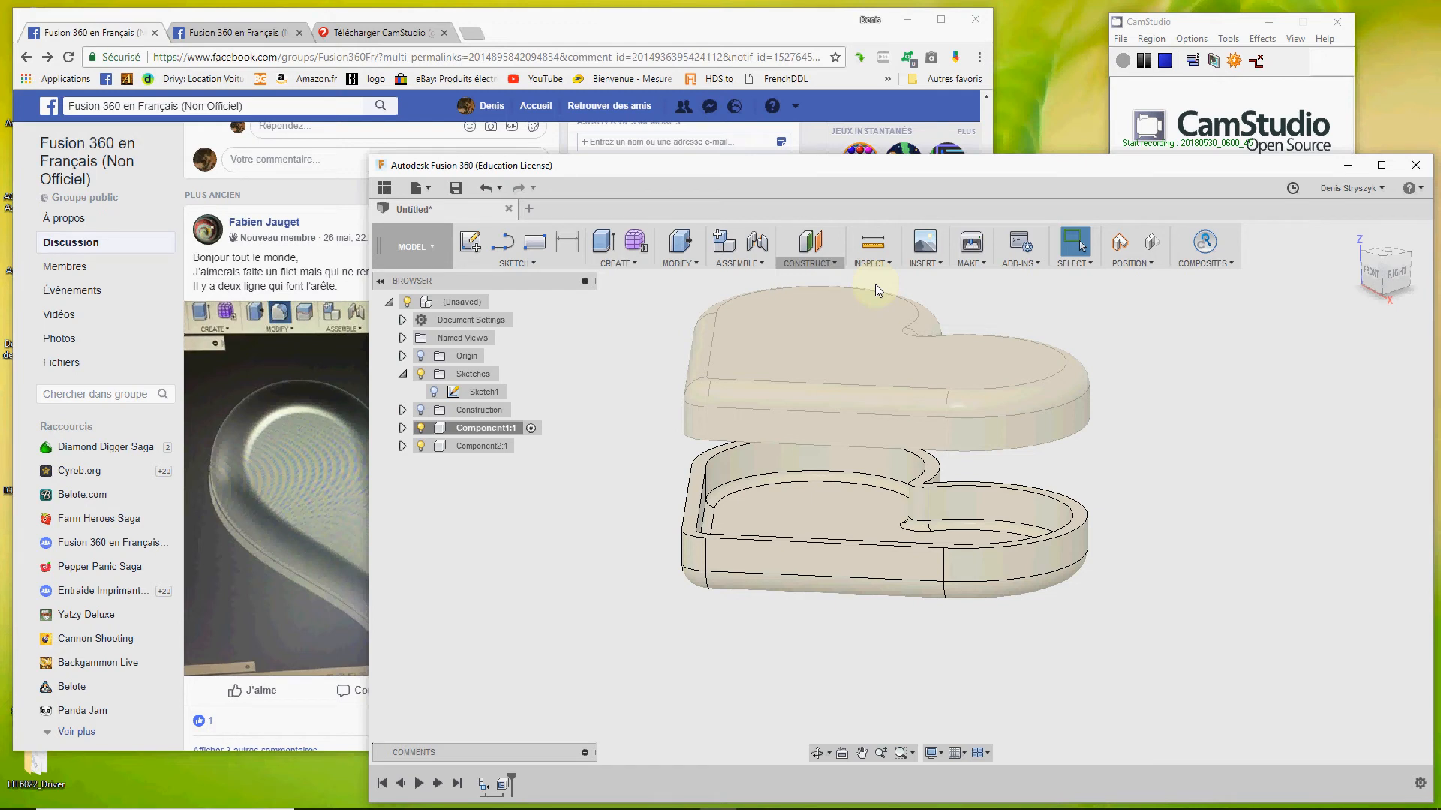
shift+middle_drag(837, 367, 840, 424)
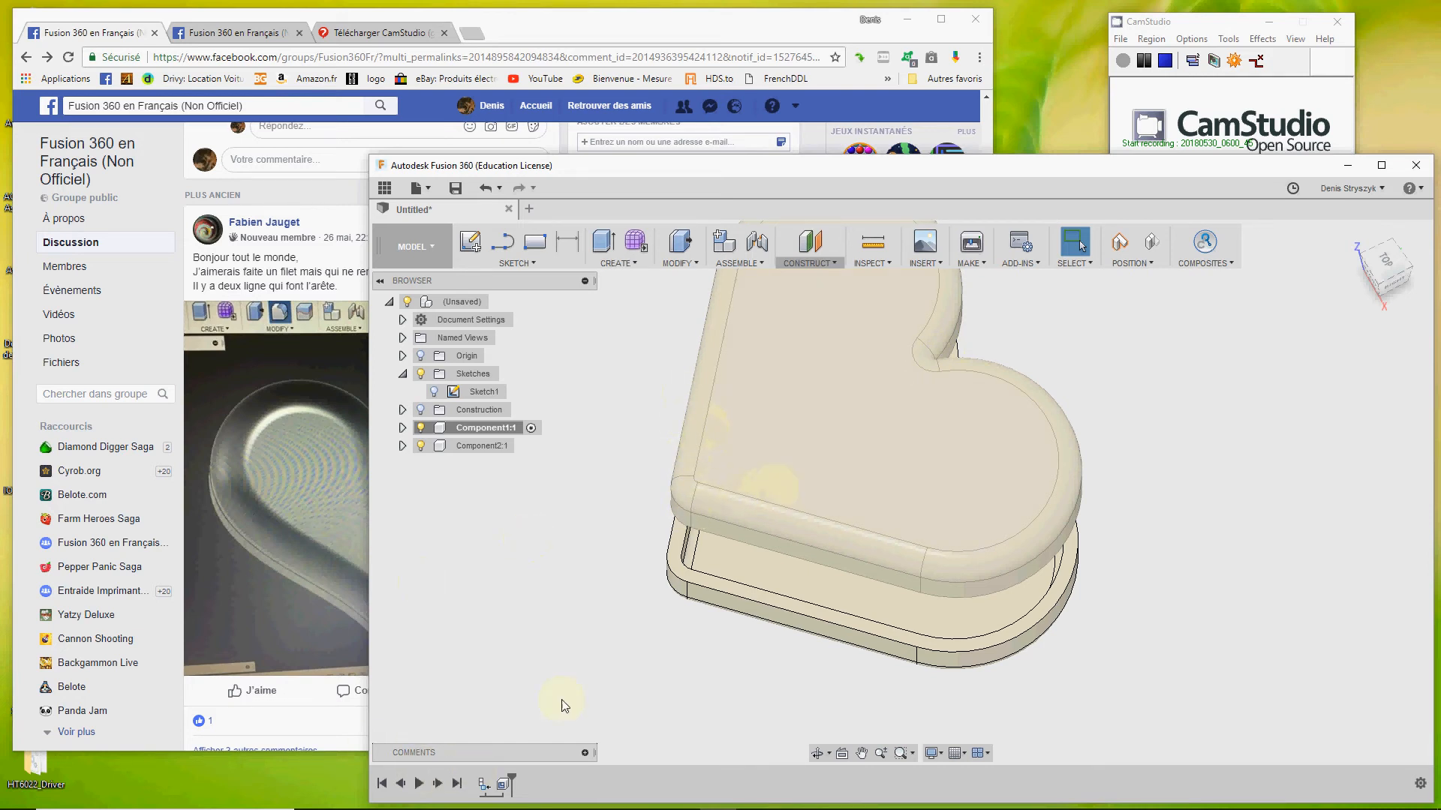
click(1382, 165)
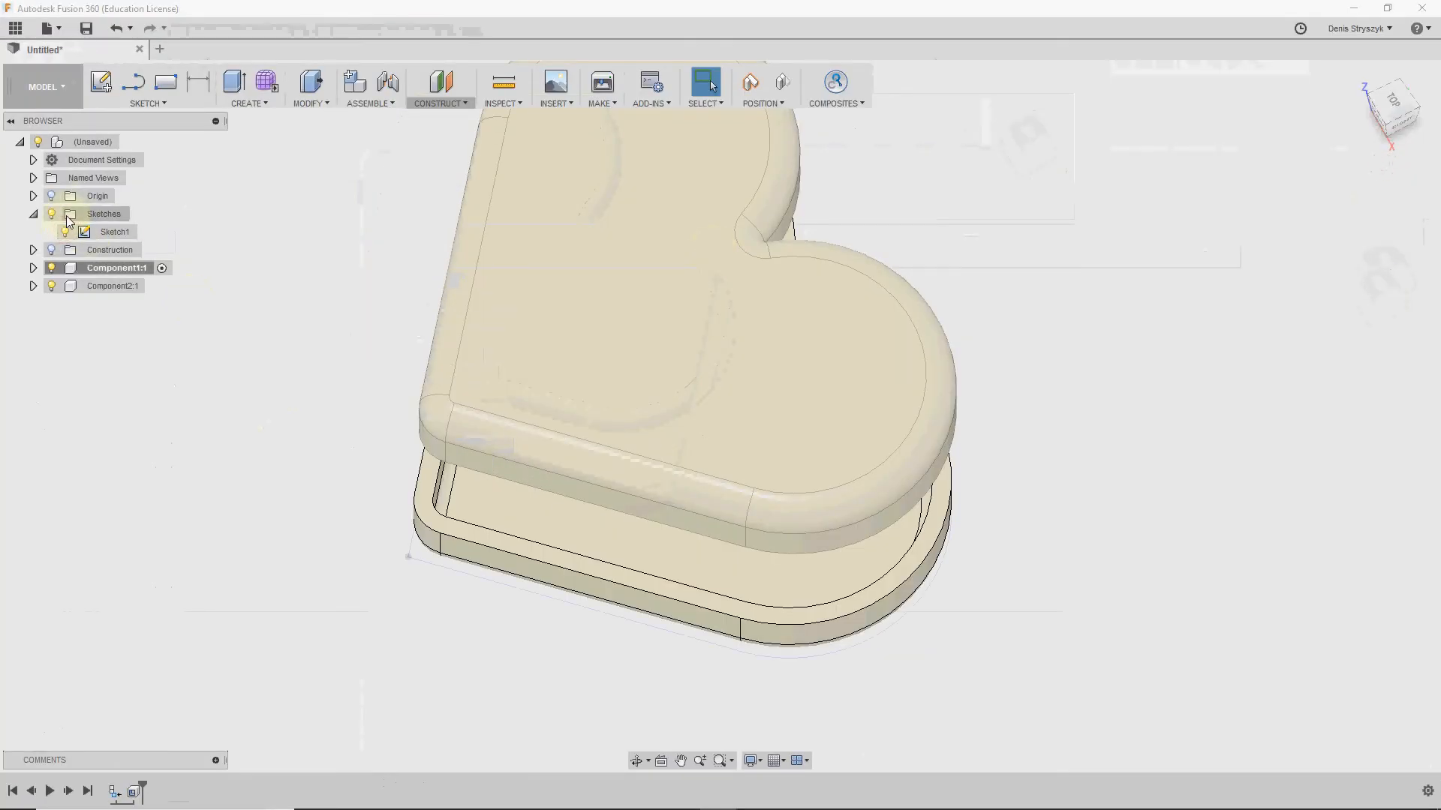
Step: Hide both heart components and open the original heart sketch for editing
click(51, 268)
click(51, 286)
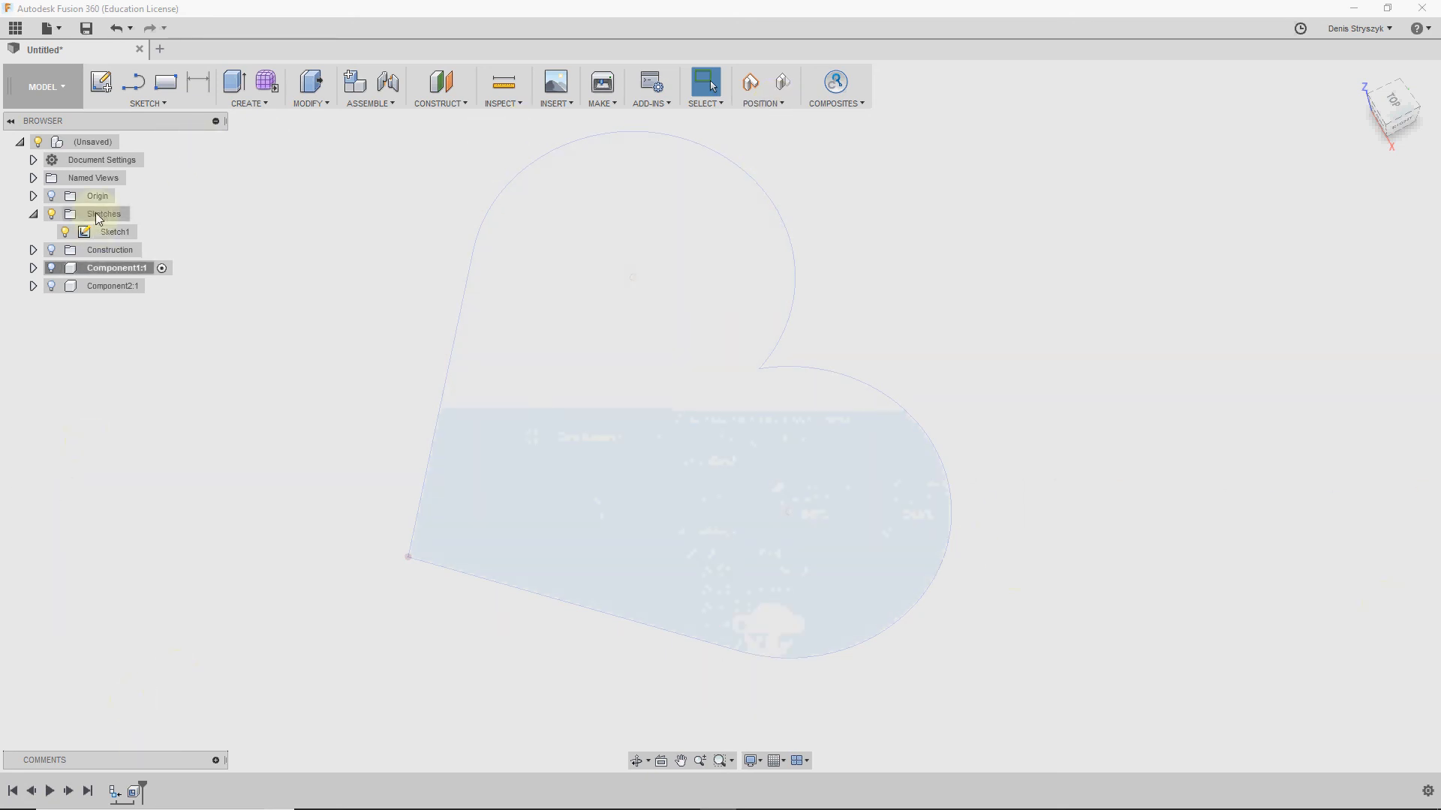
right_click(81, 230)
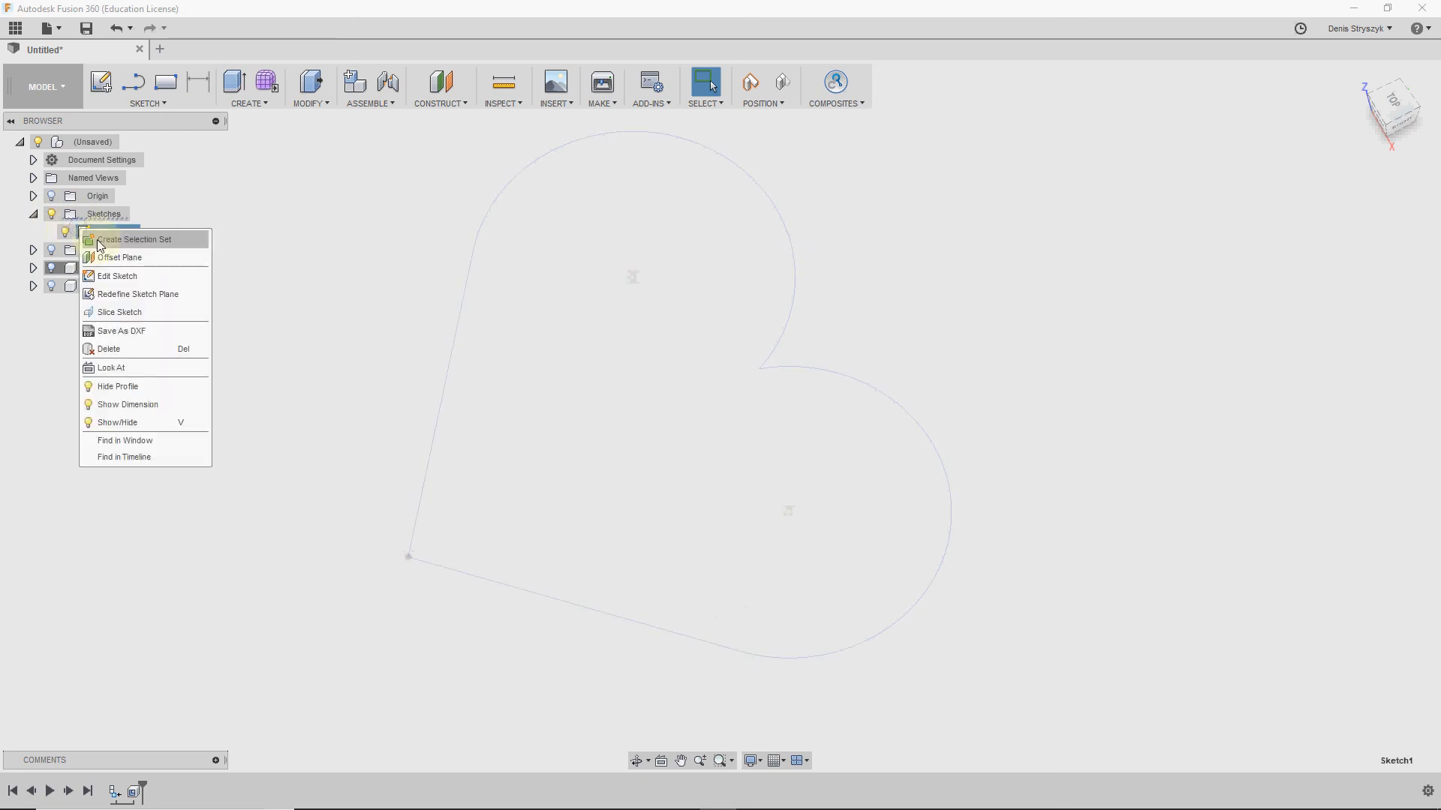
click(115, 275)
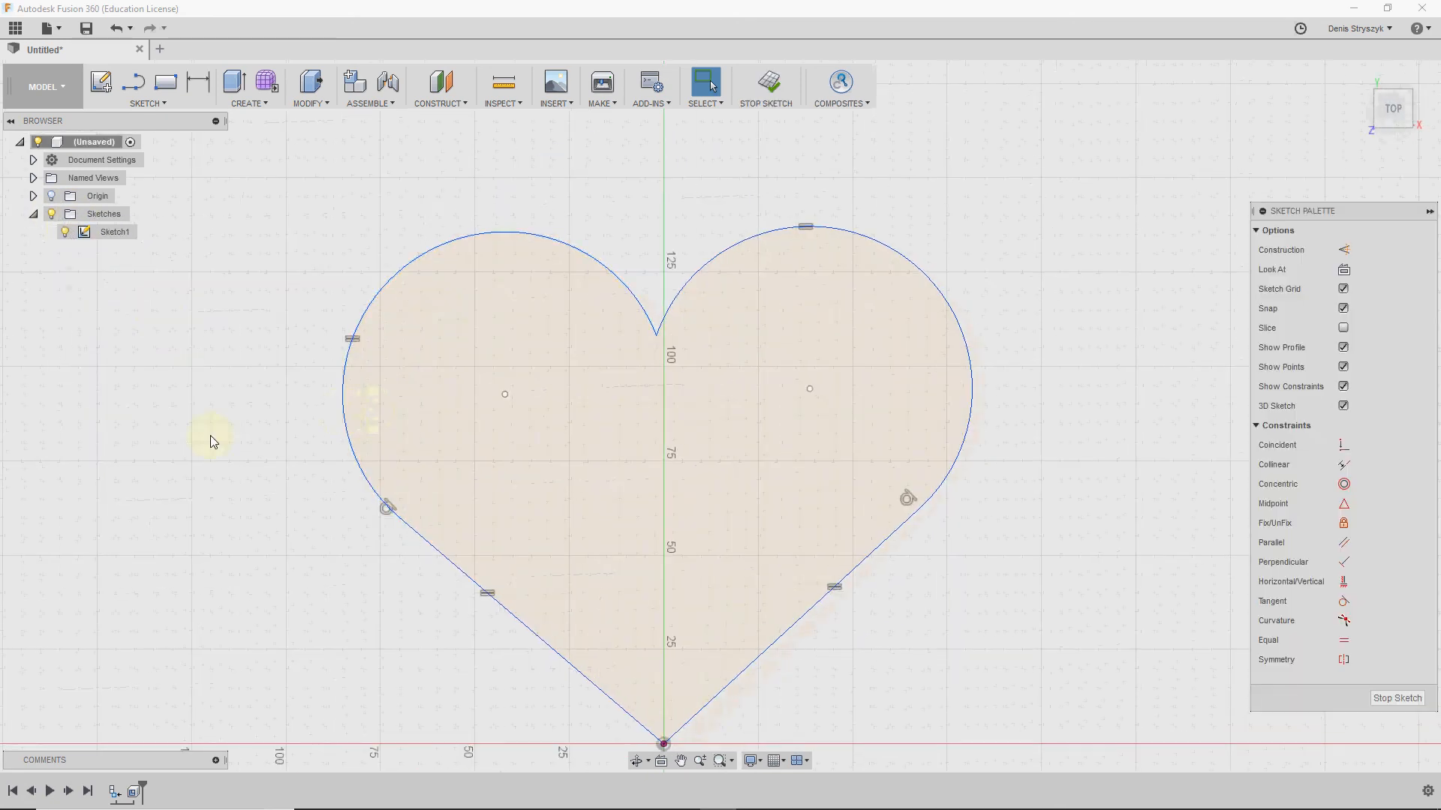
Step: Sketch a smaller closed heart about 65 mm wide beside the large one, with two straight lower sides, two arc lobes and a rounded notch
click(134, 81)
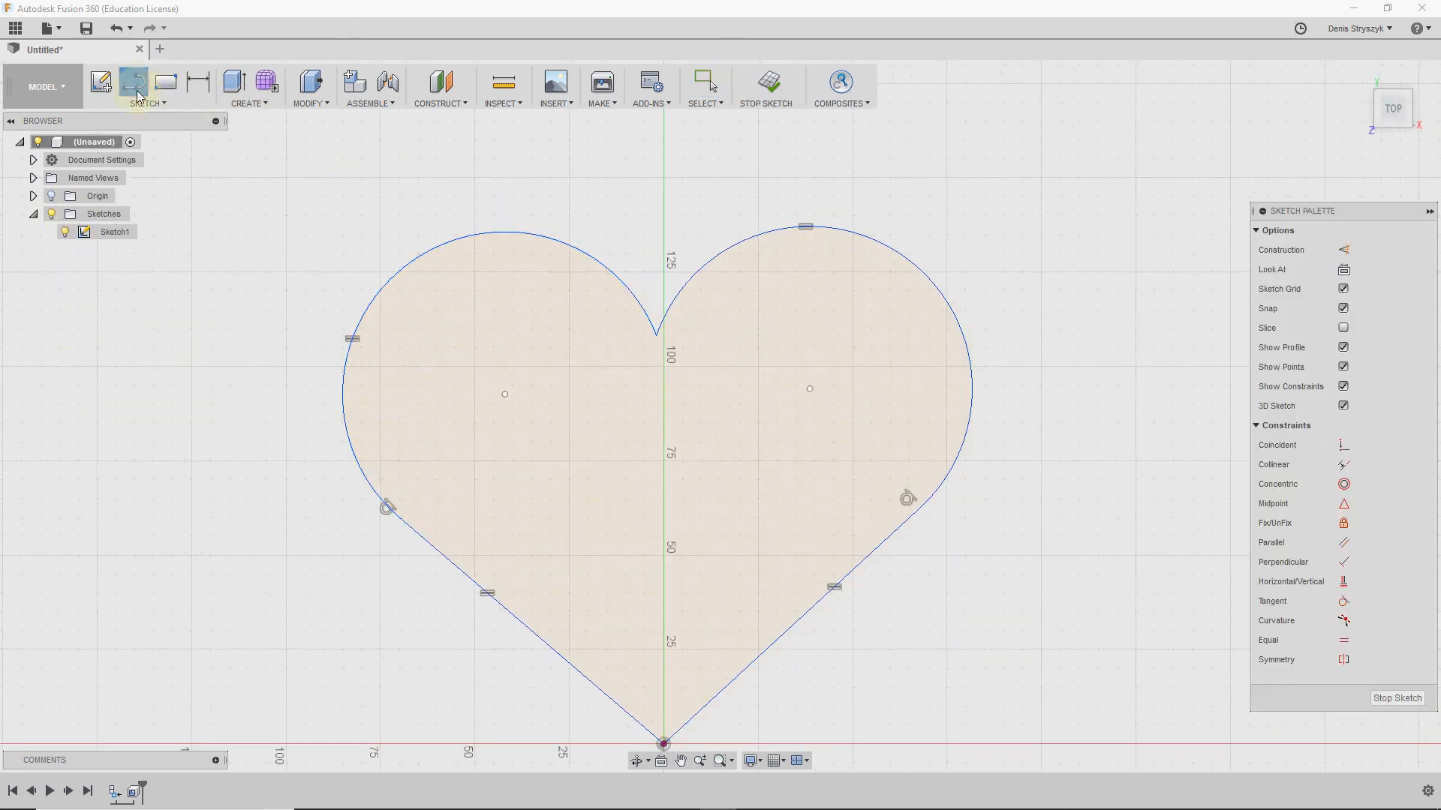
click(165, 587)
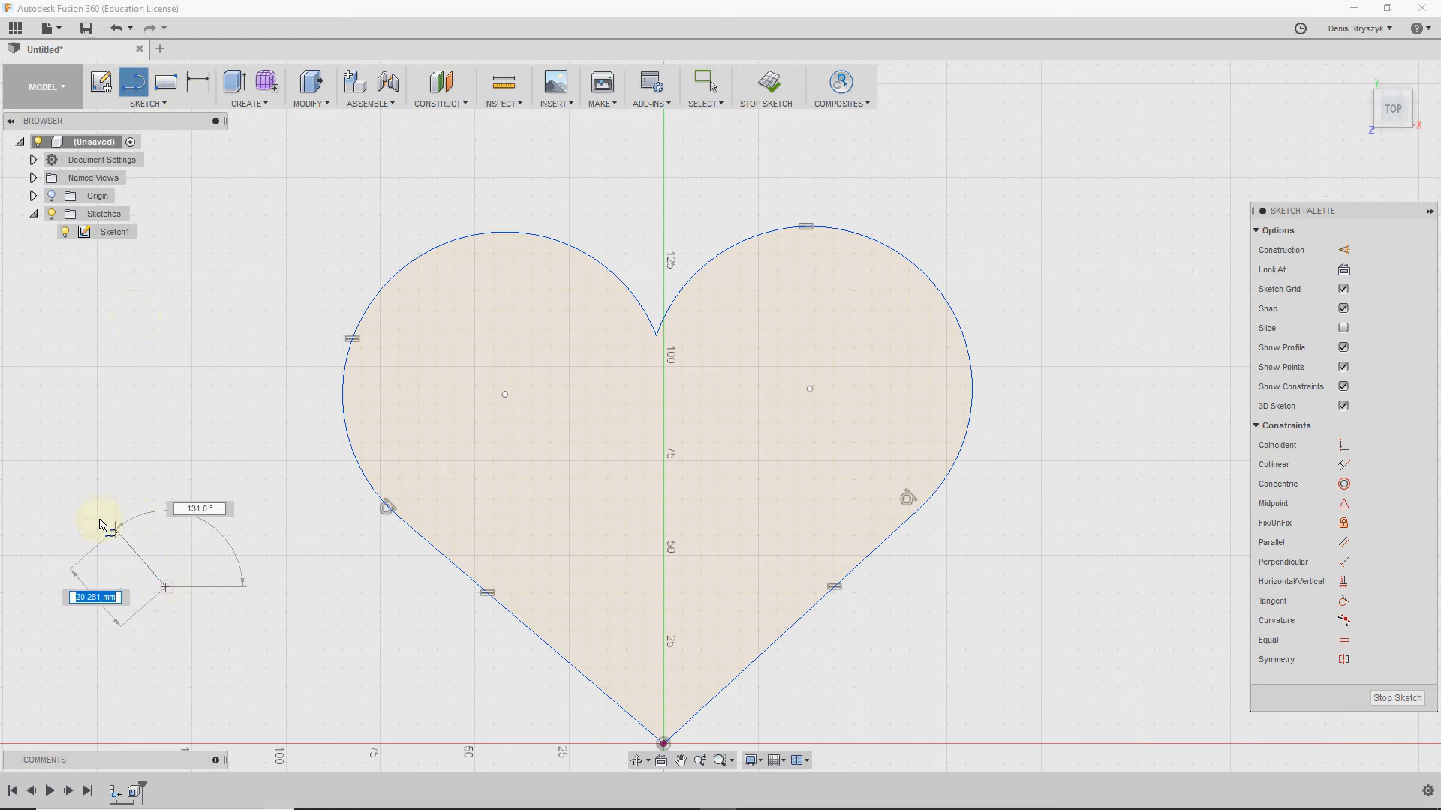
click(87, 513)
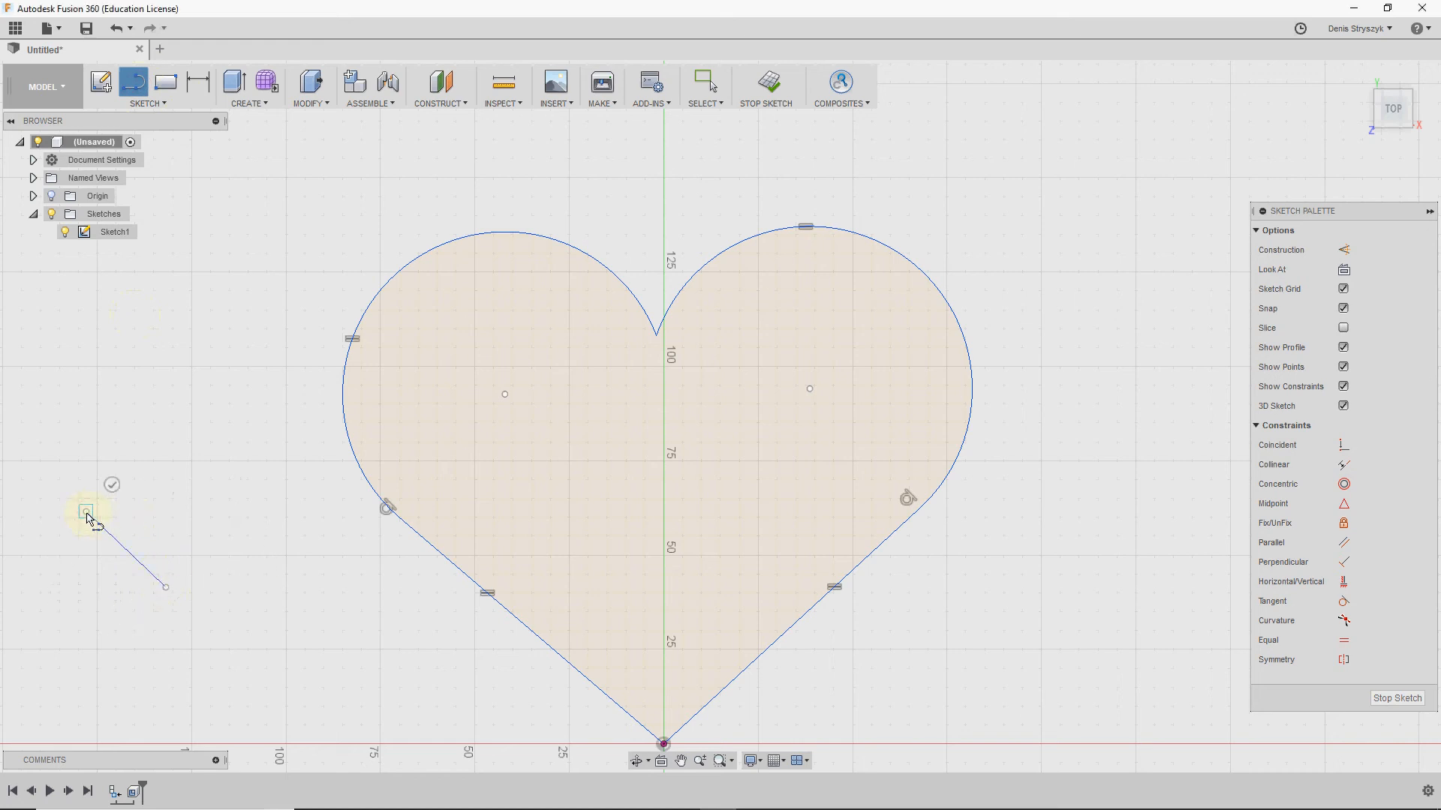
drag(87, 515, 212, 445)
drag(213, 446, 263, 537)
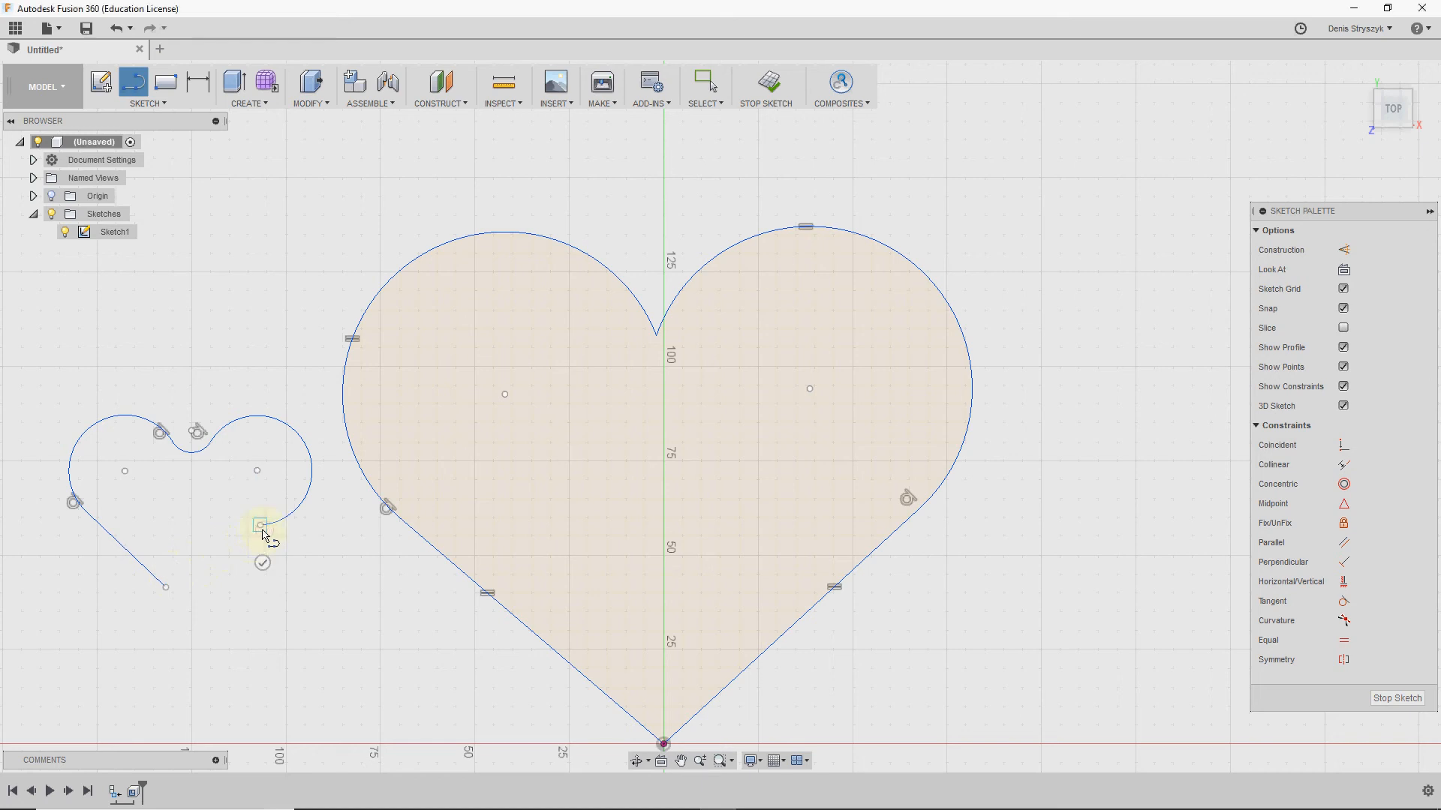
click(260, 527)
click(166, 589)
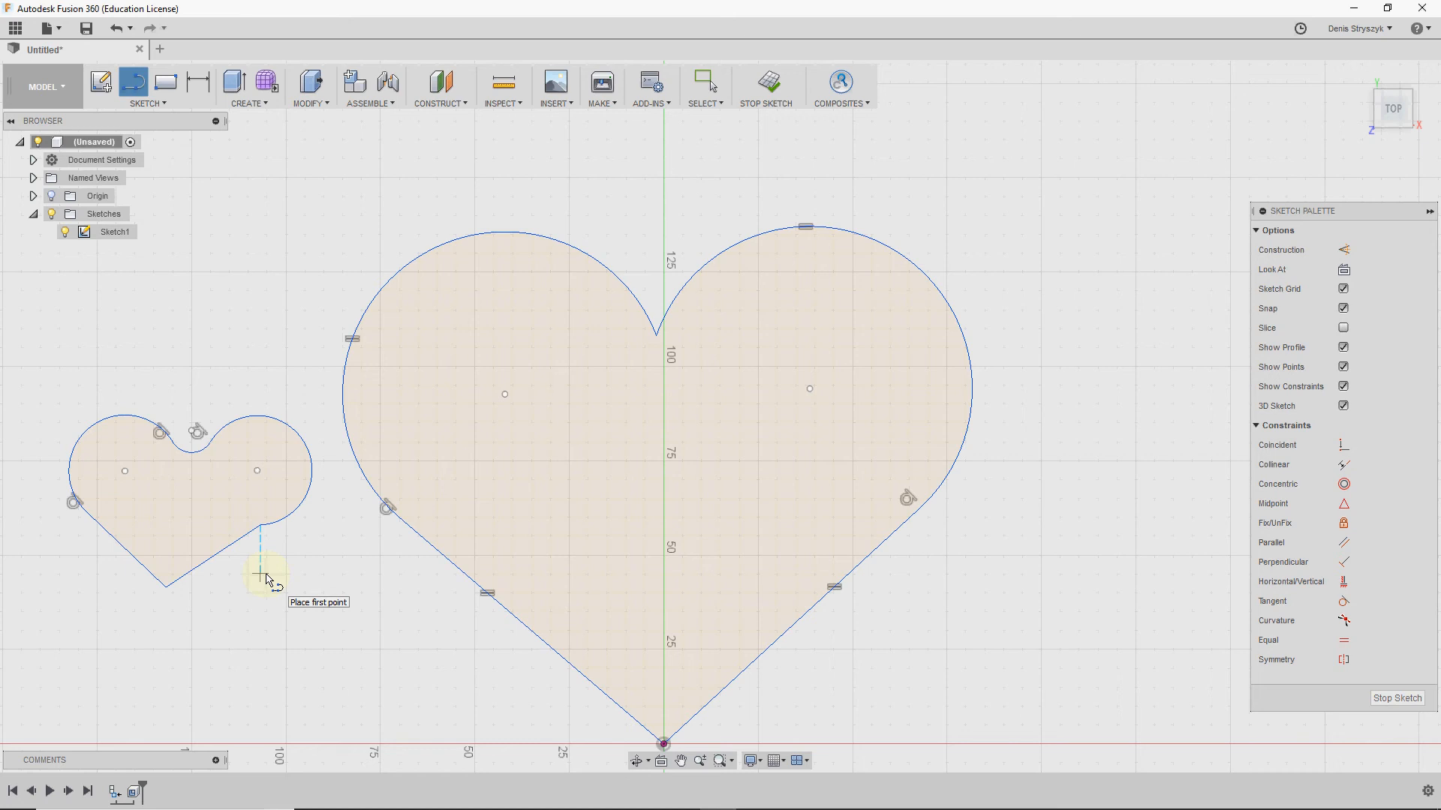
key(Escape)
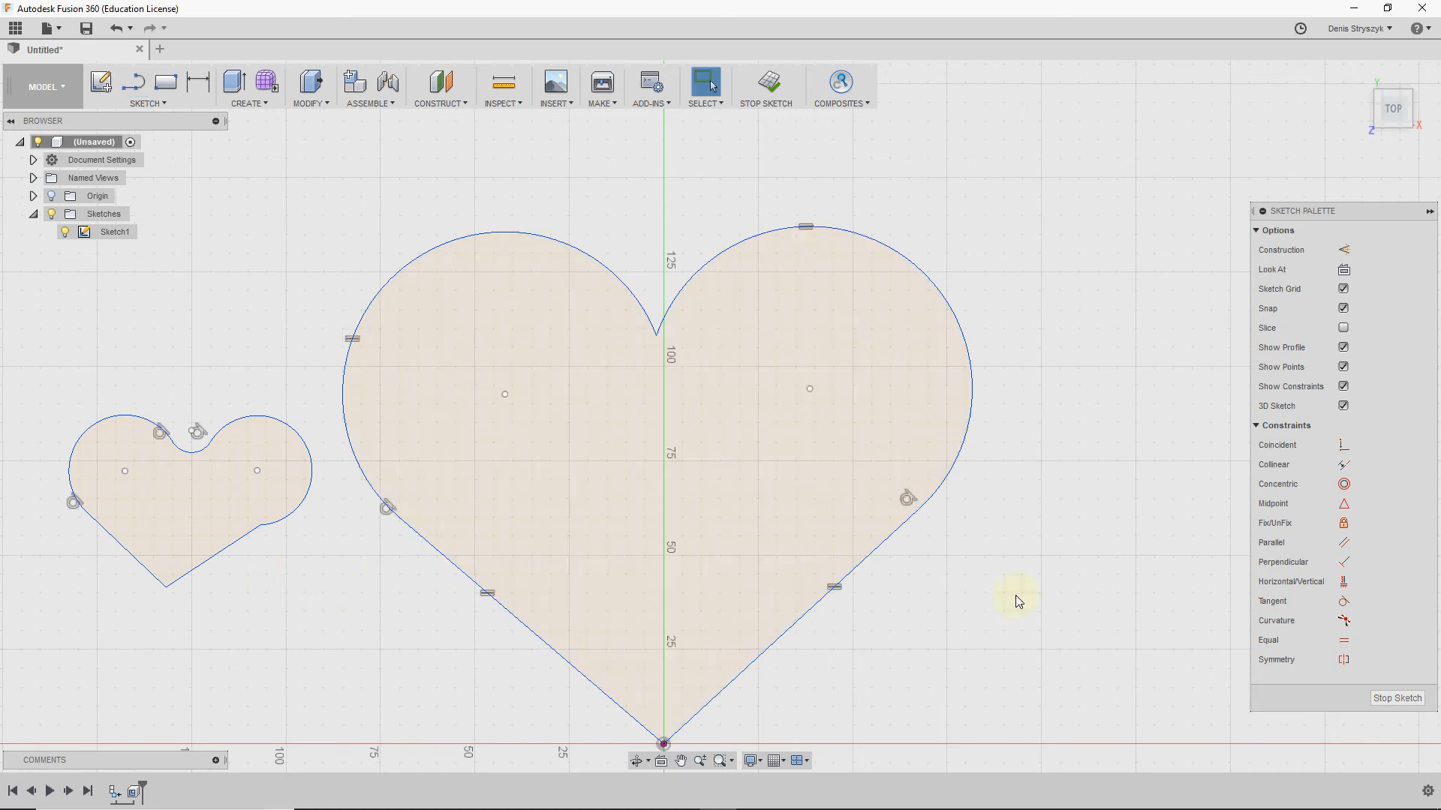
Step: Make the small heart's right lobe tangent to its lower-right line, and try another tangency at the notch between the lobes
click(1343, 601)
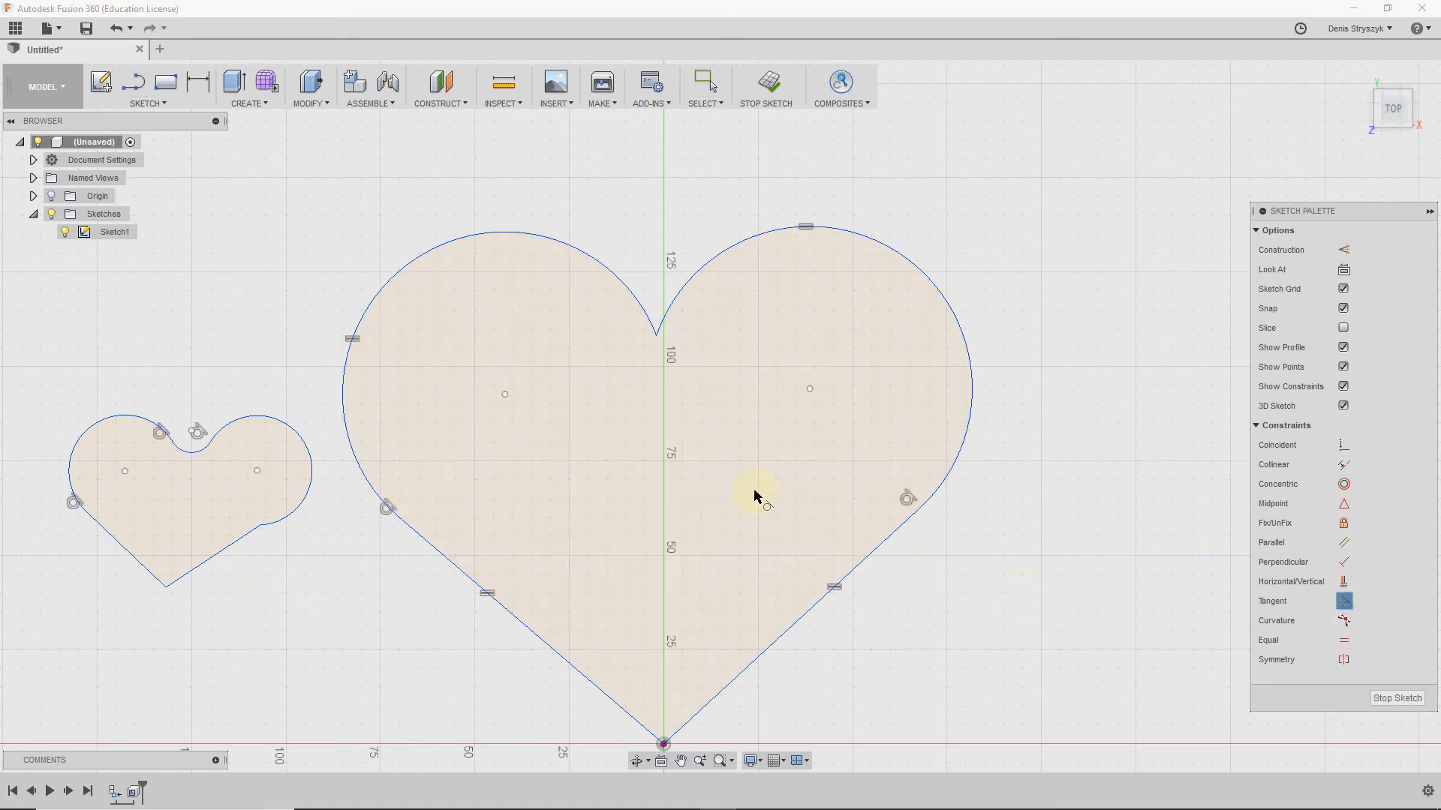
click(282, 523)
click(242, 542)
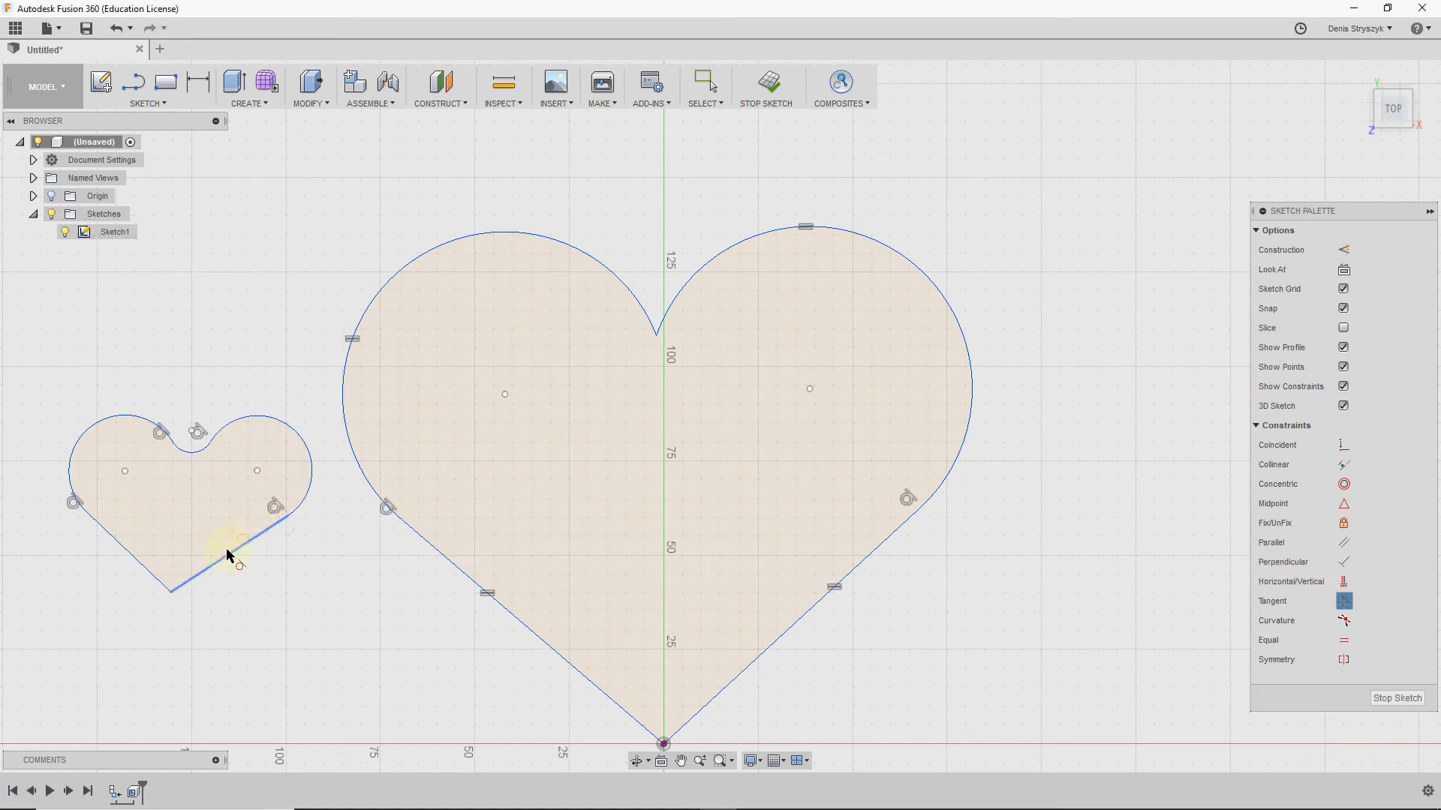
click(217, 436)
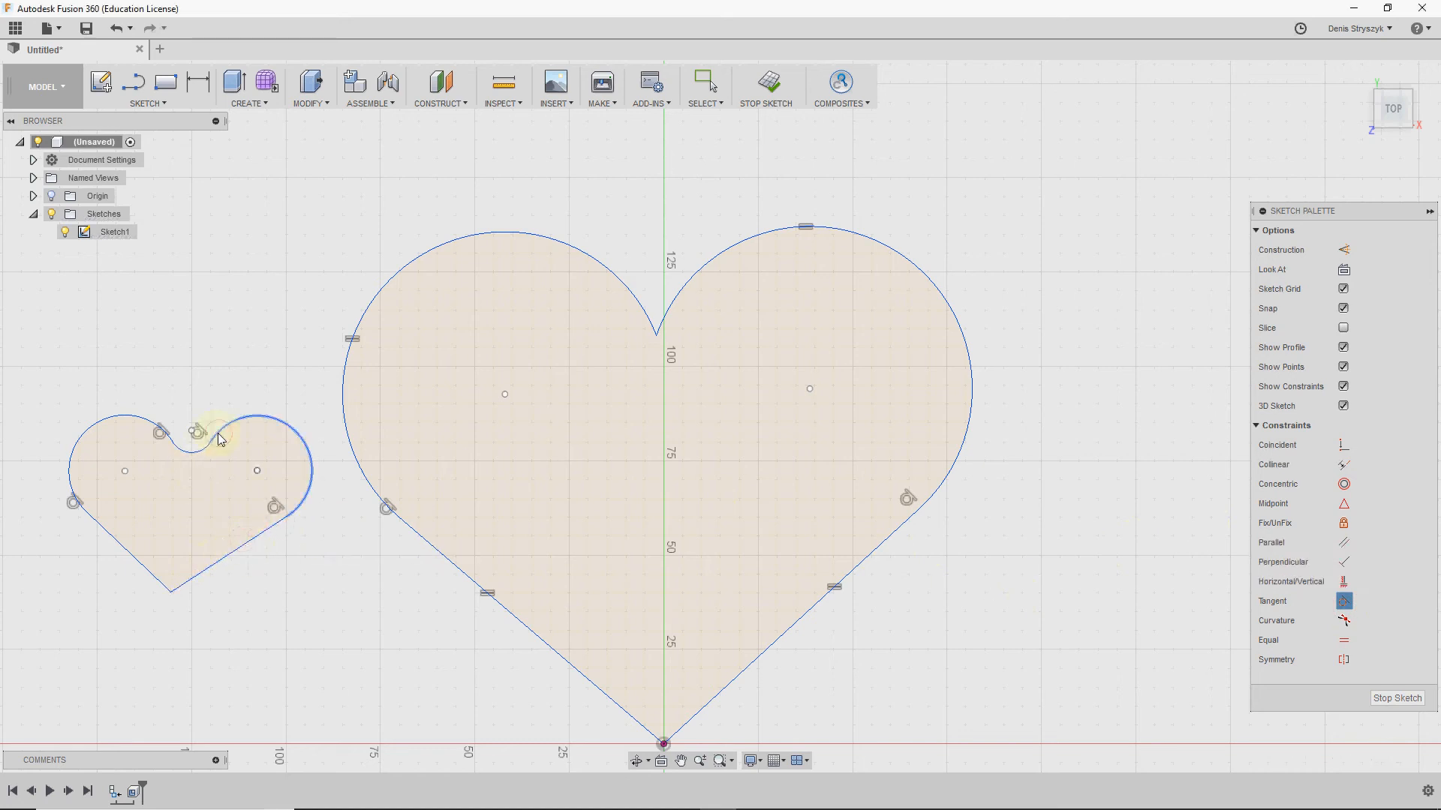
click(171, 448)
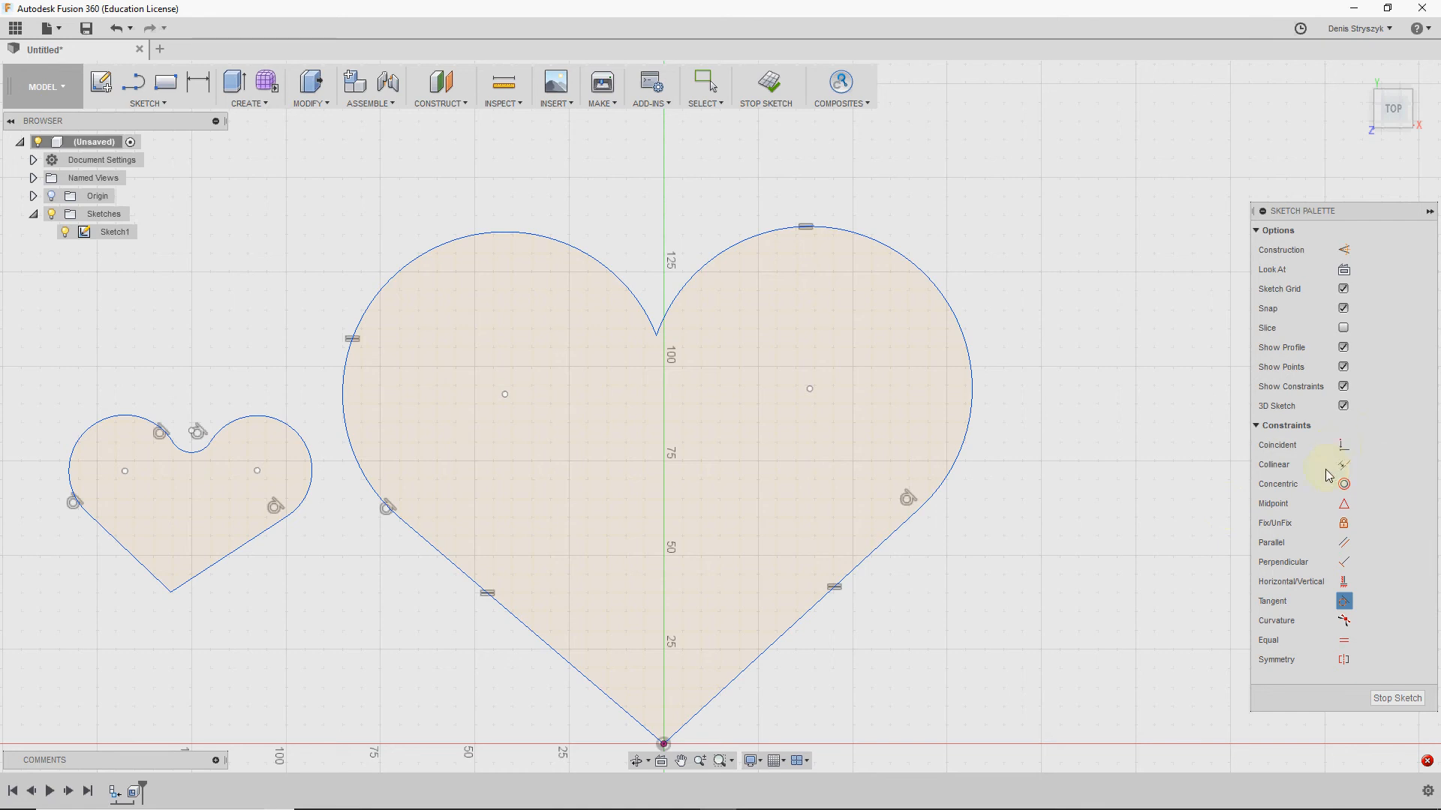
Step: Draw a line about 43 mm long from the notch arc's centre to the small heart's bottom tip and convert it to construction
click(133, 94)
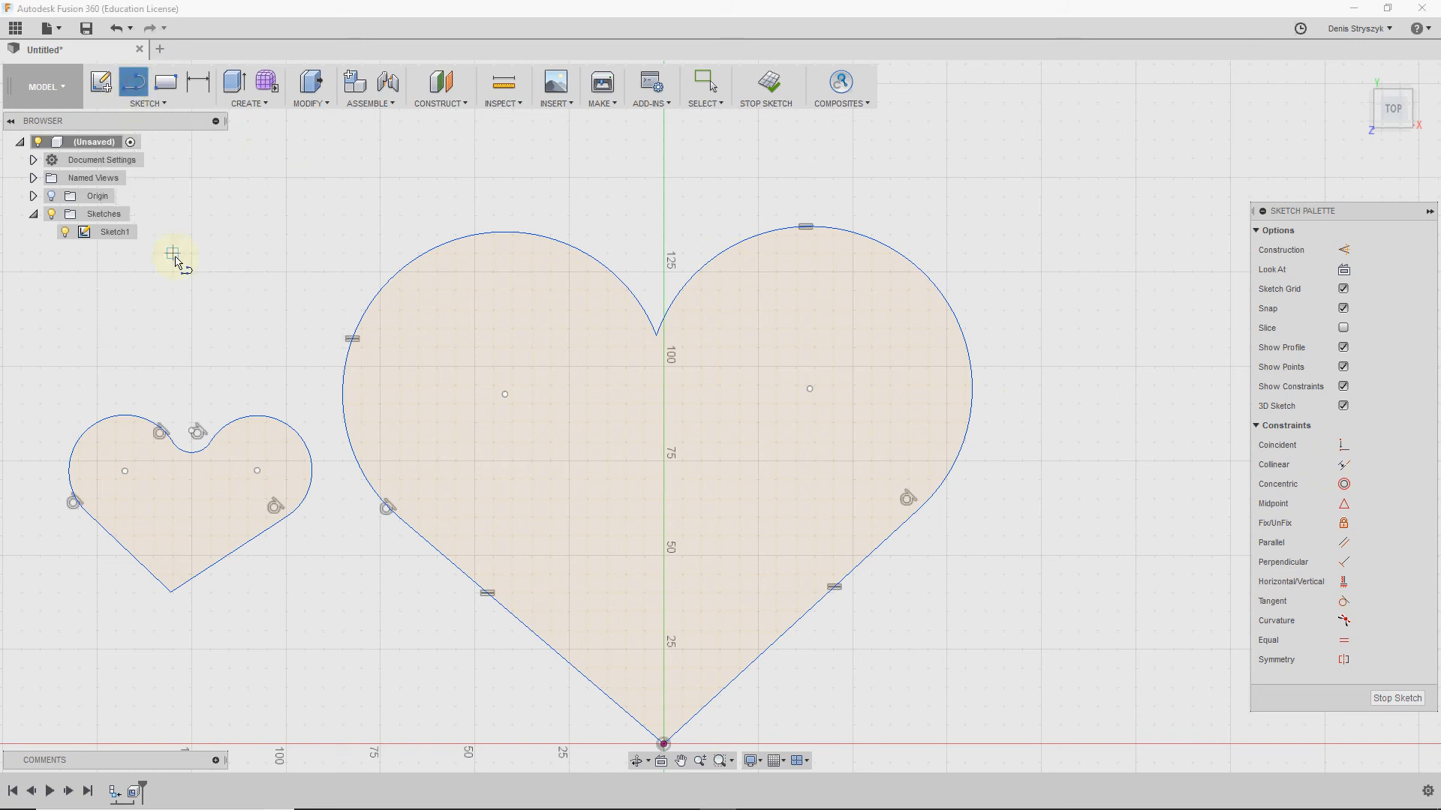
click(193, 433)
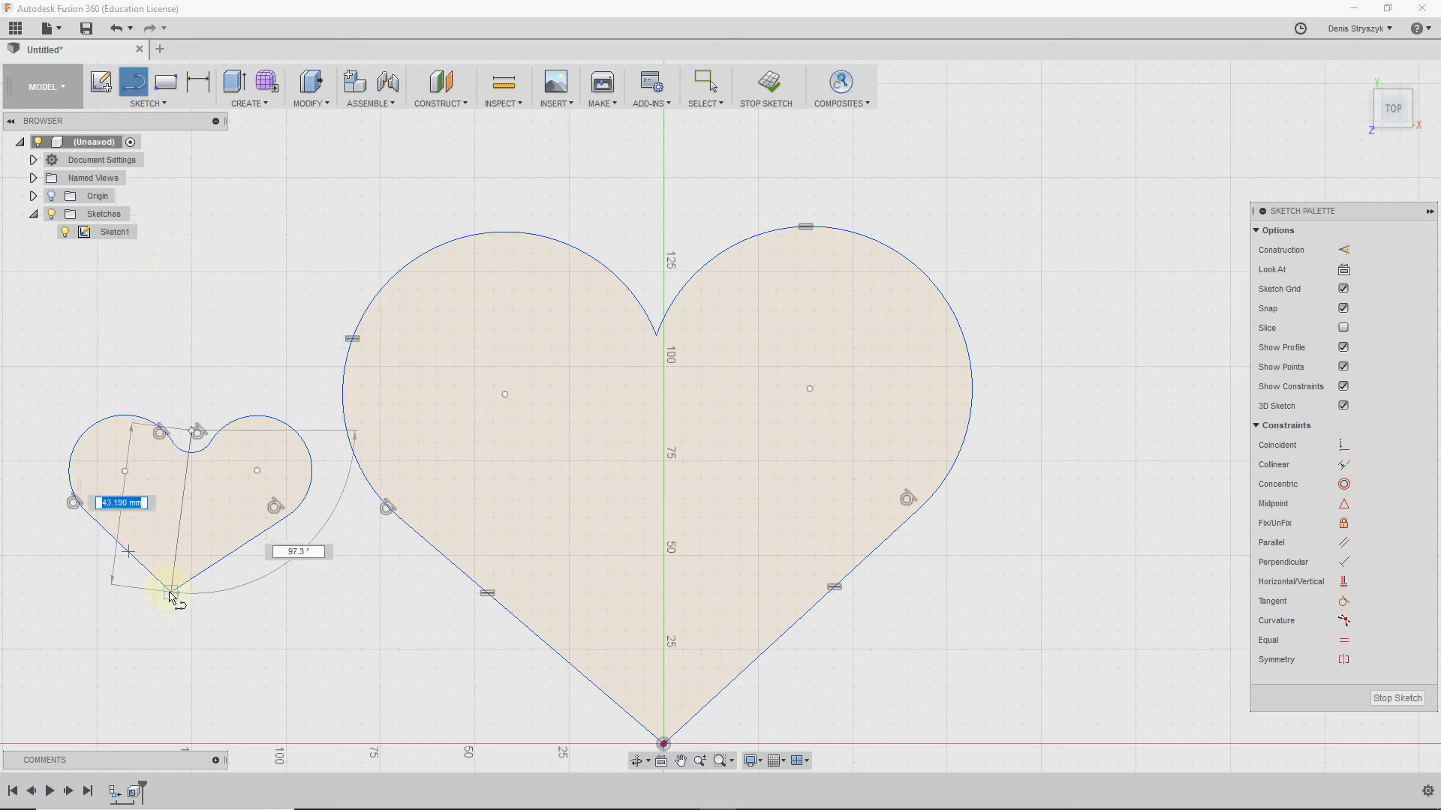
double_click(171, 593)
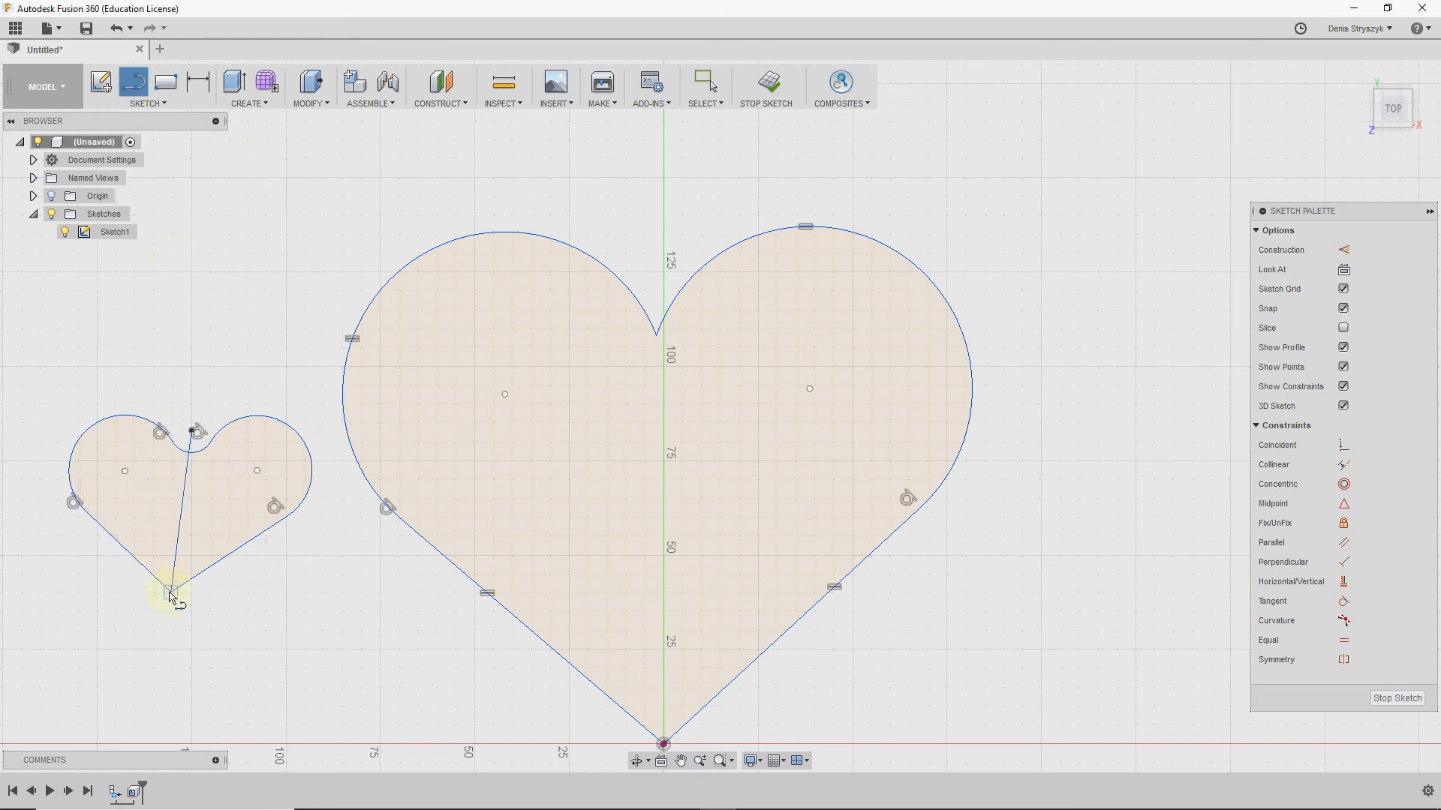
click(1347, 253)
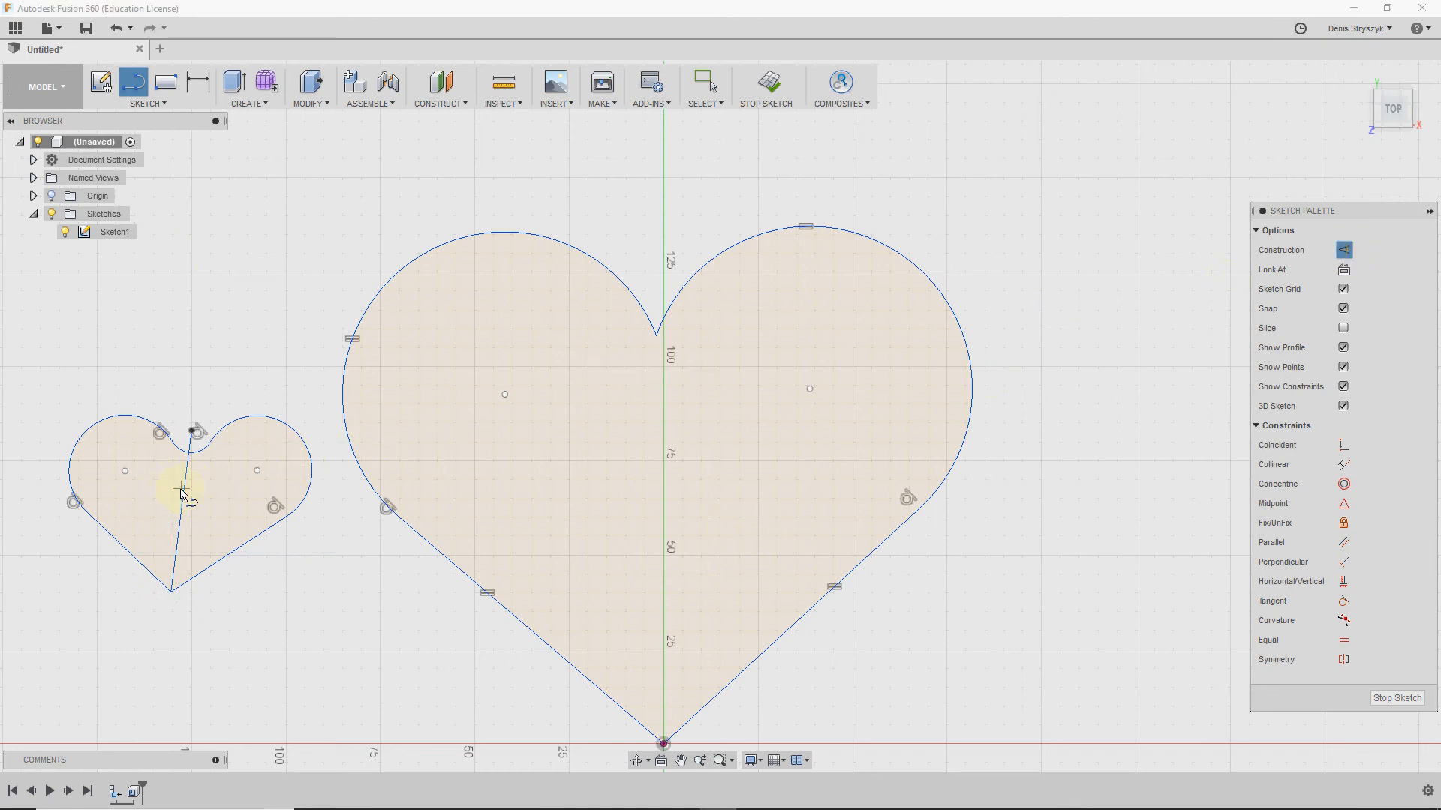
key(Escape)
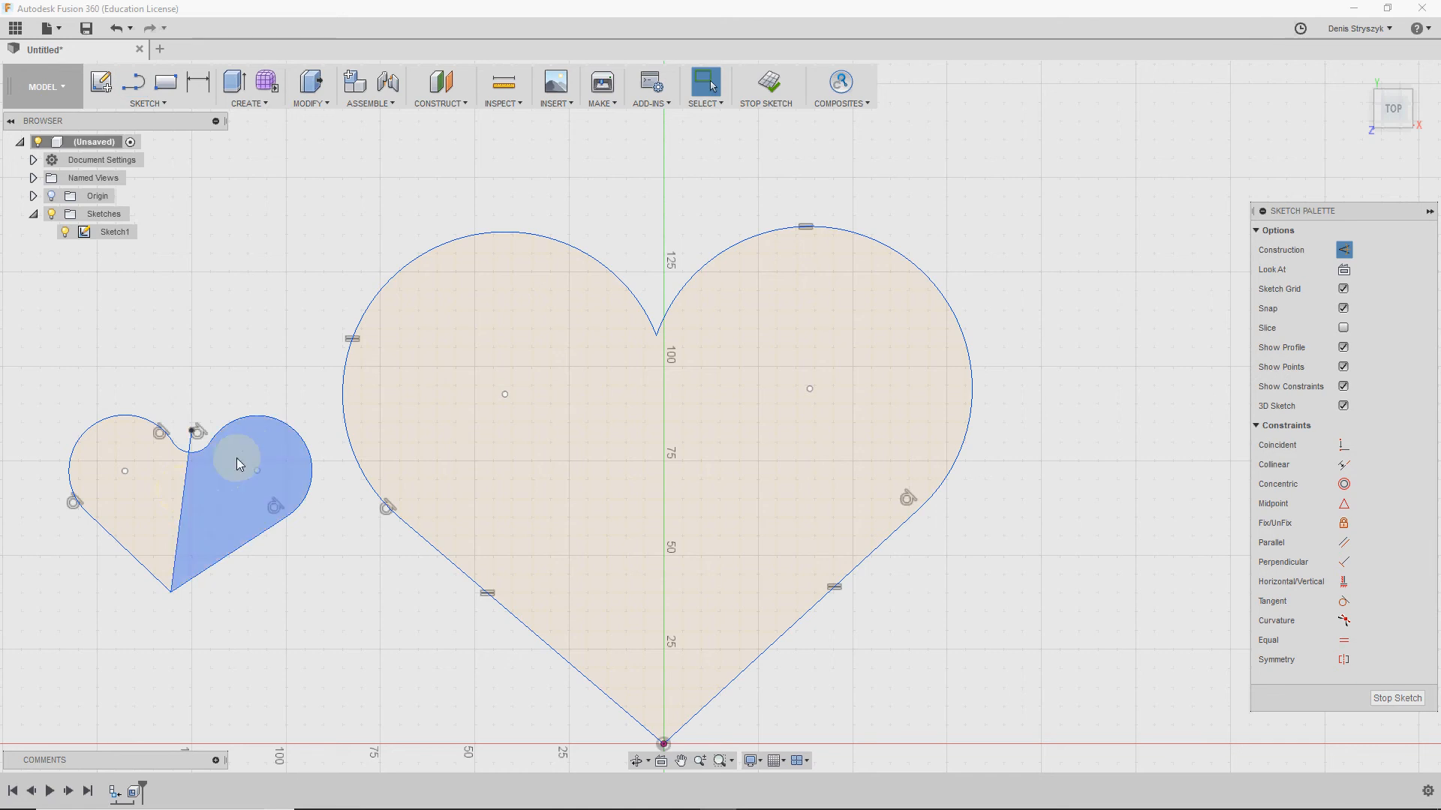
click(183, 485)
click(1343, 249)
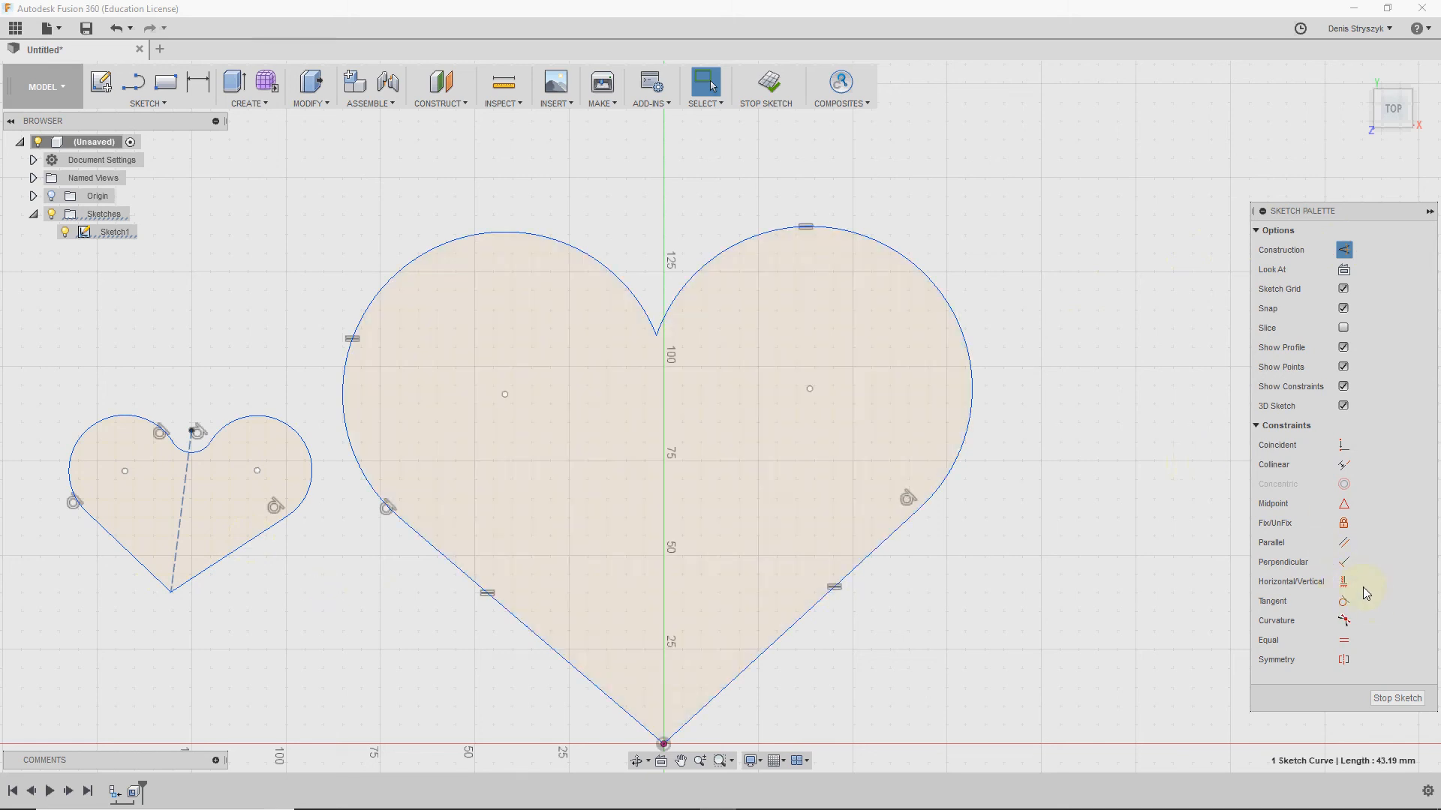
Step: Make the small heart's two straight lower sides symmetric about the construction line
click(1343, 660)
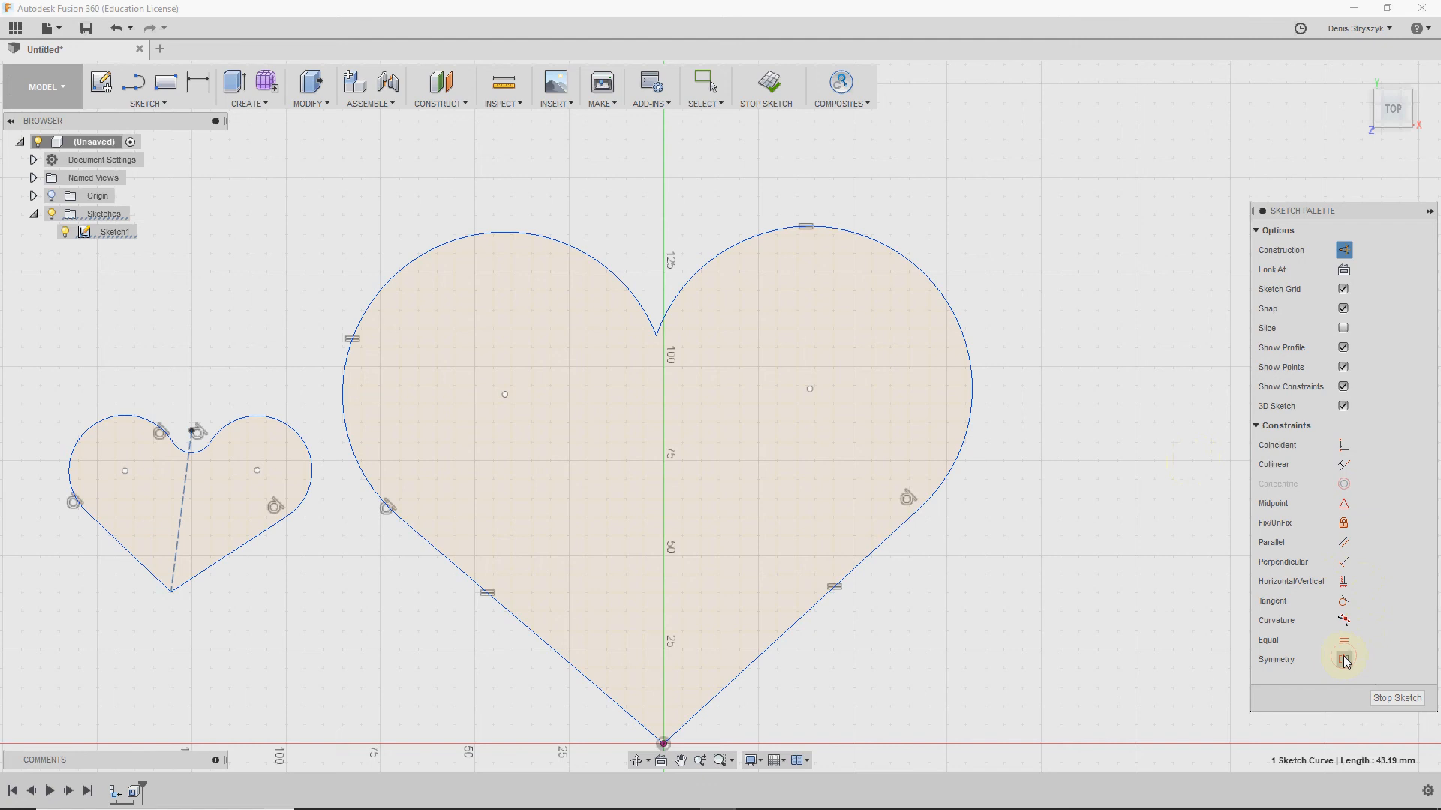
click(145, 567)
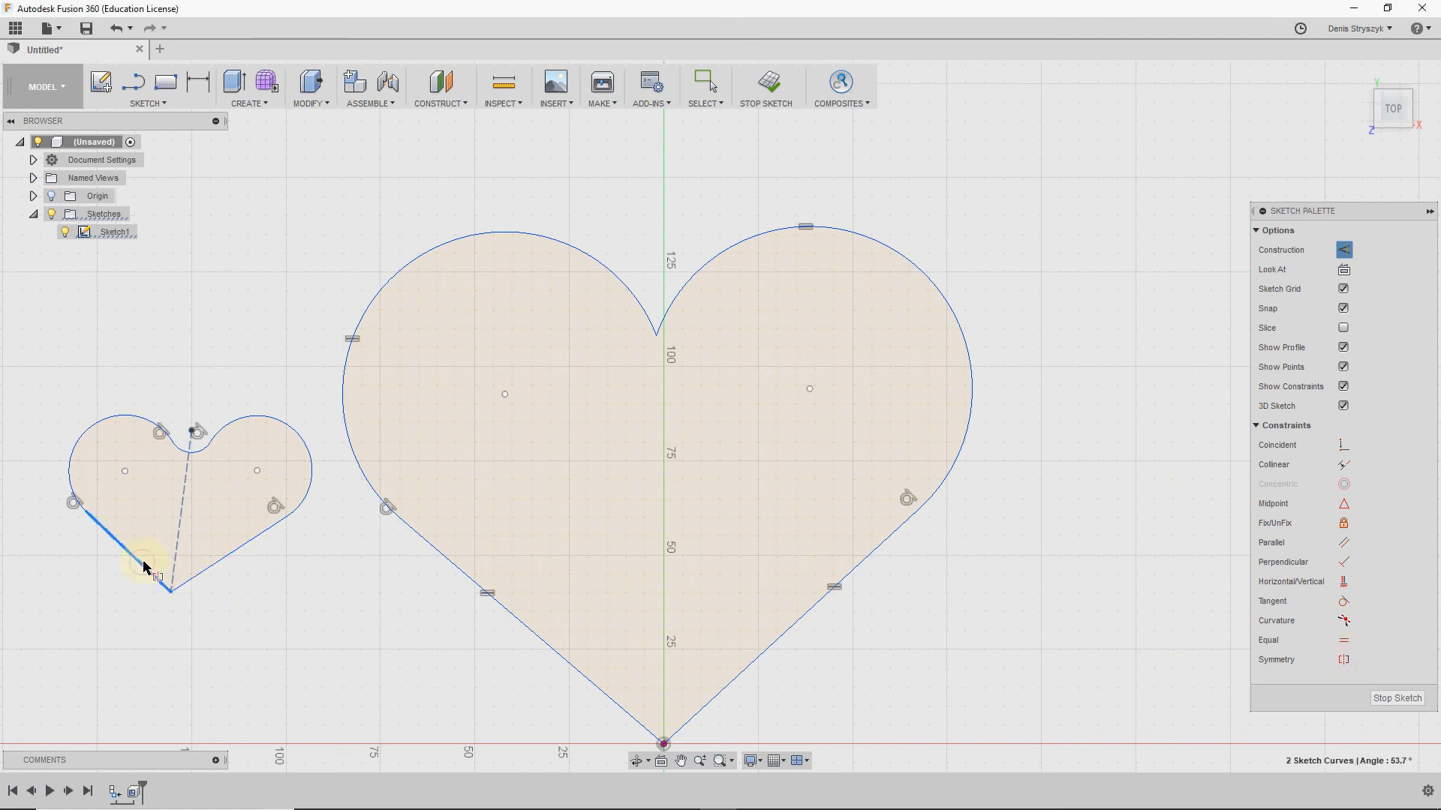
click(219, 562)
click(180, 546)
key(Escape)
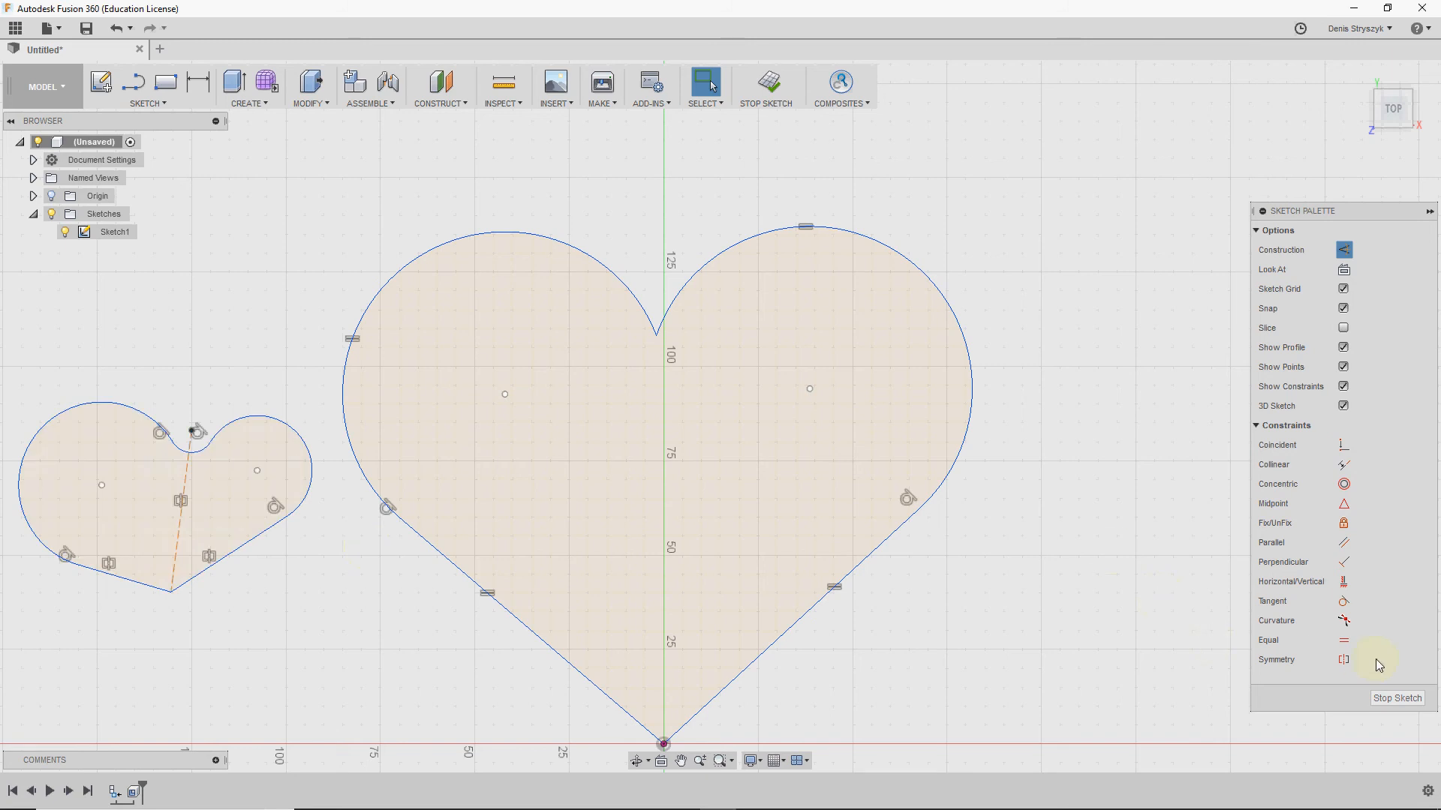
Step: Make the small heart's two arc lobes symmetric about the construction line
click(1344, 661)
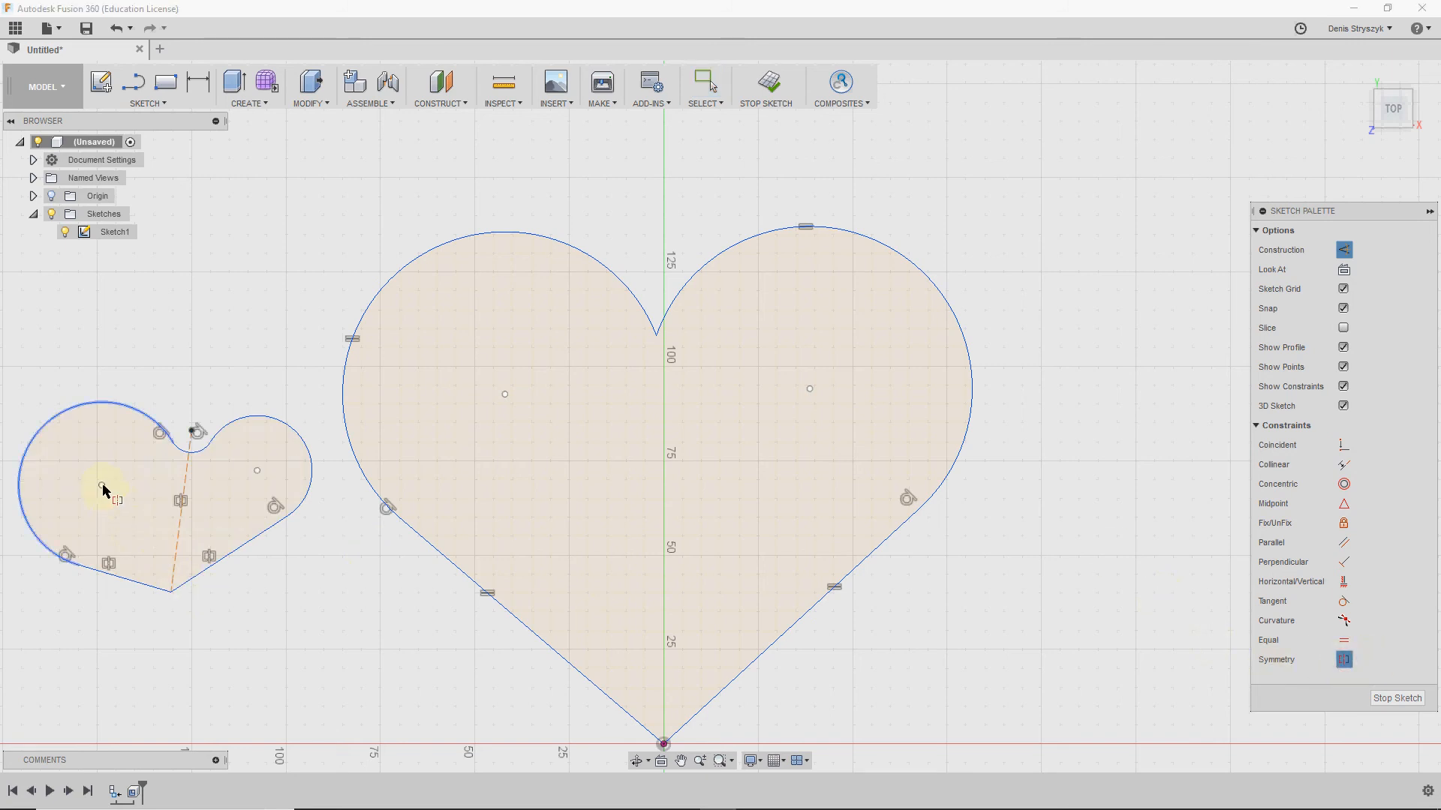
click(102, 484)
click(258, 472)
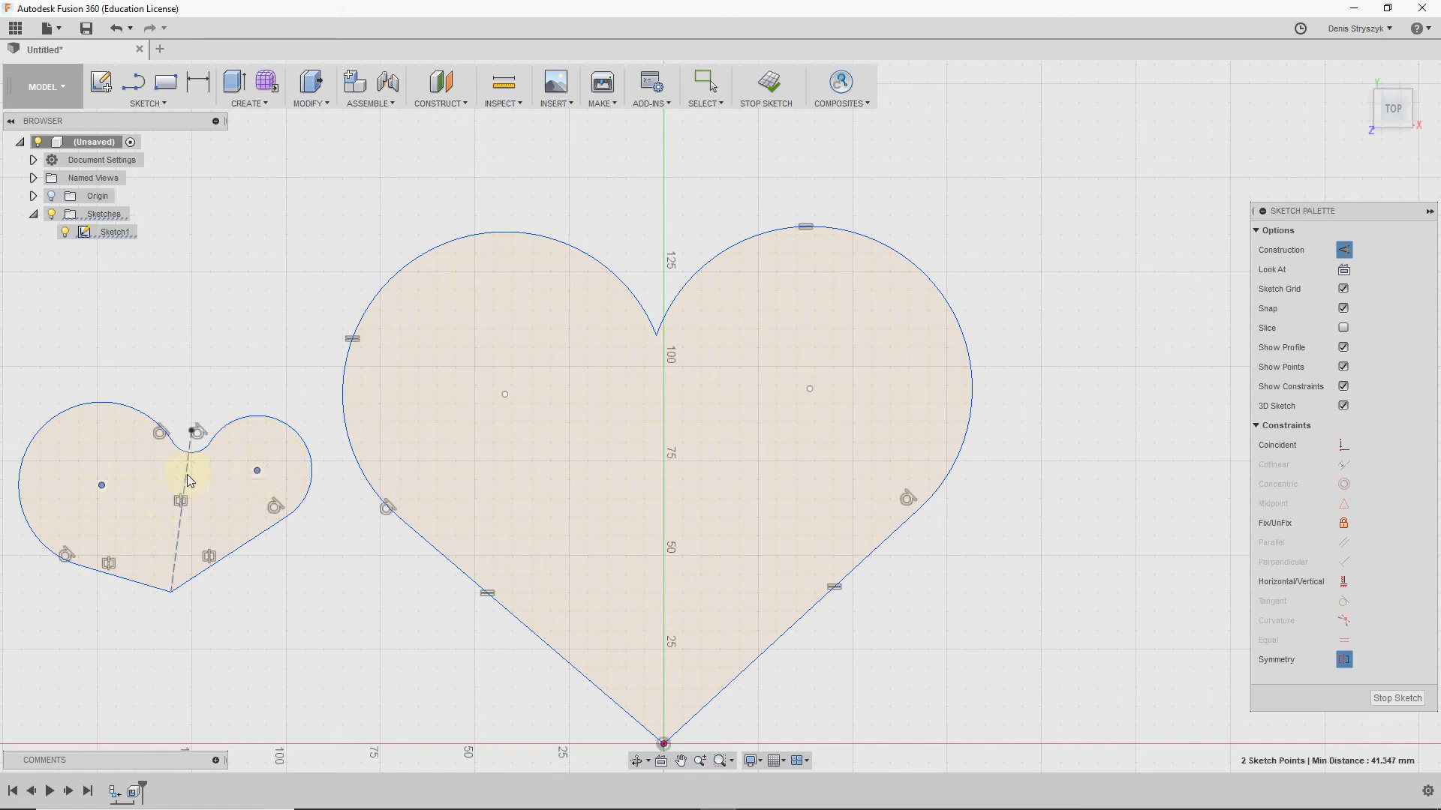
click(188, 515)
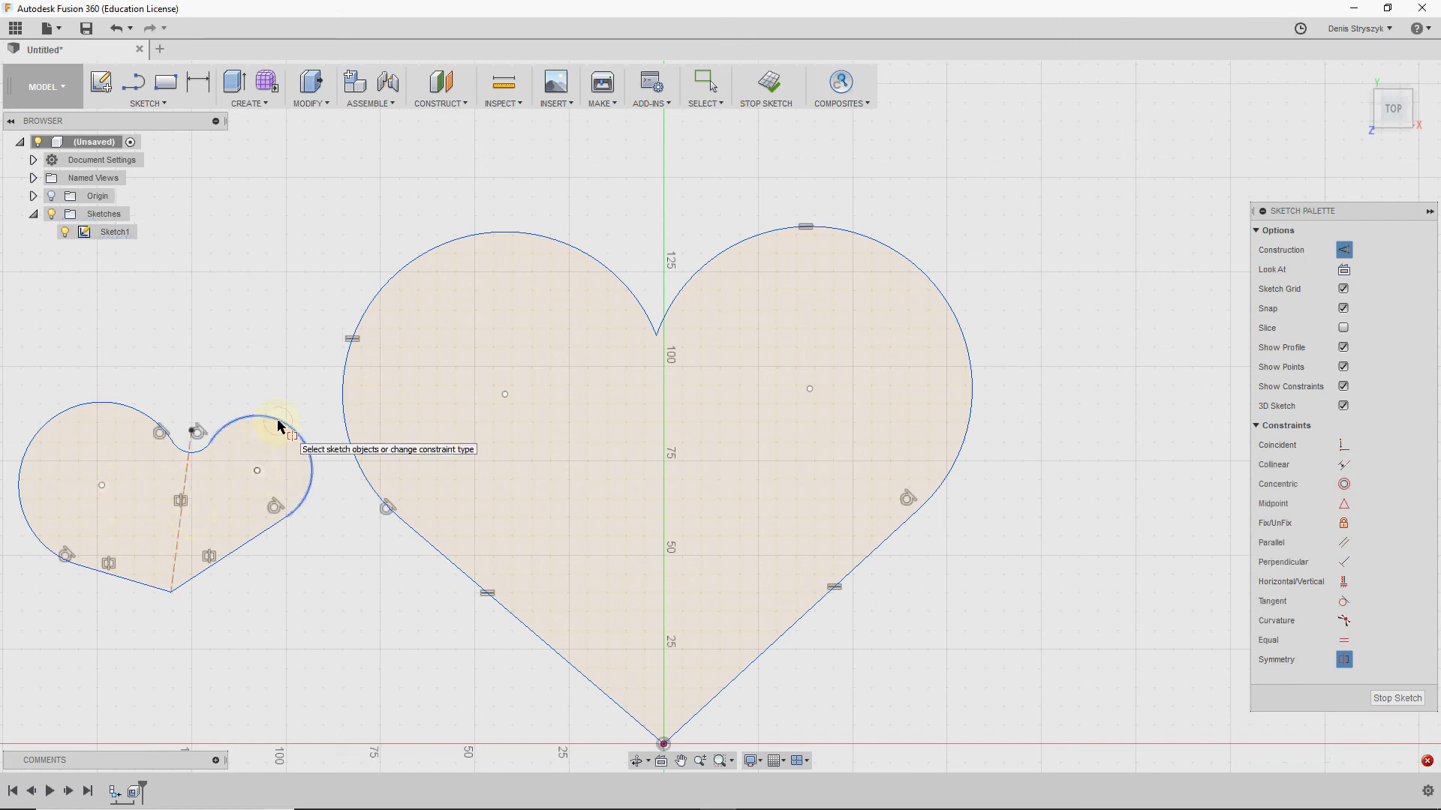
click(66, 413)
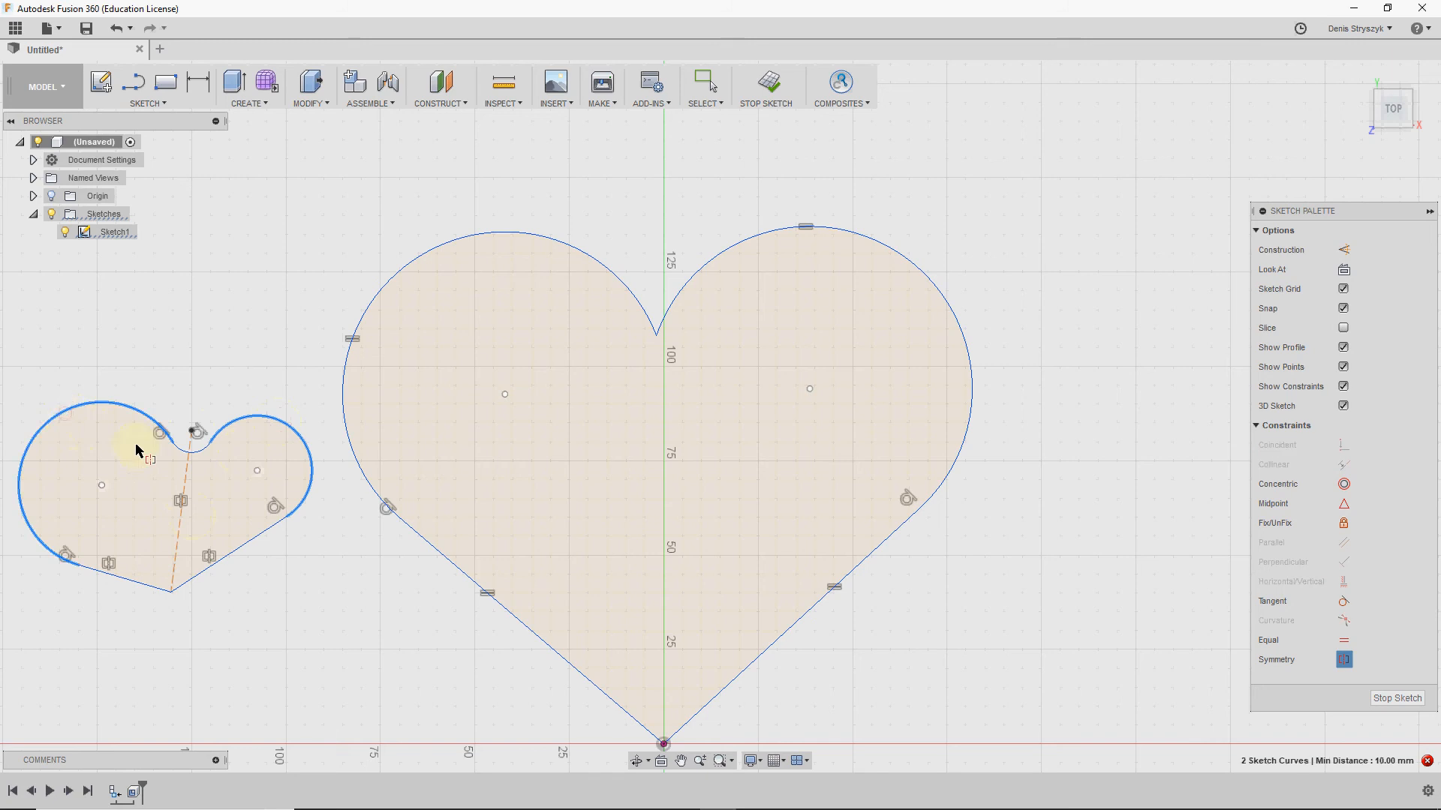
click(186, 475)
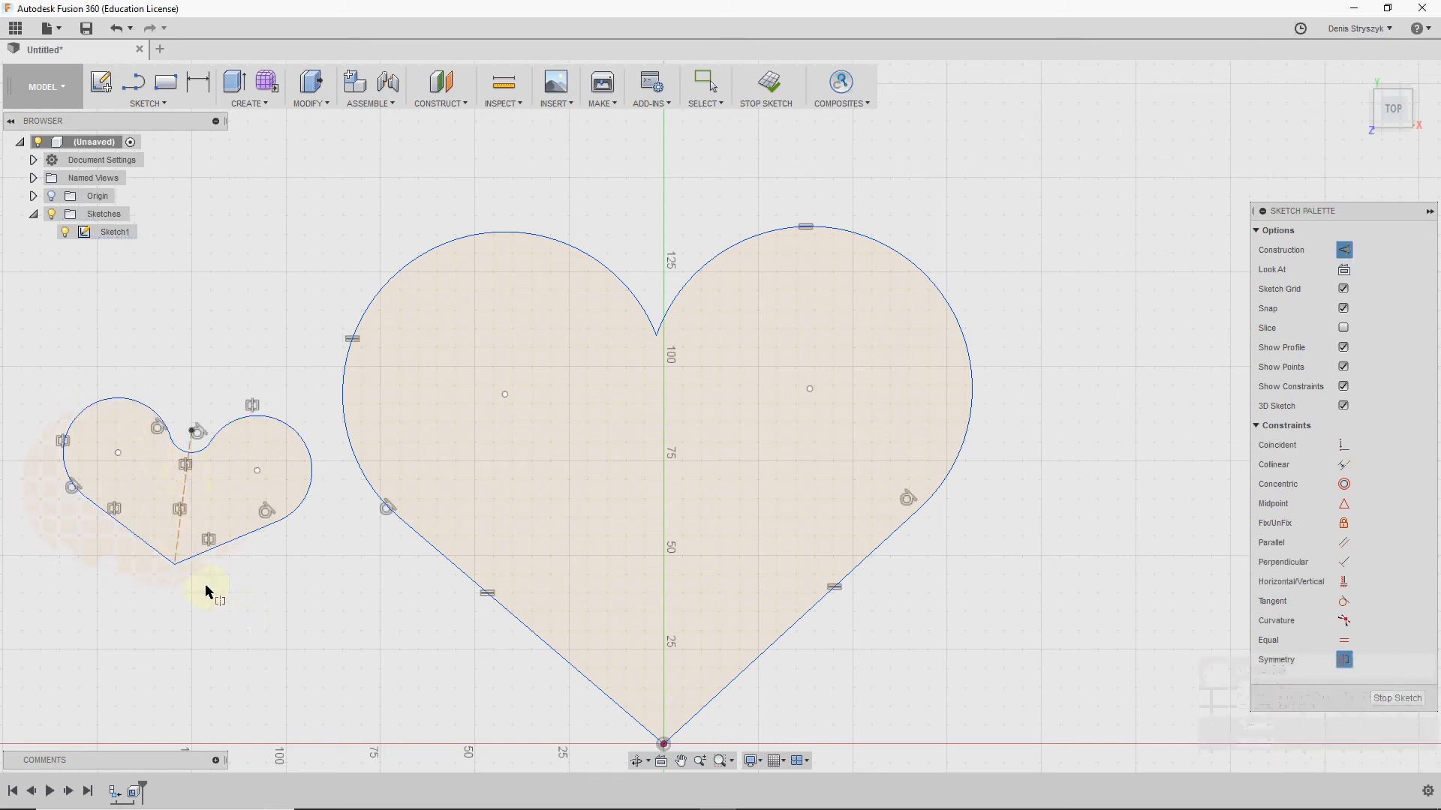
Step: Try to apply another symmetry constraint to the small heart's two straight lower sides about the construction line
click(151, 552)
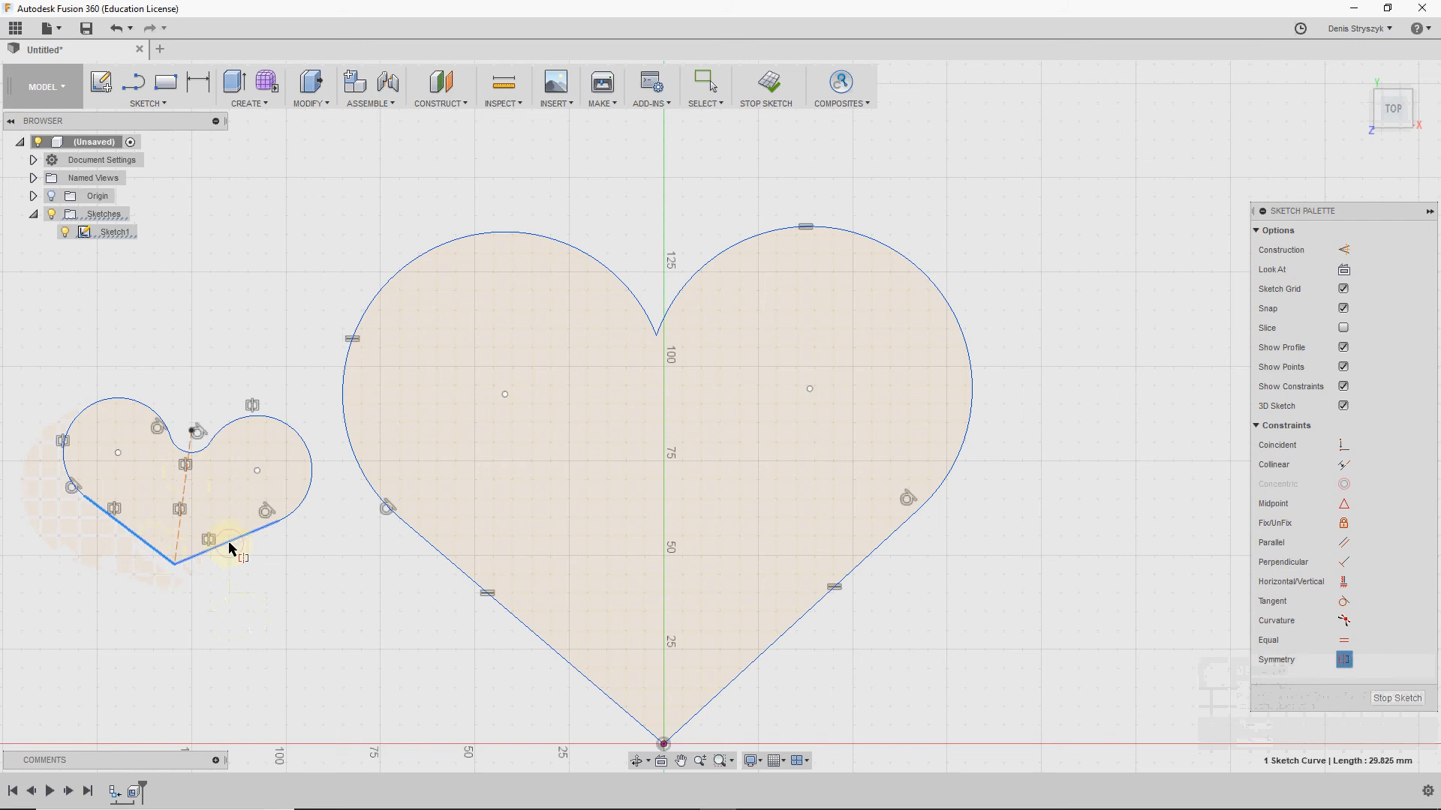
click(229, 543)
click(185, 491)
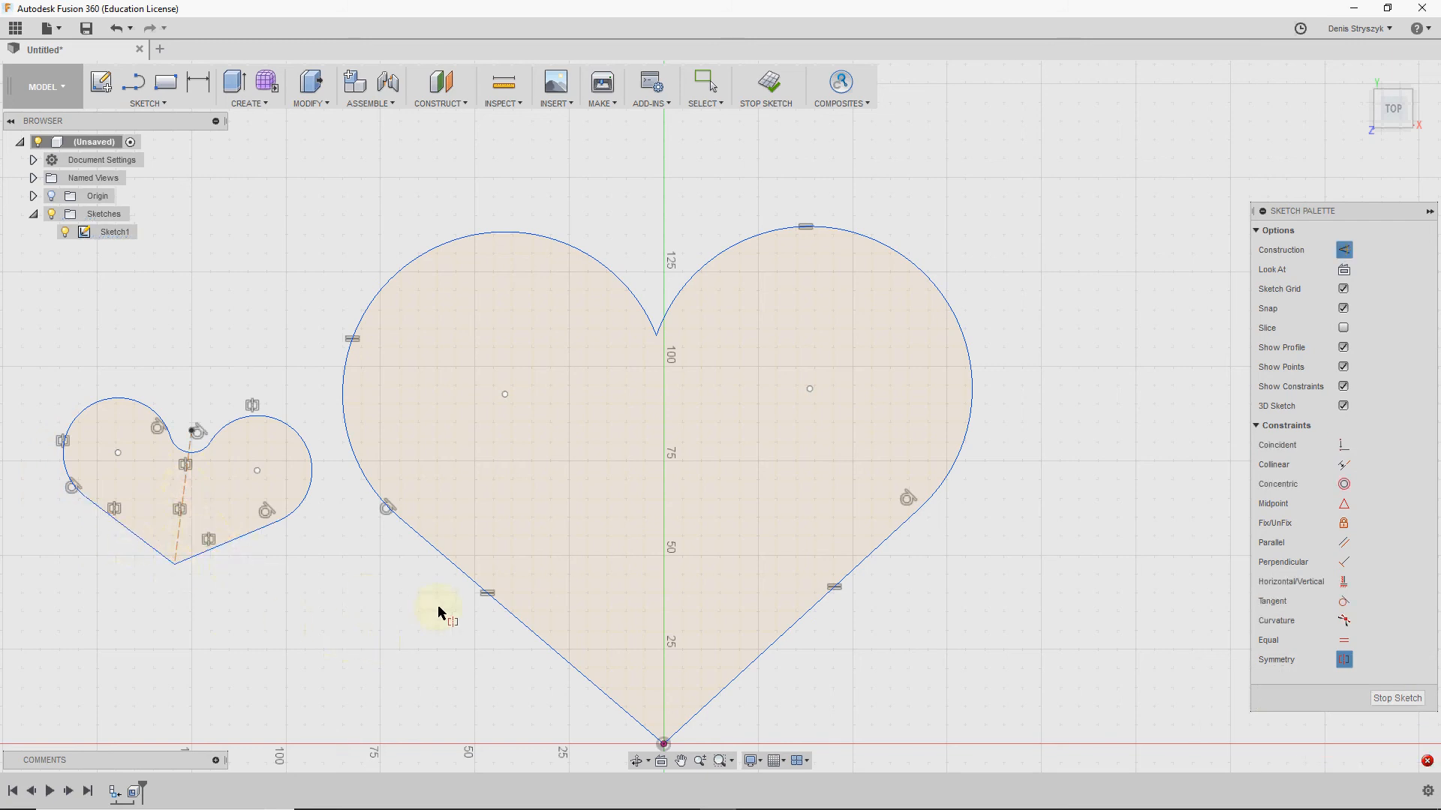
Step: Constrain the small heart's construction line to be vertical
click(1344, 470)
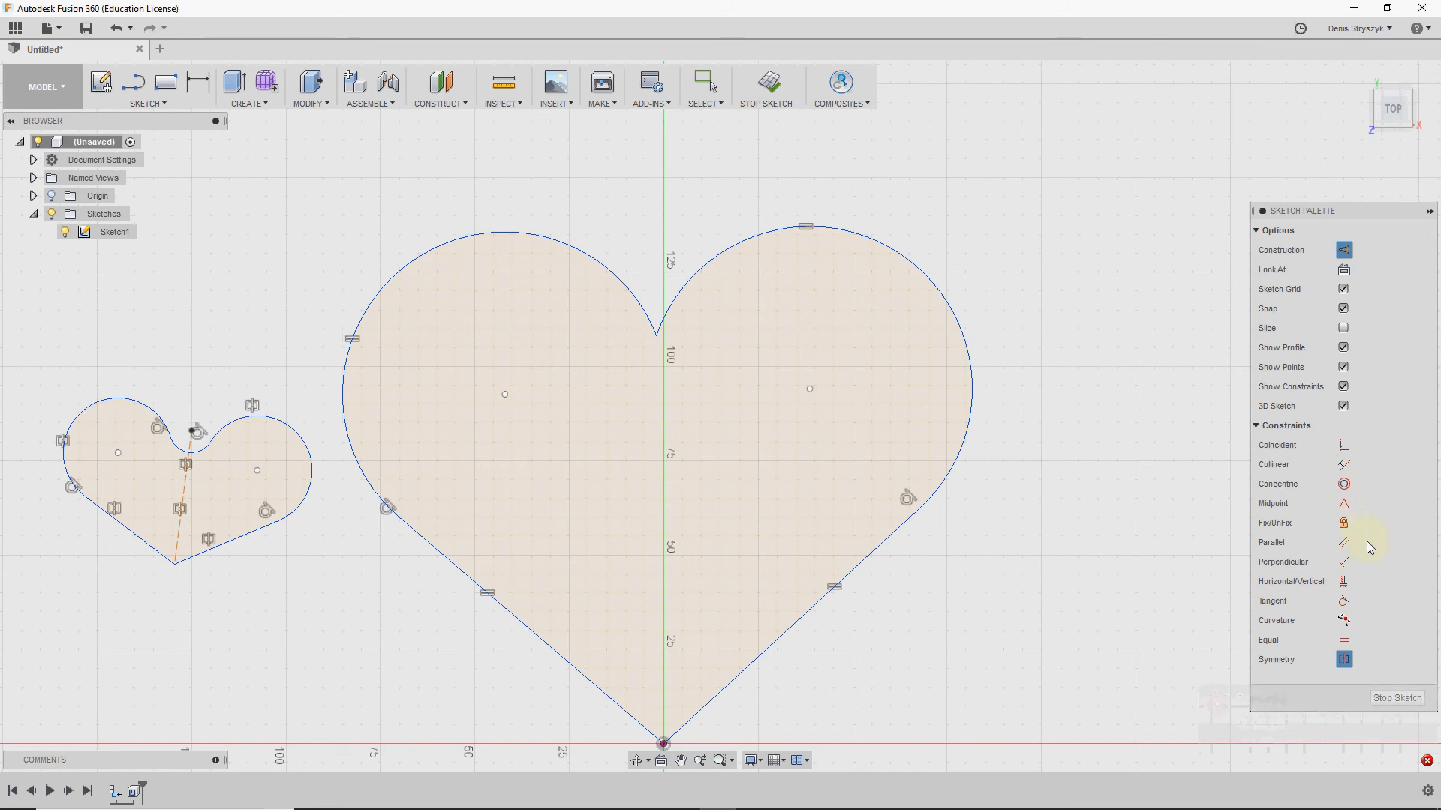
click(1345, 582)
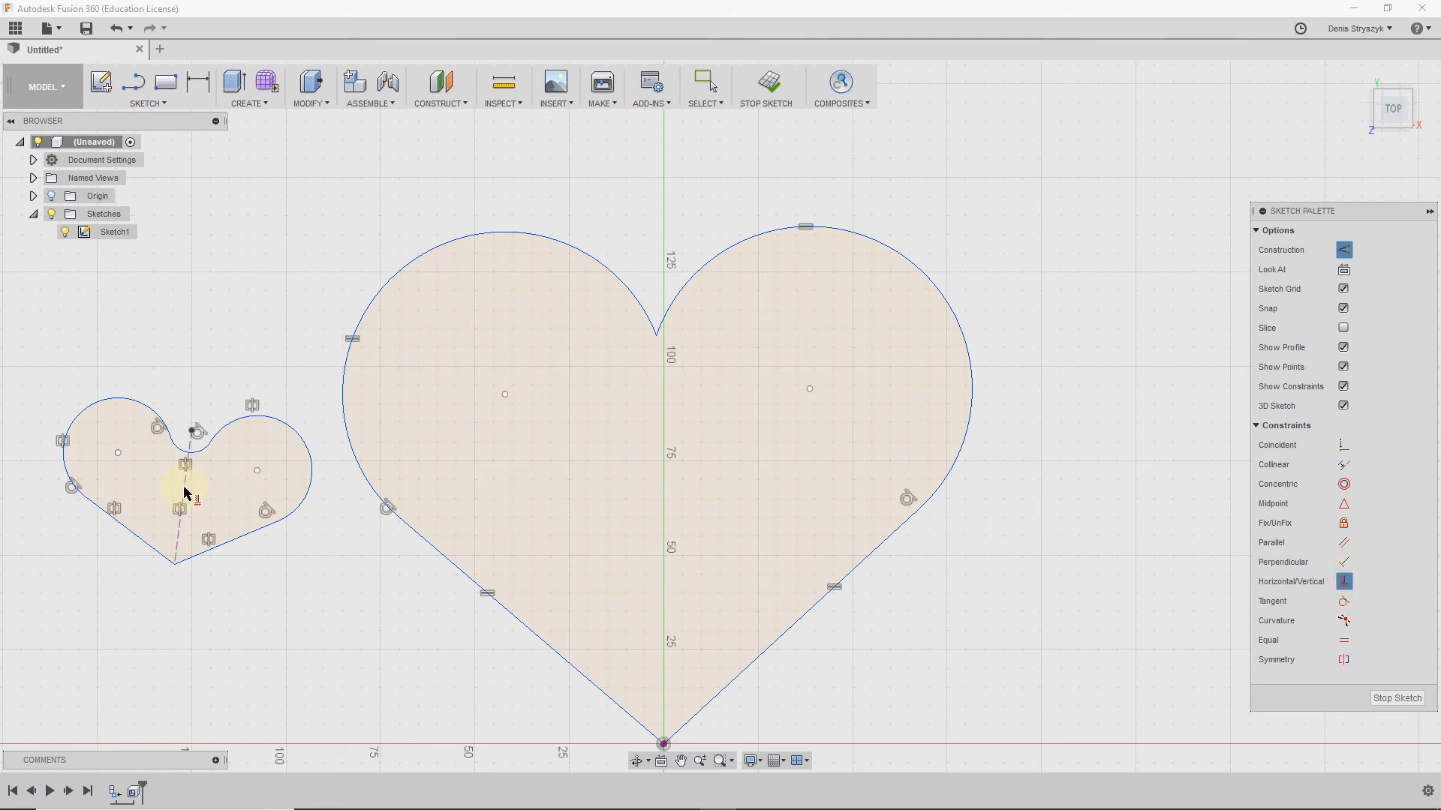
scroll(184, 493, up, 5)
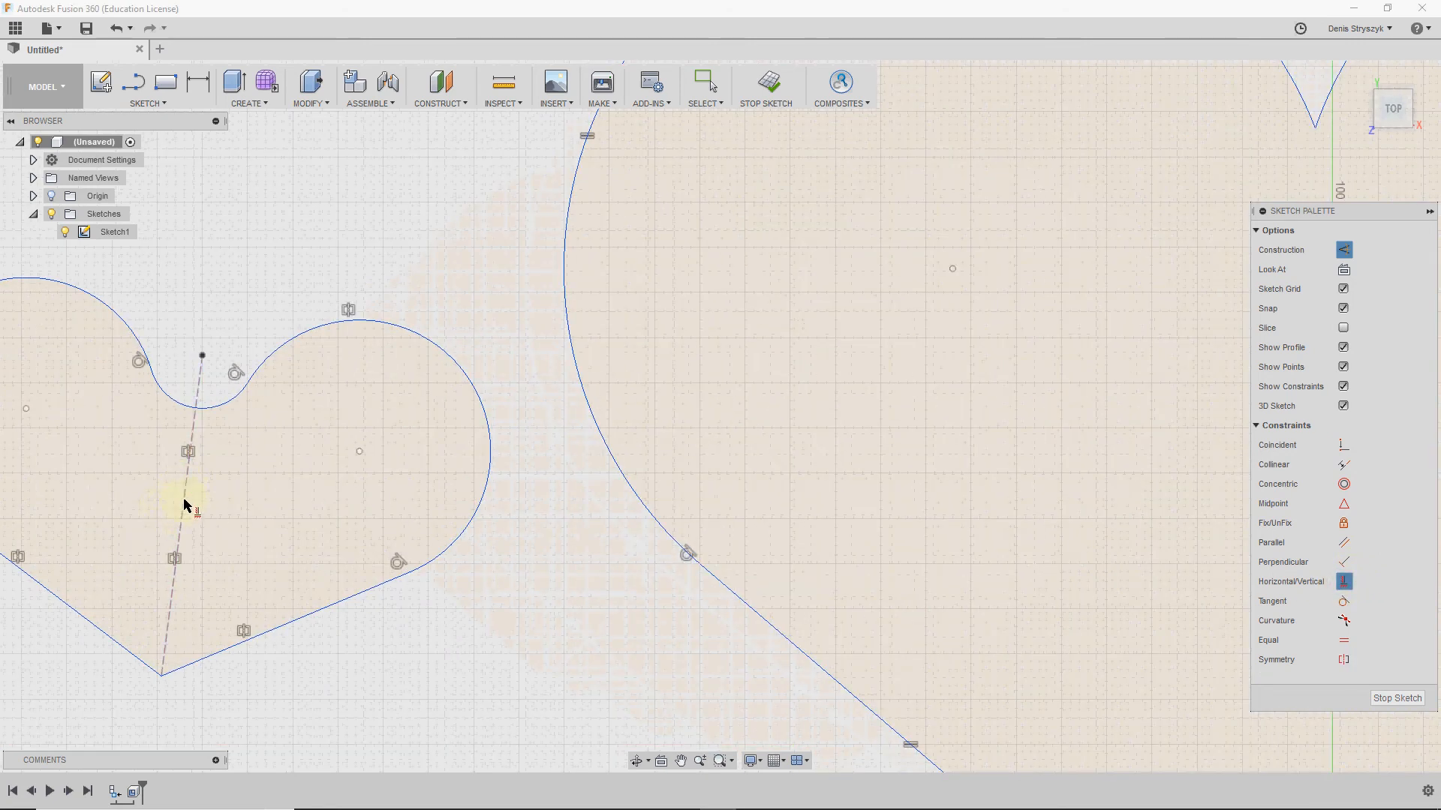
click(187, 504)
scroll(338, 521, down, 4)
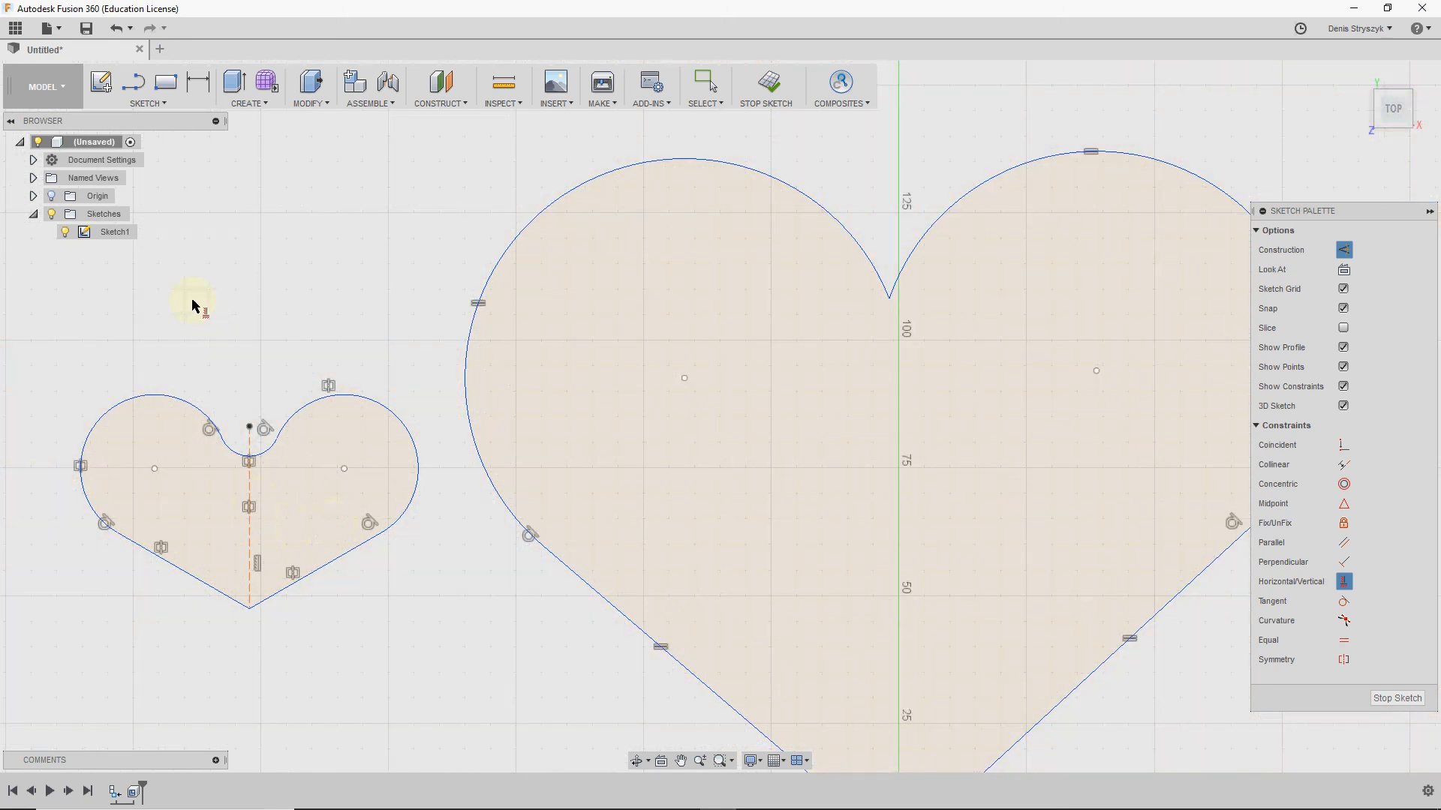
key(Escape)
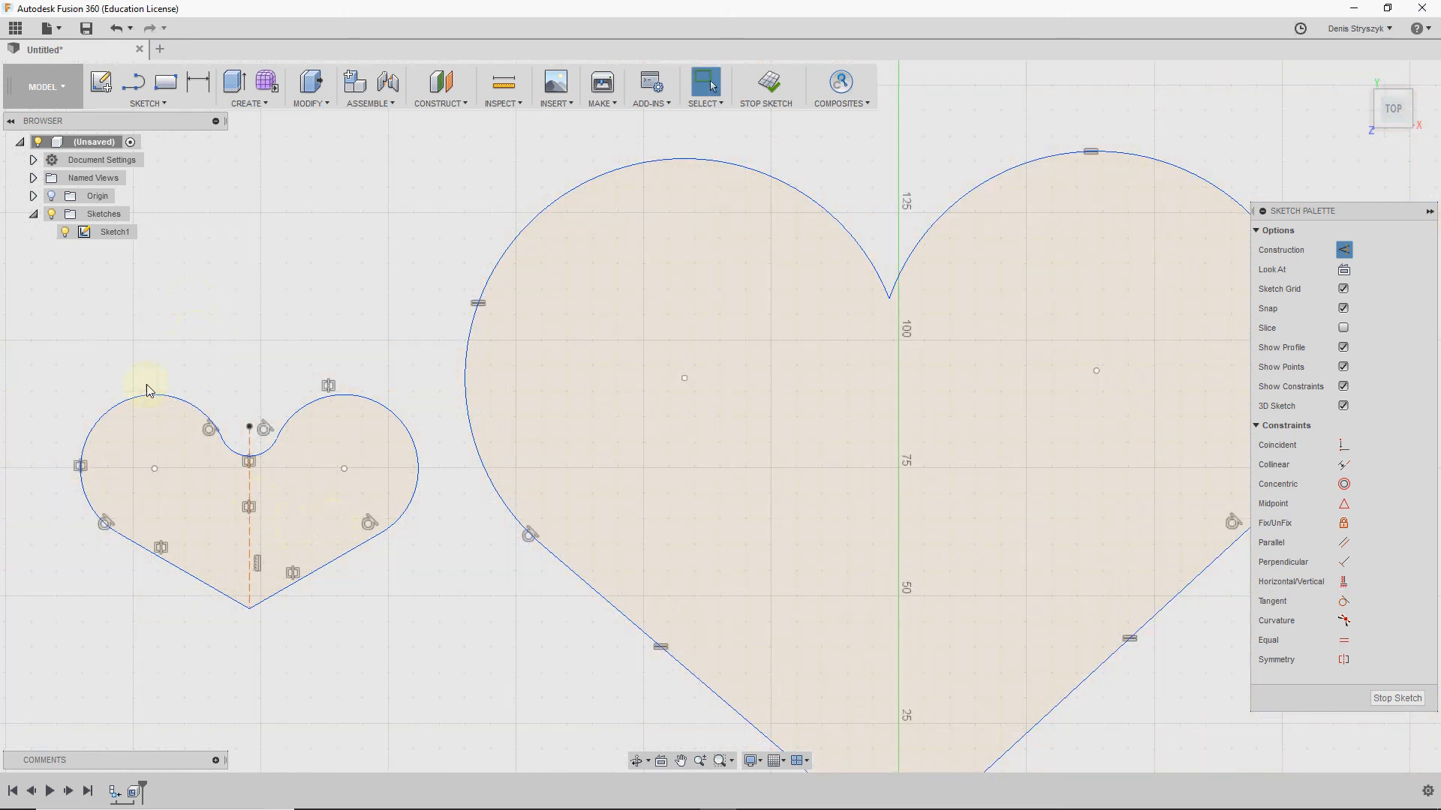
Step: Reshape the small heart by moving its lobes and bottom tip, leaving lobes of about 19 mm radius, and finish the sketch
drag(150, 389, 166, 327)
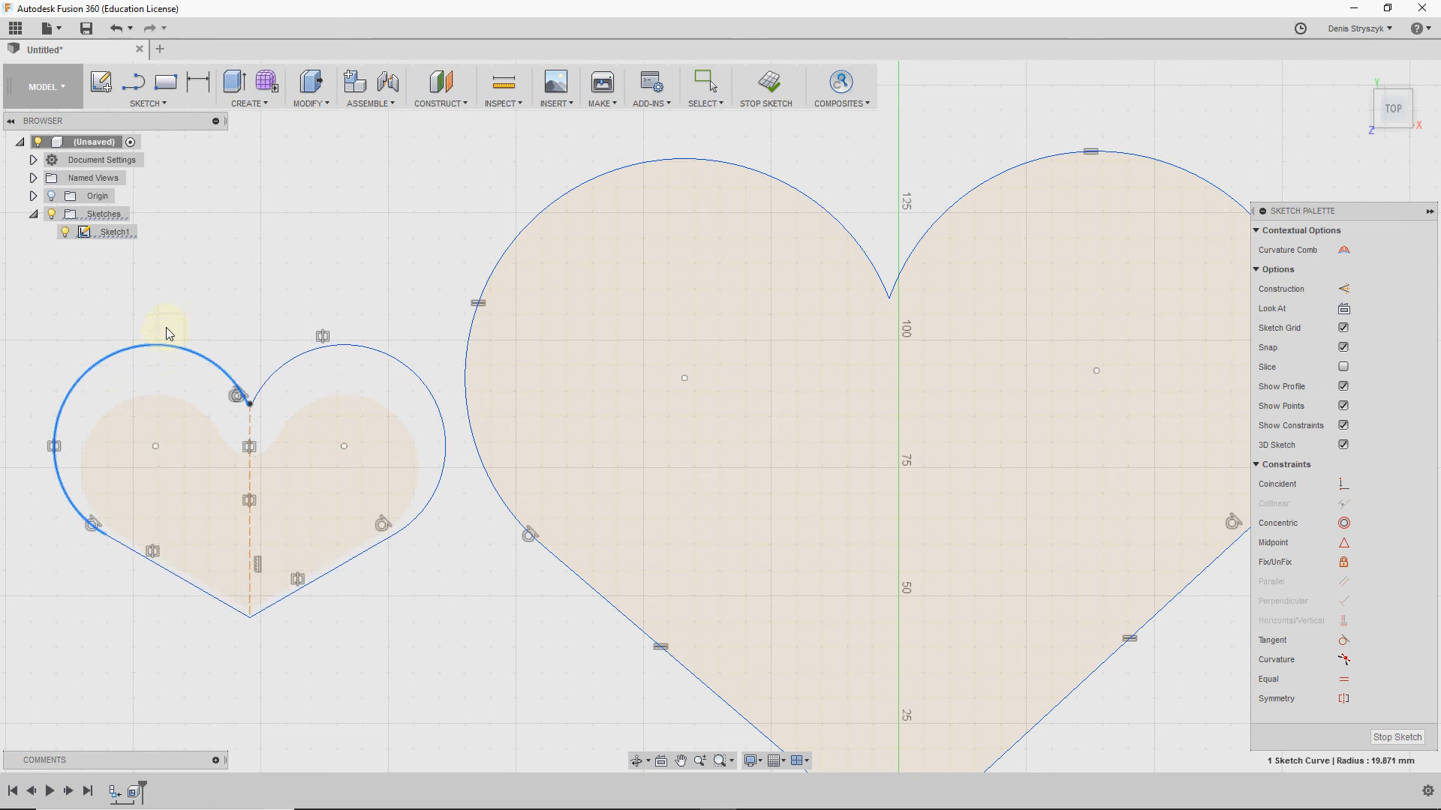
drag(134, 412, 134, 412)
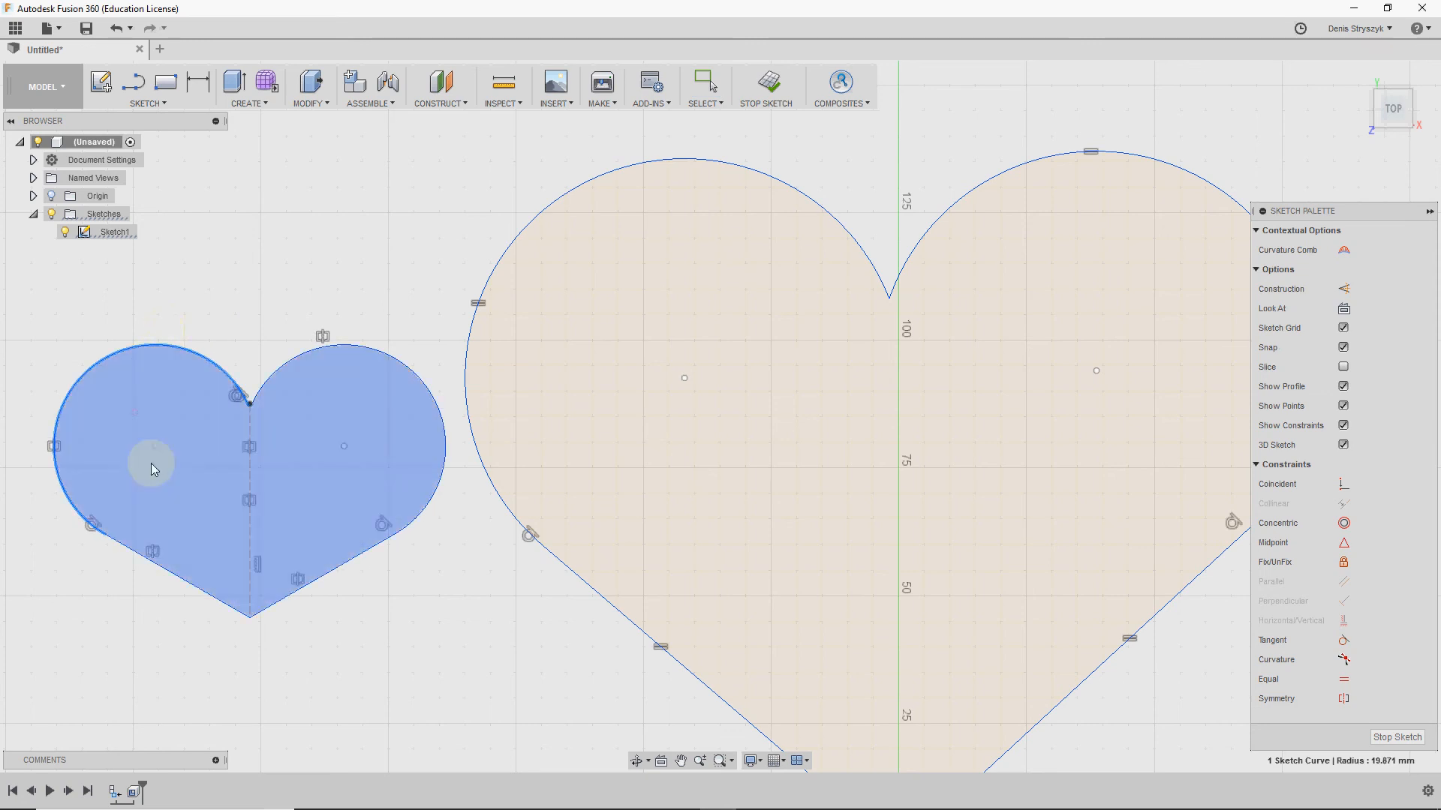
drag(251, 625, 247, 689)
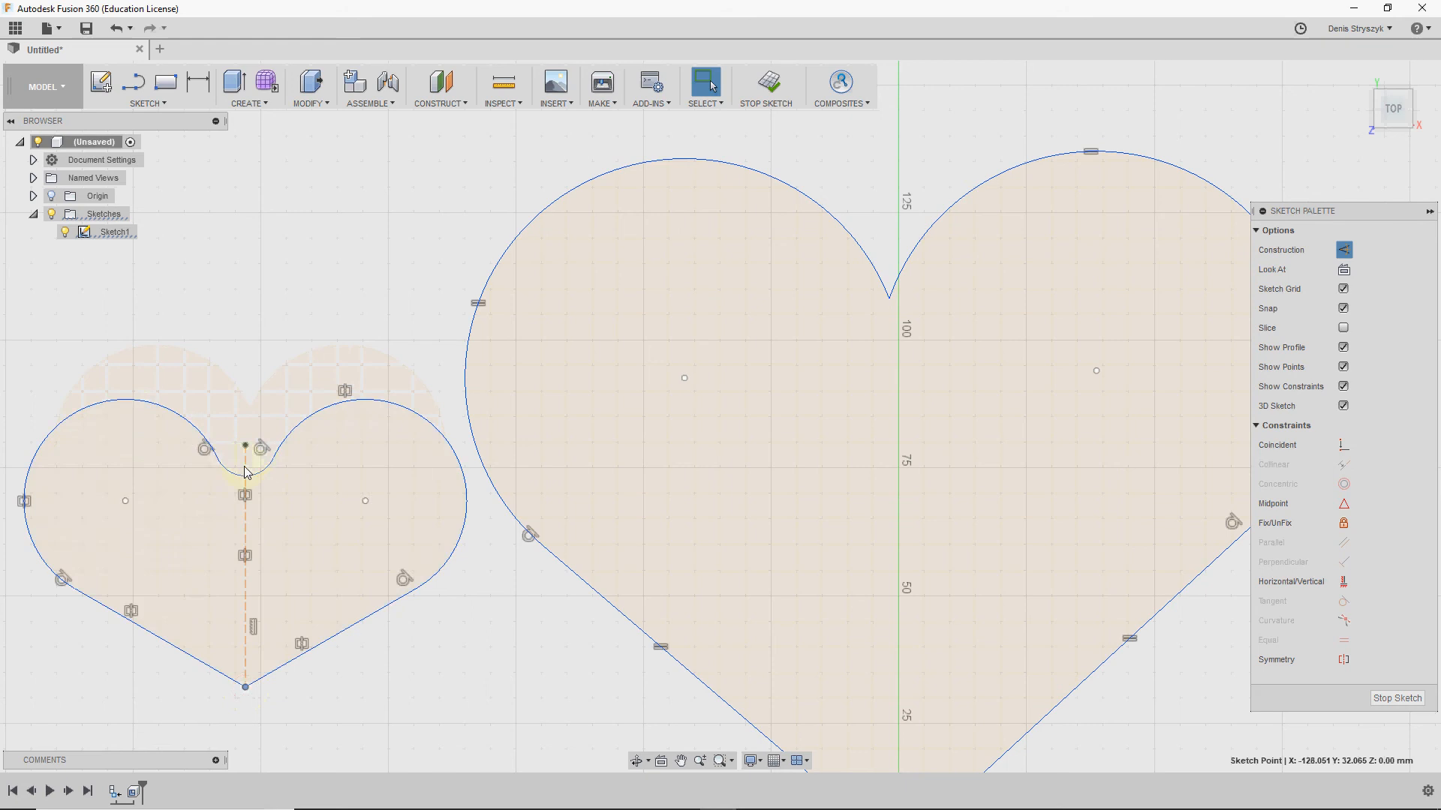
mouse_move(128, 406)
mouse_down()
mouse_move(128, 348)
mouse_move(131, 391)
mouse_move(127, 349)
mouse_move(148, 369)
mouse_up()
drag(478, 541, 430, 538)
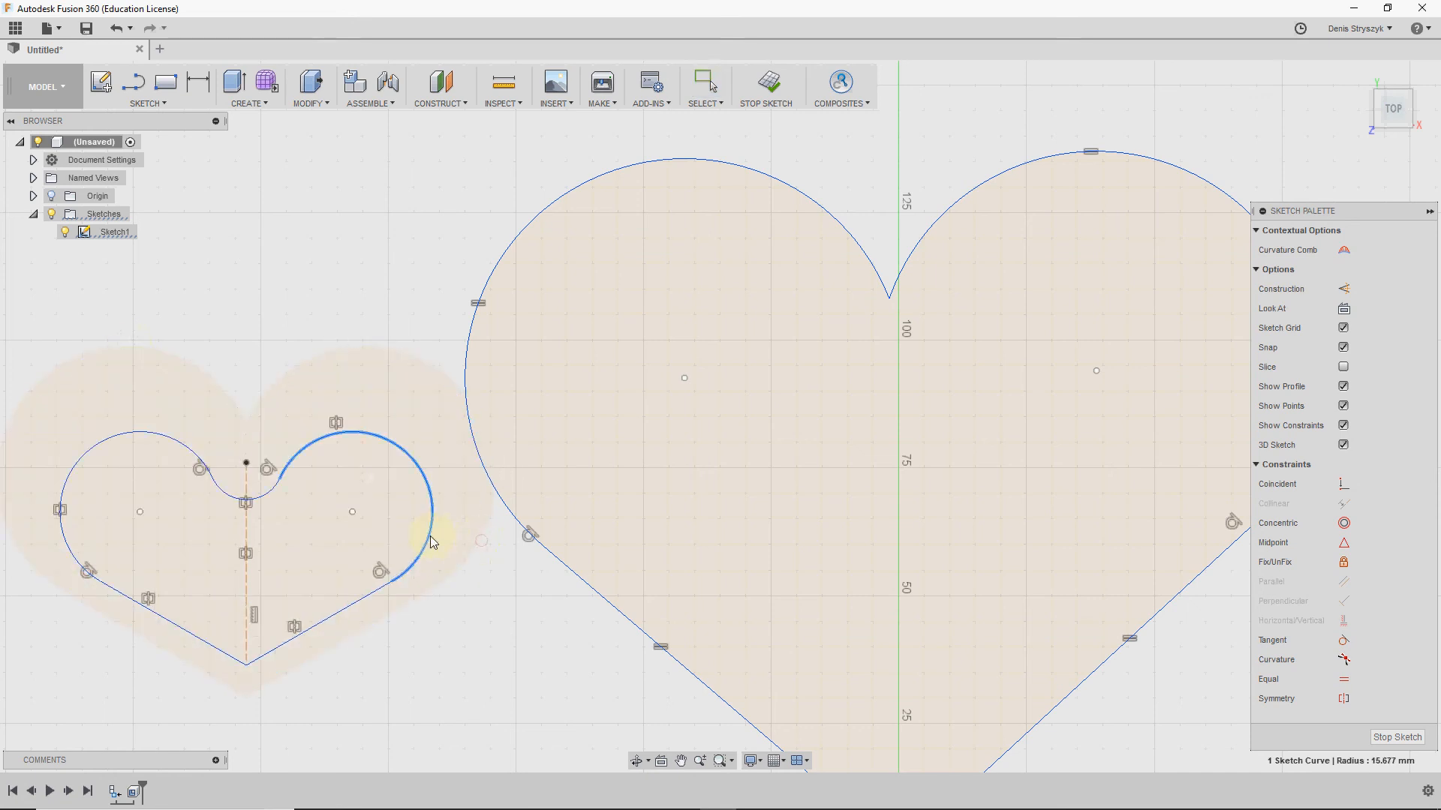
drag(155, 436, 167, 321)
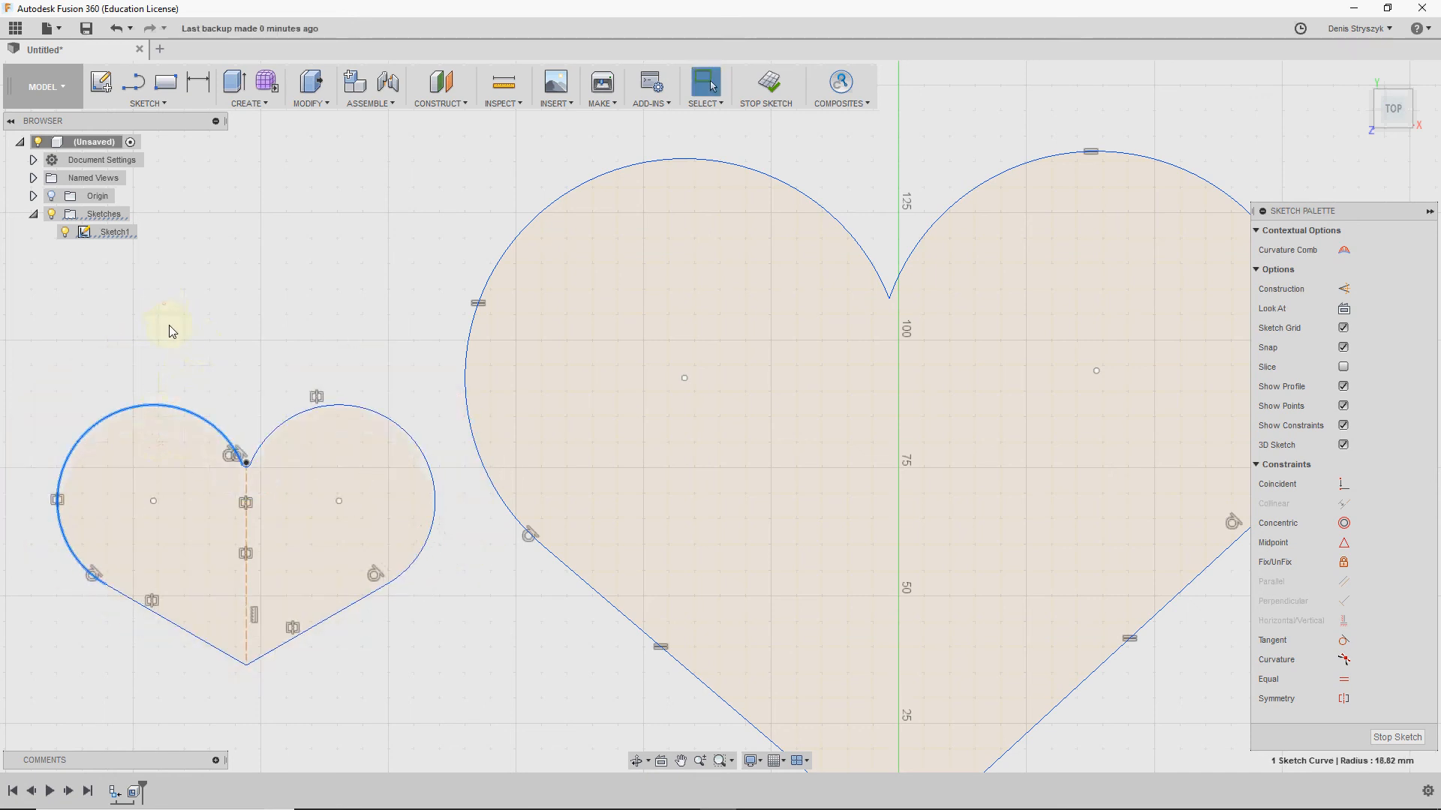
click(236, 479)
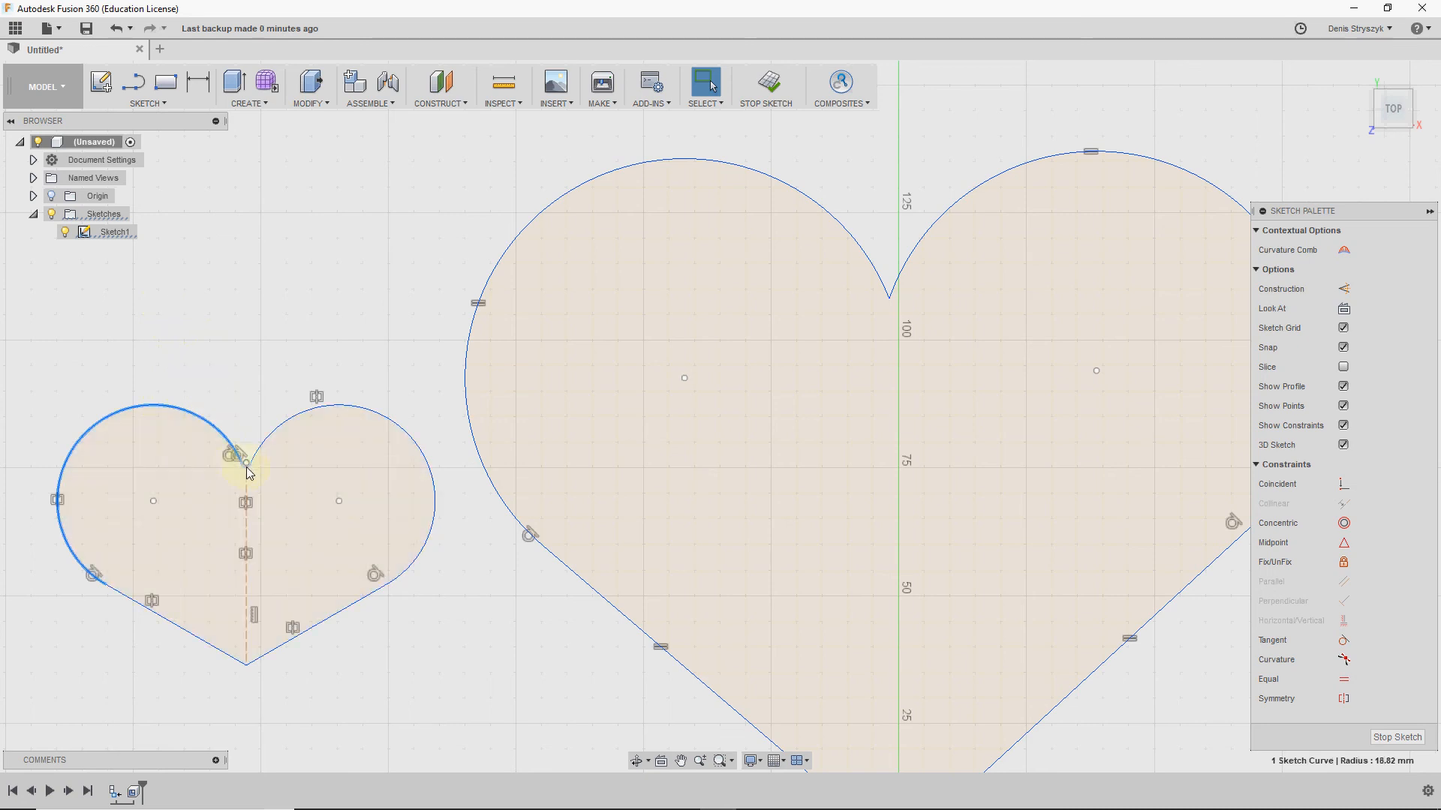
drag(147, 410, 162, 332)
drag(138, 401, 133, 350)
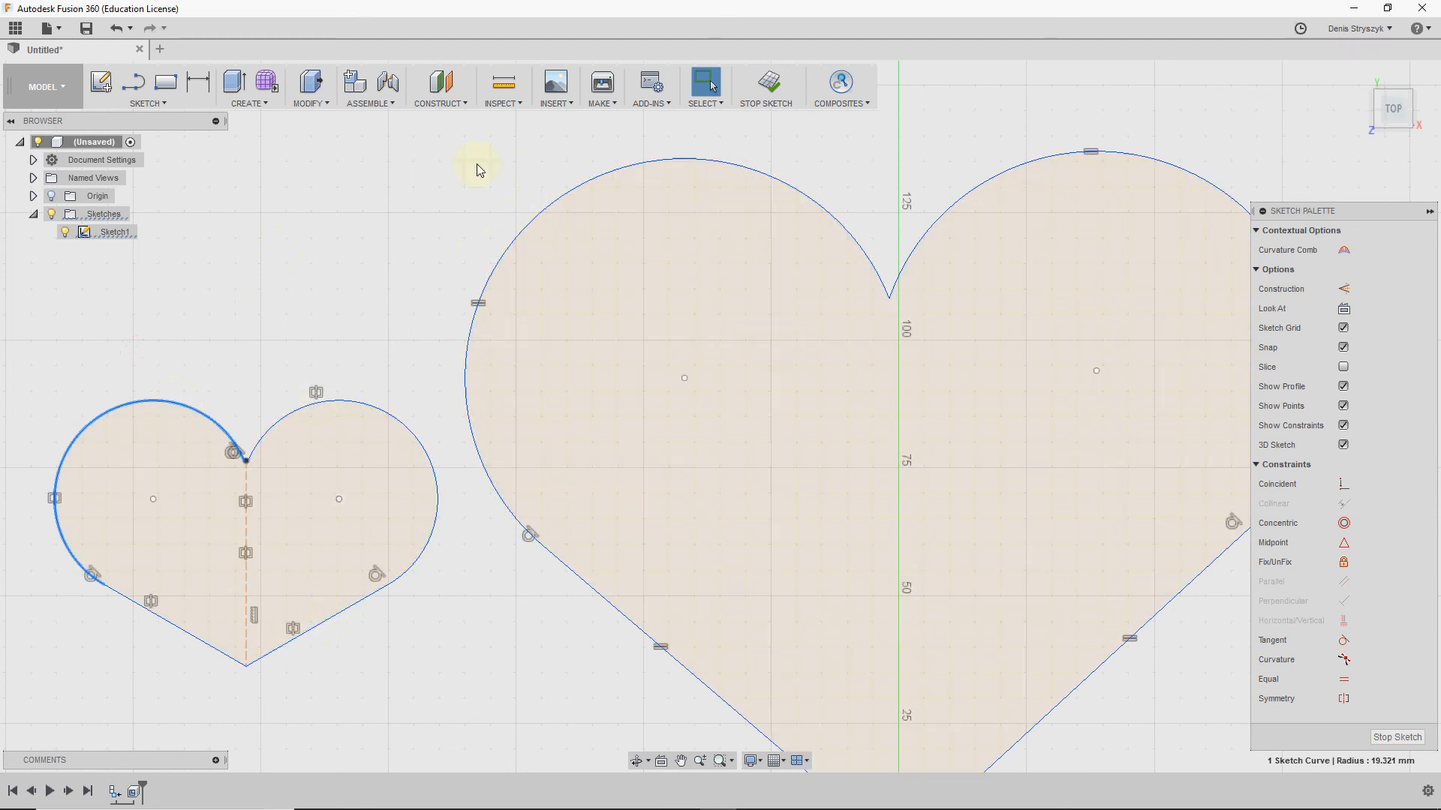
click(776, 97)
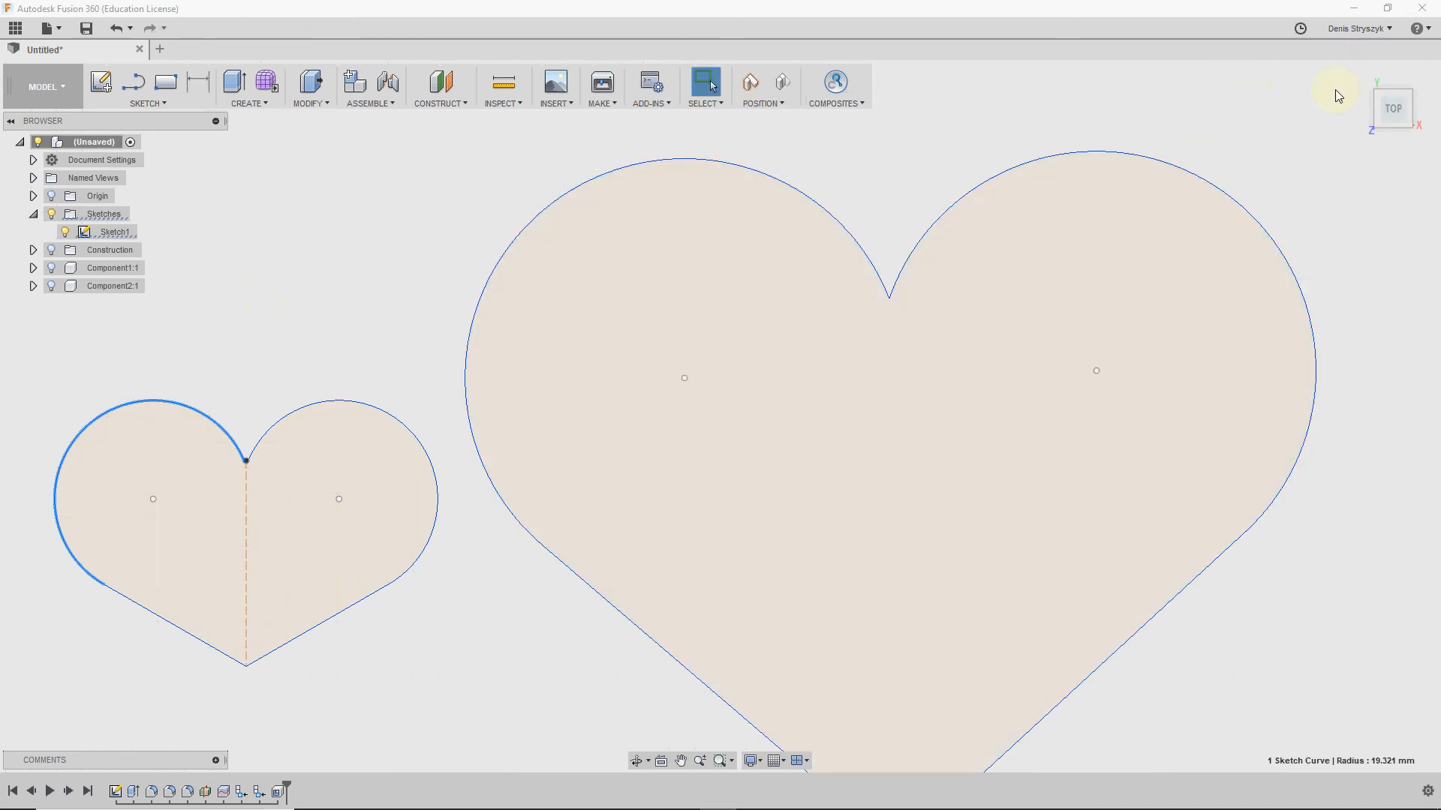
Step: Examine the box's component and shell features in the home view, showing both halves and hiding them again
click(1361, 80)
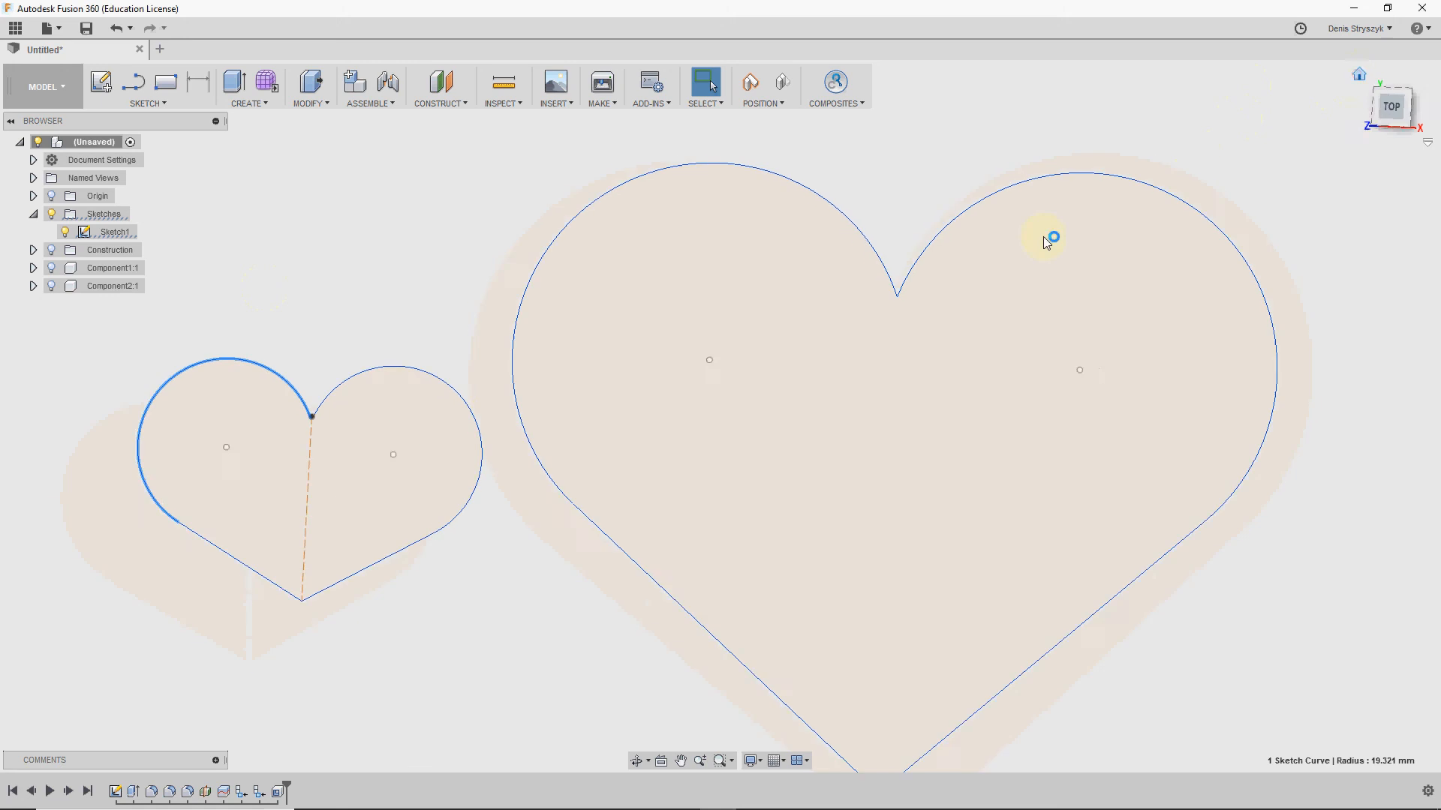
click(241, 791)
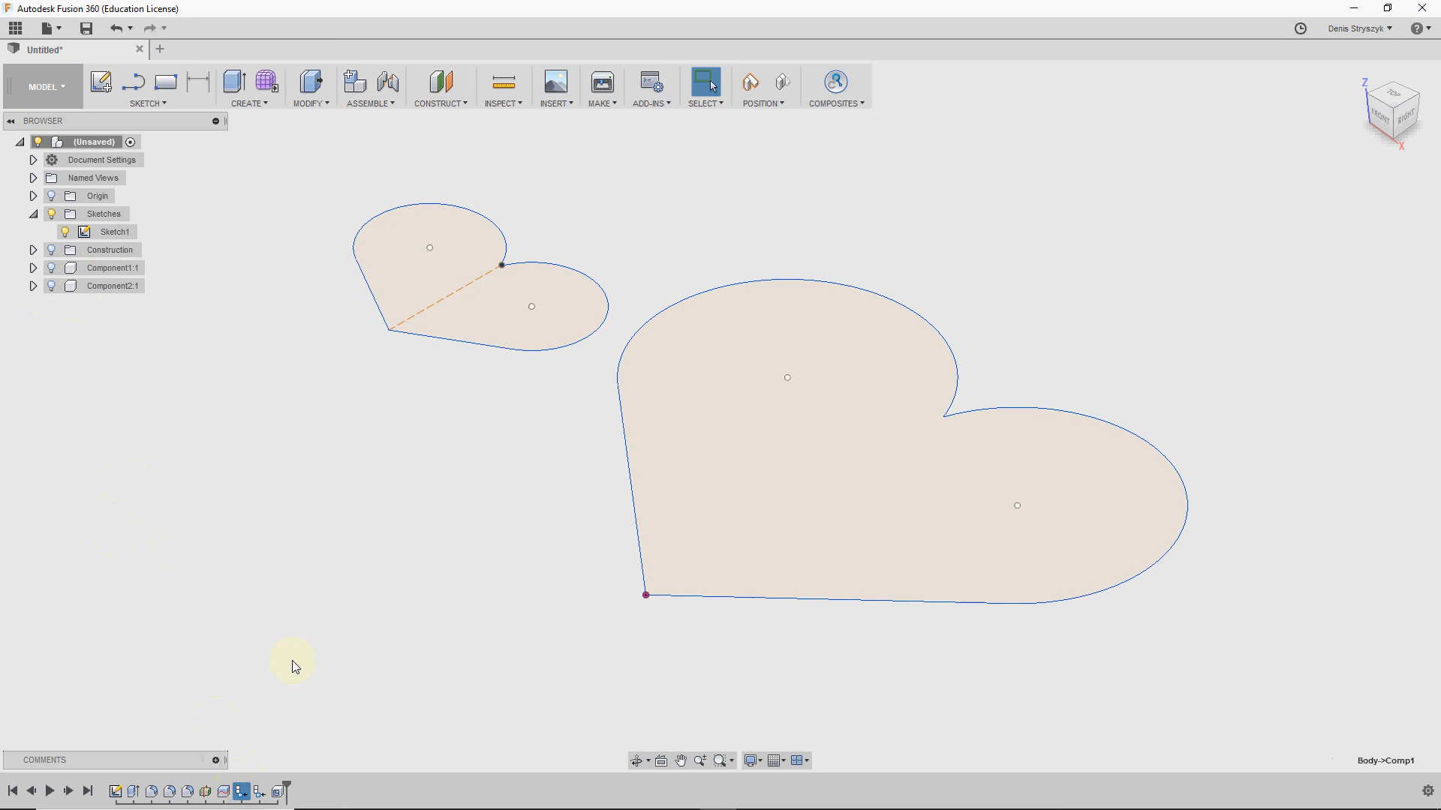
click(278, 792)
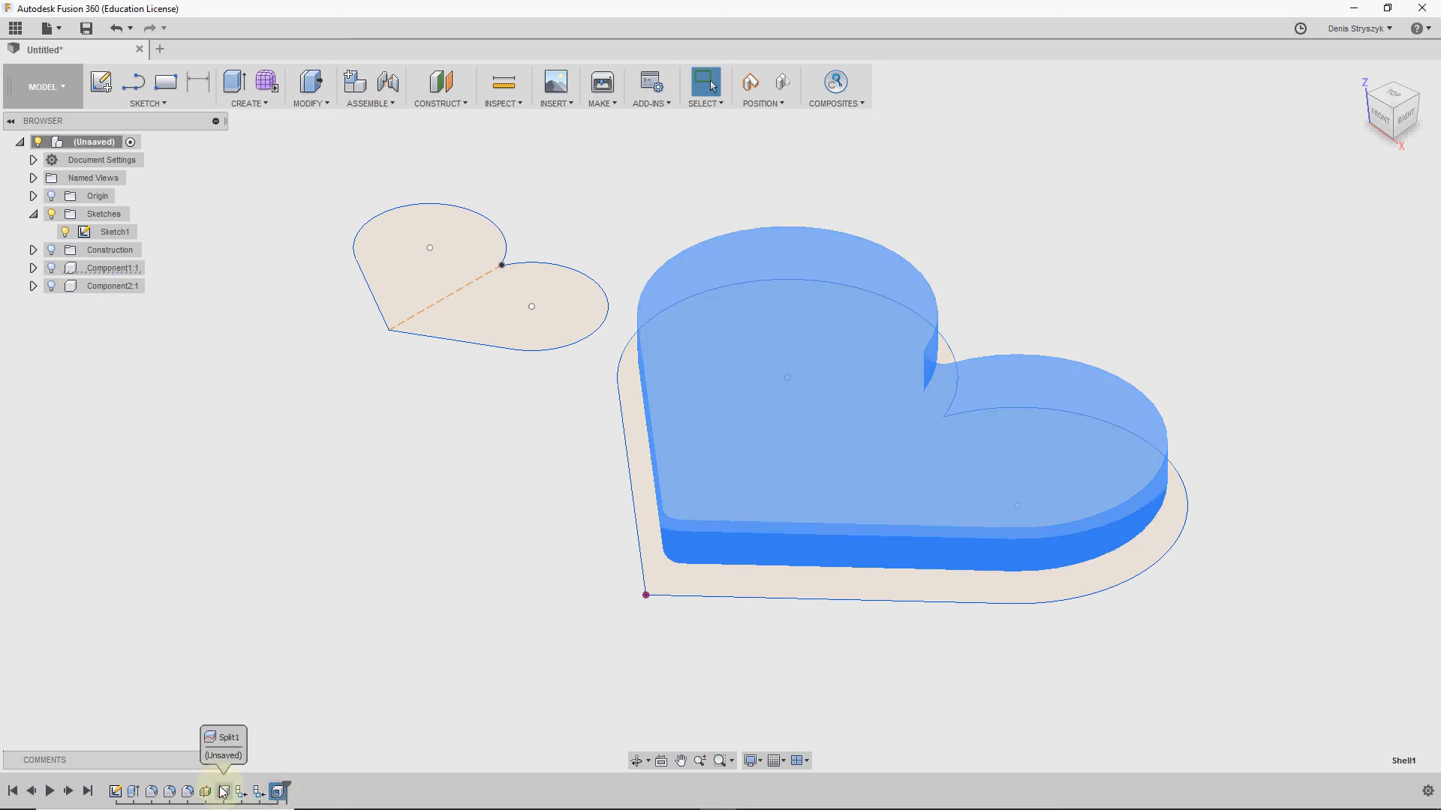
click(51, 269)
click(50, 286)
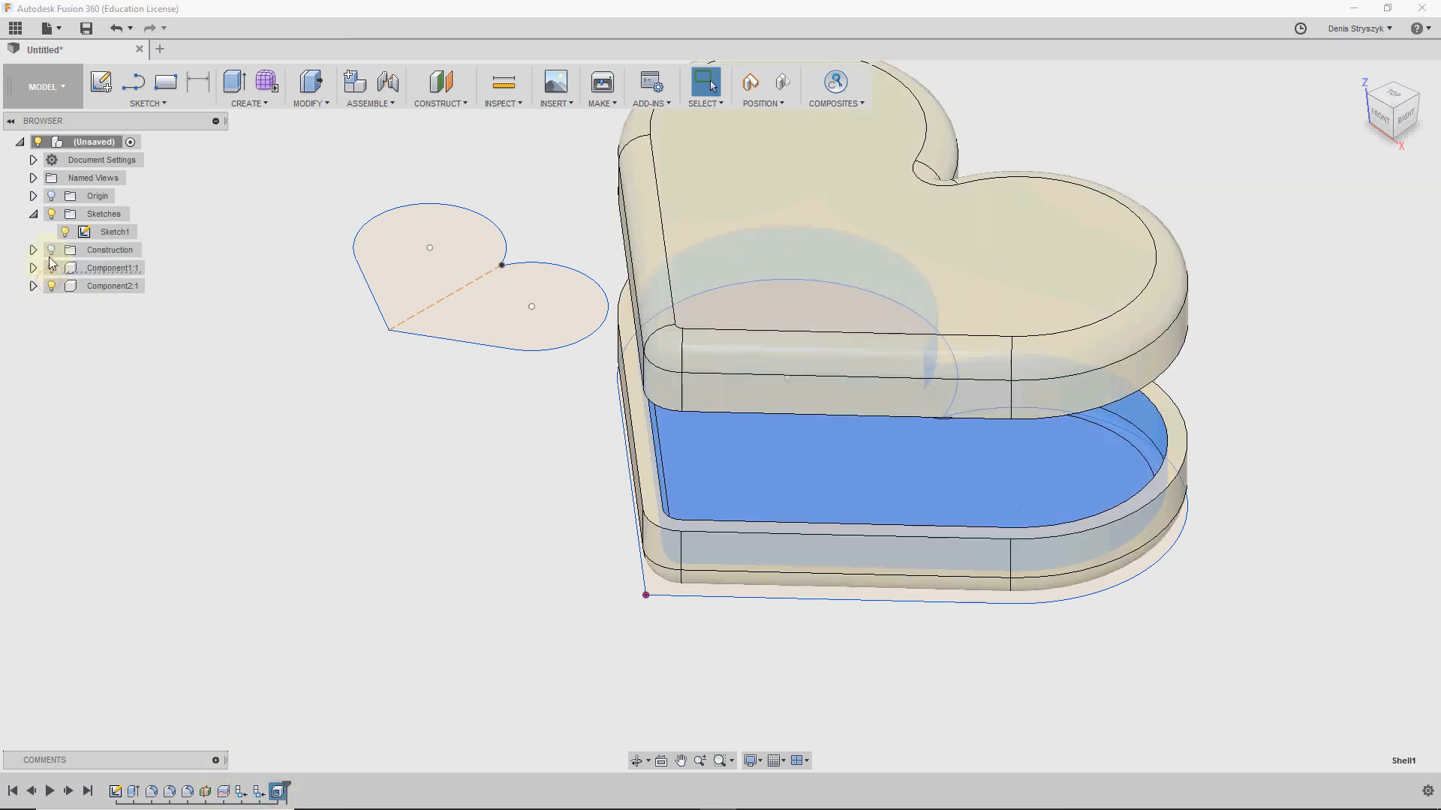
middle_drag(231, 347, 237, 468)
click(51, 268)
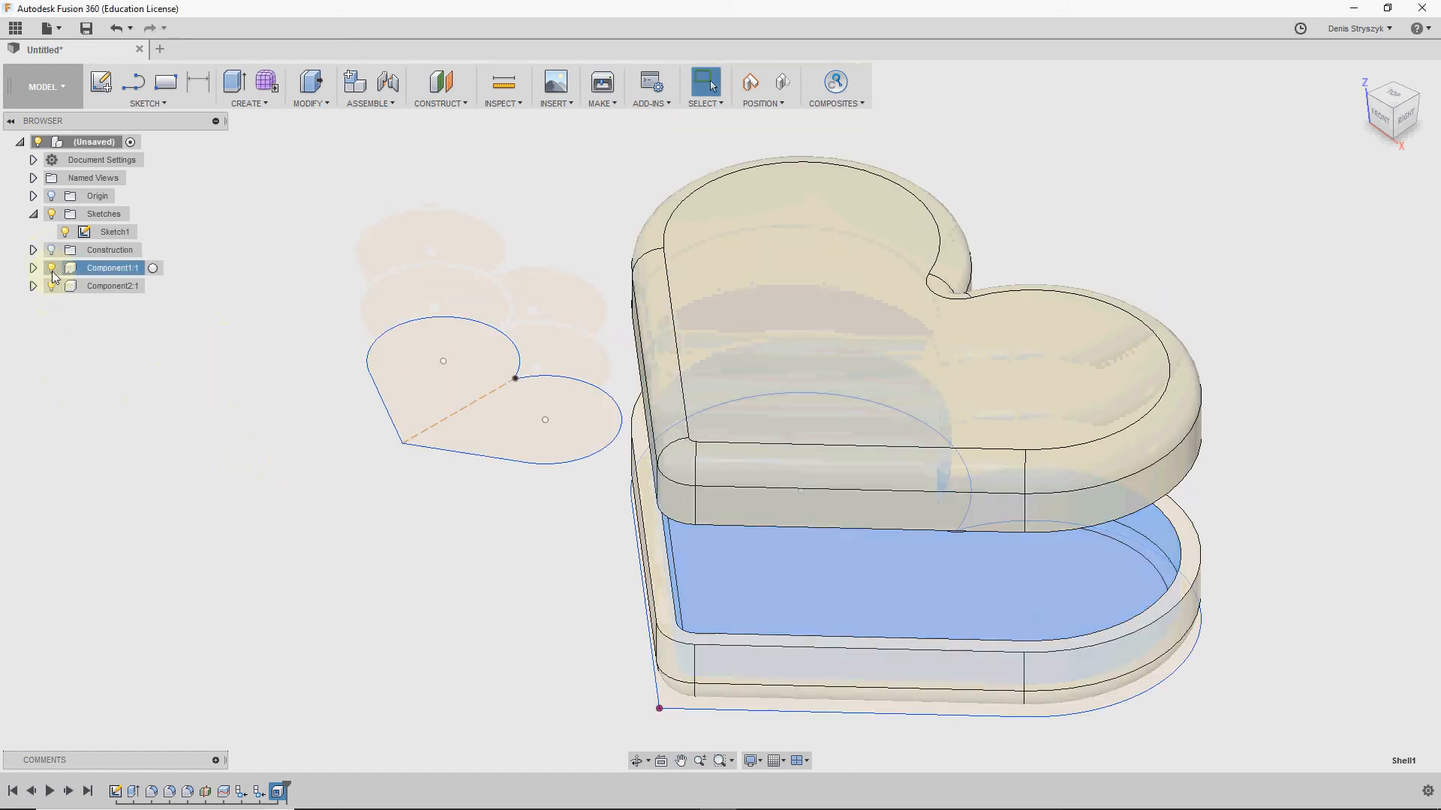
click(51, 285)
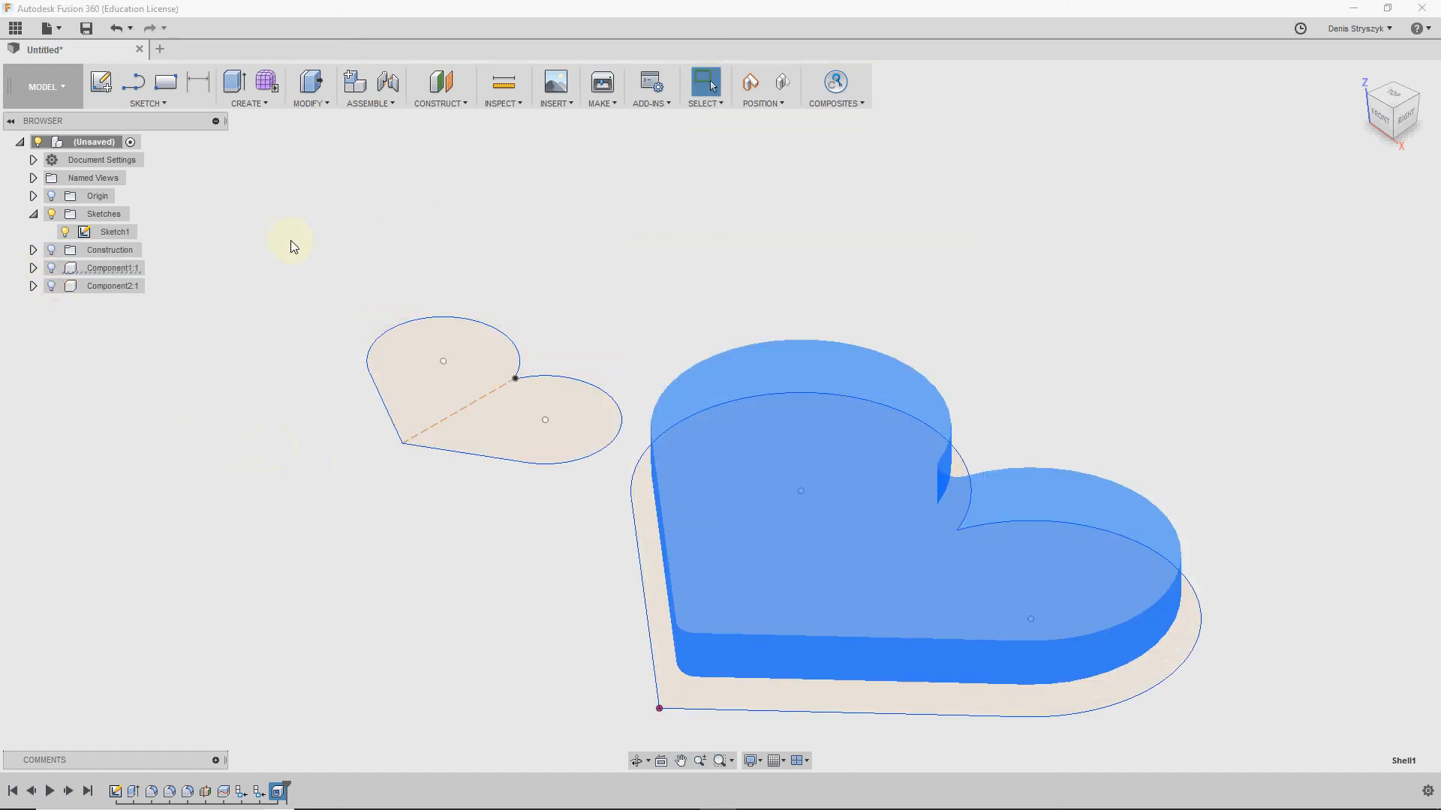
Step: Continue in the previous component position and extrude the small heart profile 15 mm as a new body
click(234, 81)
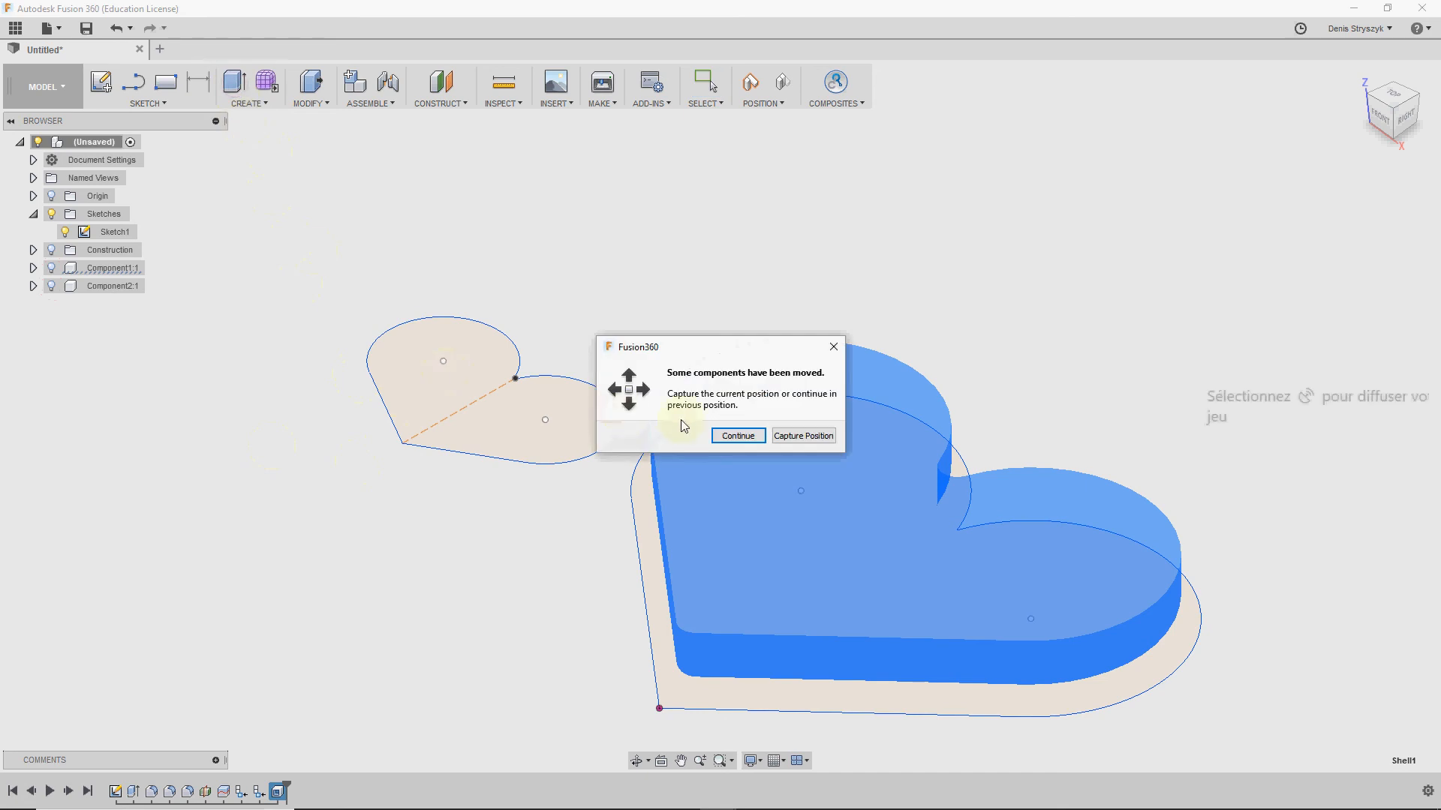
click(731, 435)
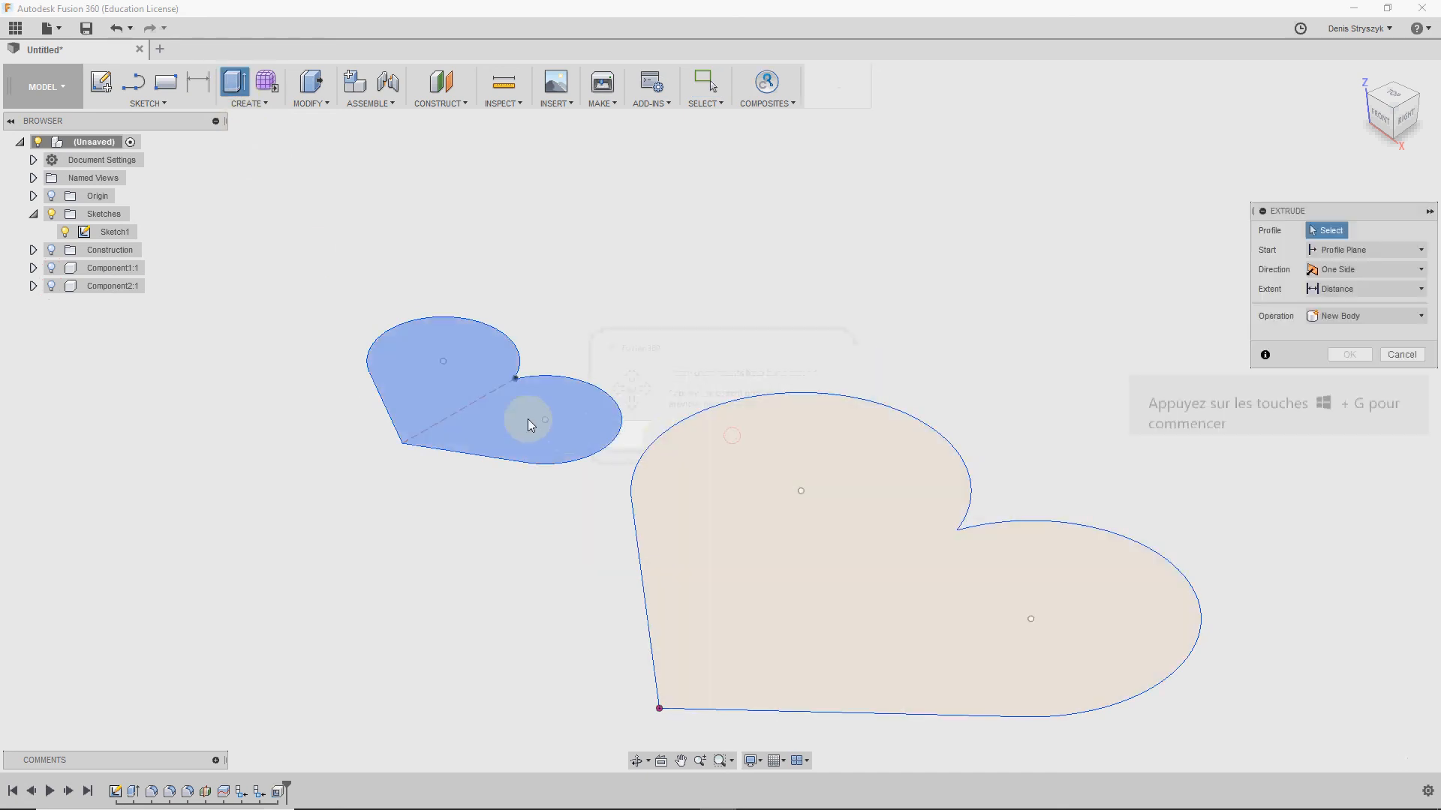
click(422, 385)
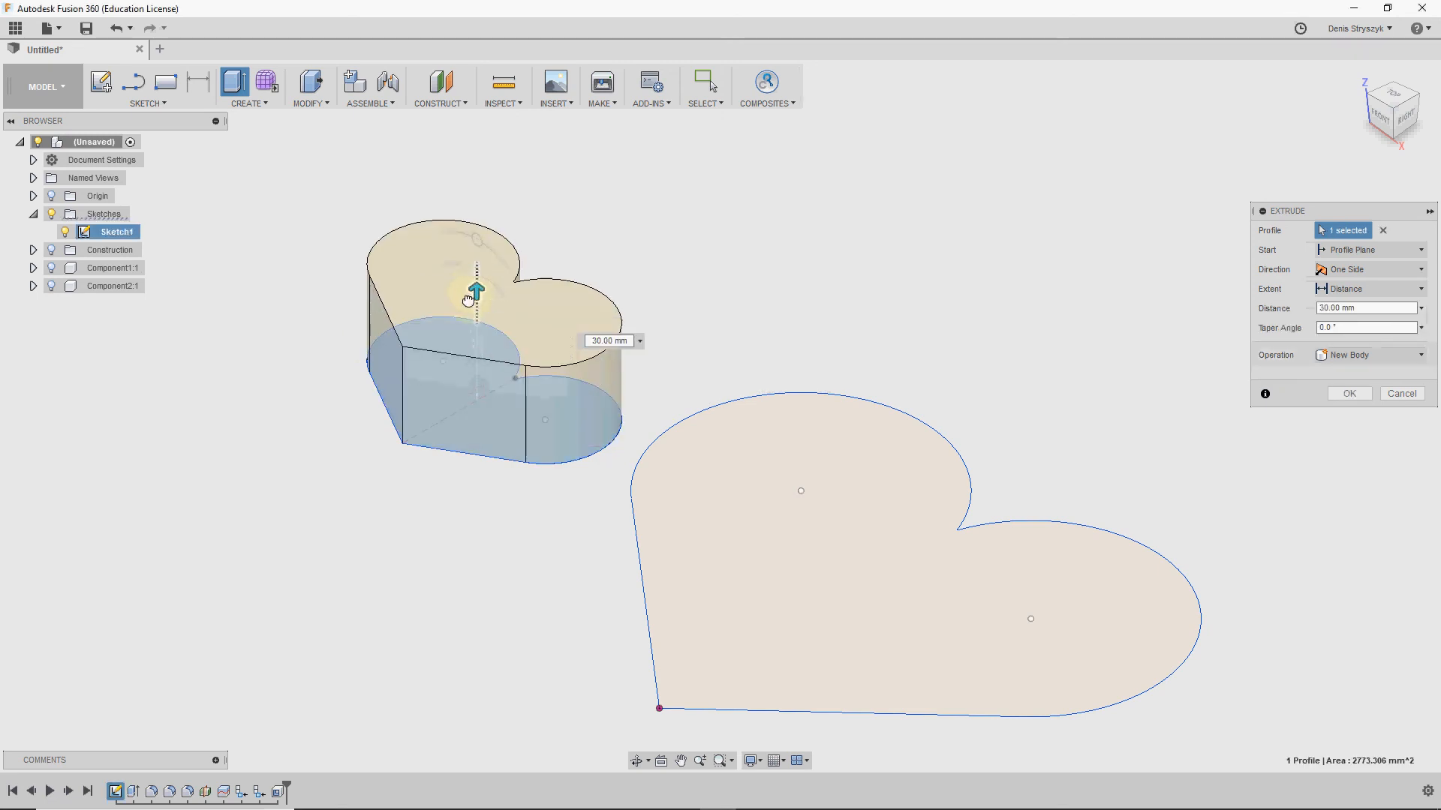
drag(471, 294, 470, 336)
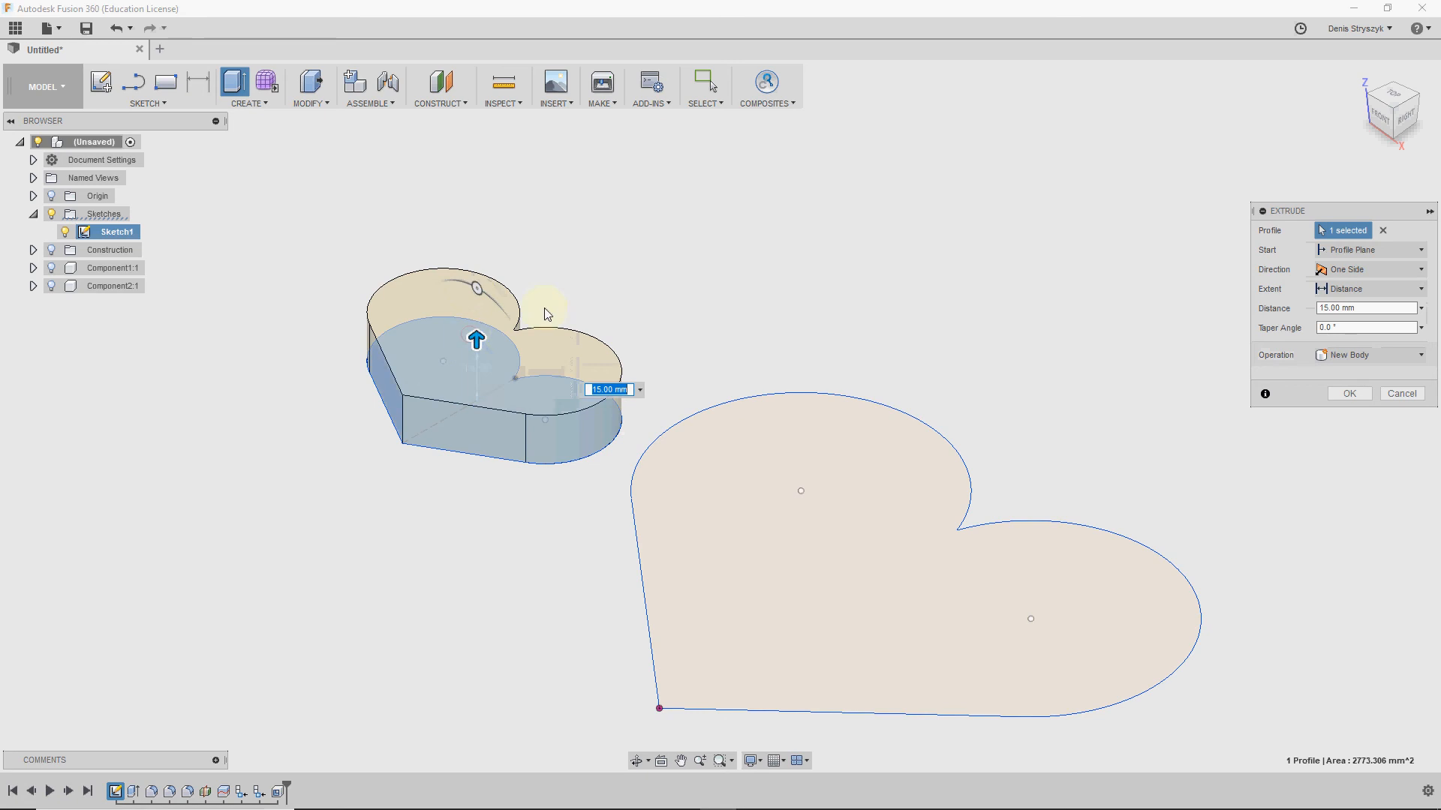
middle_drag(546, 309, 498, 379)
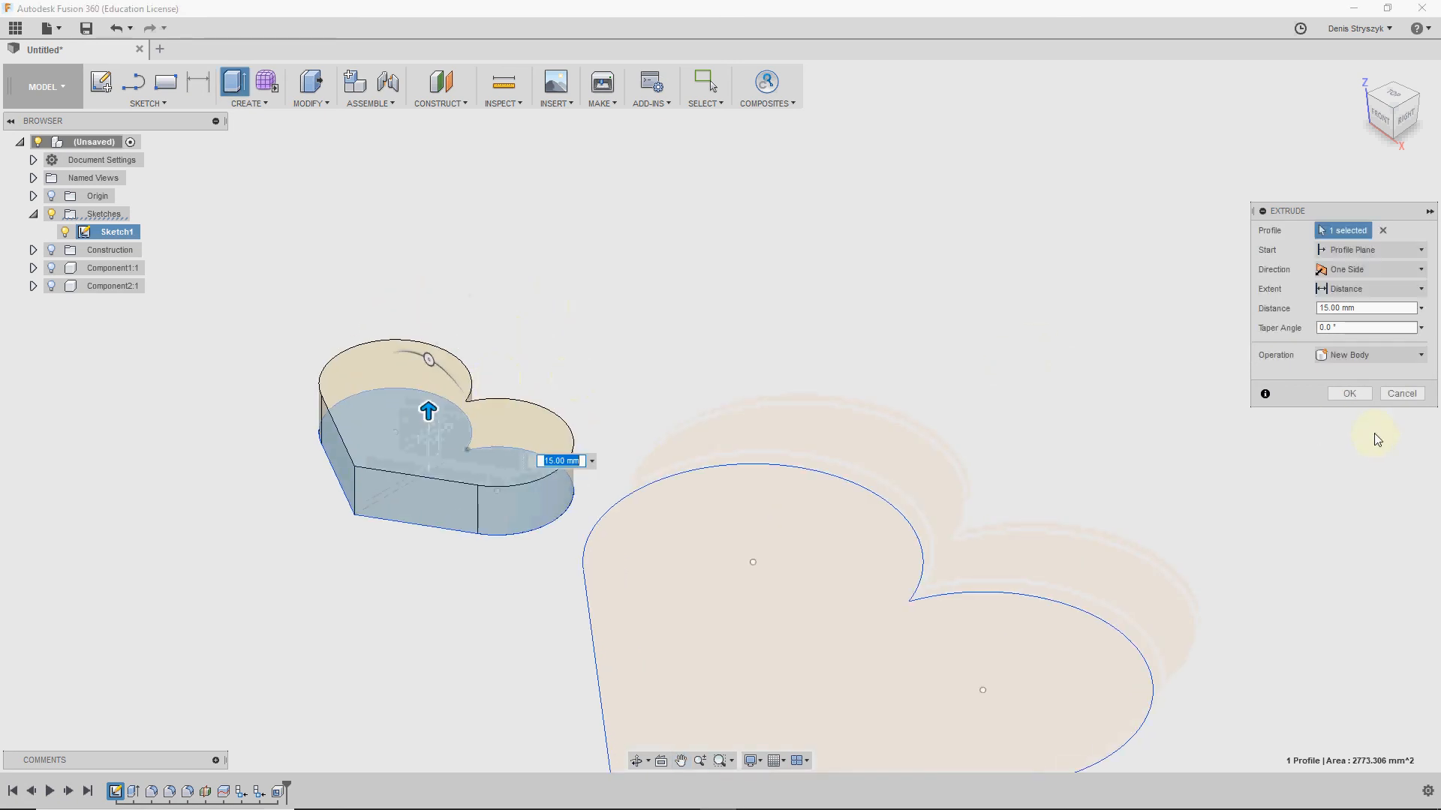
click(1348, 394)
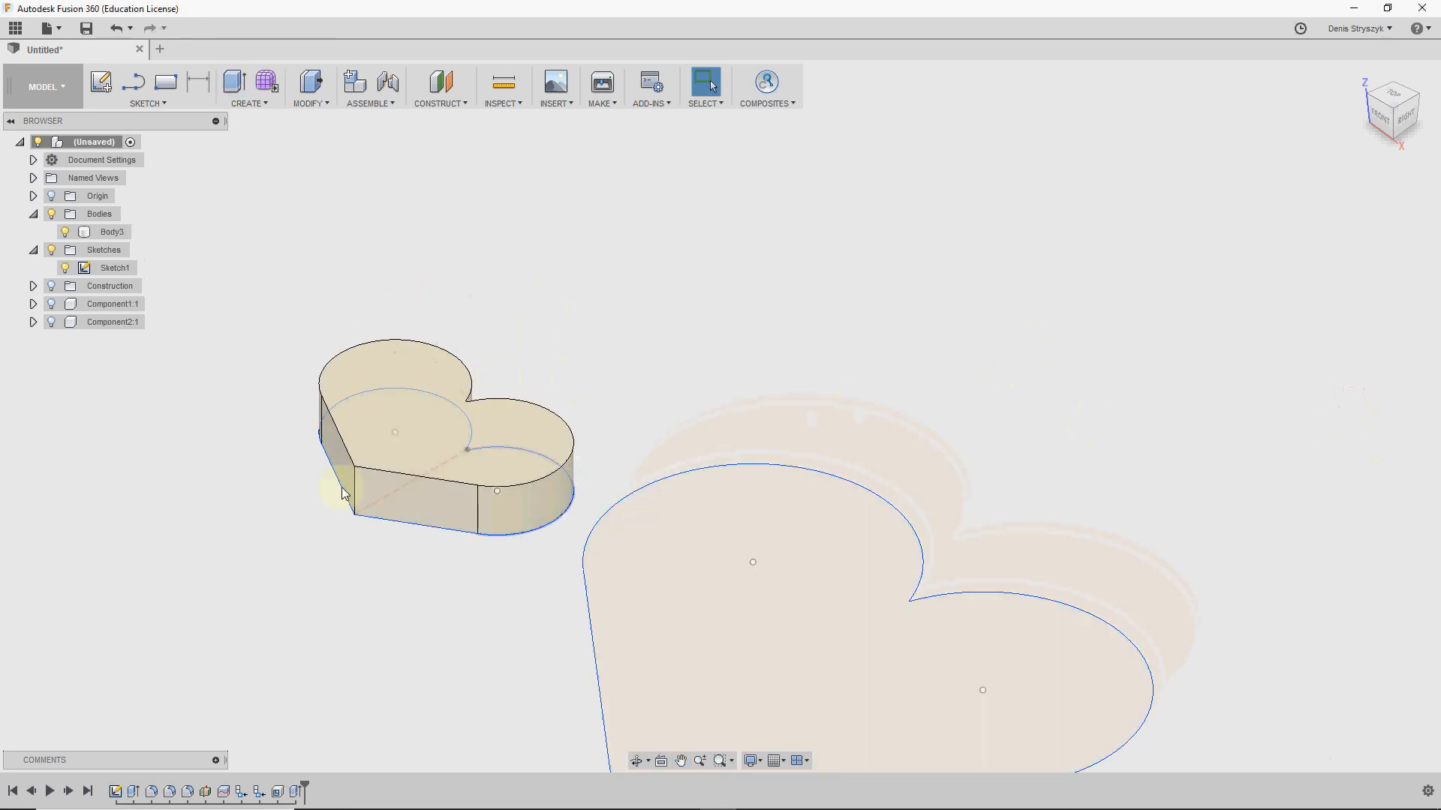
Step: Hide the heart sketch and fillet the small heart body's upper and lower edge loops with an 8 mm constant radius
click(65, 268)
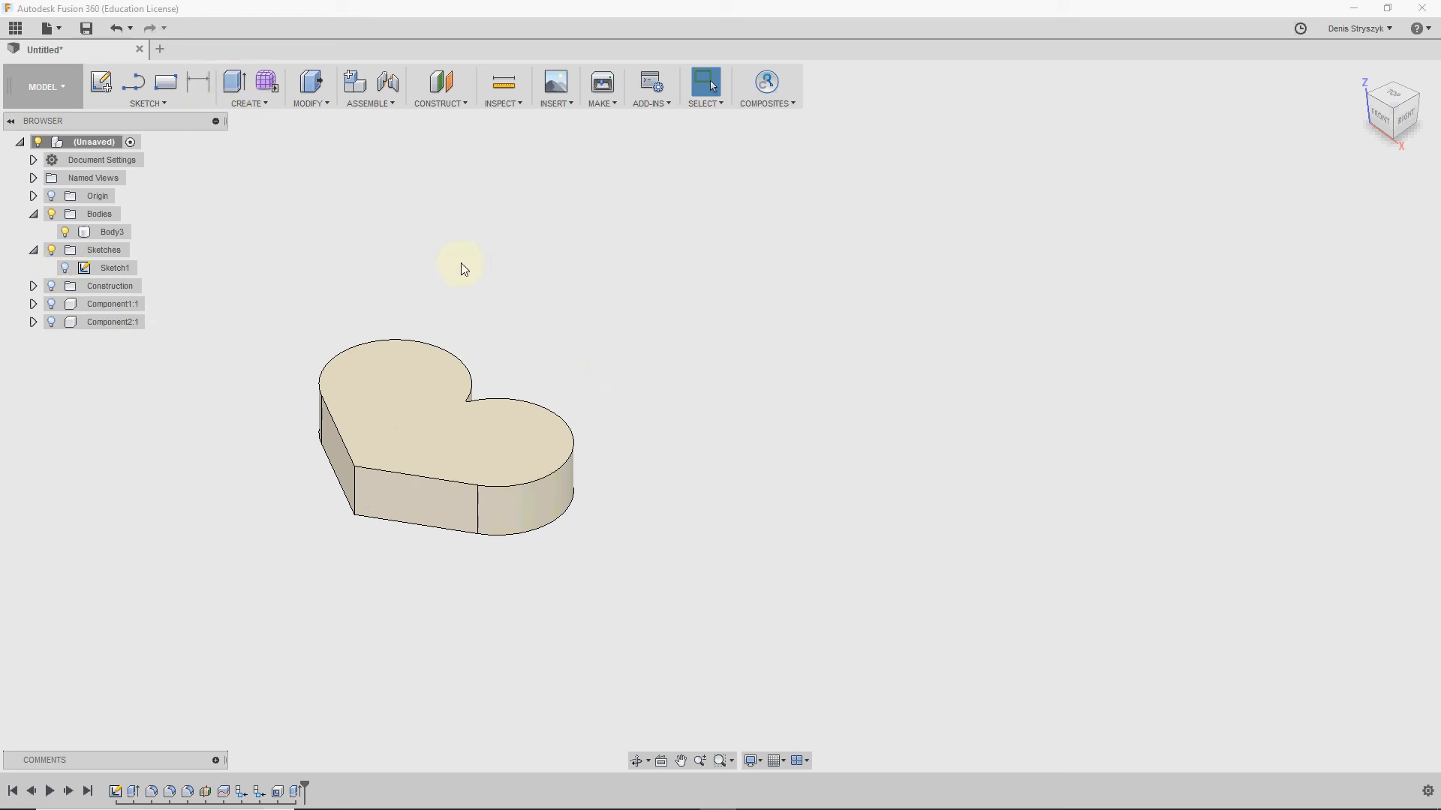
key(f)
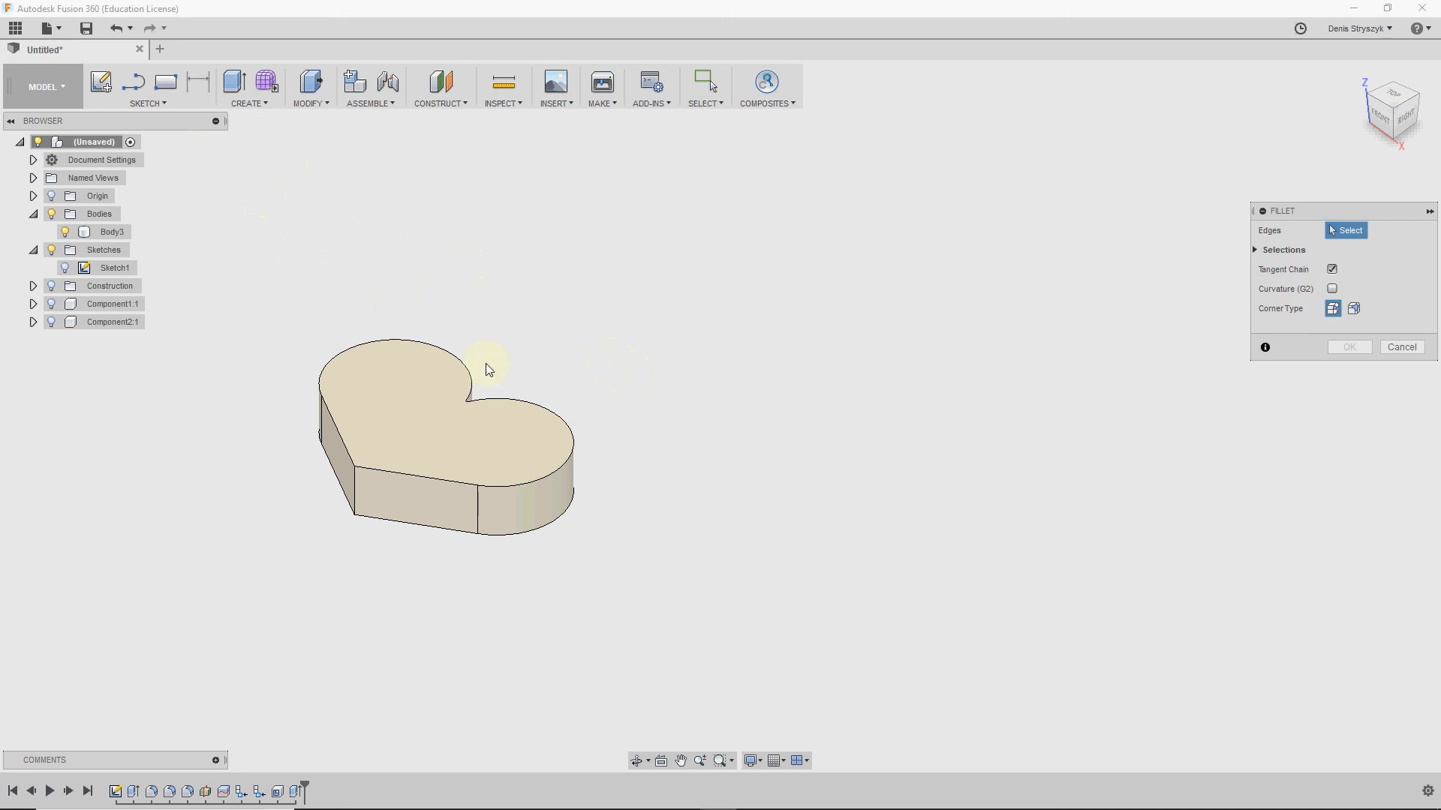
click(412, 518)
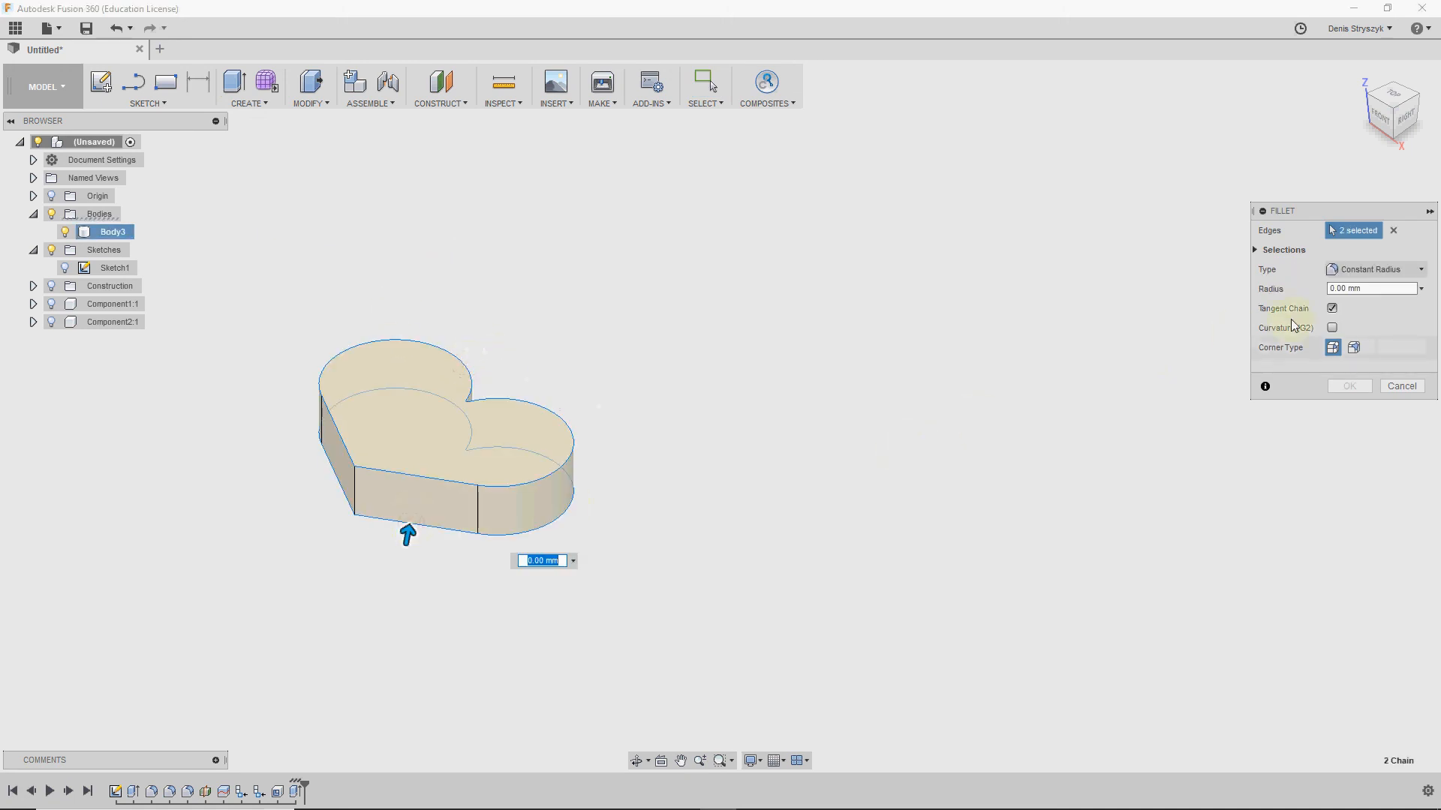
click(1335, 288)
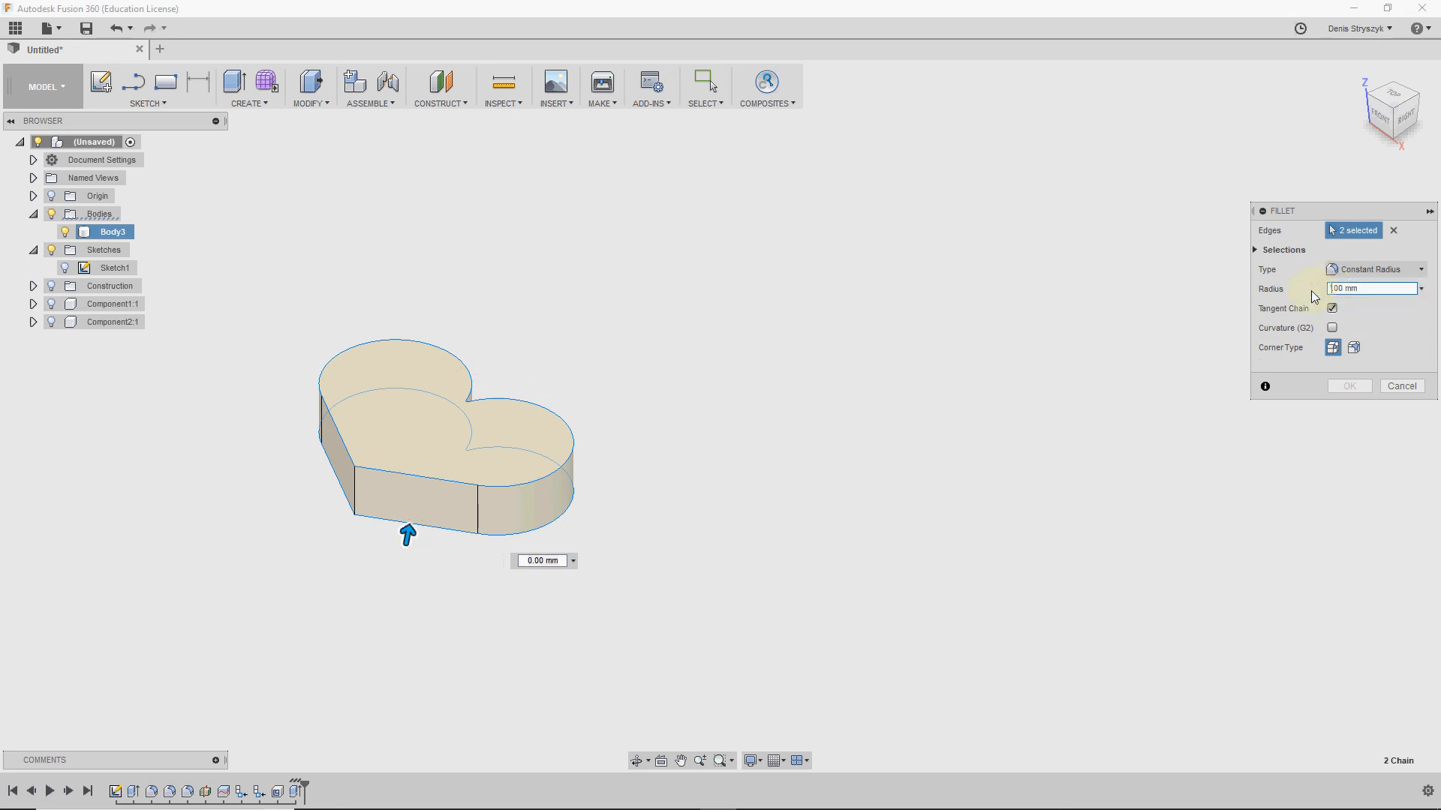
click(1333, 308)
click(1332, 308)
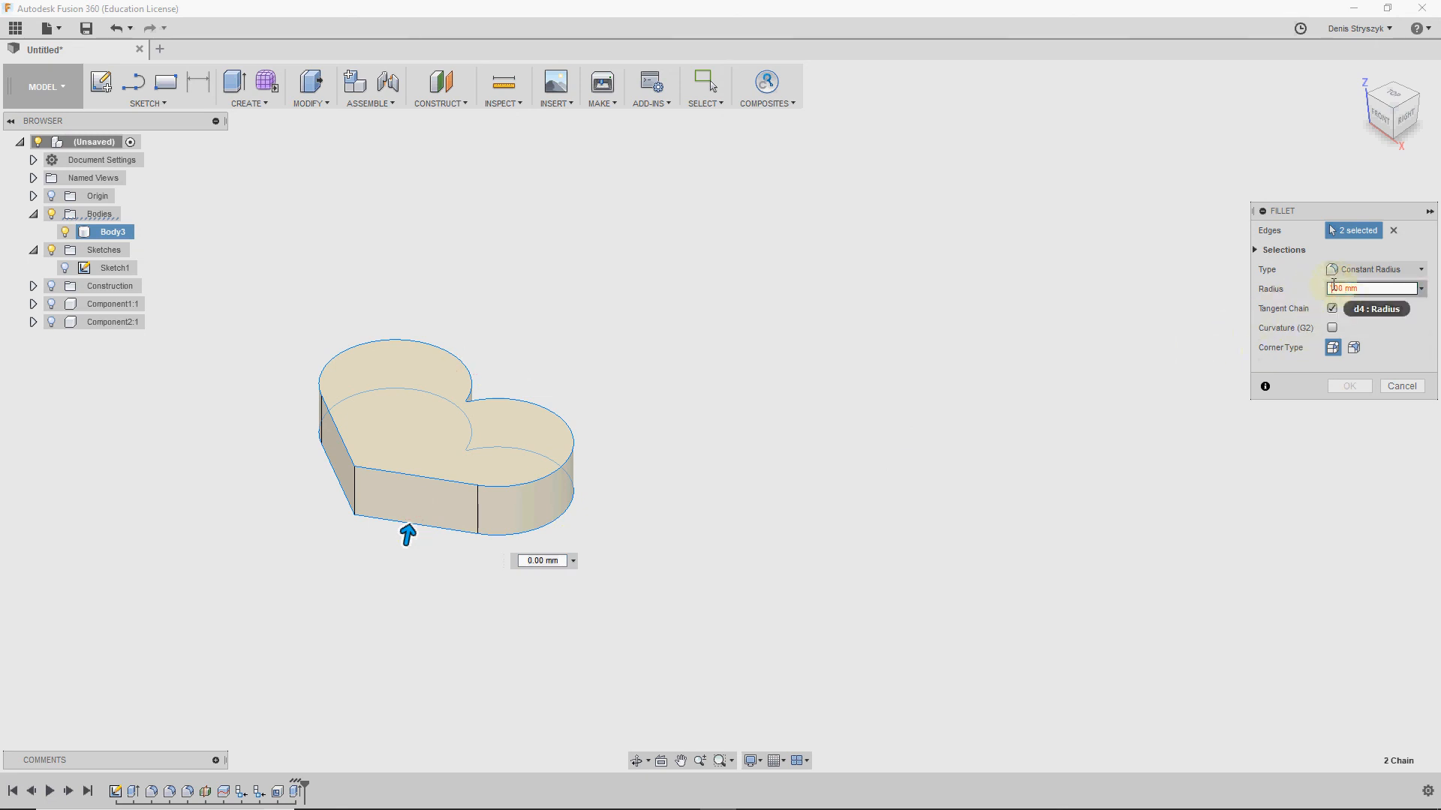
click(1332, 287)
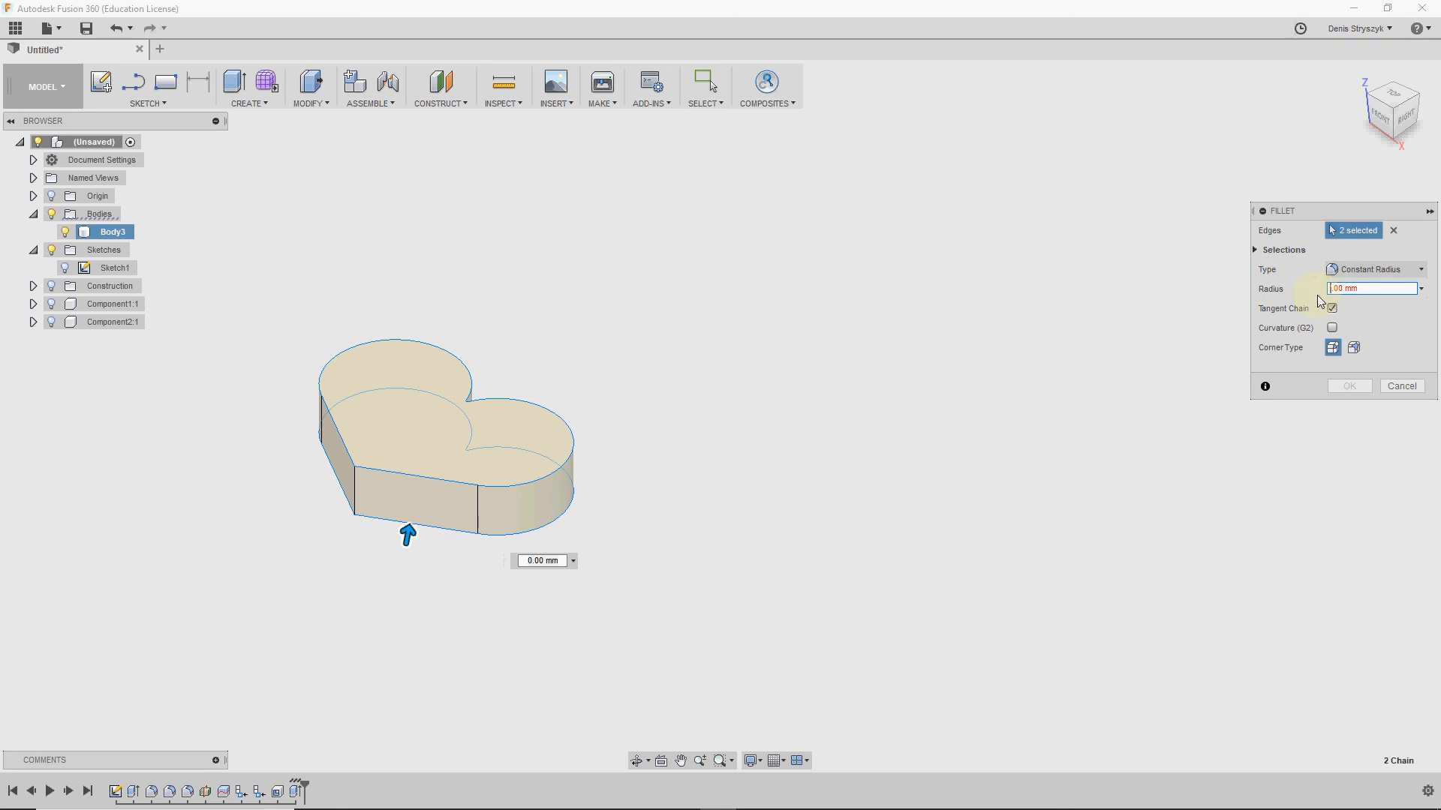
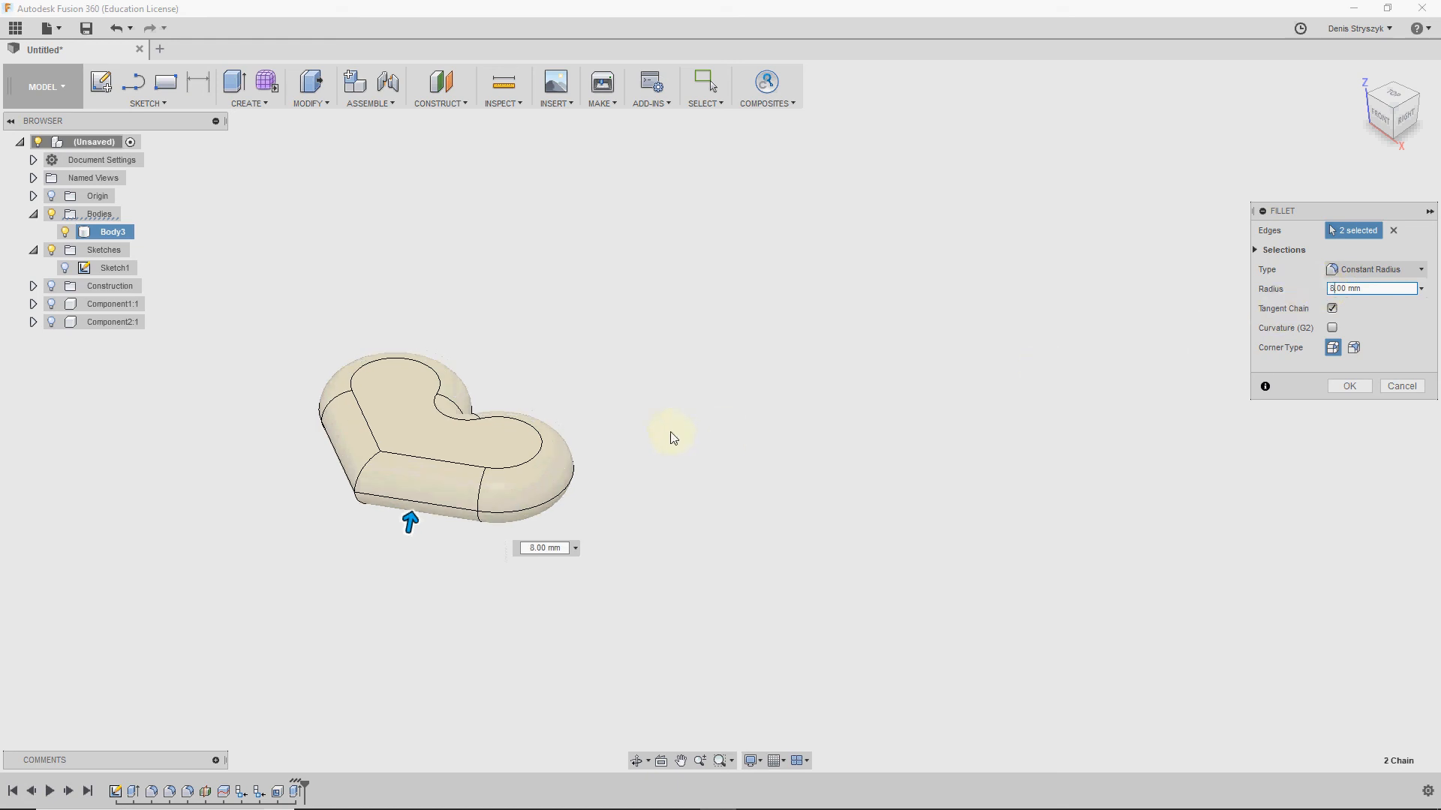
shift+middle_drag(613, 459, 628, 490)
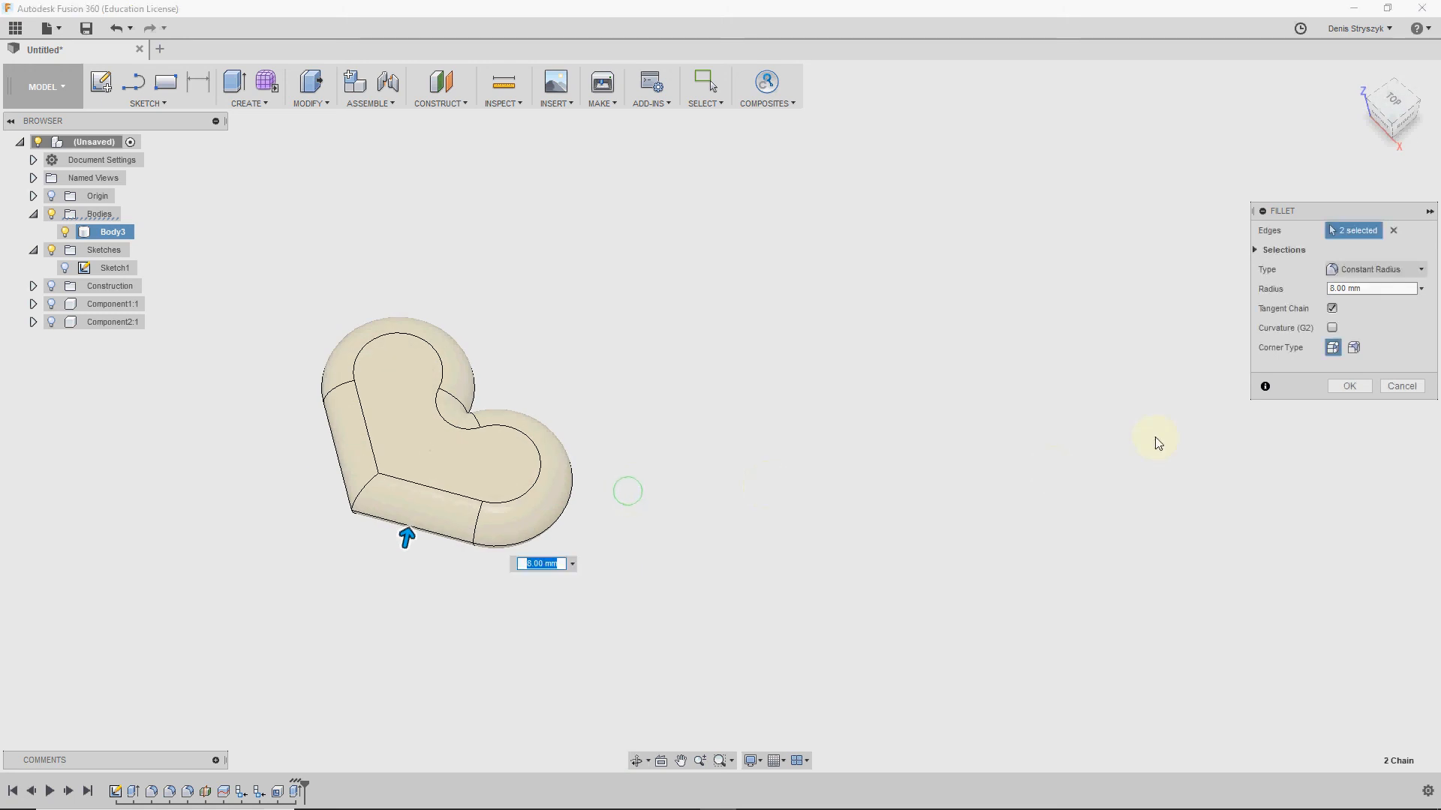
click(1343, 384)
scroll(424, 473, up, 1)
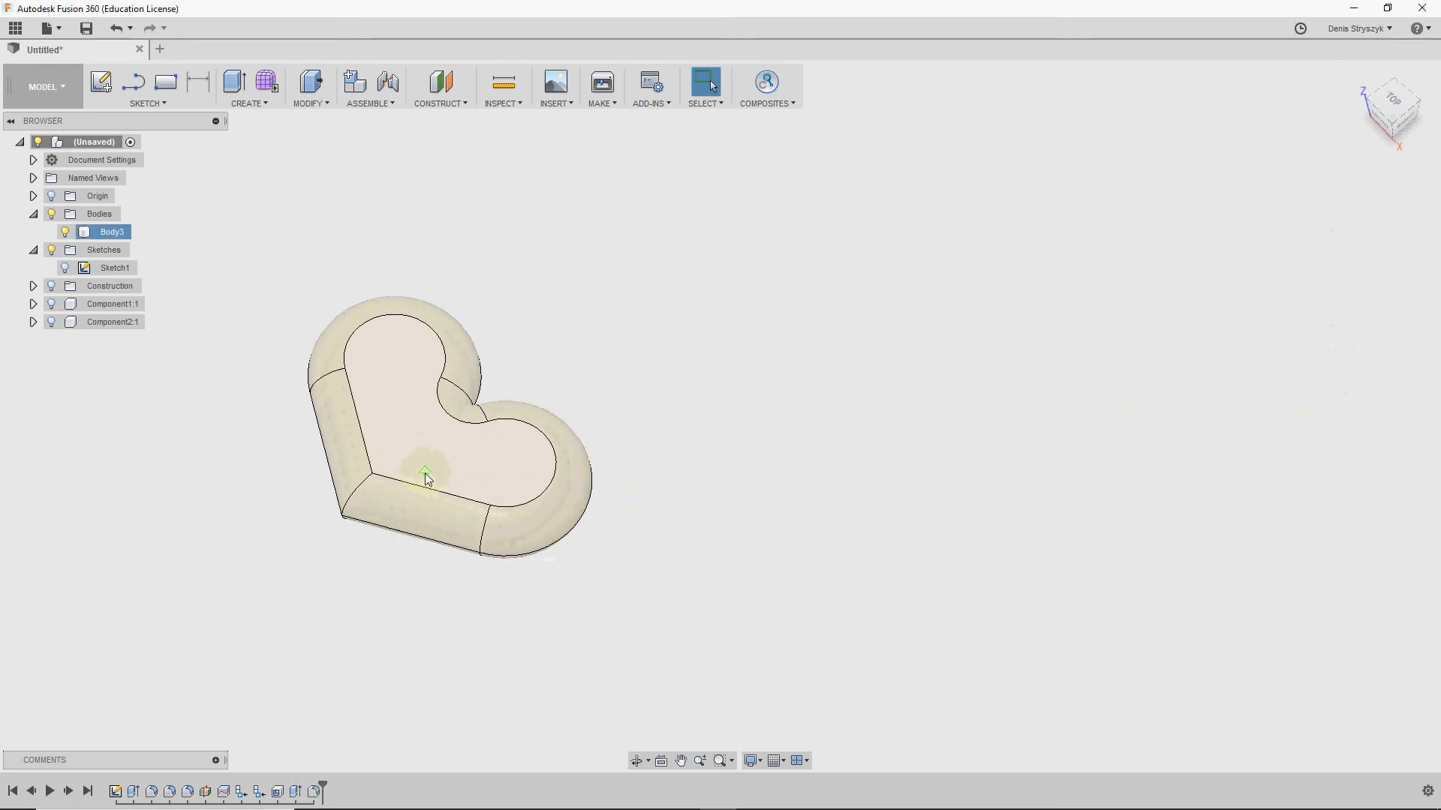
Step: Show both halves of the heart box and move the lid up and away from the base
click(52, 304)
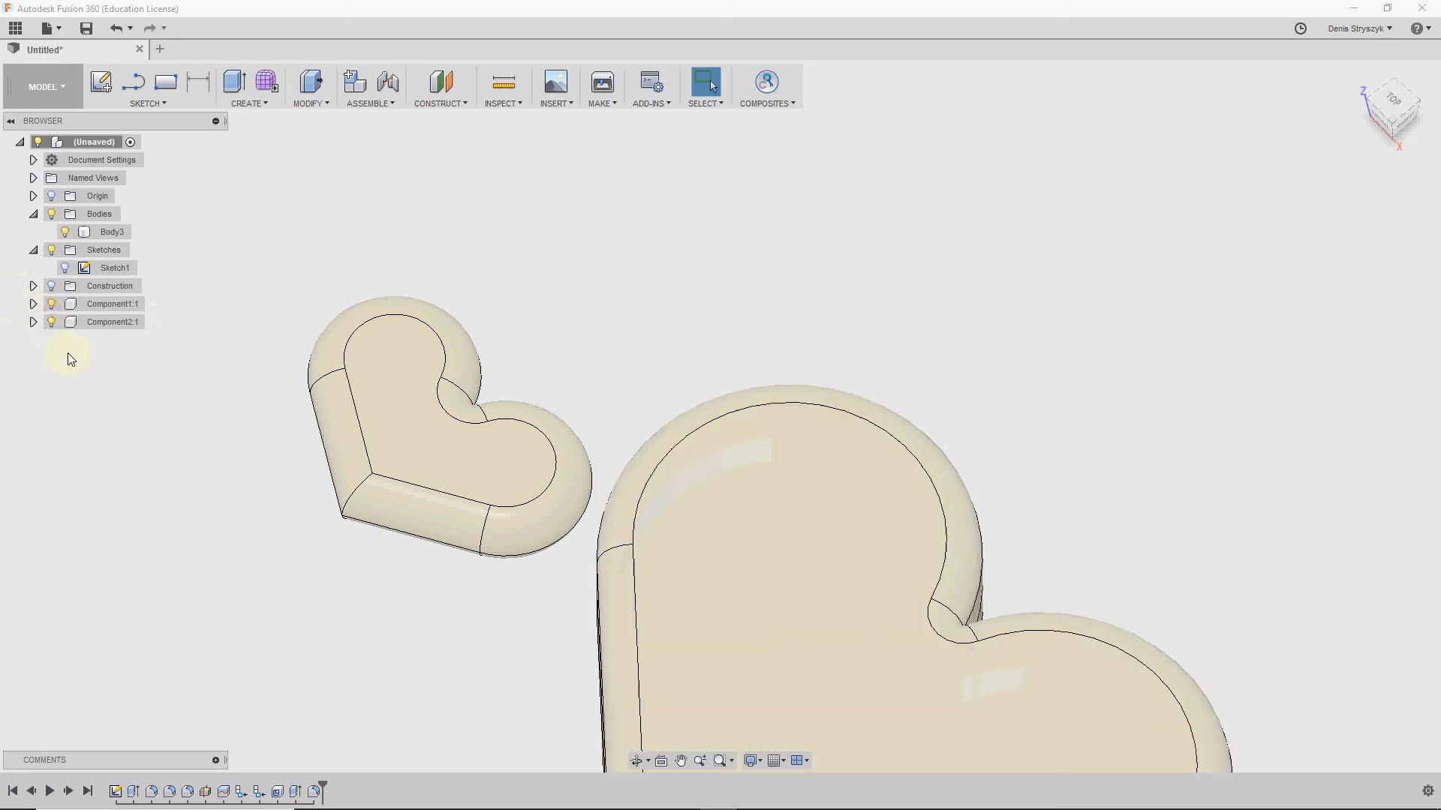
middle_drag(318, 480, 299, 361)
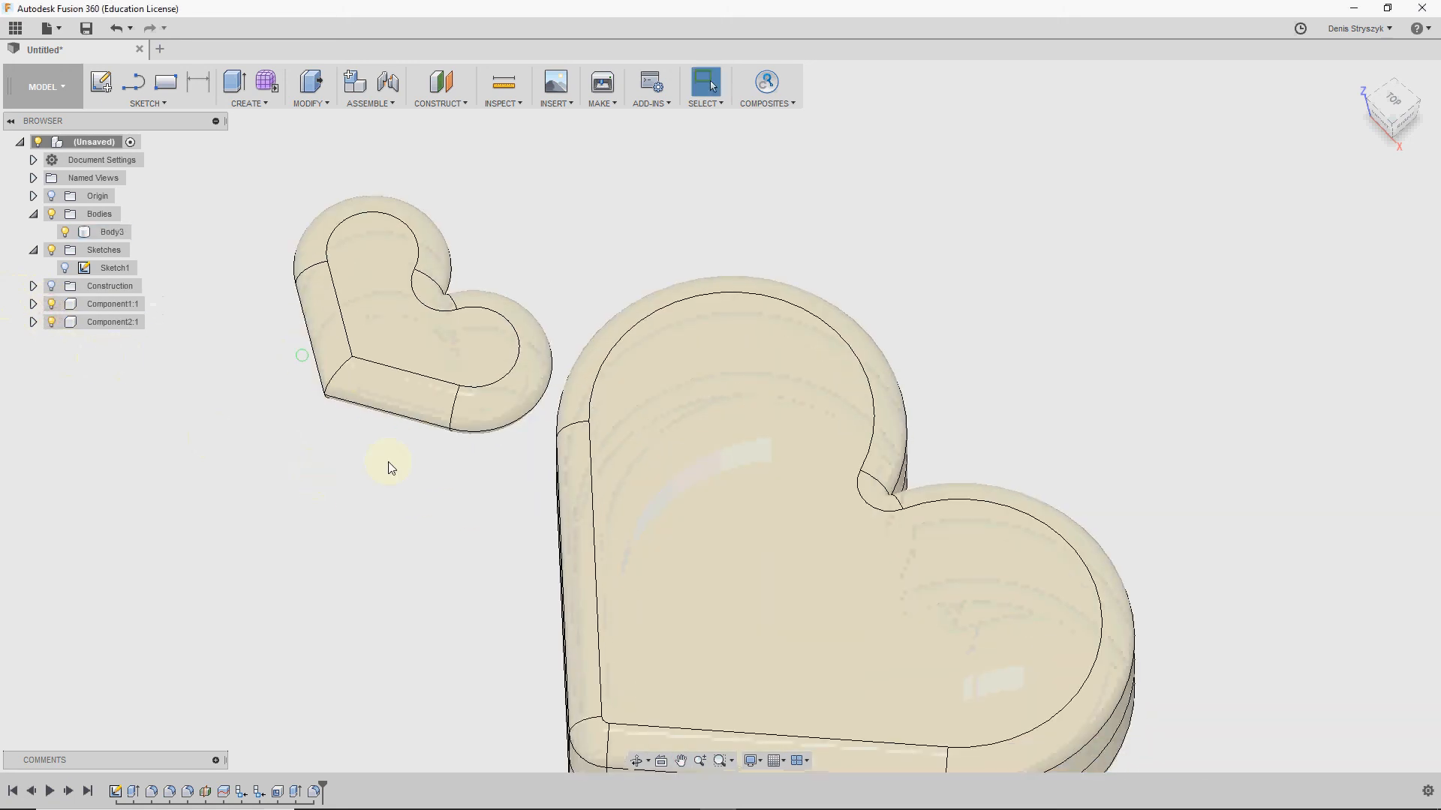
mouse_move(458, 476)
shift+middle_down()
mouse_move(470, 408)
mouse_move(553, 435)
shift+middle_up()
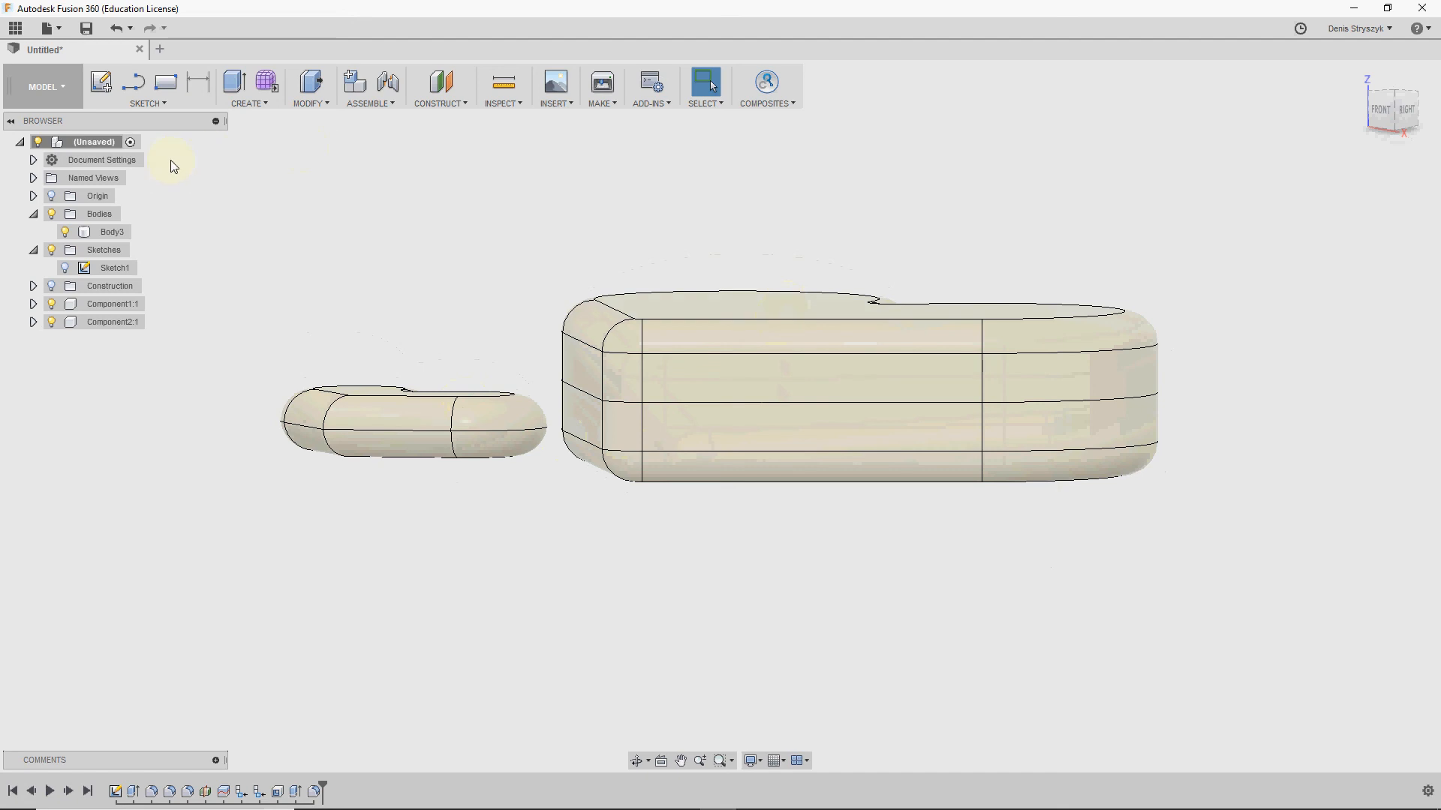
click(94, 141)
key(Escape)
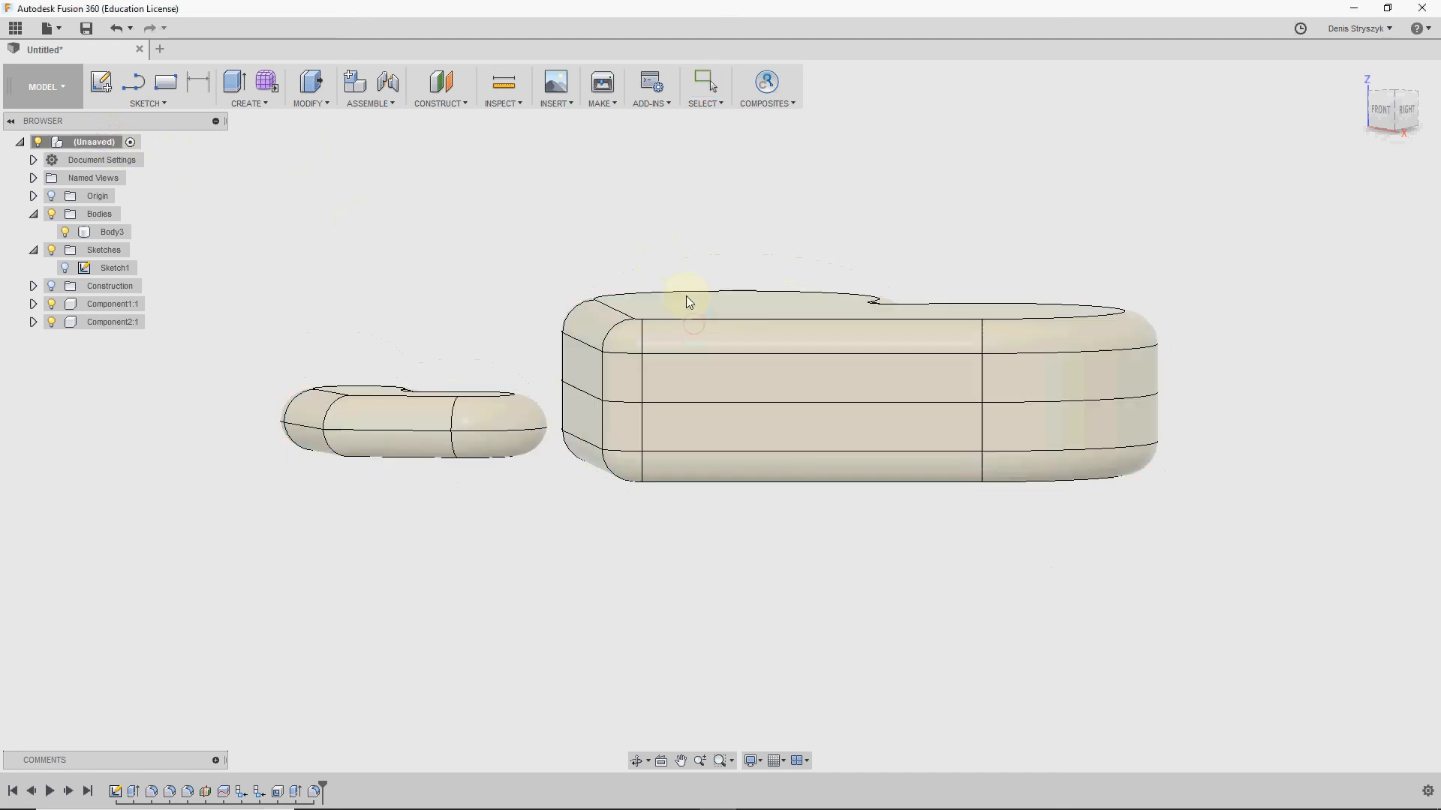
shift+middle_drag(681, 303, 691, 341)
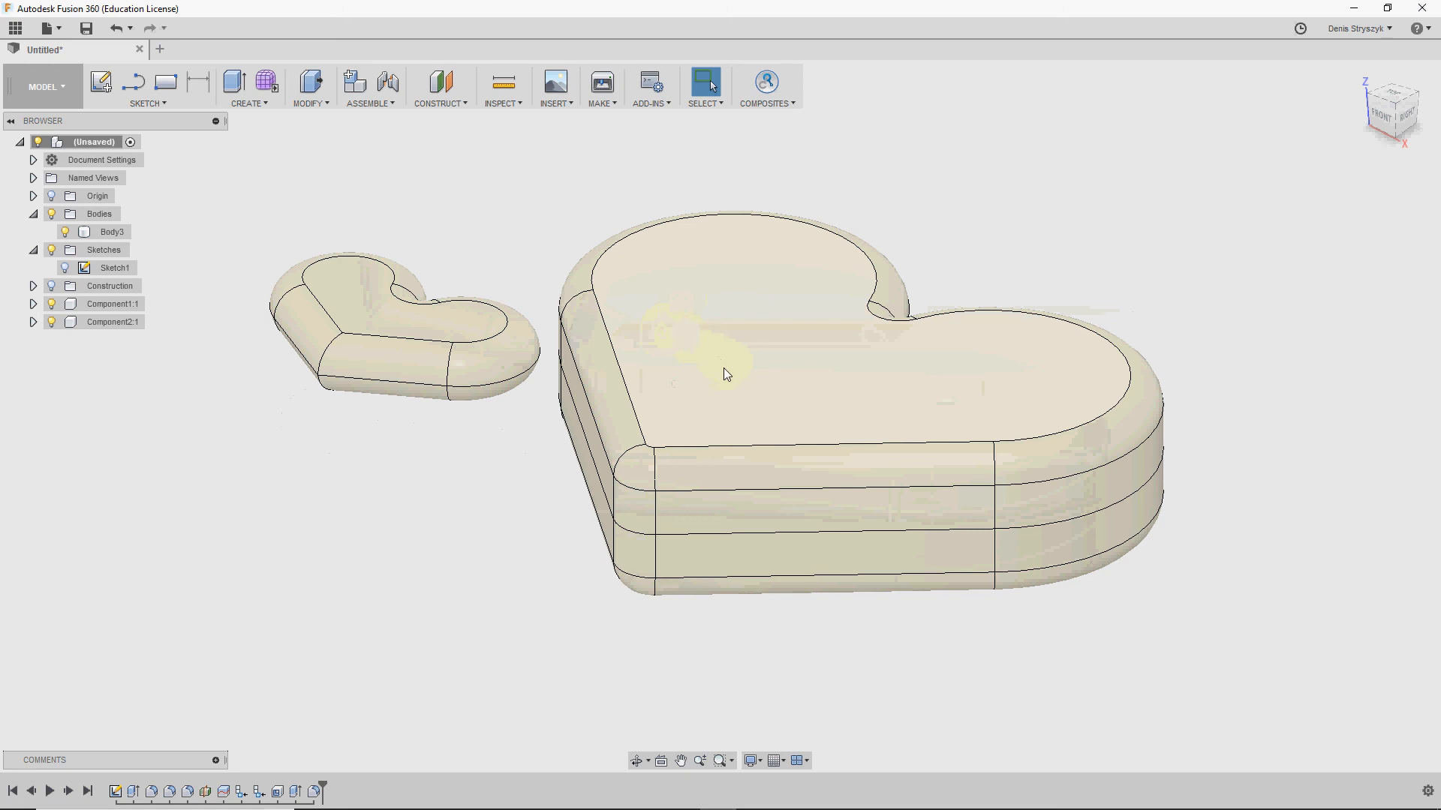
drag(725, 365, 832, 232)
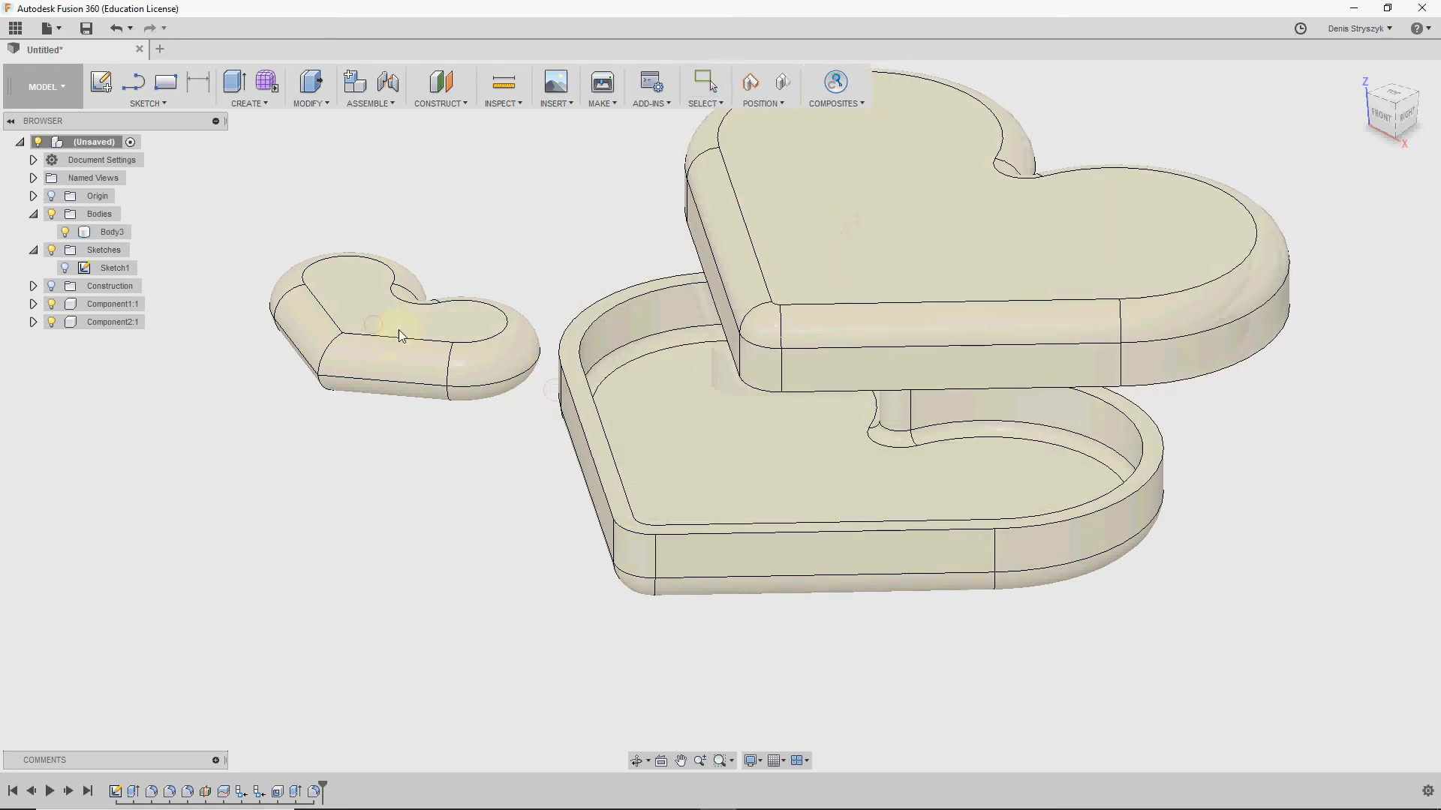
Step: Turn the small heart body into a component and apply the Paint - Enamel Glossy (Red) appearance to it
right_click(99, 235)
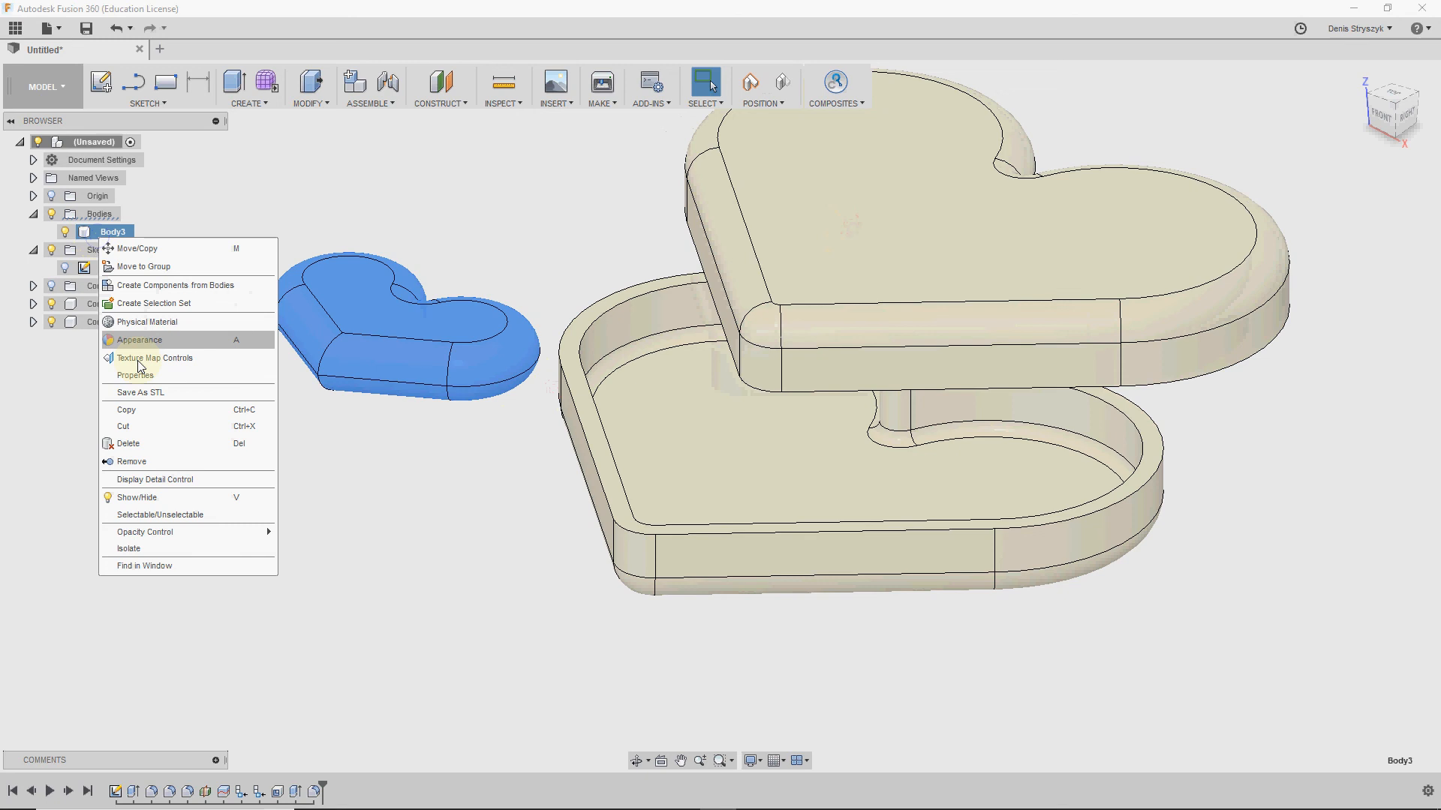
click(157, 288)
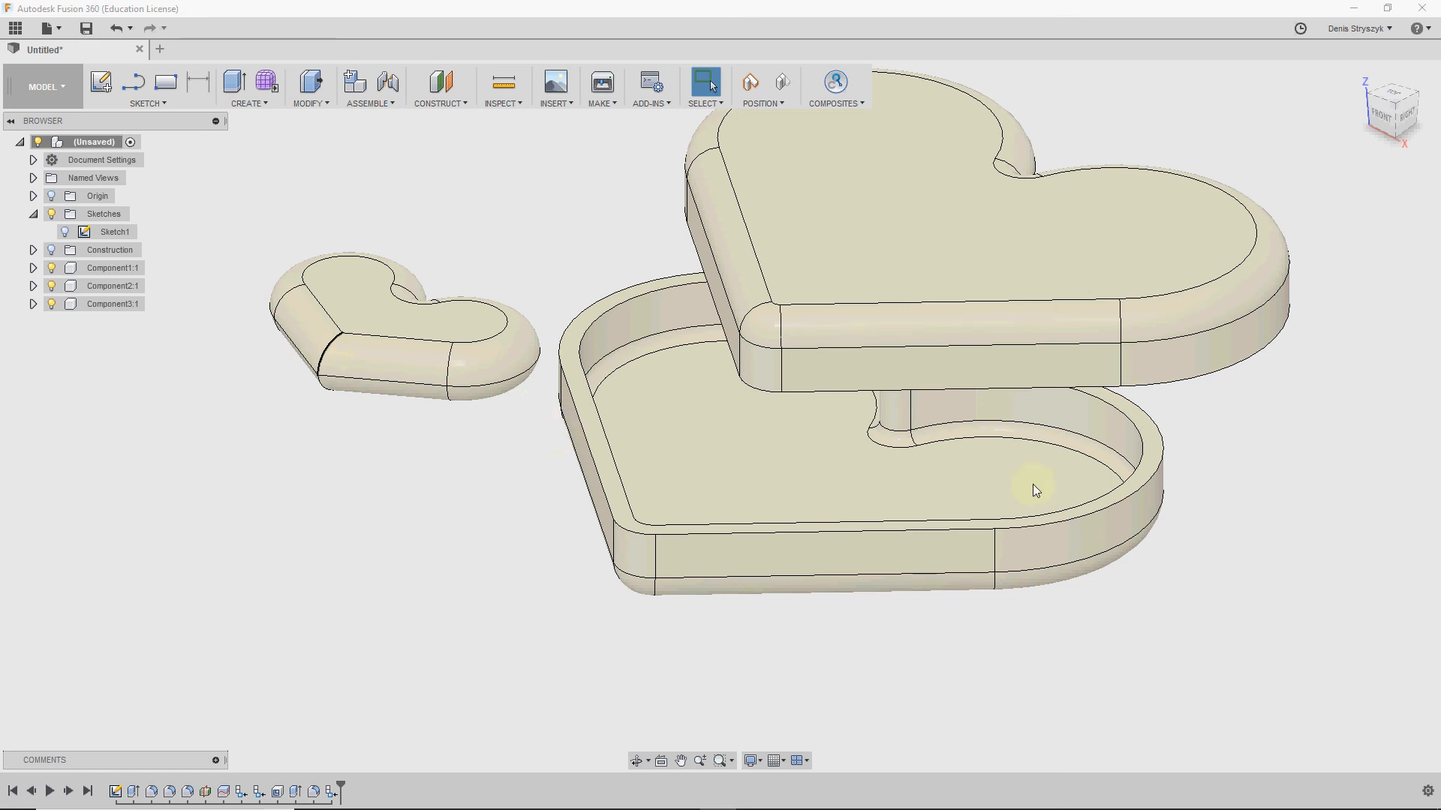
key(a)
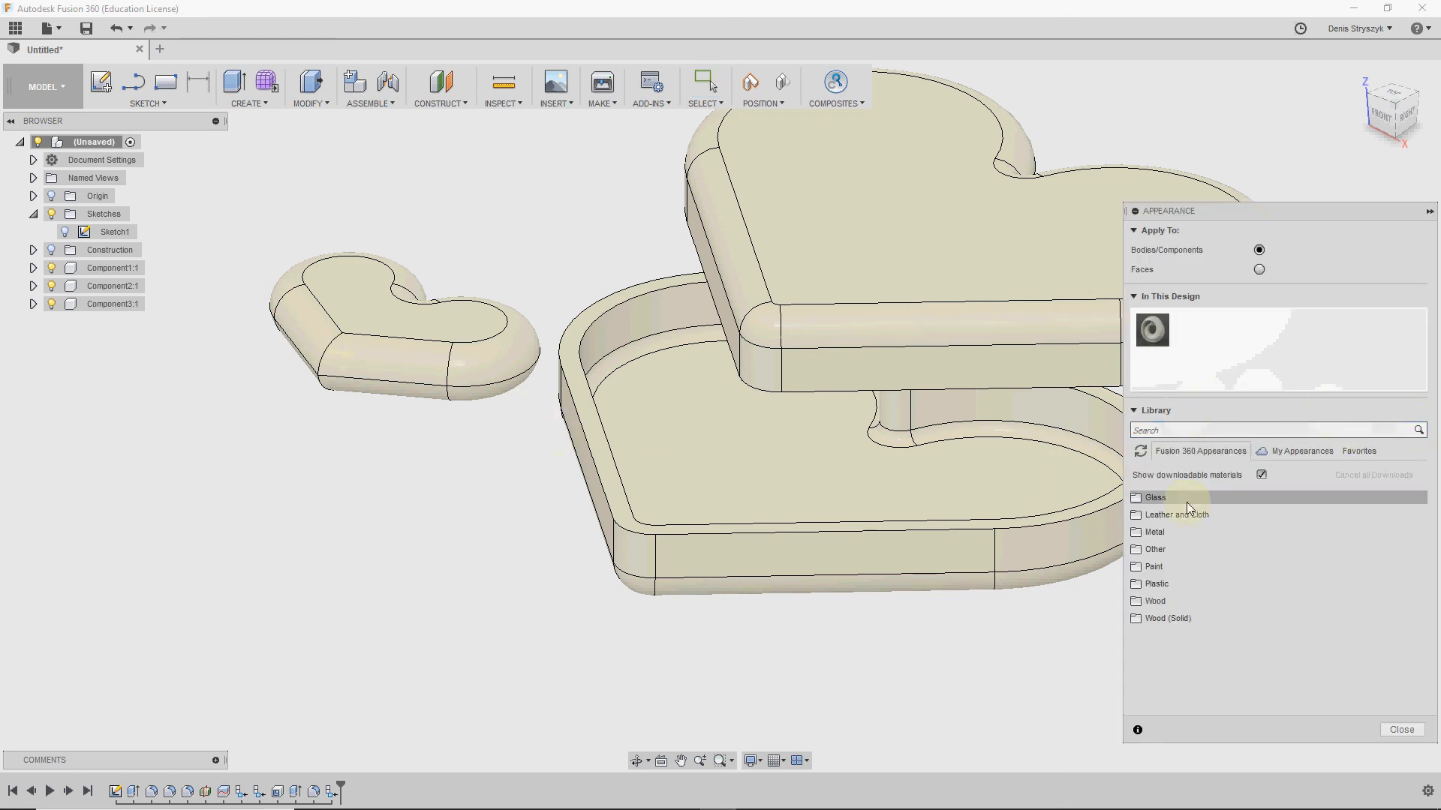
click(1136, 569)
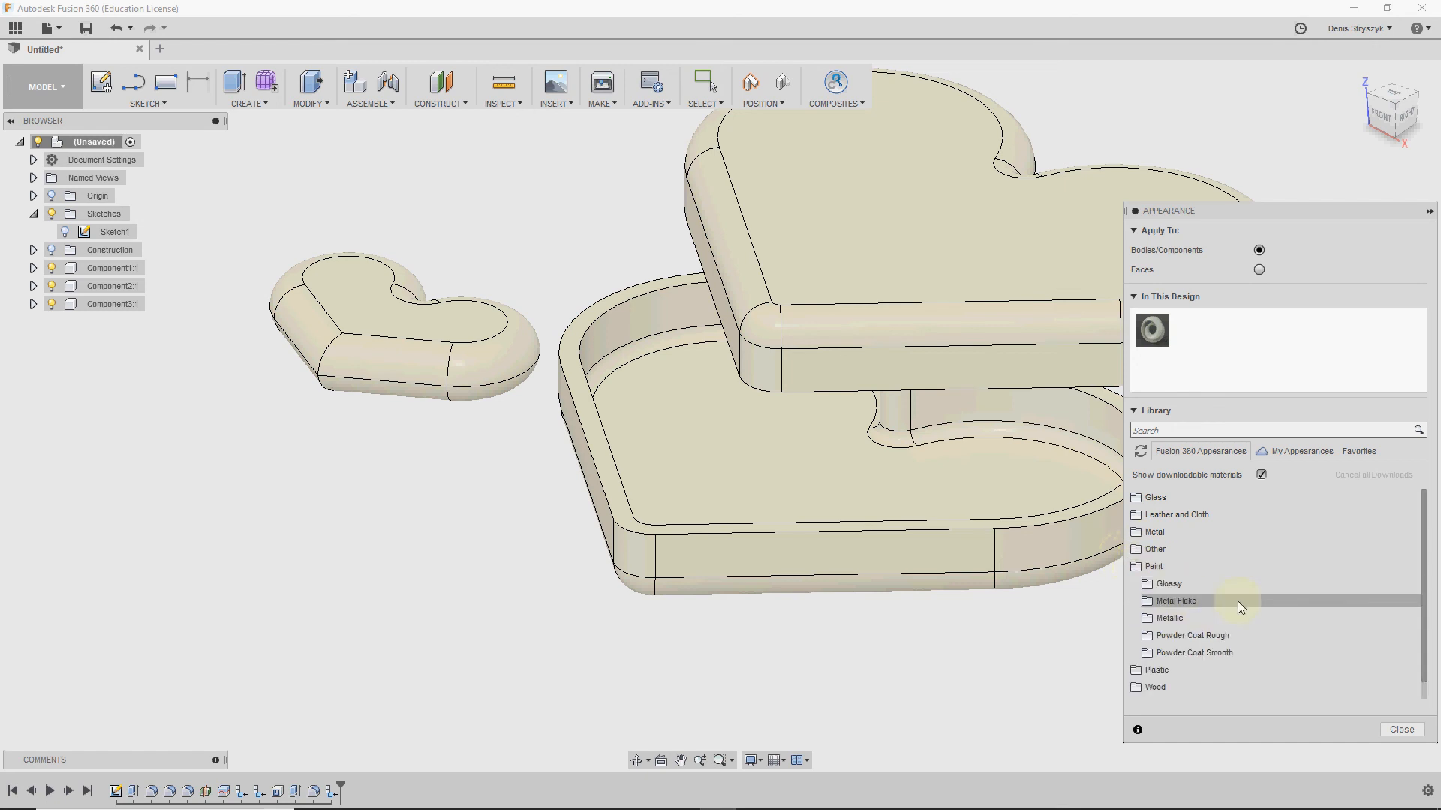
click(1152, 585)
scroll(1193, 623, down, 5)
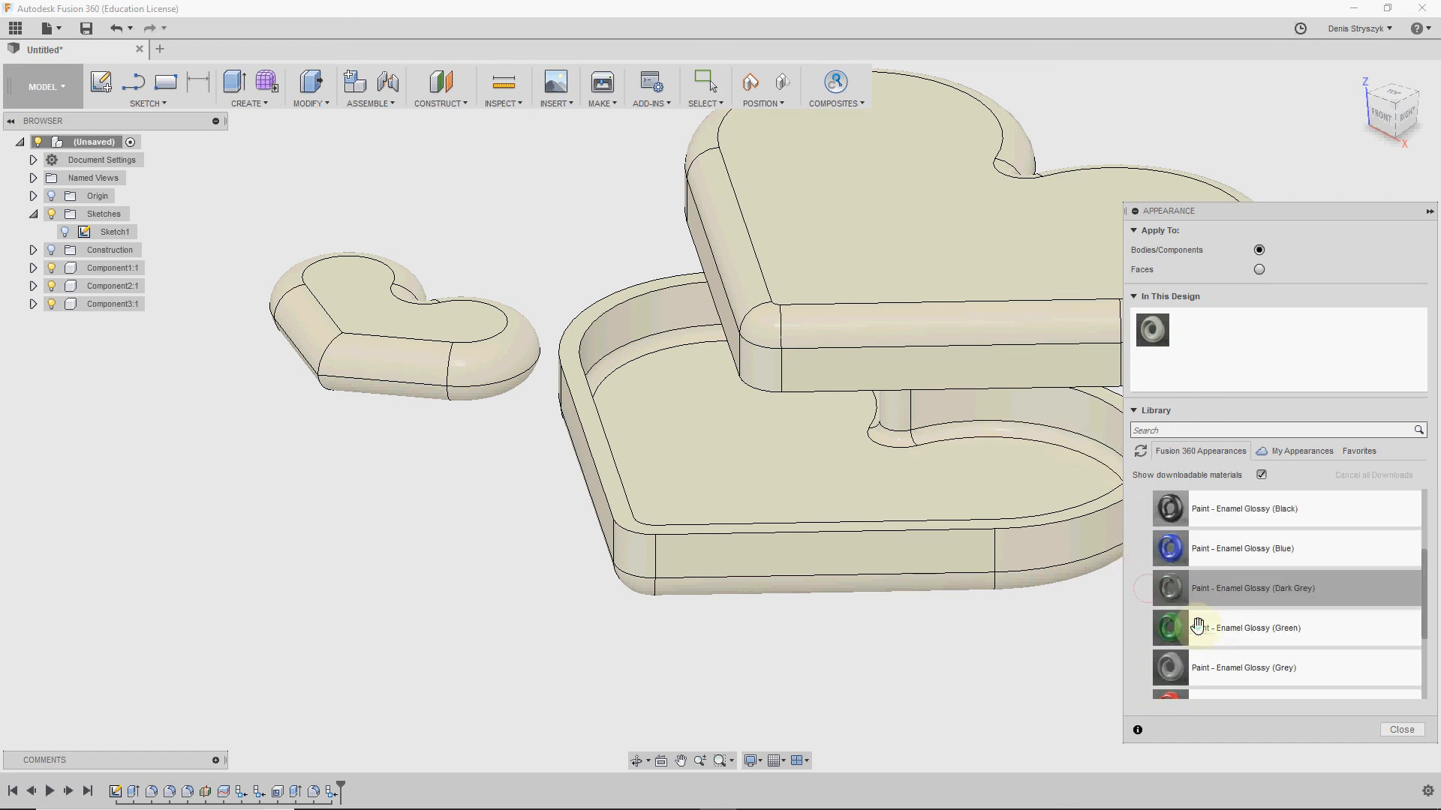
scroll(1196, 625, up, 3)
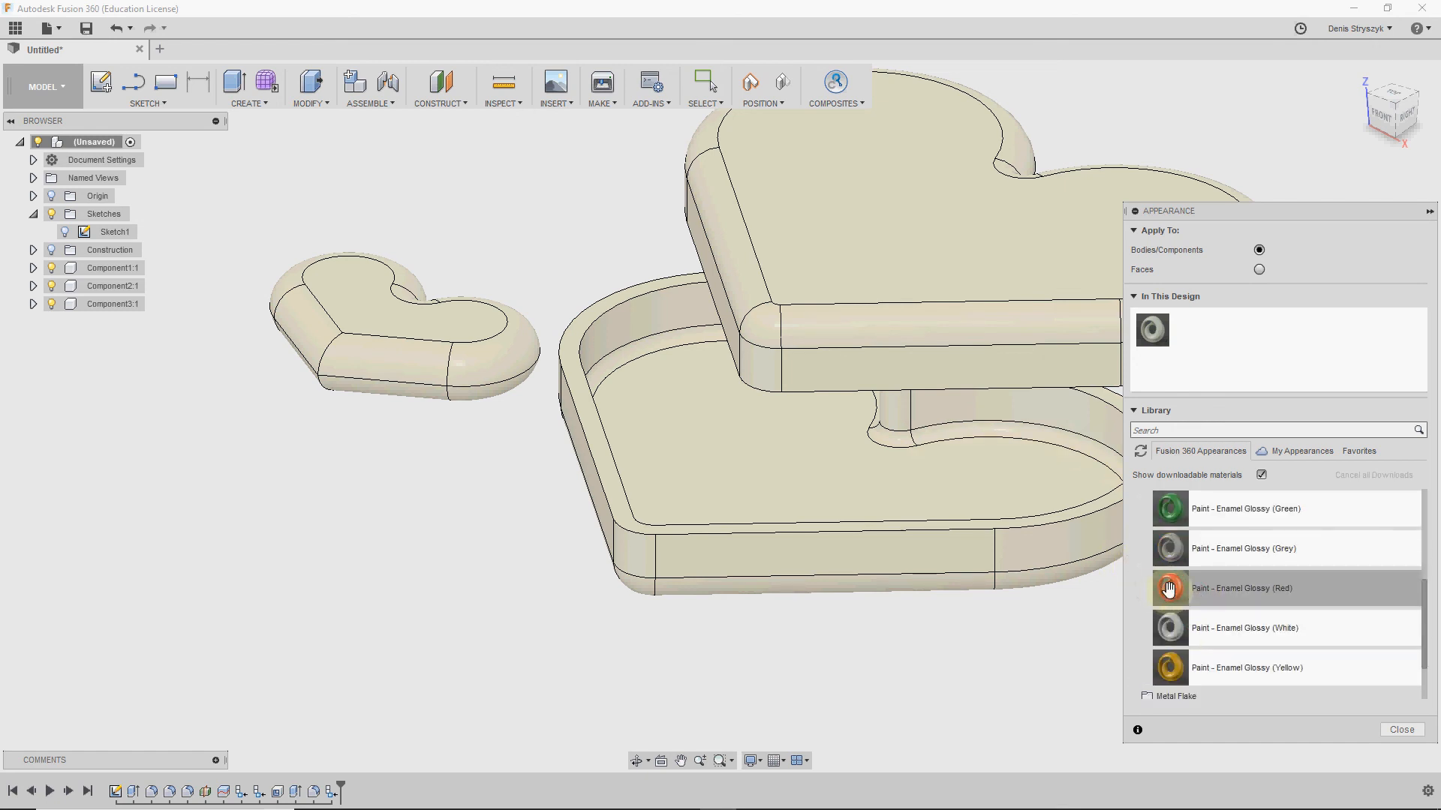
drag(1174, 589, 421, 341)
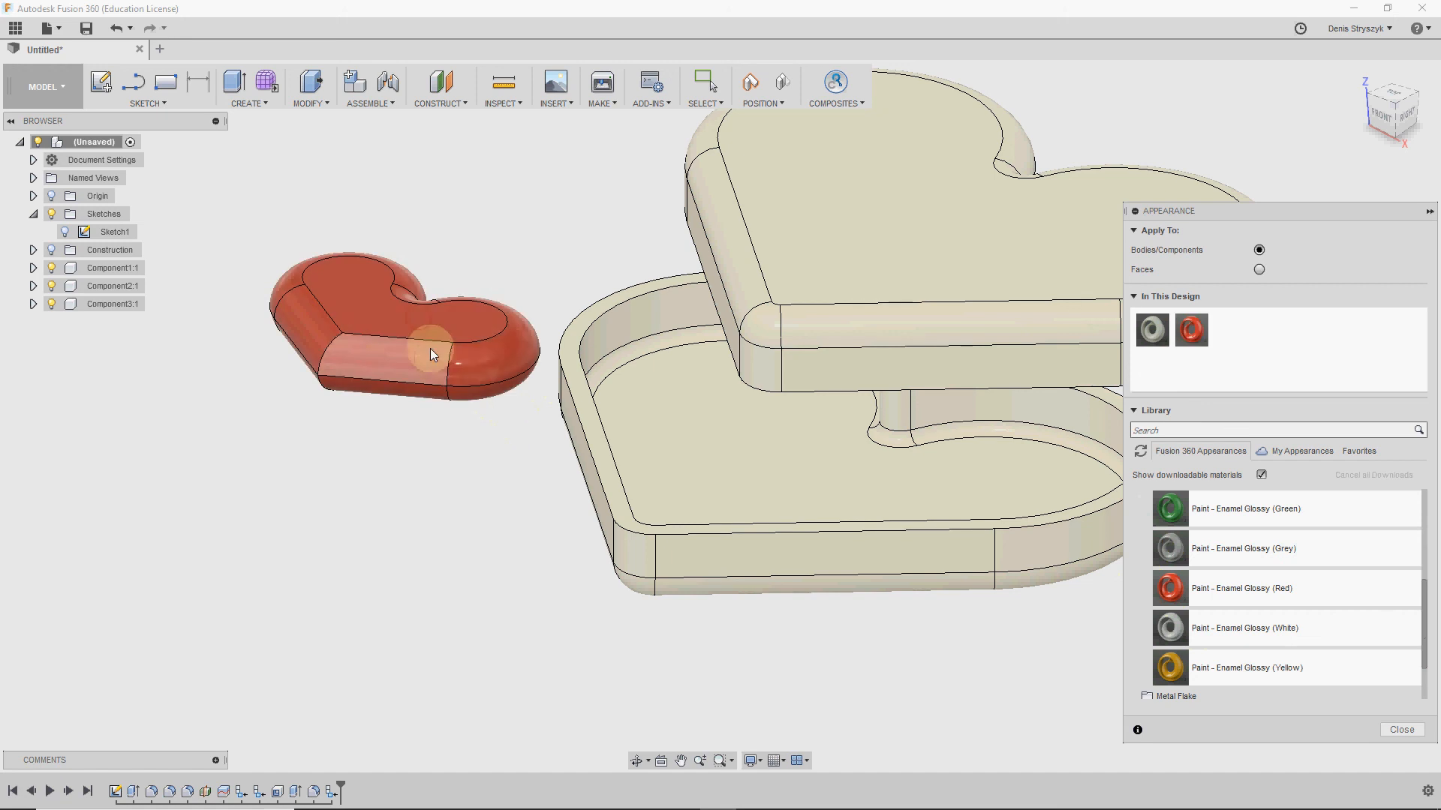
click(1429, 211)
Step: Move the red heart component into the gap between the box base and the raised lid
drag(353, 325, 411, 335)
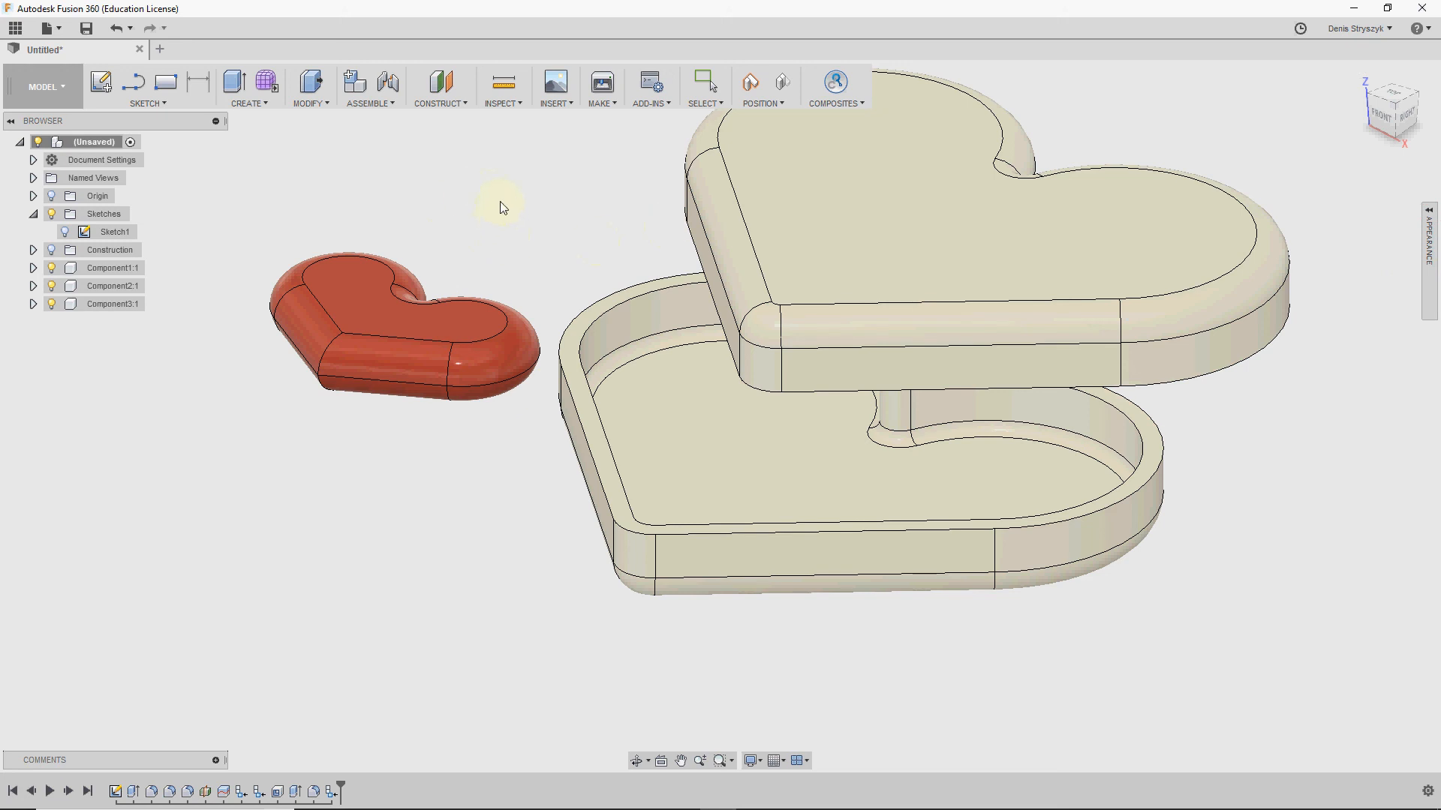
drag(367, 316, 450, 338)
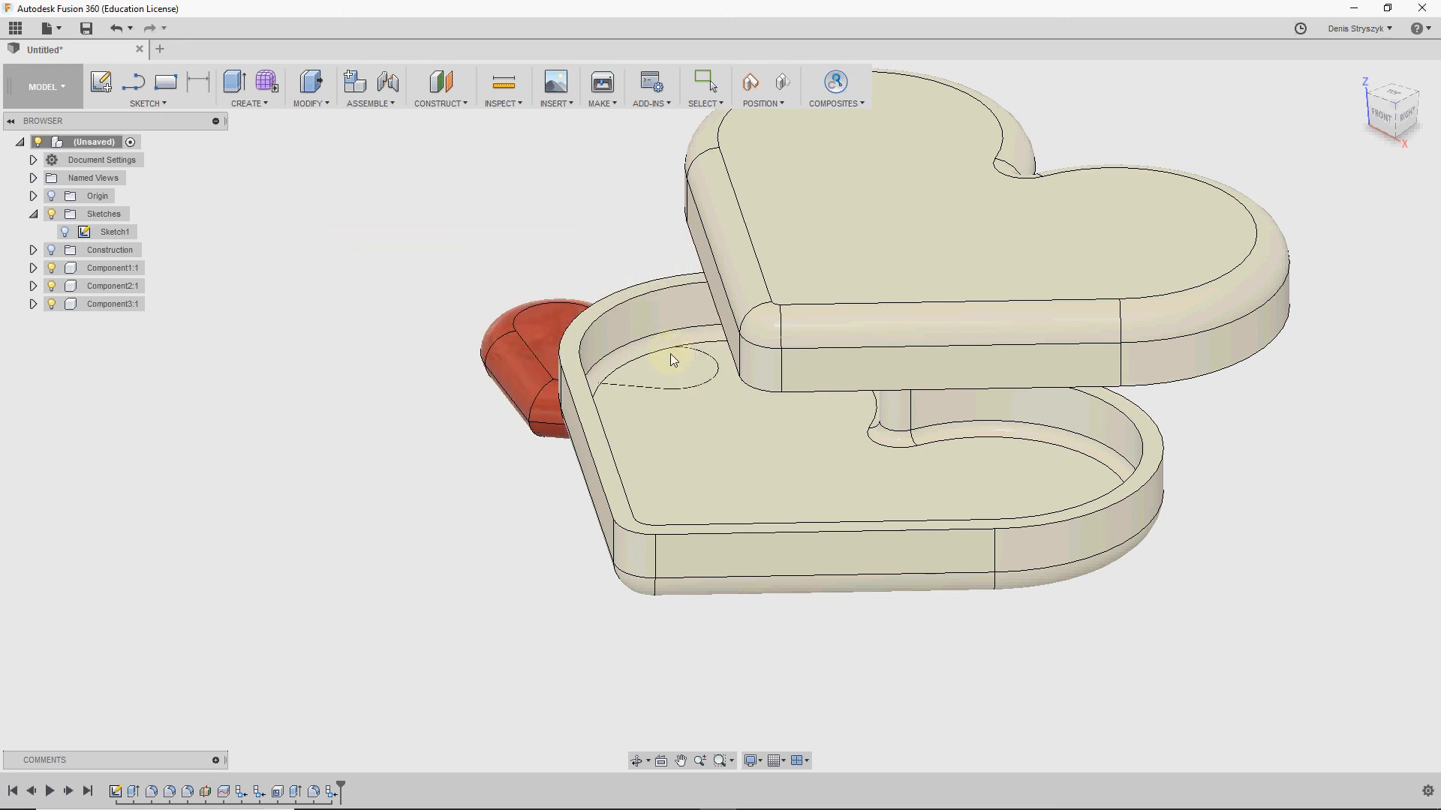
drag(671, 359, 492, 211)
shift+middle_drag(463, 392, 502, 338)
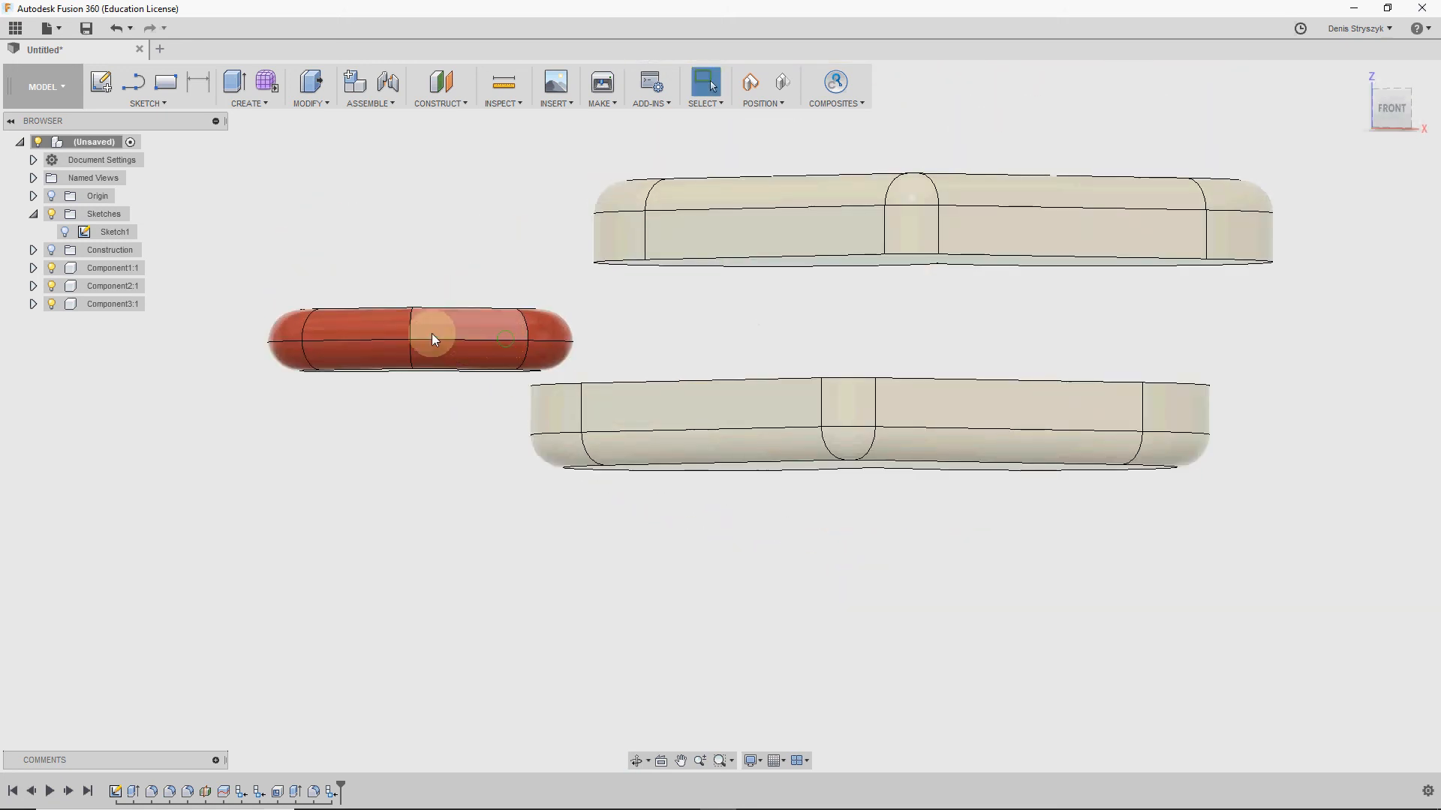
drag(433, 340, 875, 329)
shift+middle_drag(875, 329, 768, 376)
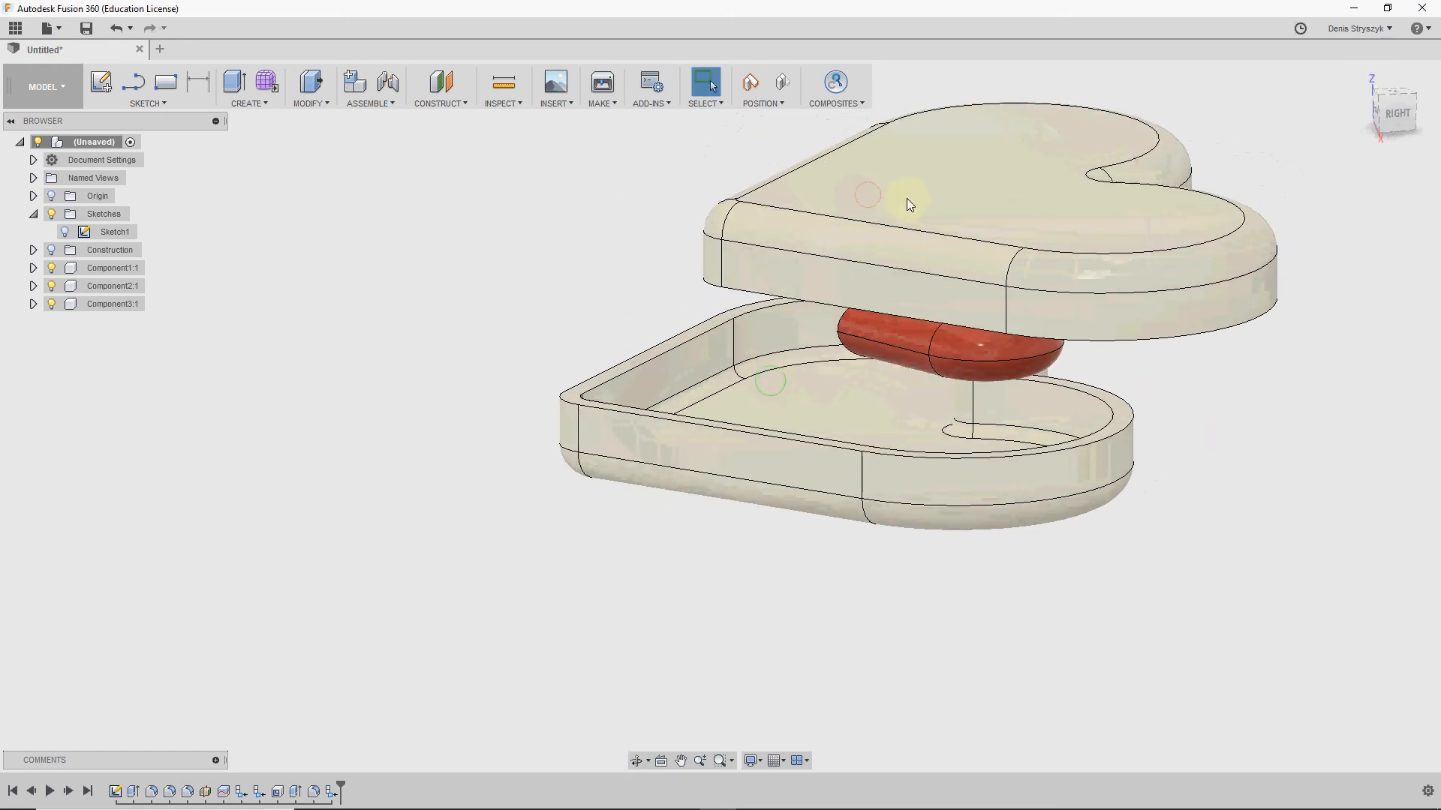
Step: Adjust the positions of the lid and the red heart so the heart sits in view above the base's interior
drag(906, 198, 997, 177)
middle_drag(809, 371, 797, 450)
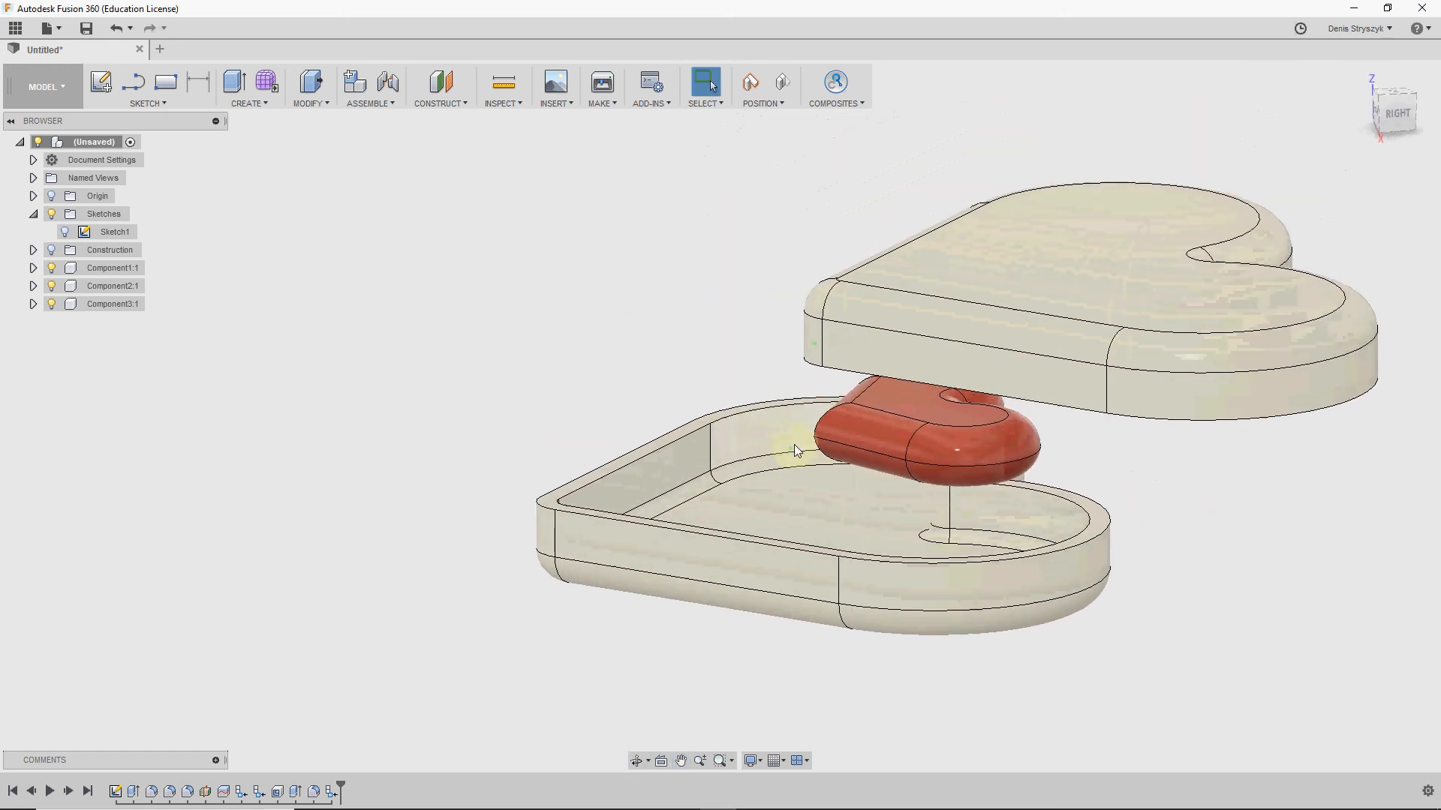
mouse_move(895, 412)
mouse_down()
mouse_move(777, 439)
mouse_move(762, 422)
mouse_up()
mouse_move(1019, 280)
shift+middle_down()
mouse_move(936, 270)
mouse_move(1007, 280)
mouse_move(1042, 263)
mouse_move(1058, 294)
mouse_move(1023, 287)
shift+middle_up()
drag(1023, 287, 923, 351)
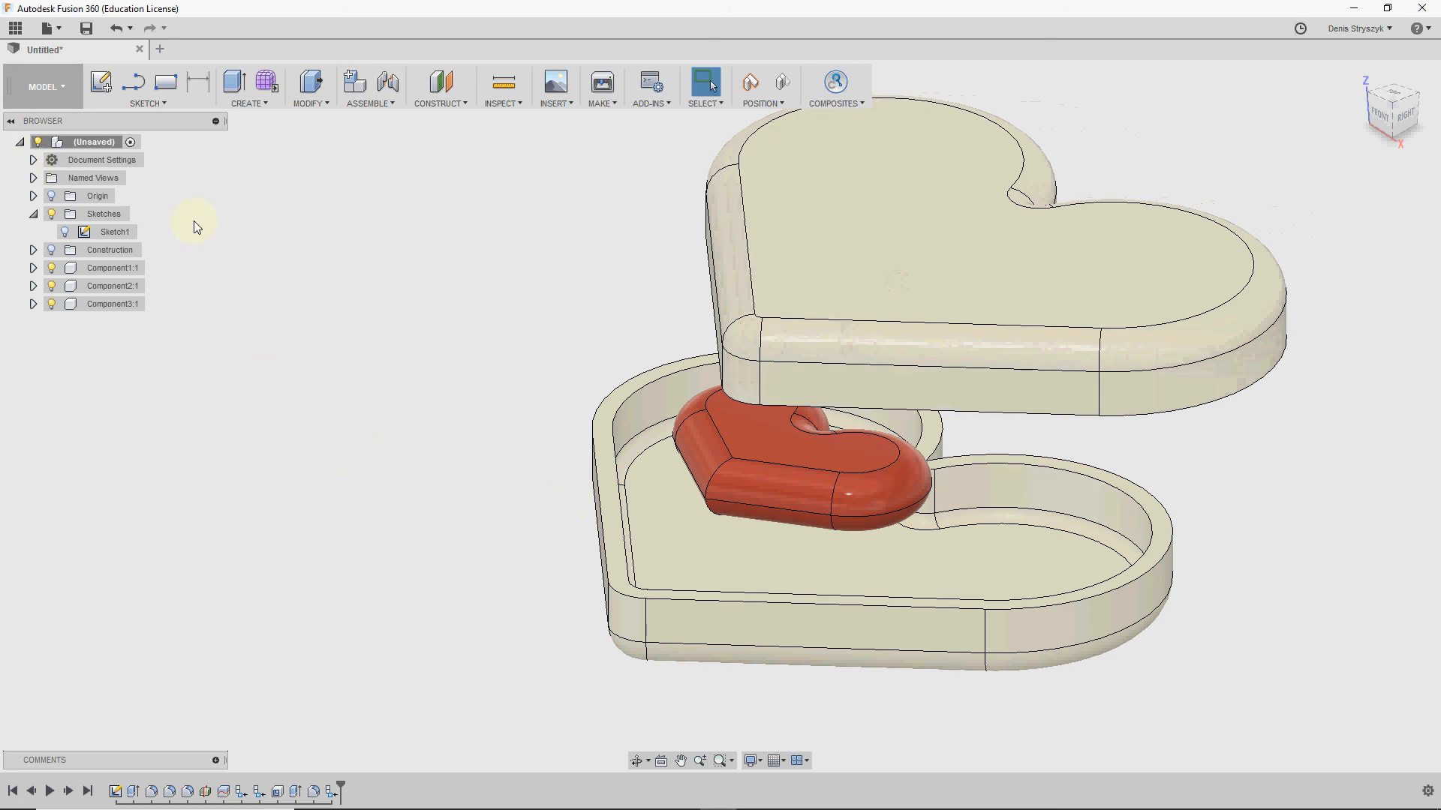
Step: Switch to the Render workspace and open the appearance settings
click(64, 97)
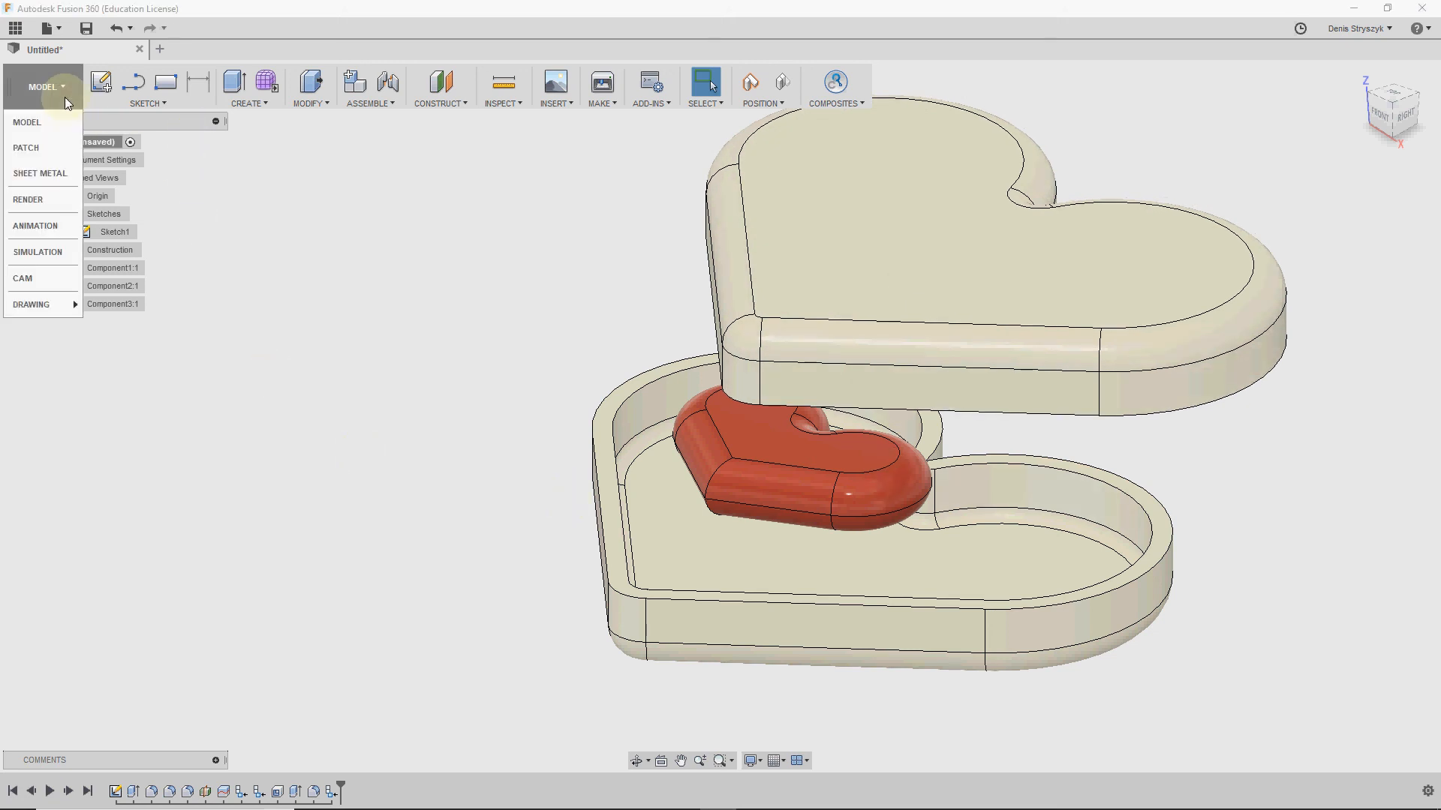
click(28, 199)
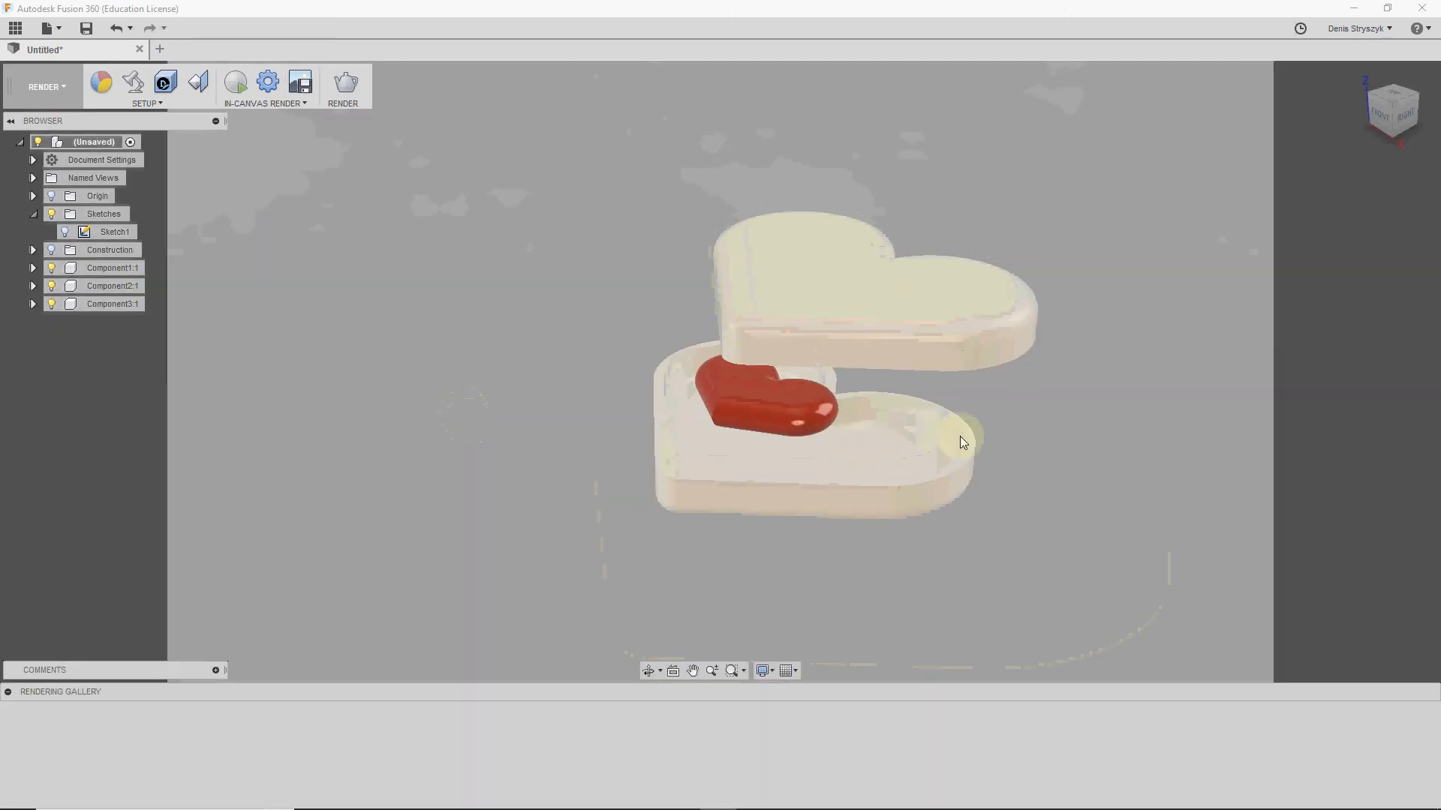
click(104, 83)
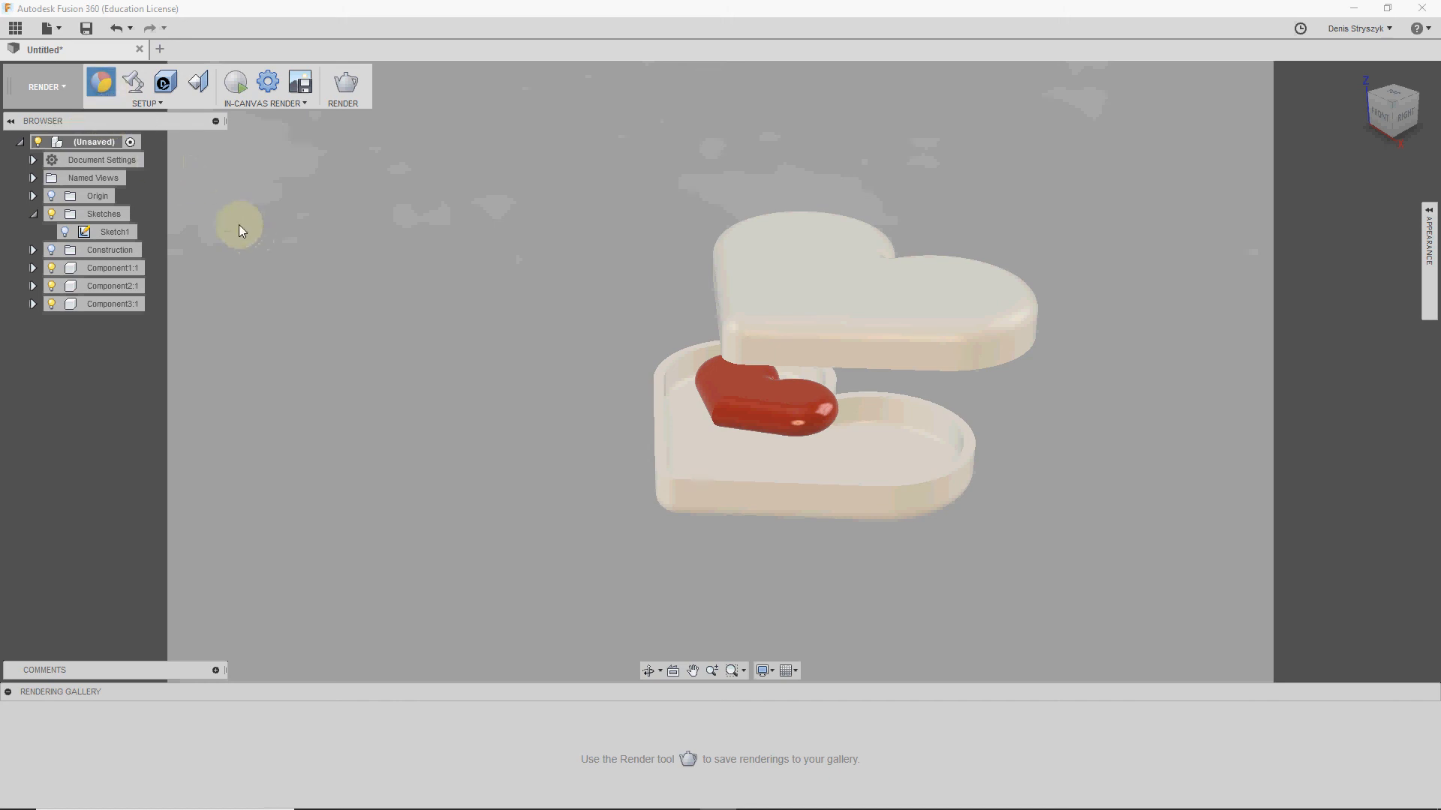
click(107, 88)
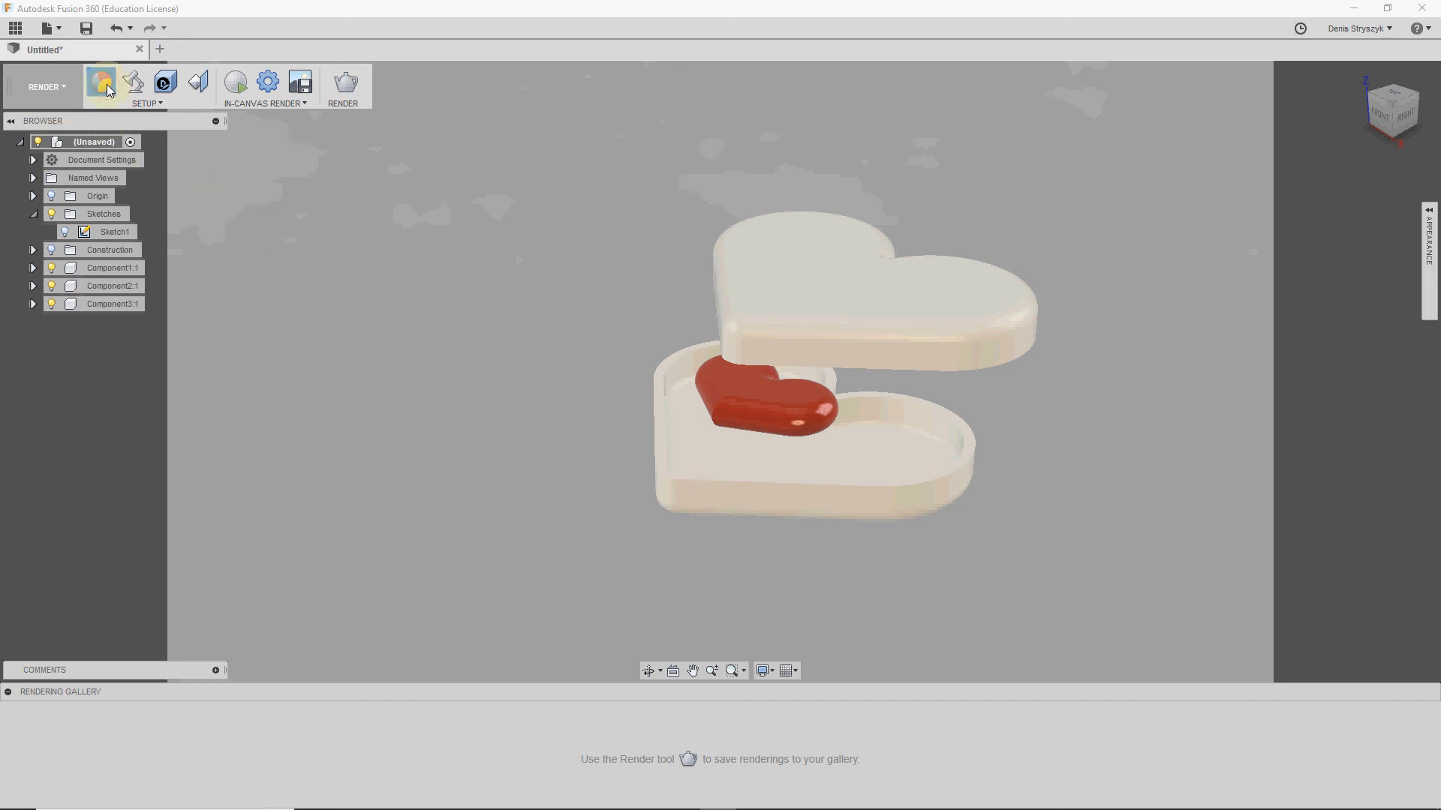
Step: Change the render scene's background from the environment to a solid color, with the ground plane and reflections enabled
click(130, 92)
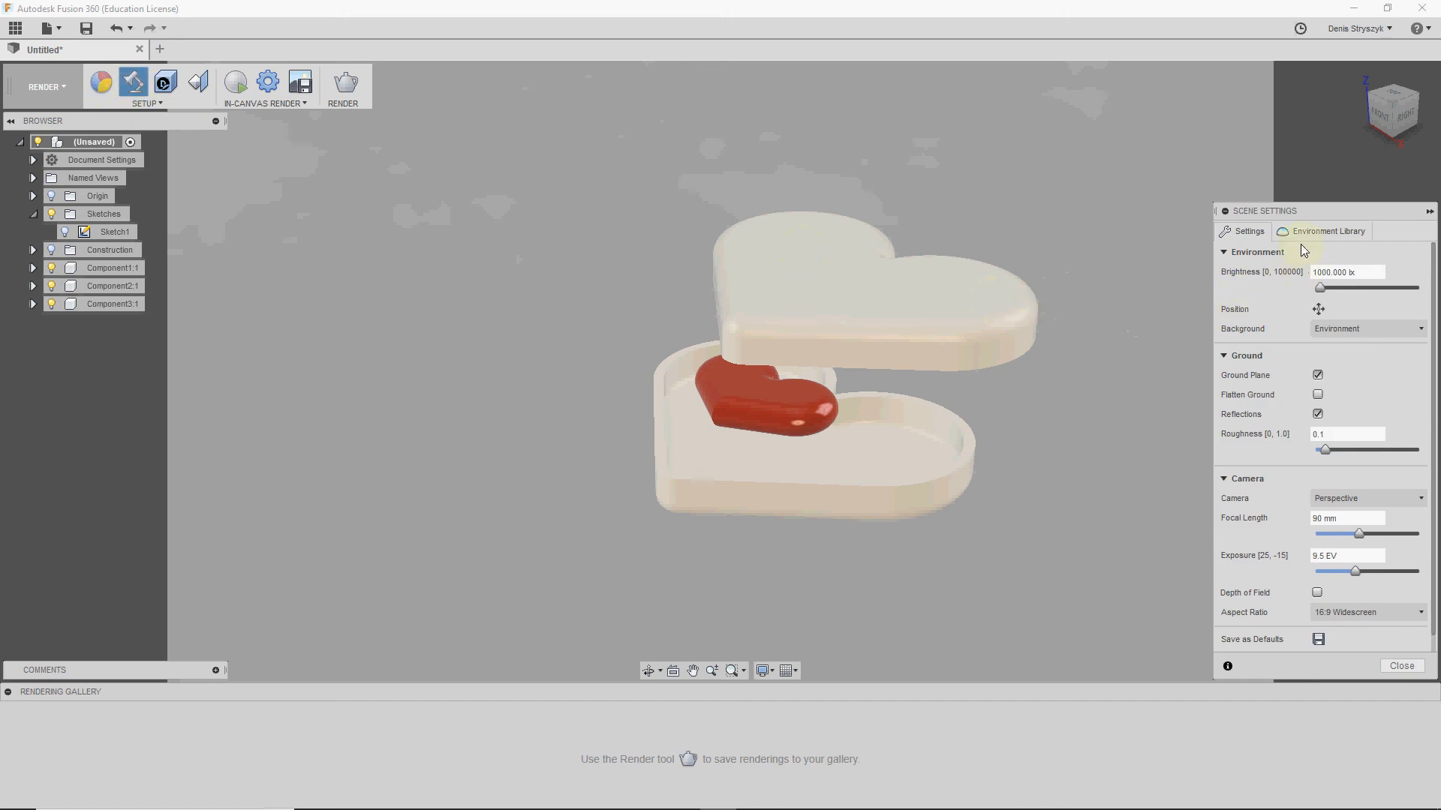
click(1333, 333)
click(1331, 361)
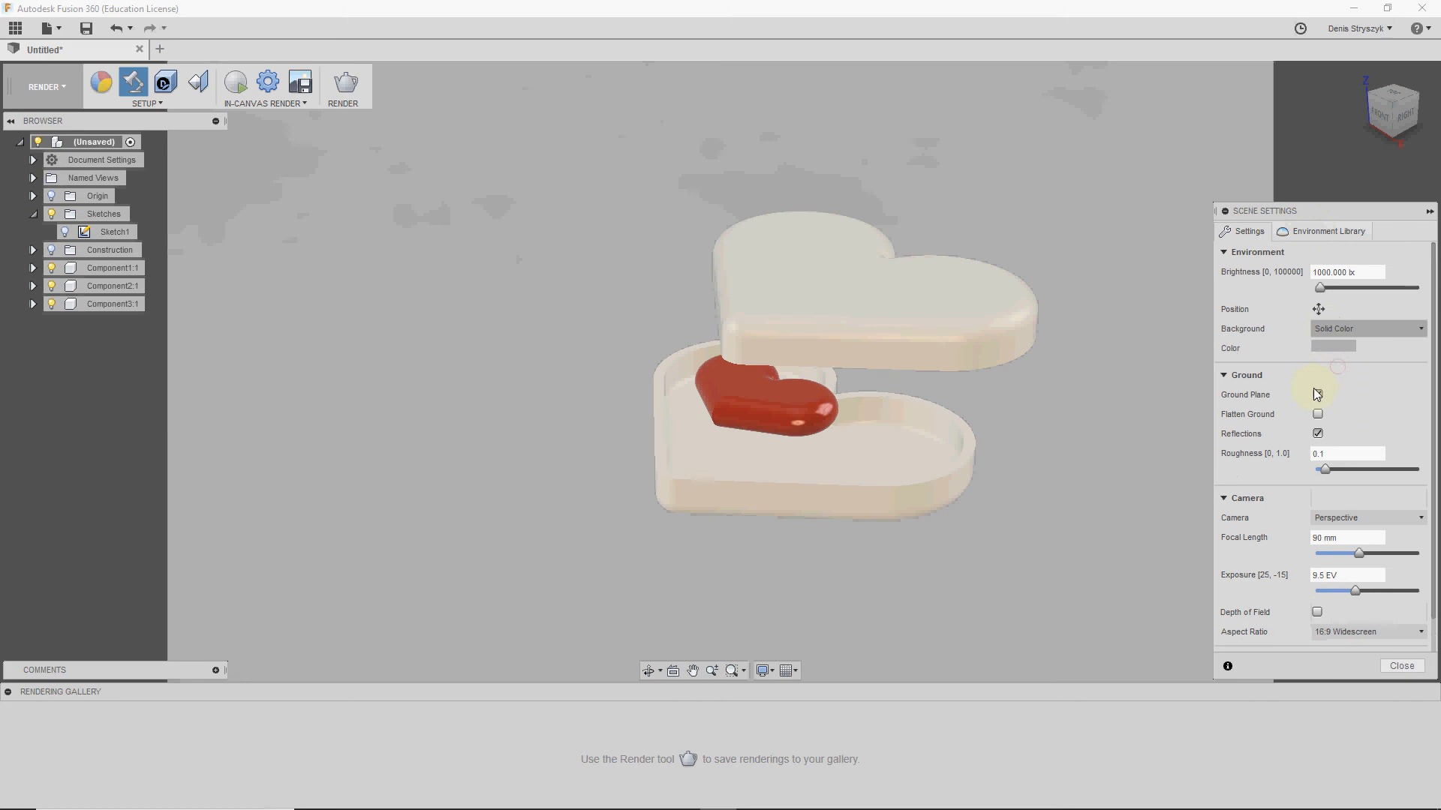
click(1317, 394)
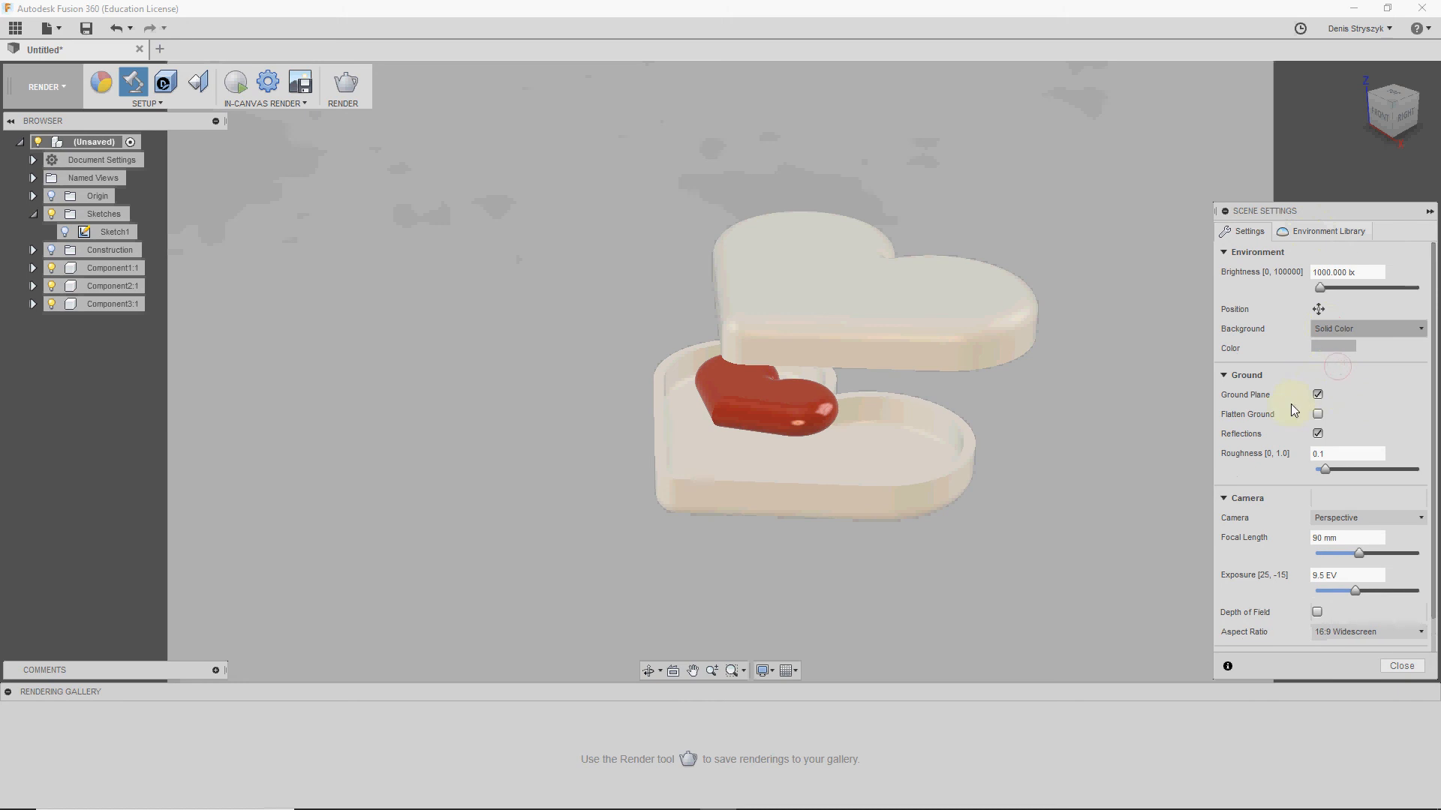
click(1317, 434)
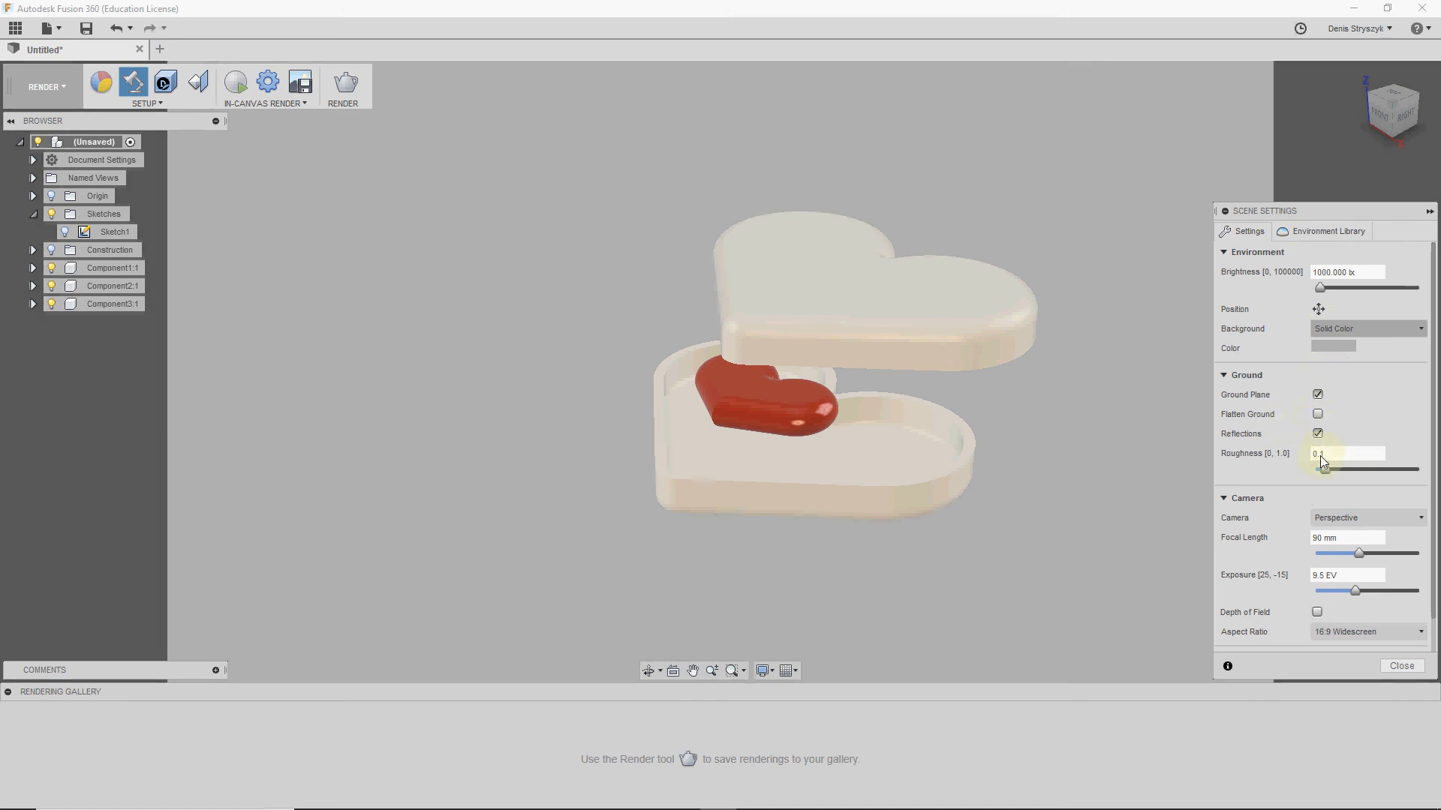
Step: Set the scene's background color to dark green (RGB 56, 103, 66) and close the scene settings
click(1339, 345)
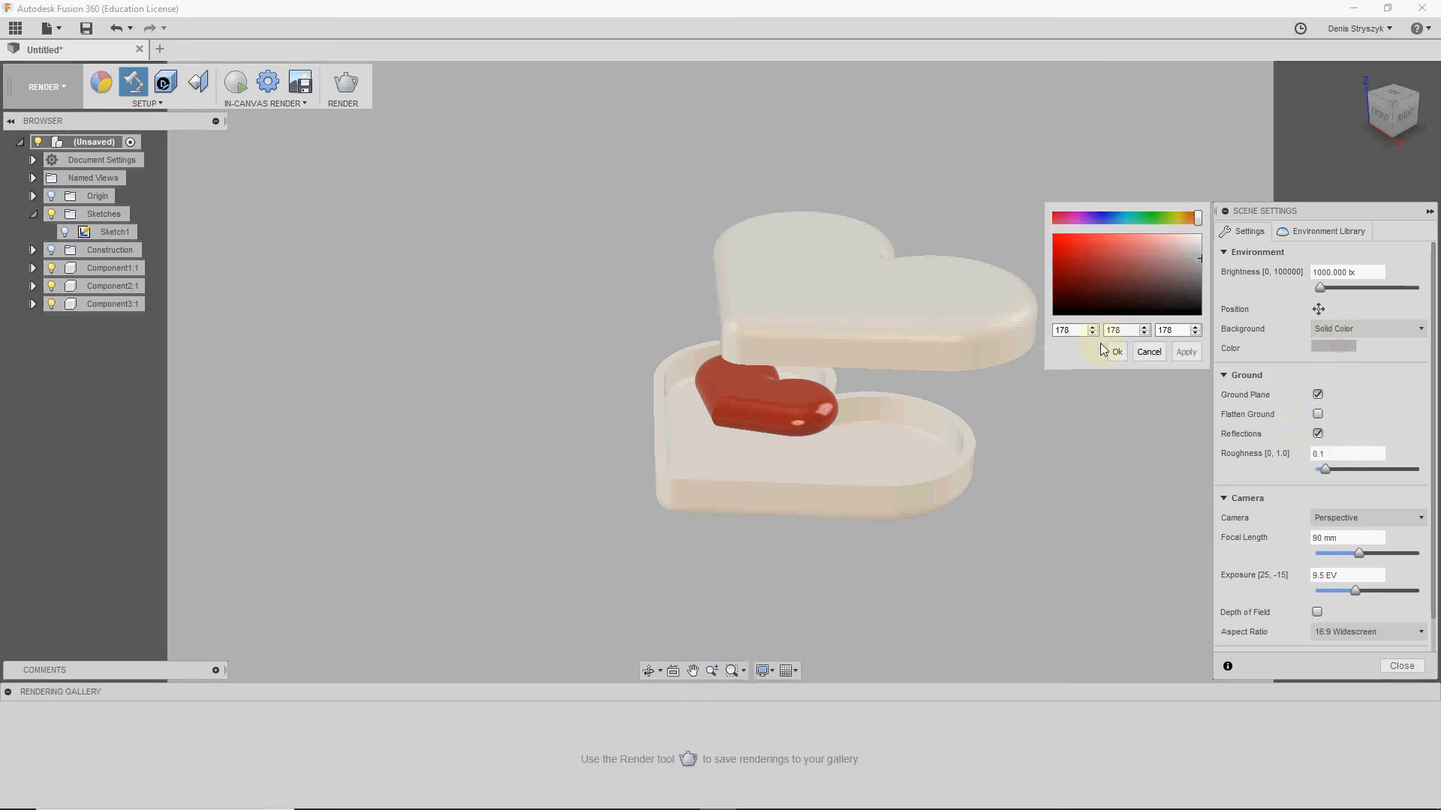
click(1144, 217)
click(1131, 276)
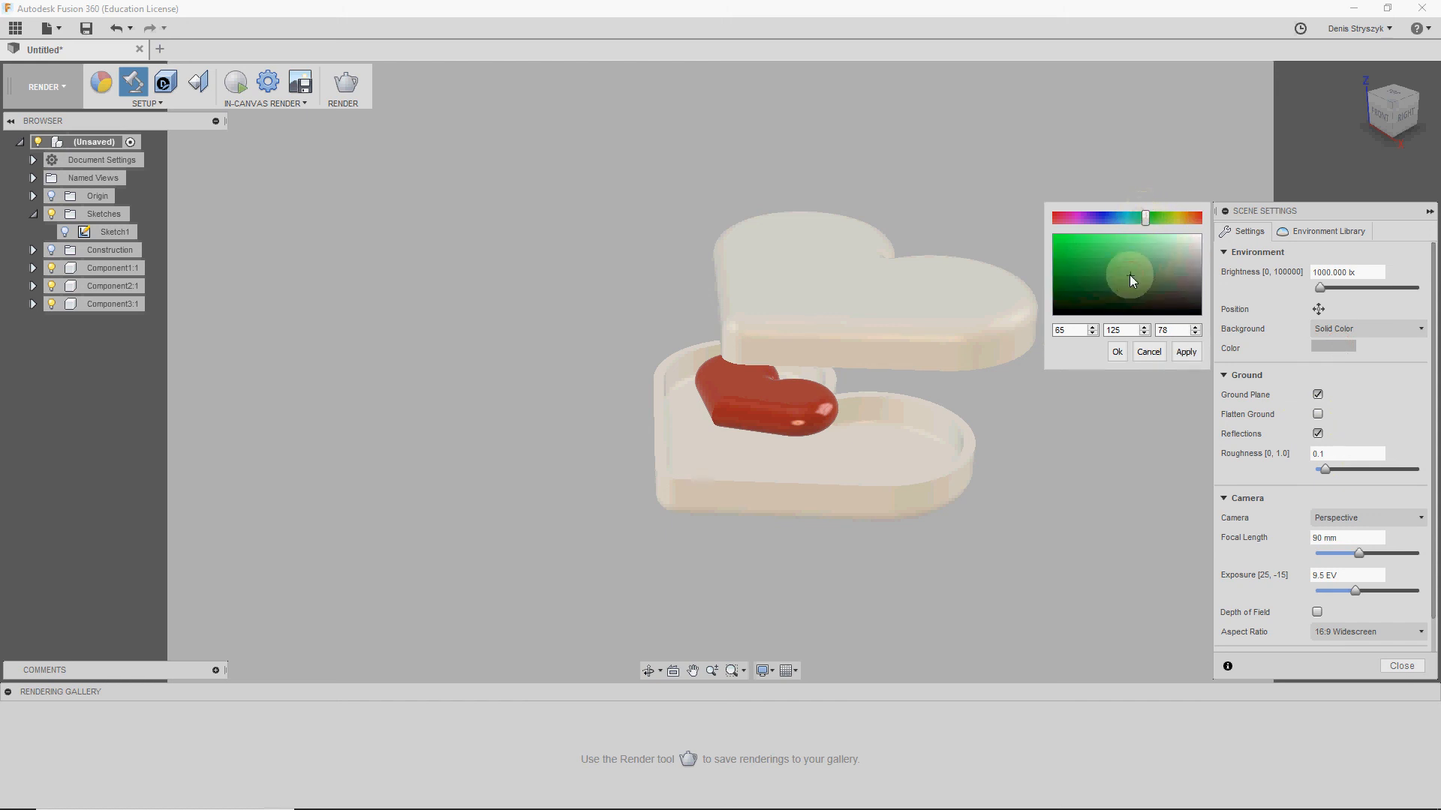
click(1185, 351)
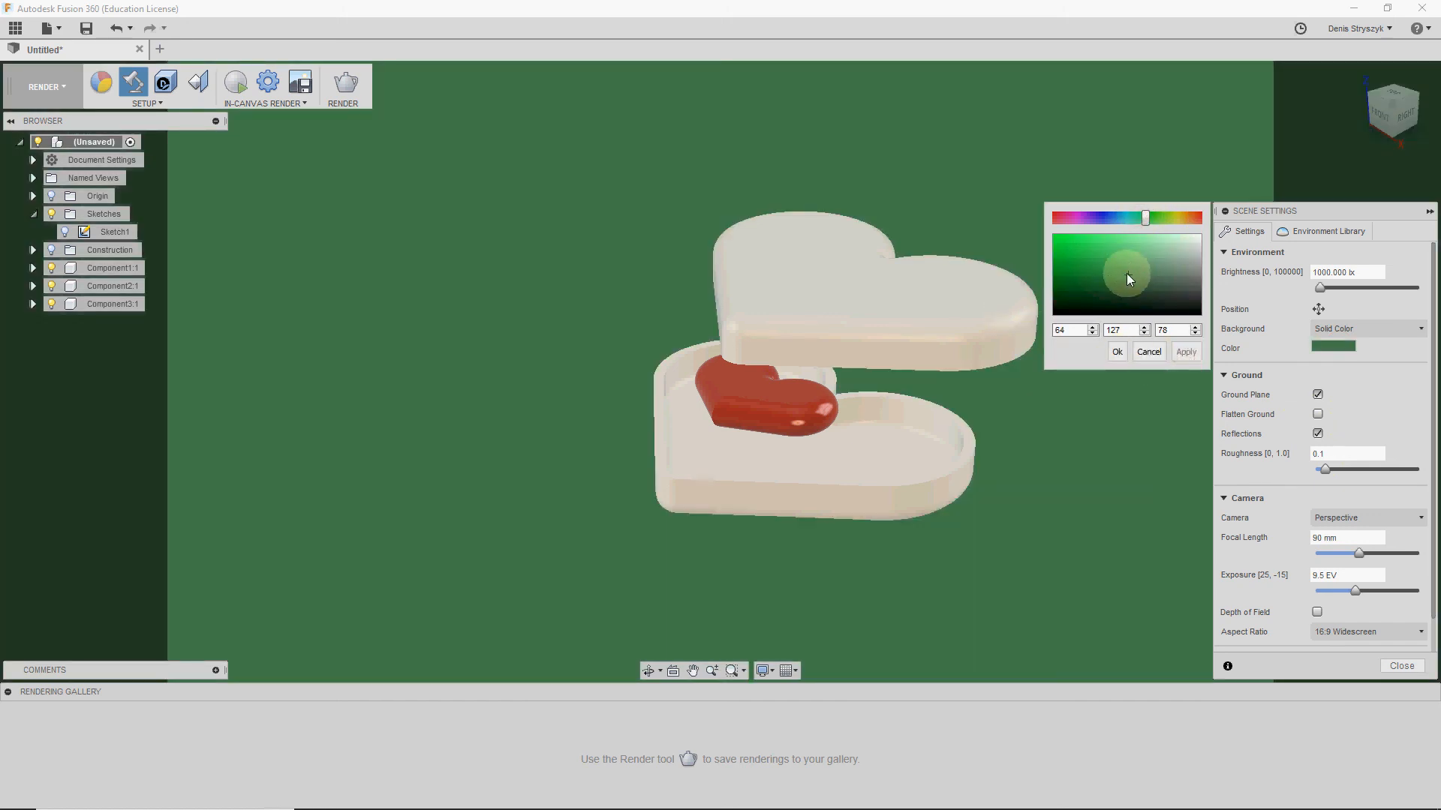
drag(1130, 276, 1133, 282)
click(1188, 354)
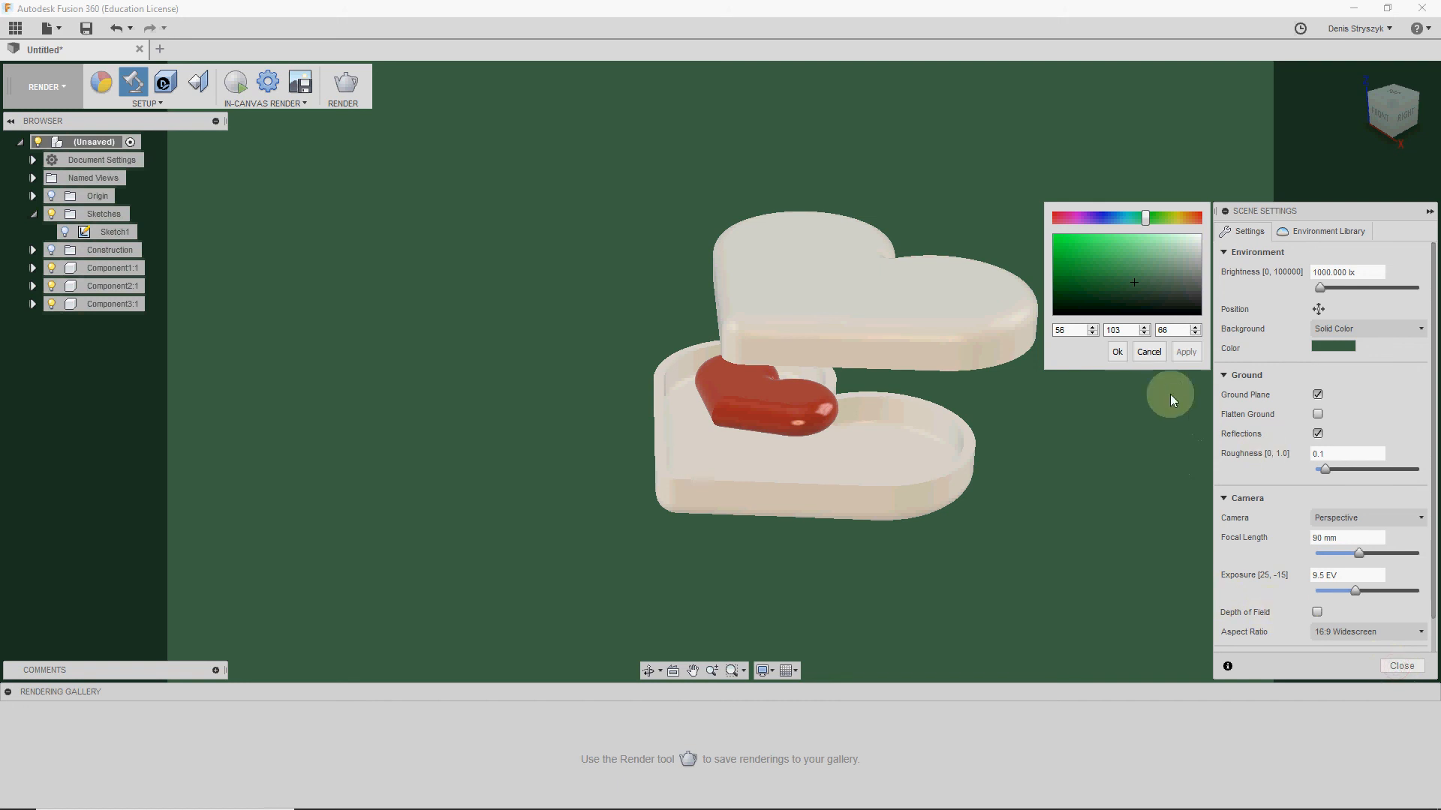
click(1116, 352)
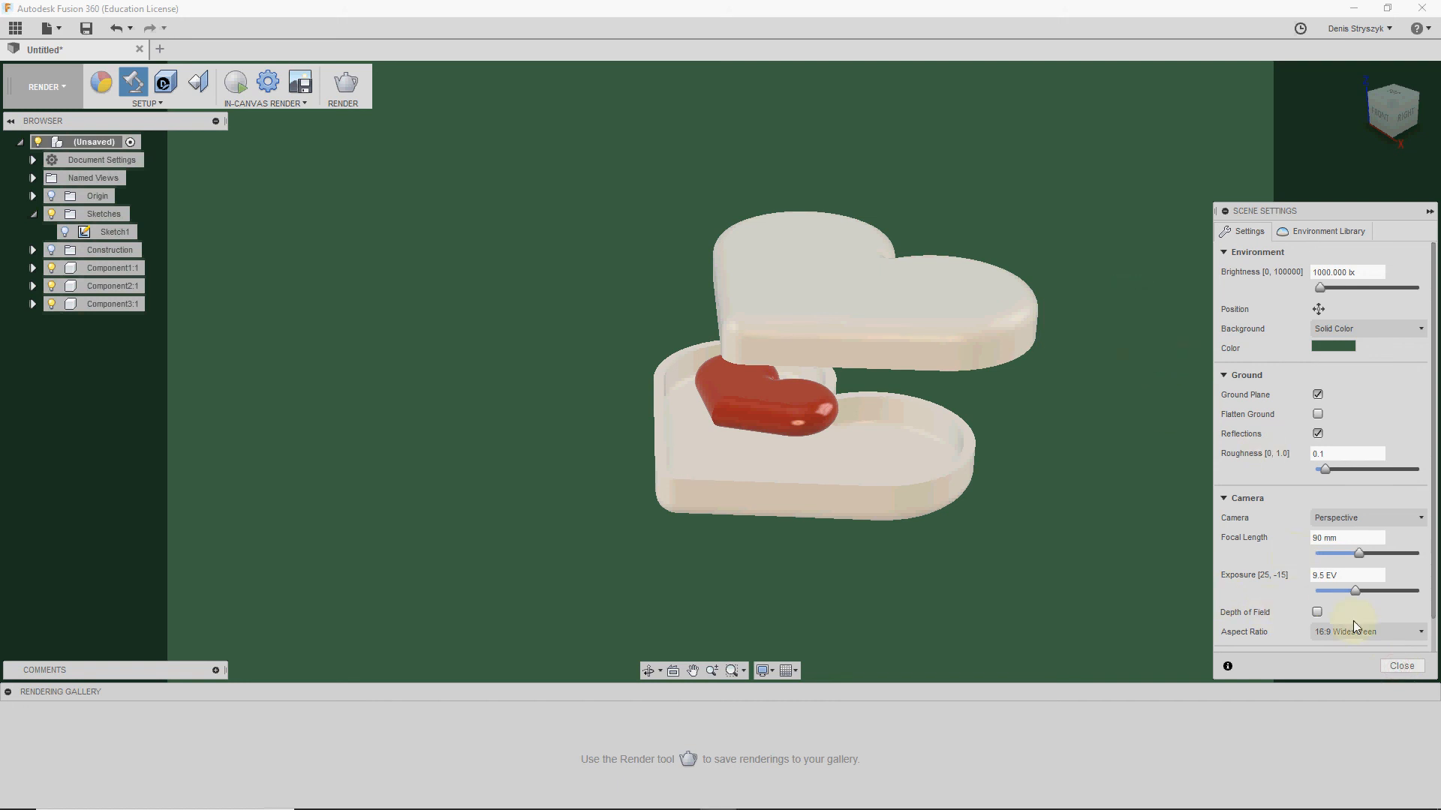
click(1400, 666)
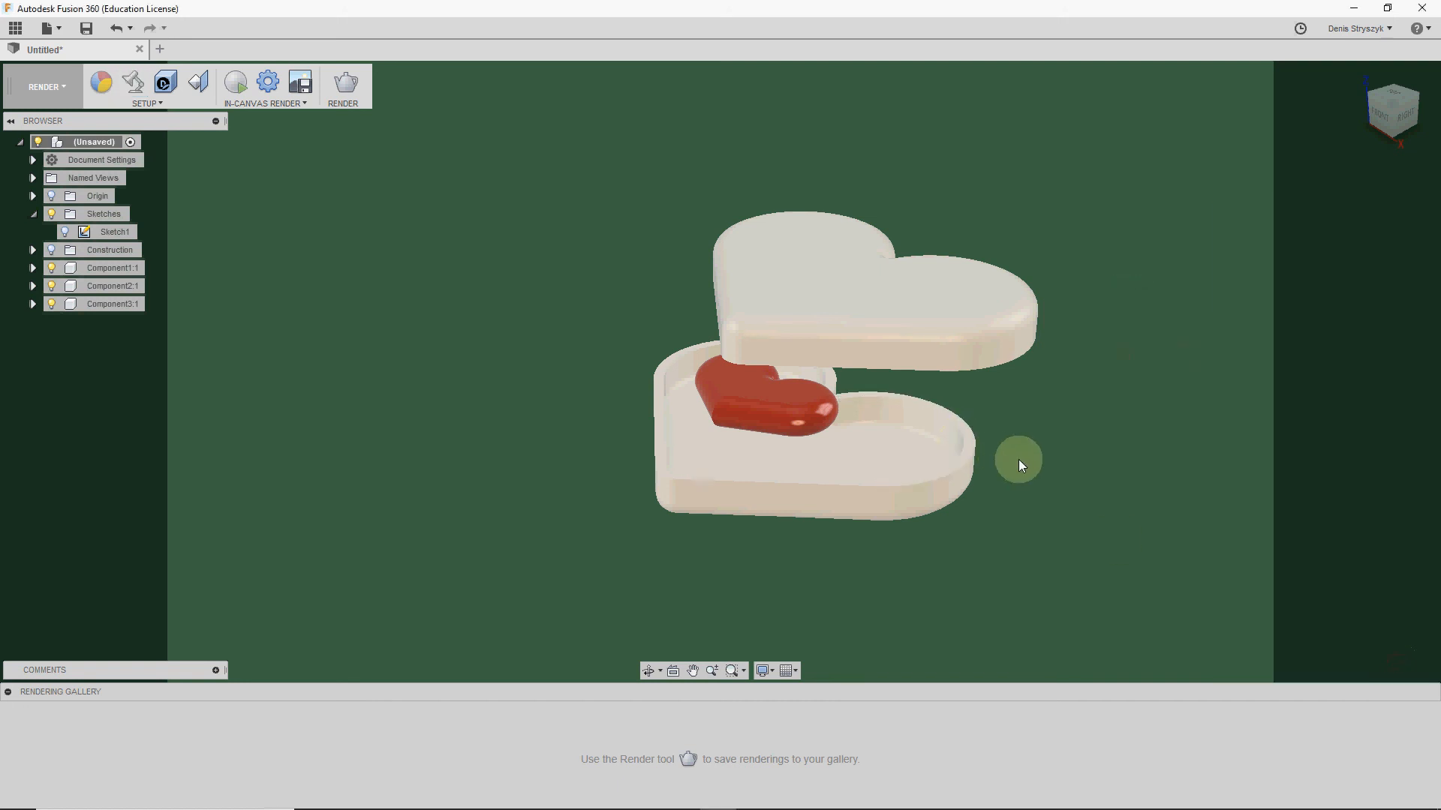
Step: Set the in-canvas render performance to Fast with the resolution limit at 100%
shift+middle_drag(1021, 458, 1034, 459)
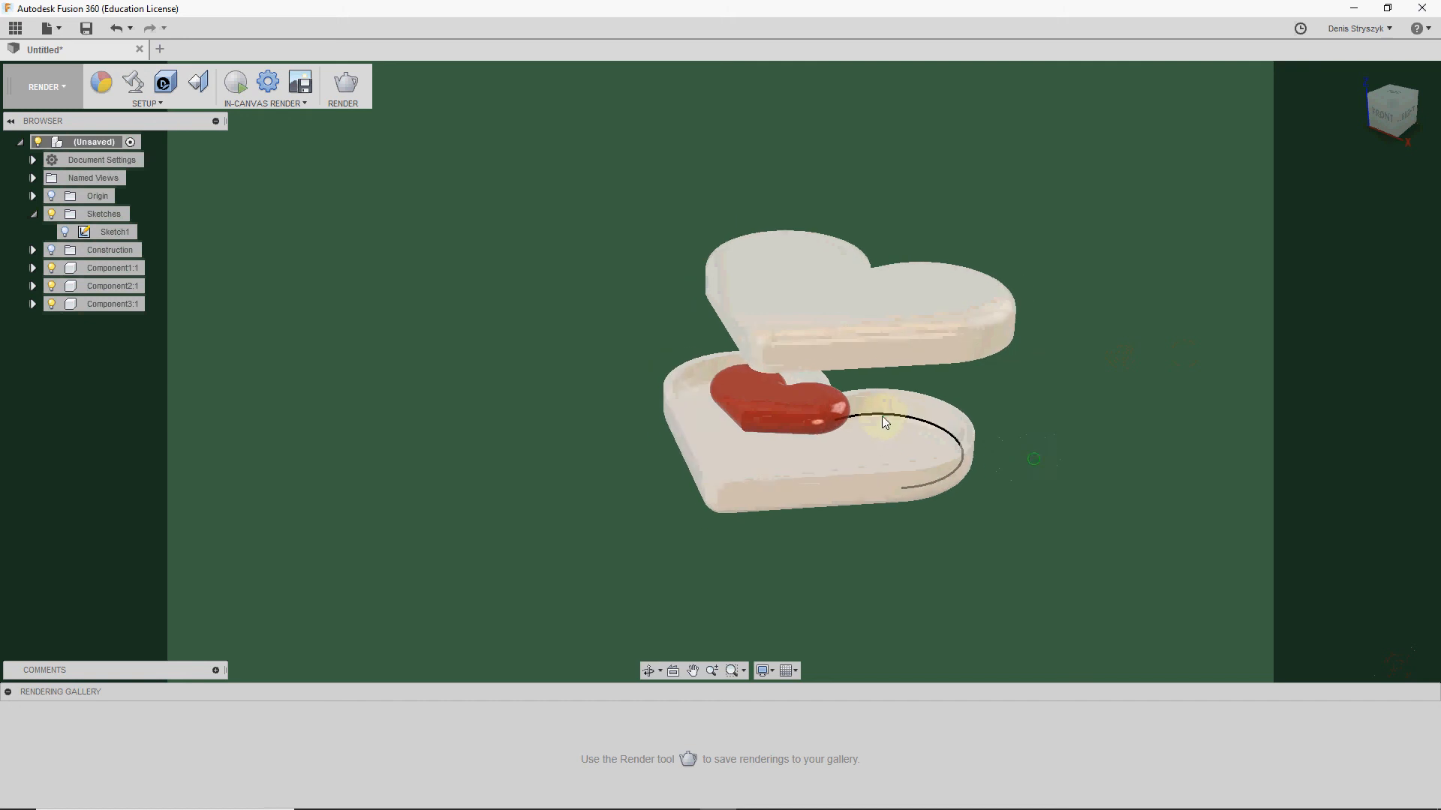
scroll(884, 419, up, 5)
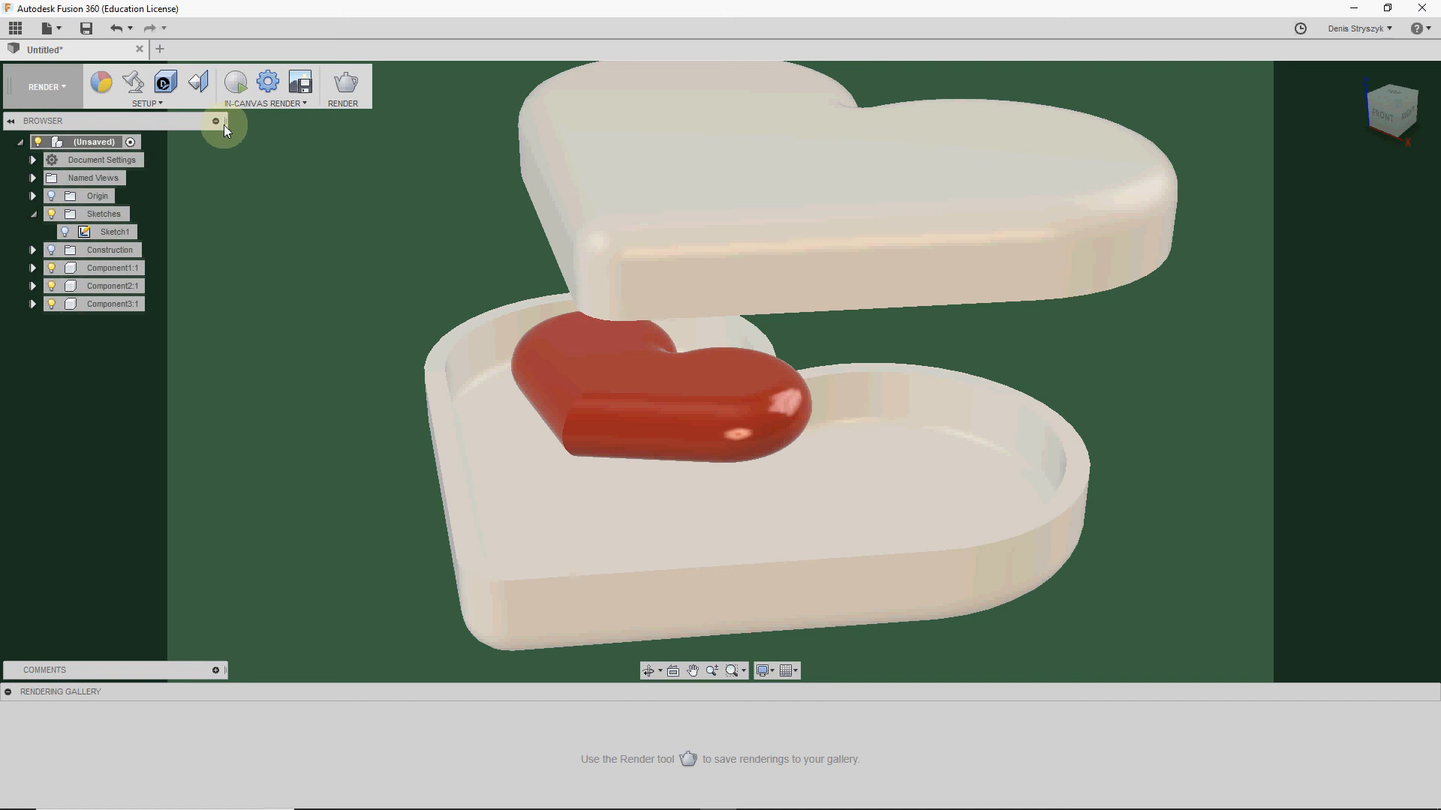
click(267, 83)
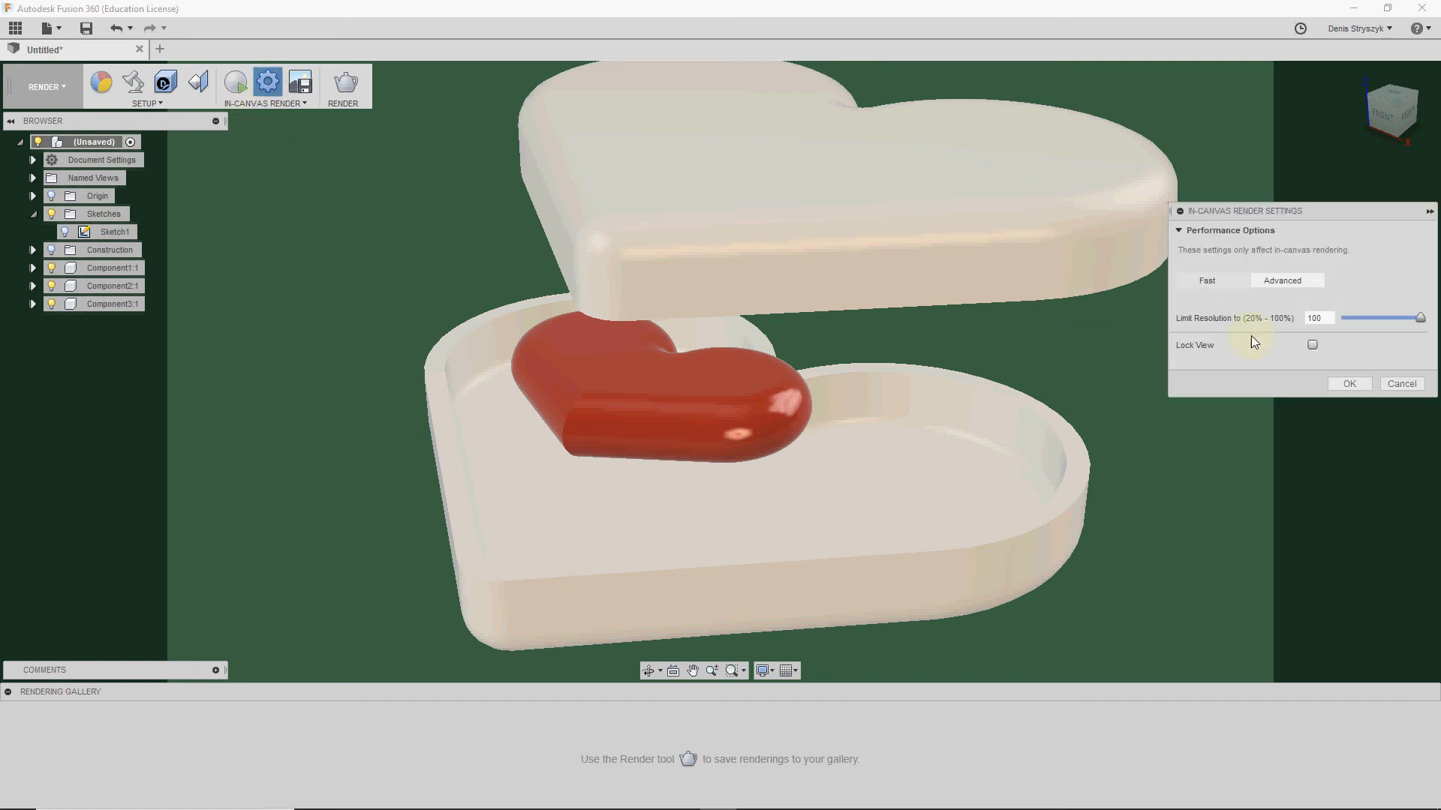
click(1221, 279)
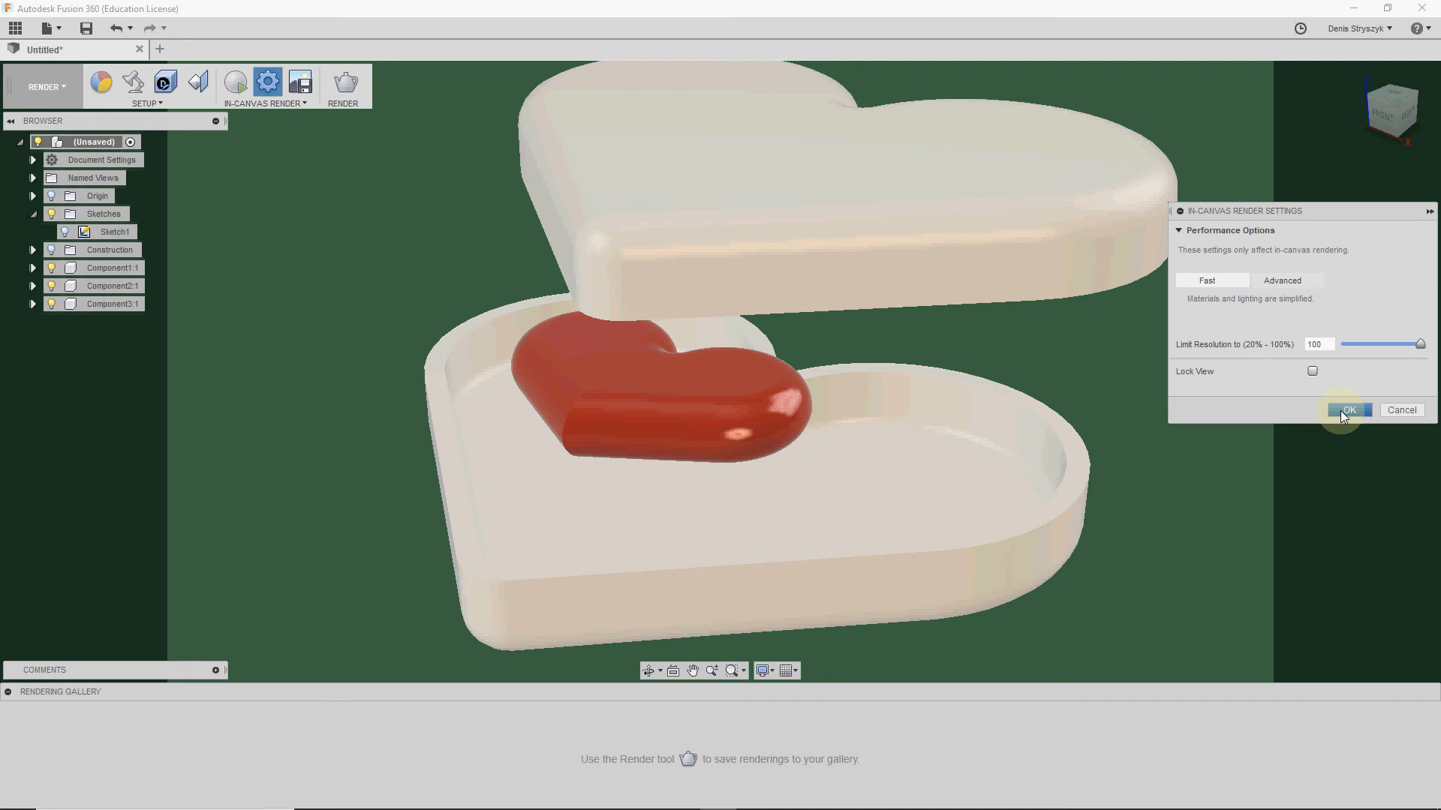
click(1342, 413)
Step: Run and pause the in-canvas render of the opened heart box, and end it with the program window no longer maximized
click(235, 81)
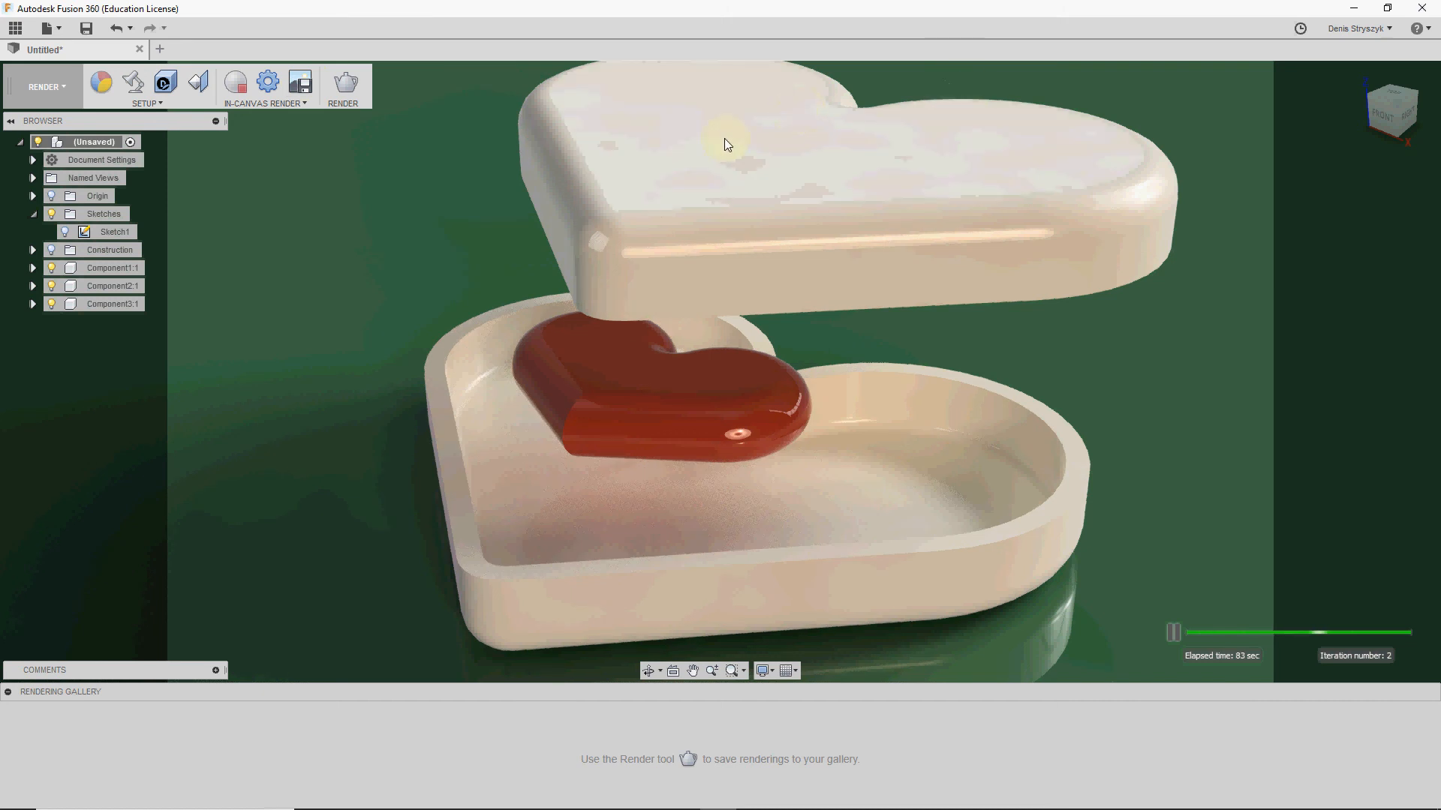
click(1177, 634)
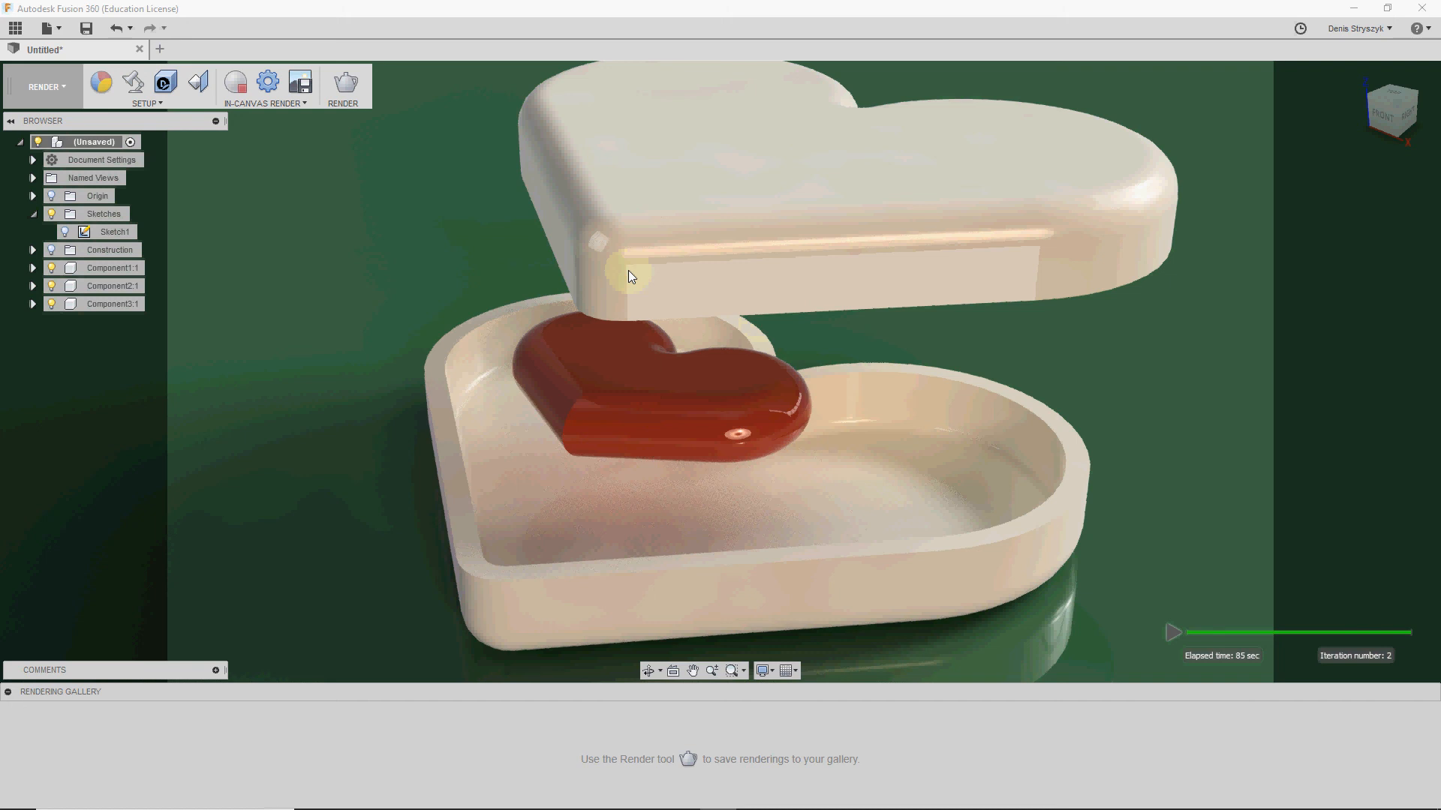
click(1387, 8)
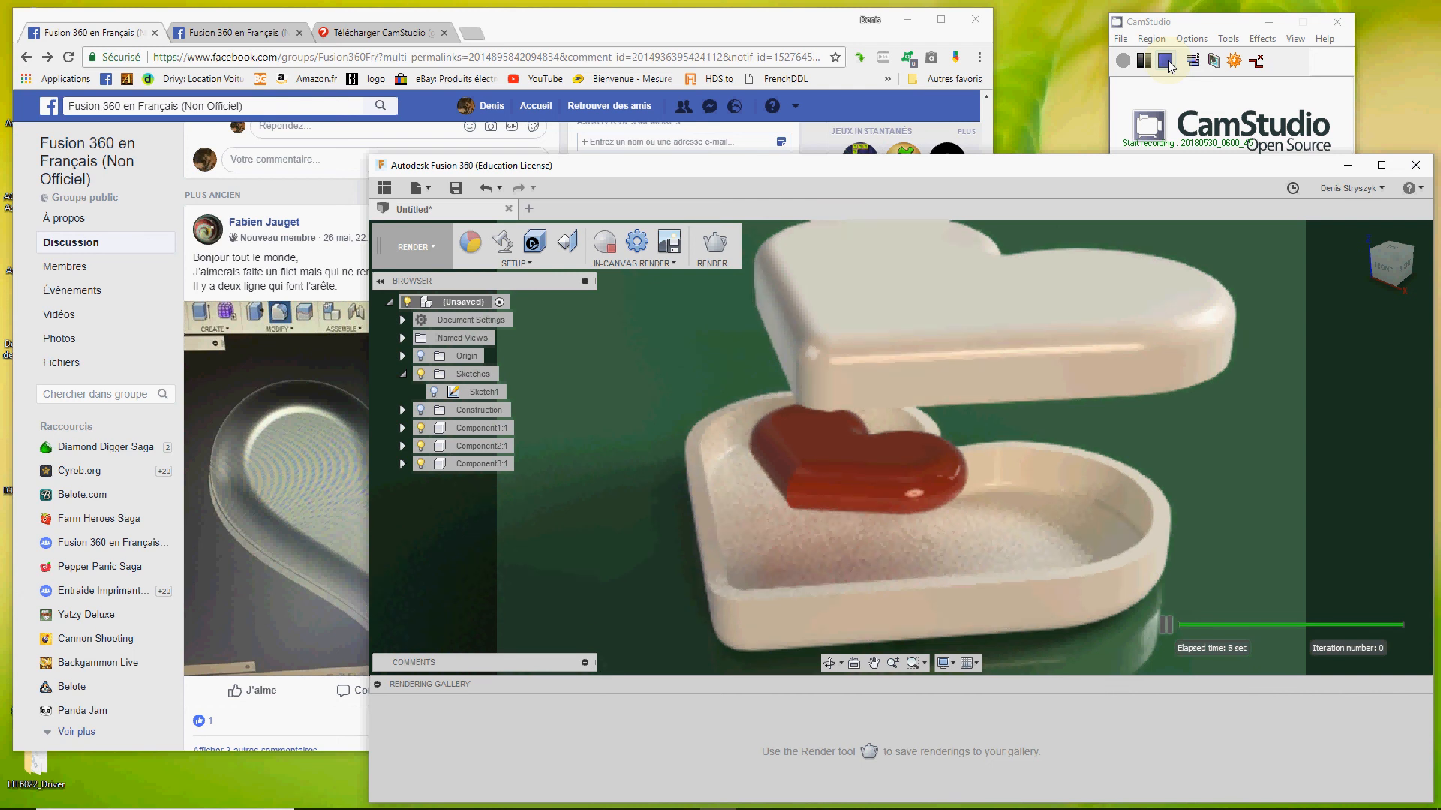
click(604, 242)
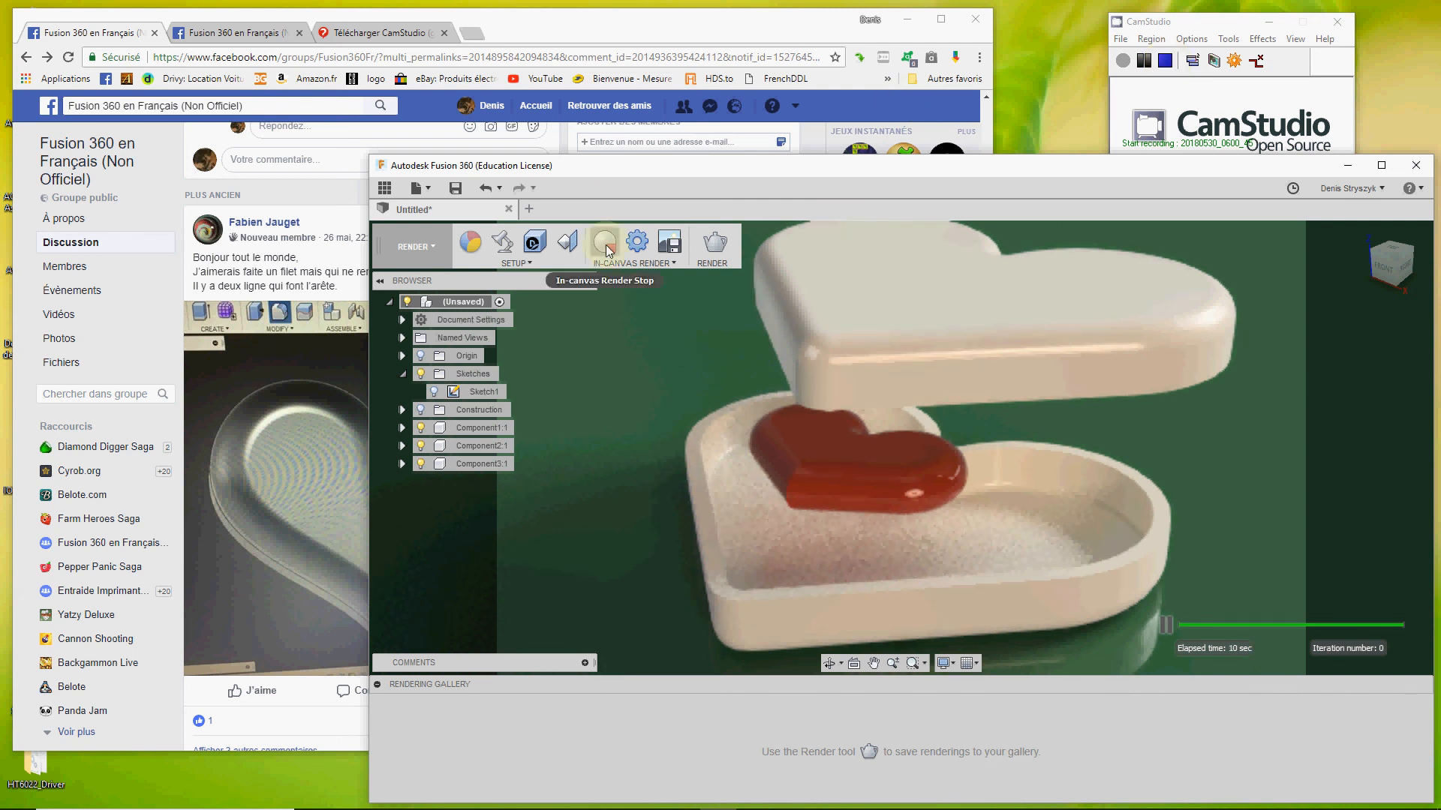